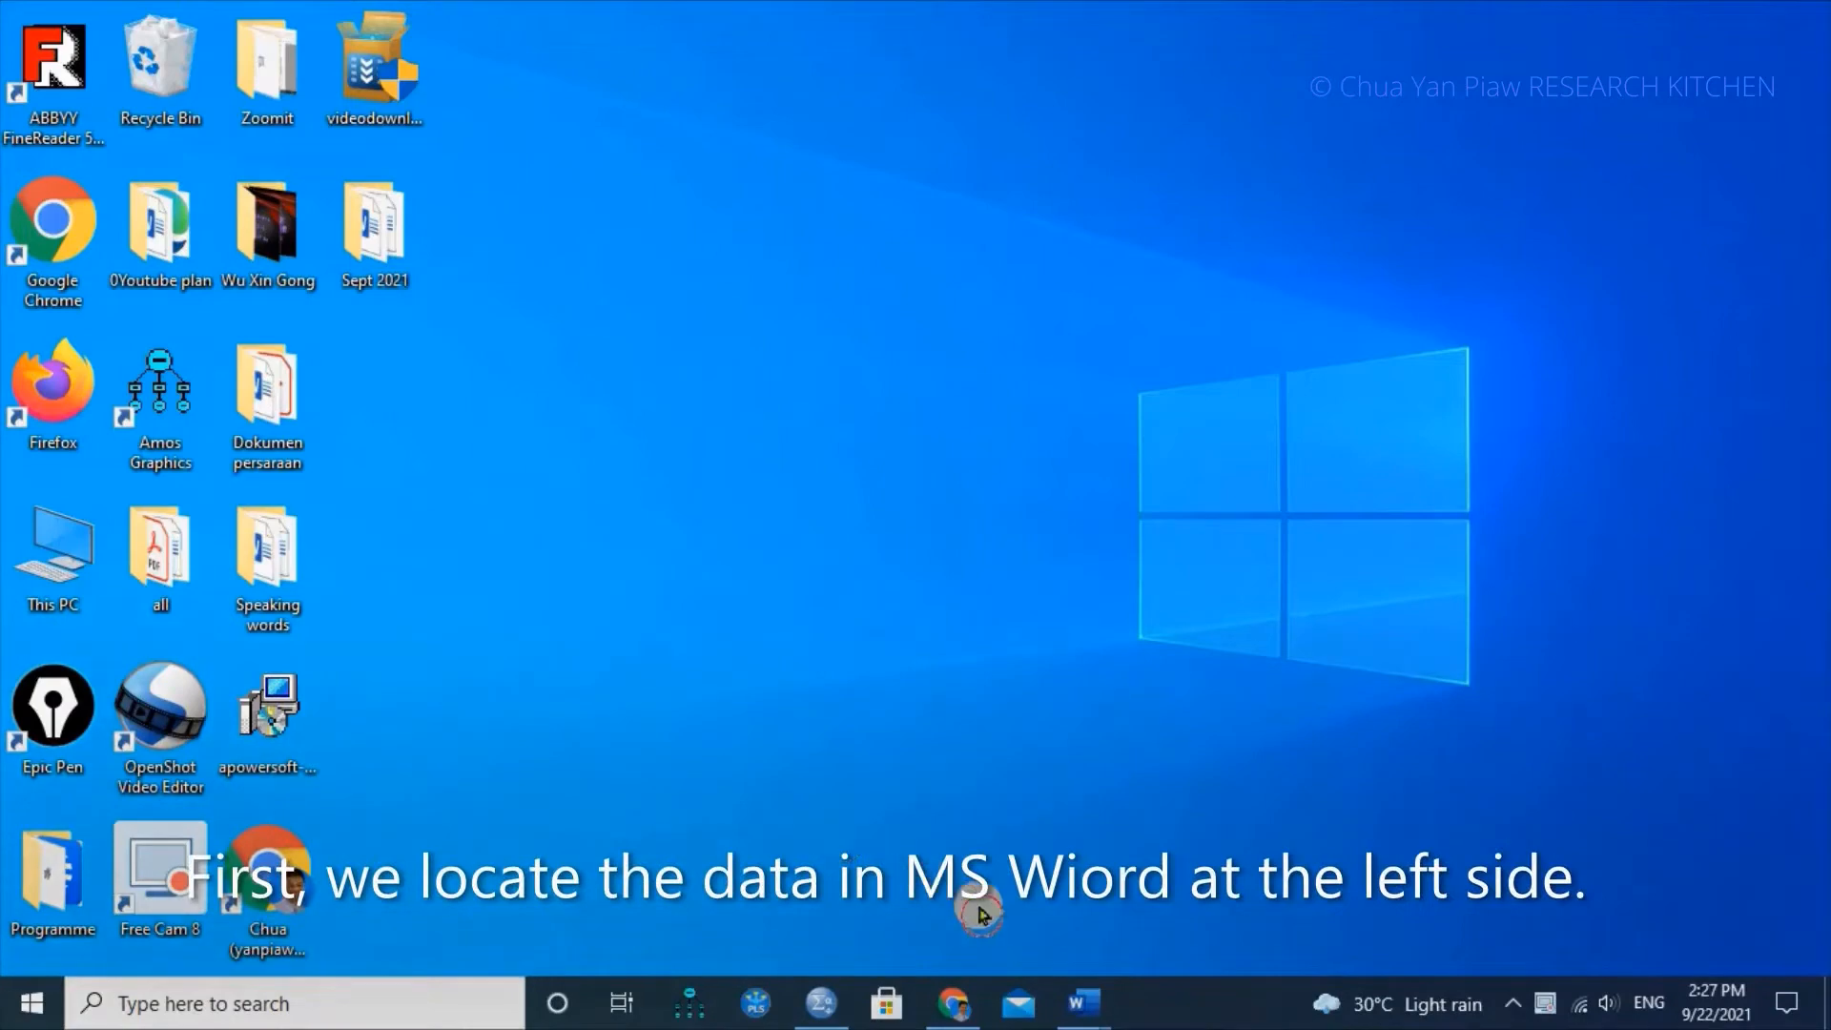
Bring up the Word document with the respondent data table and the empty SPSS Data Editor beside it
mouse_move(1087, 1010)
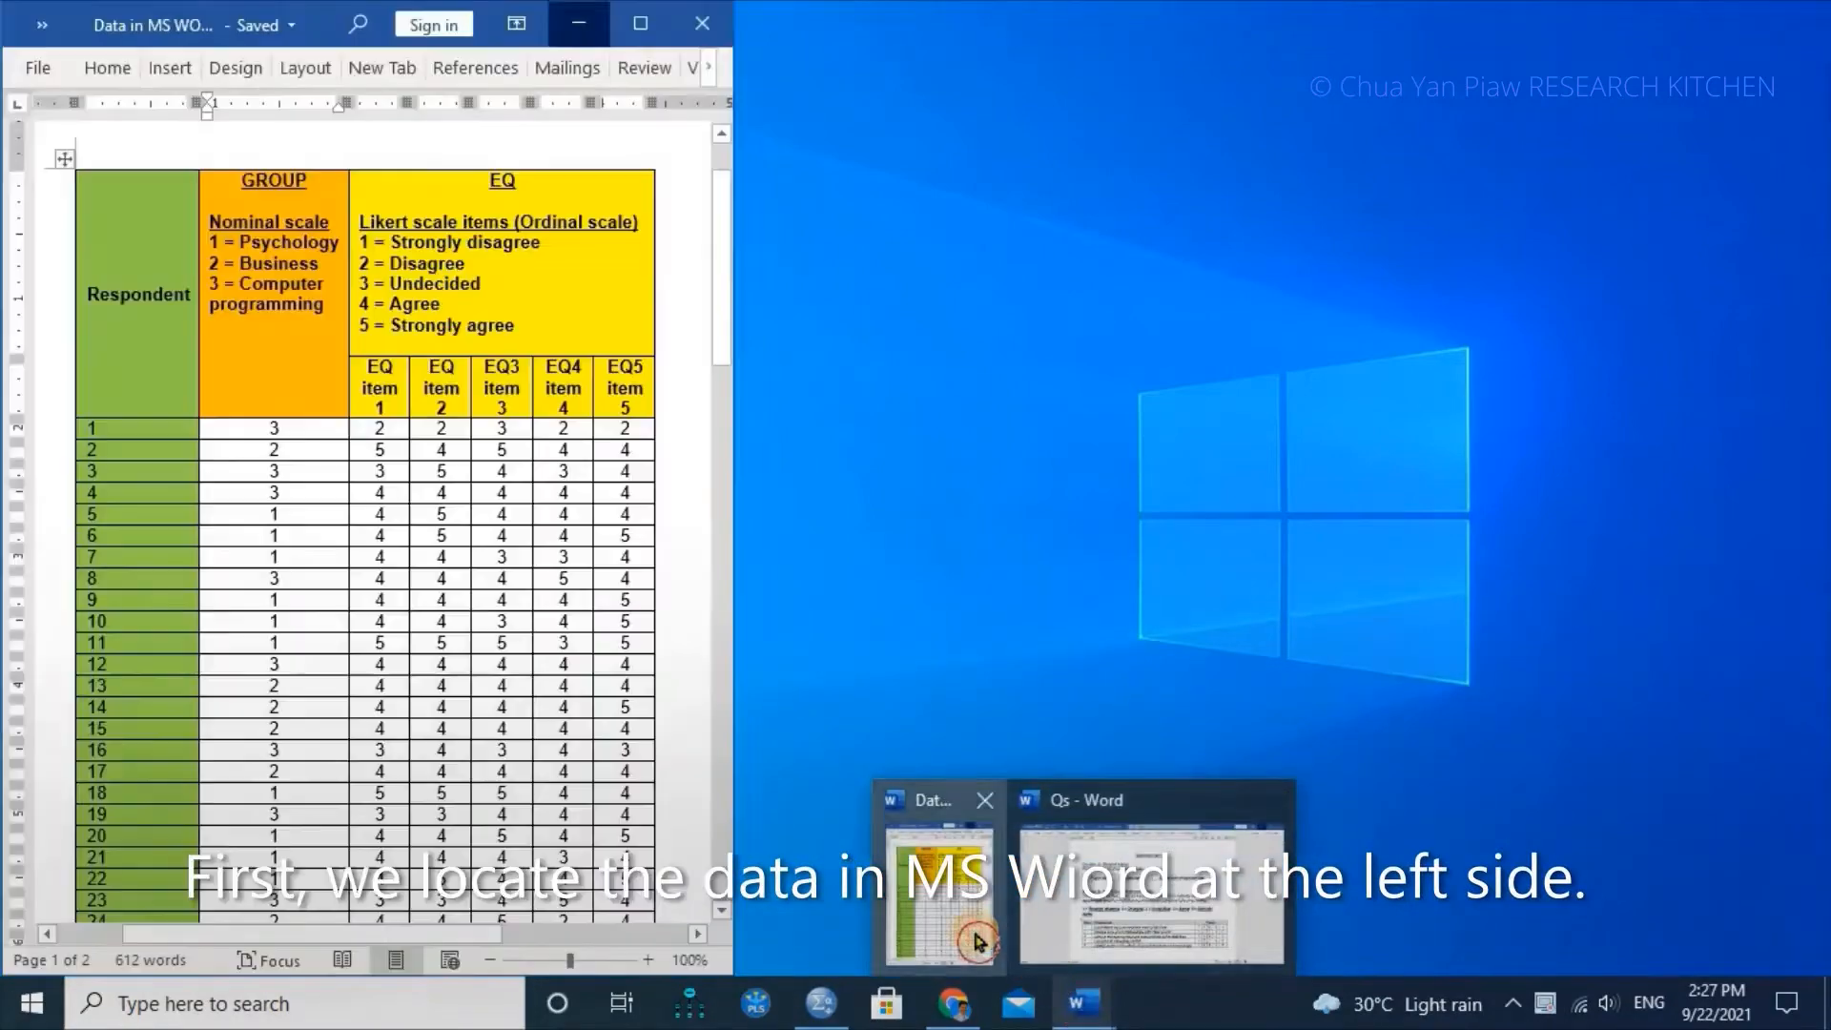
click(940, 920)
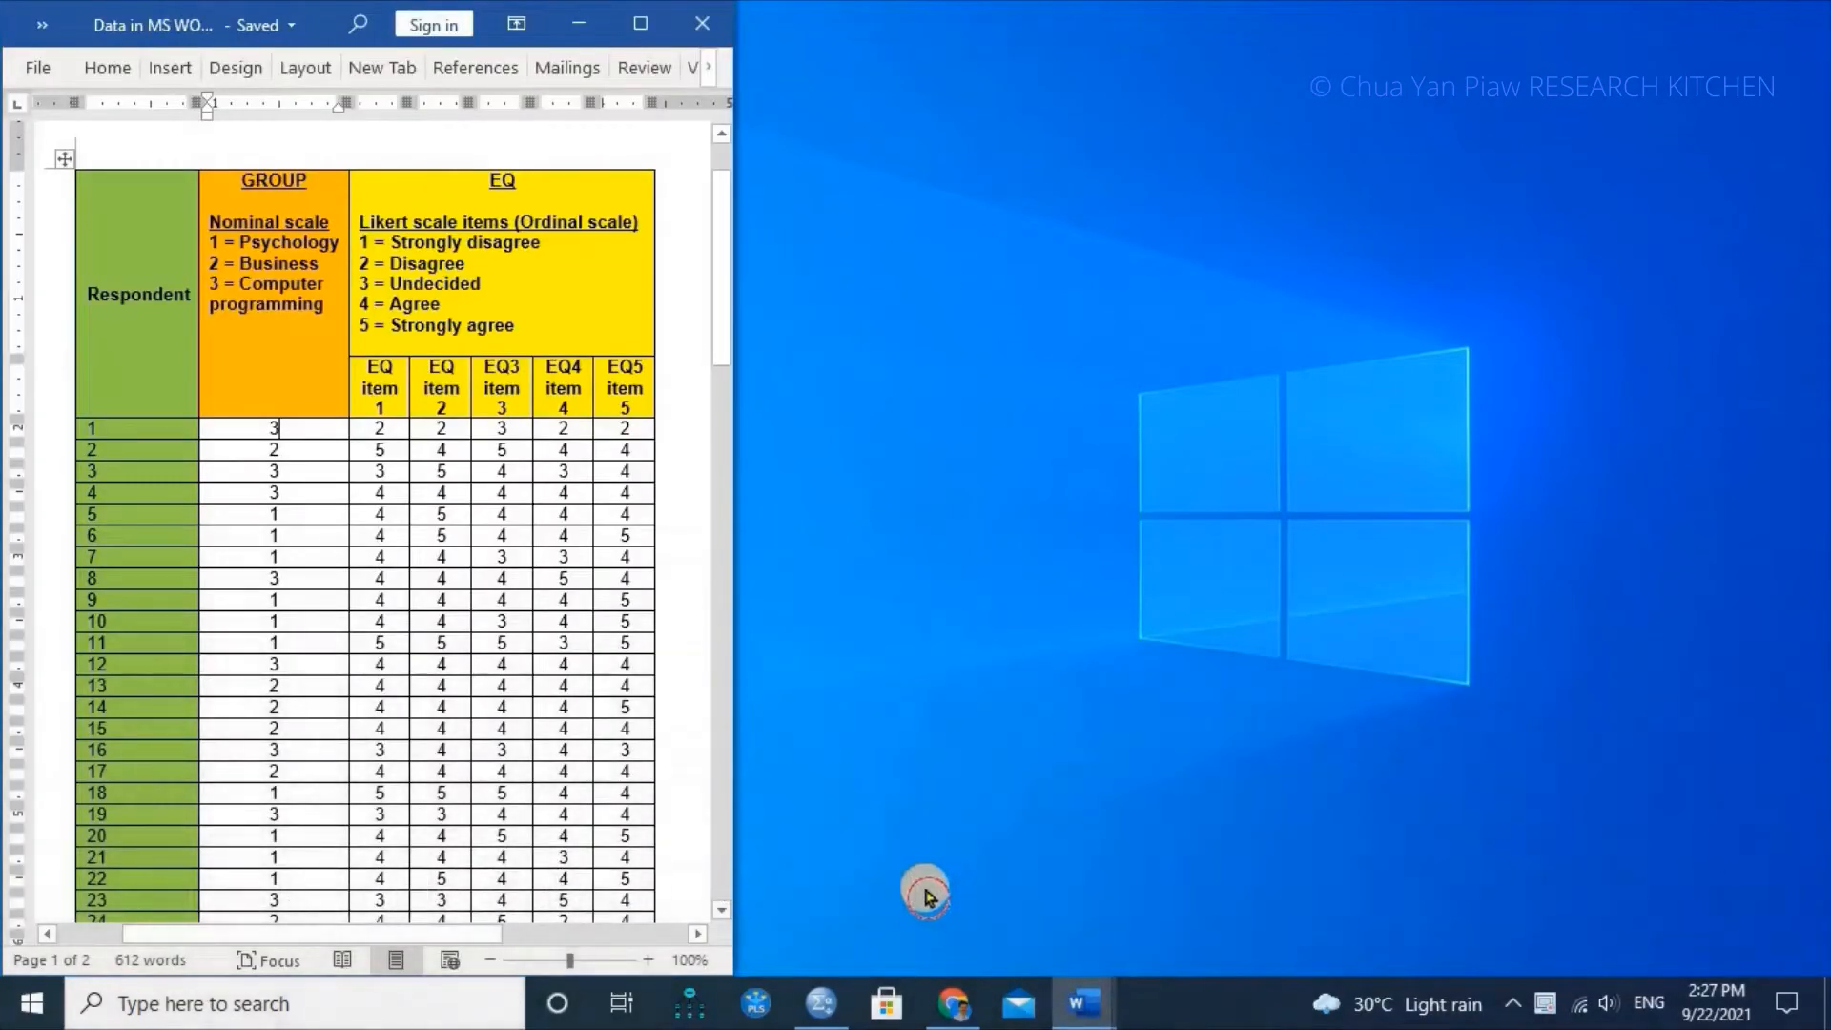
mouse_move(819, 1010)
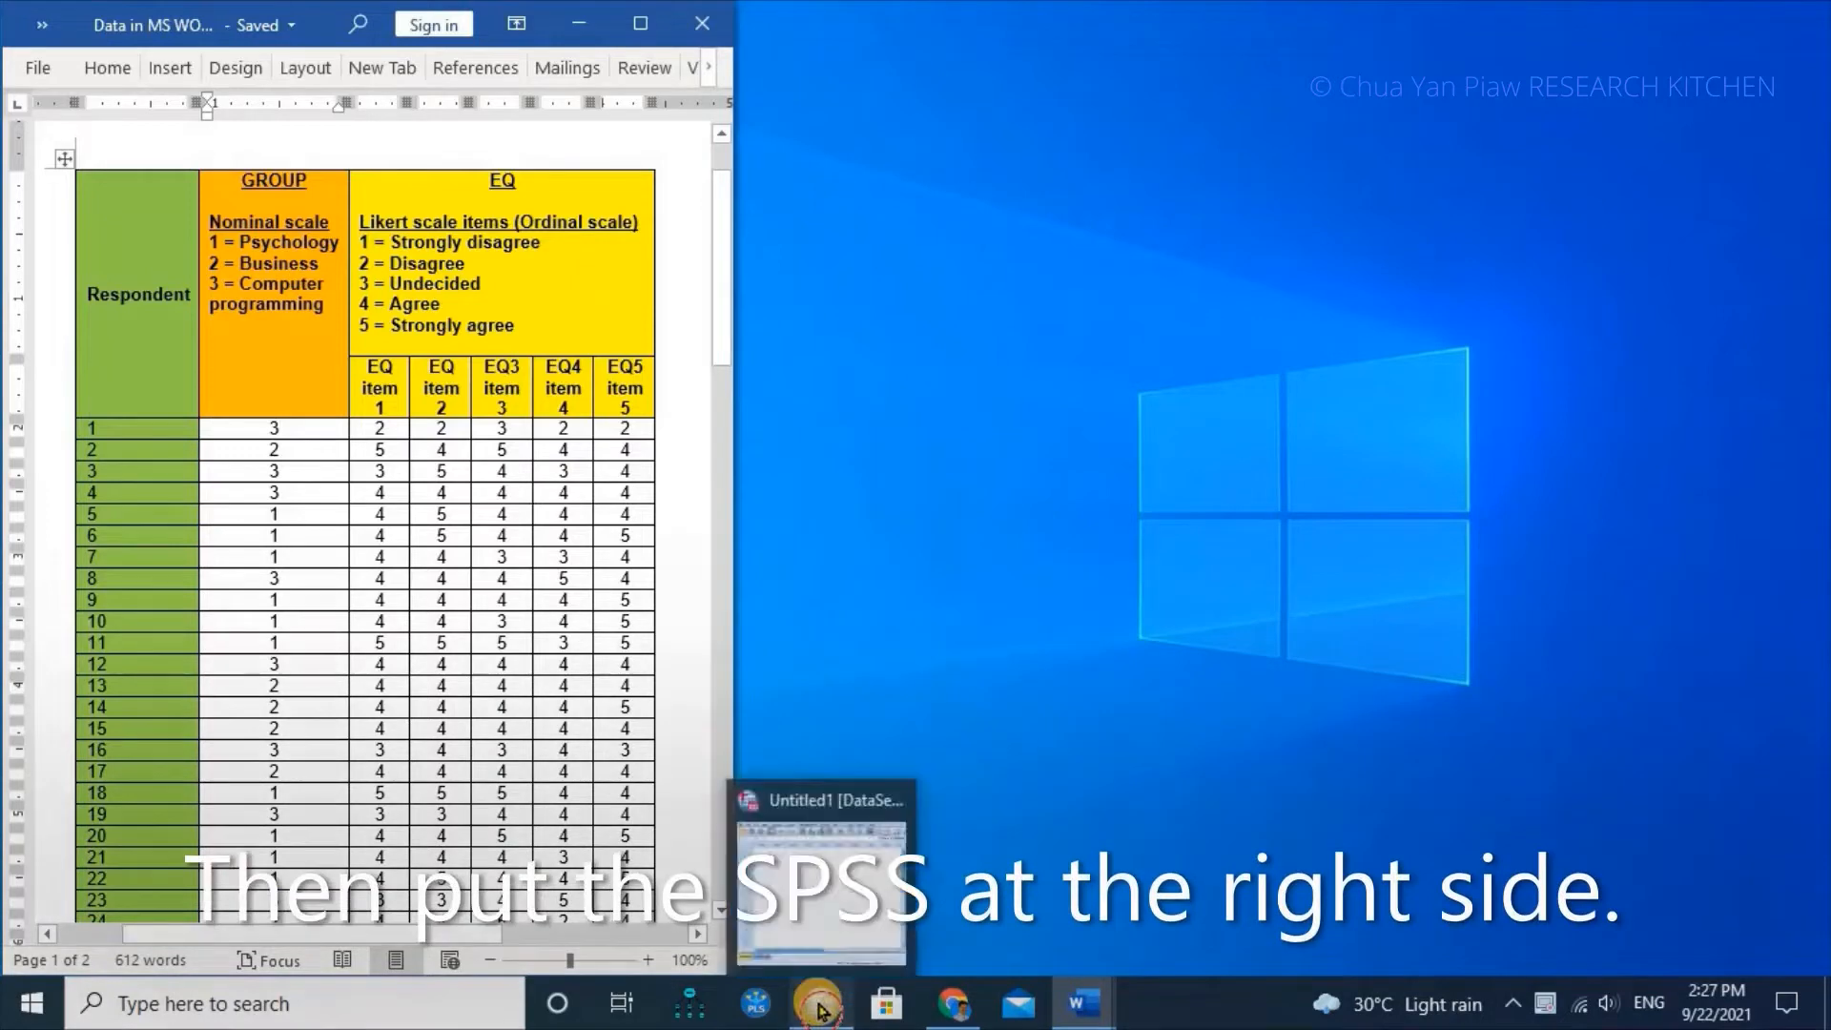
click(835, 945)
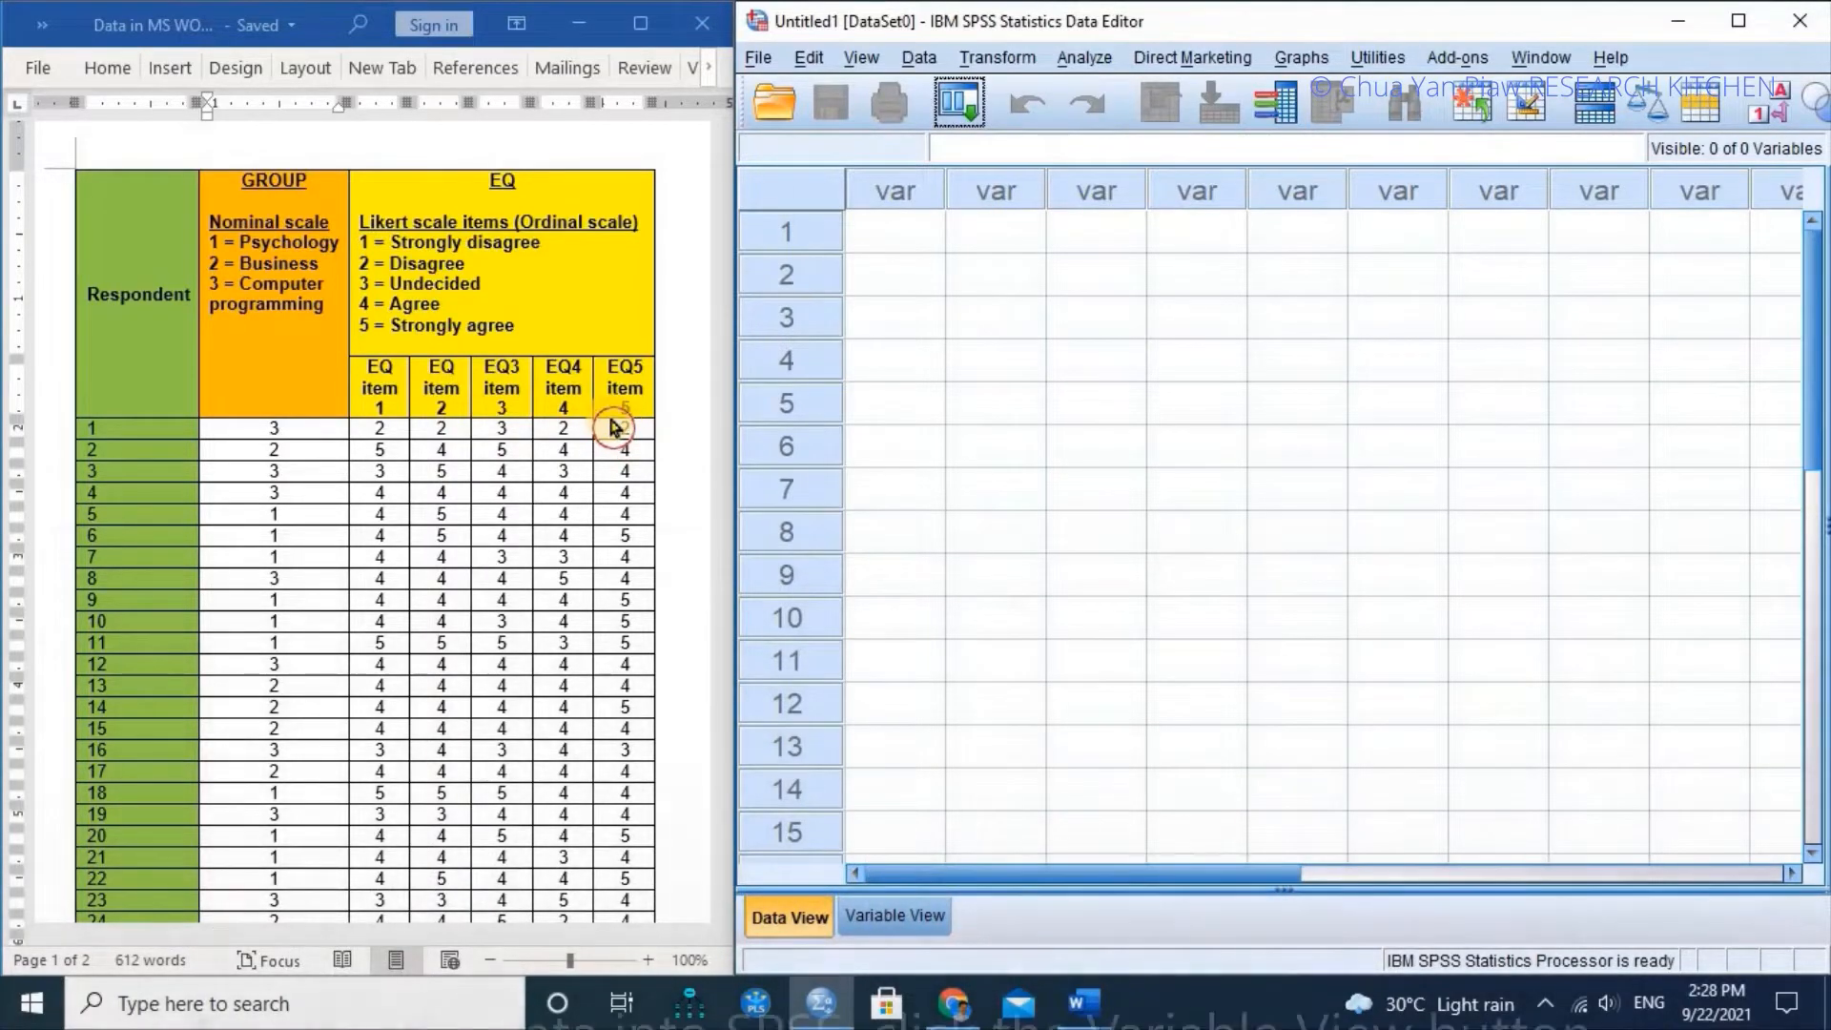
Define six SPSS variables named Group, EQ1, EQ2, EQ3, EQ4 and EQ5
click(896, 918)
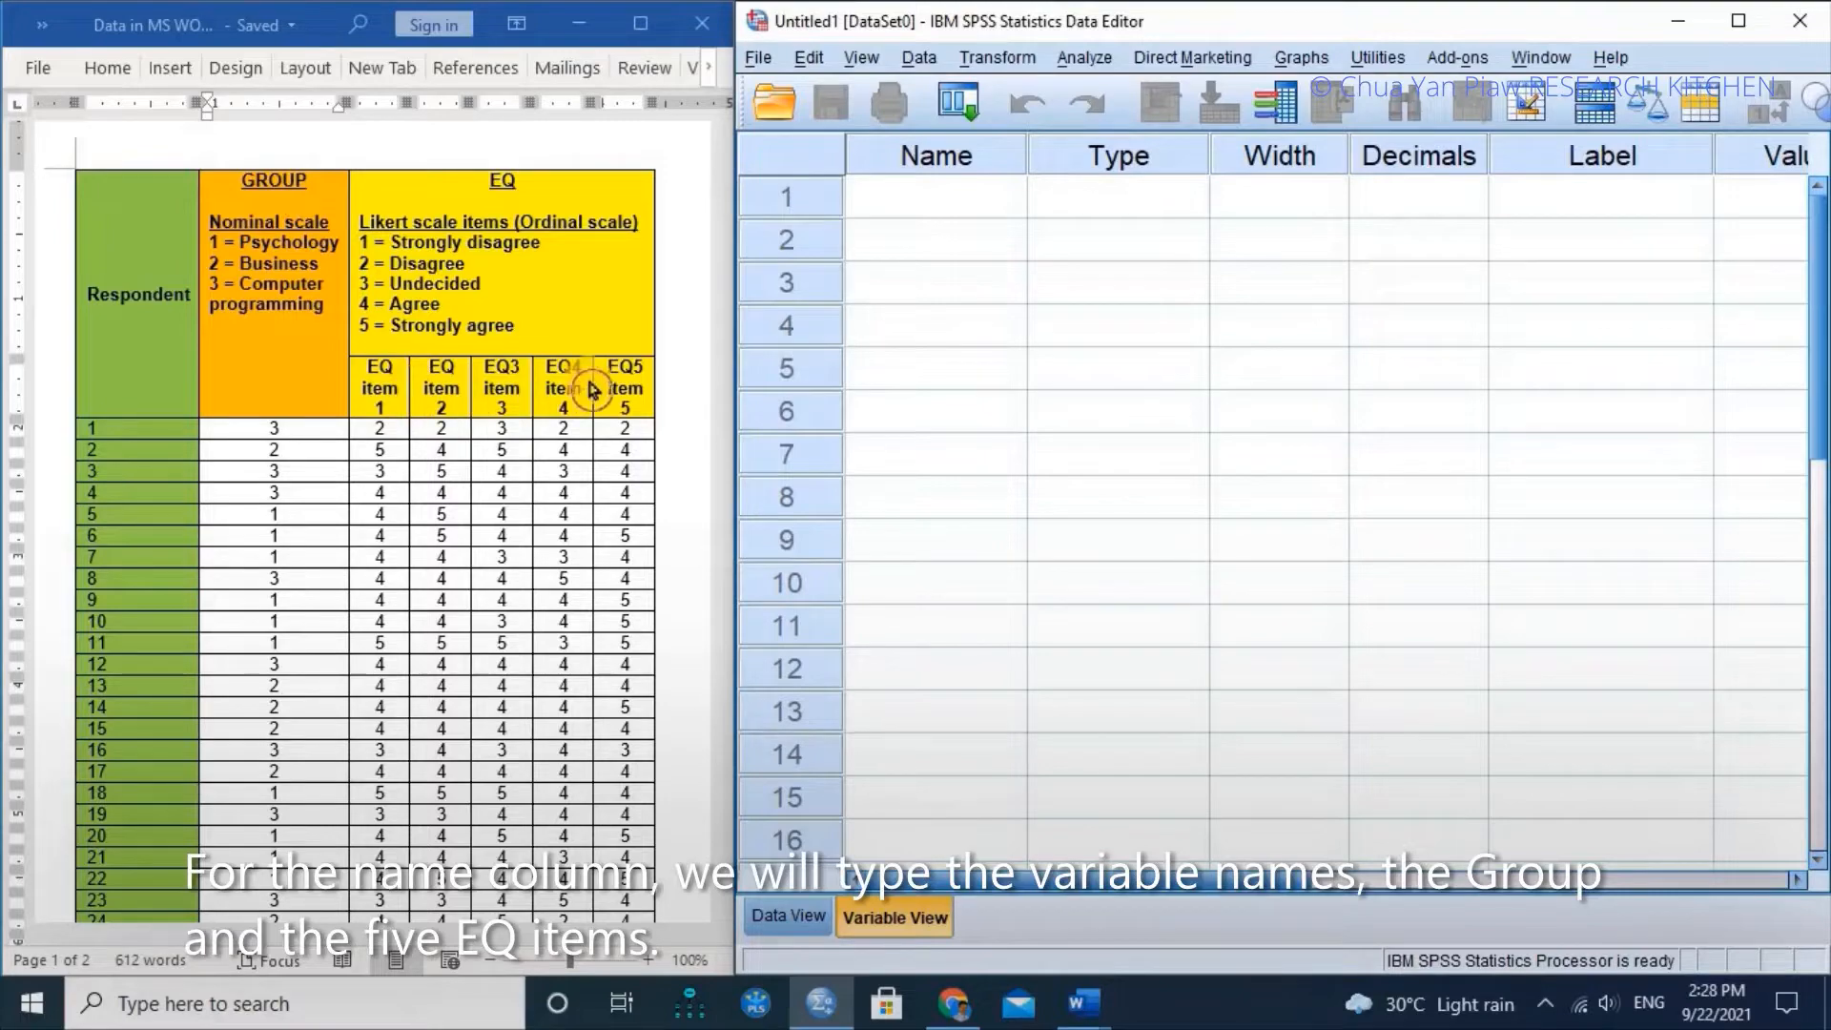
click(882, 208)
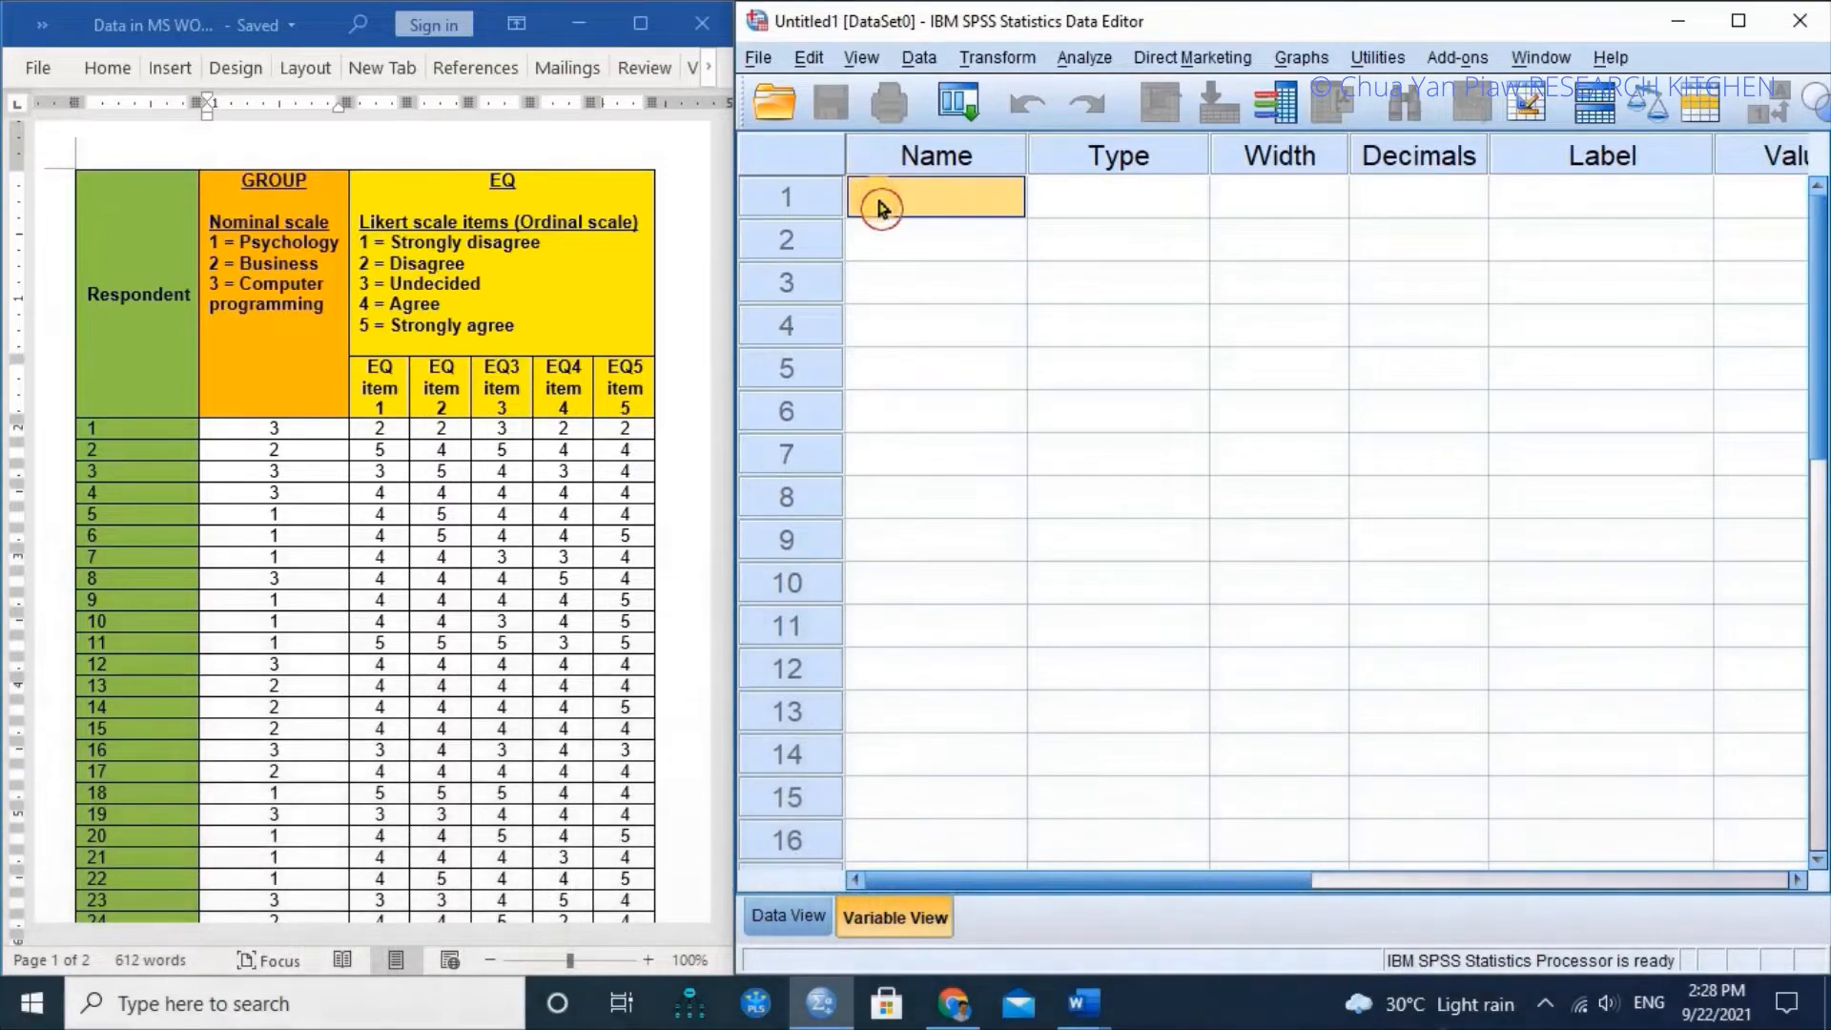
text(Group)
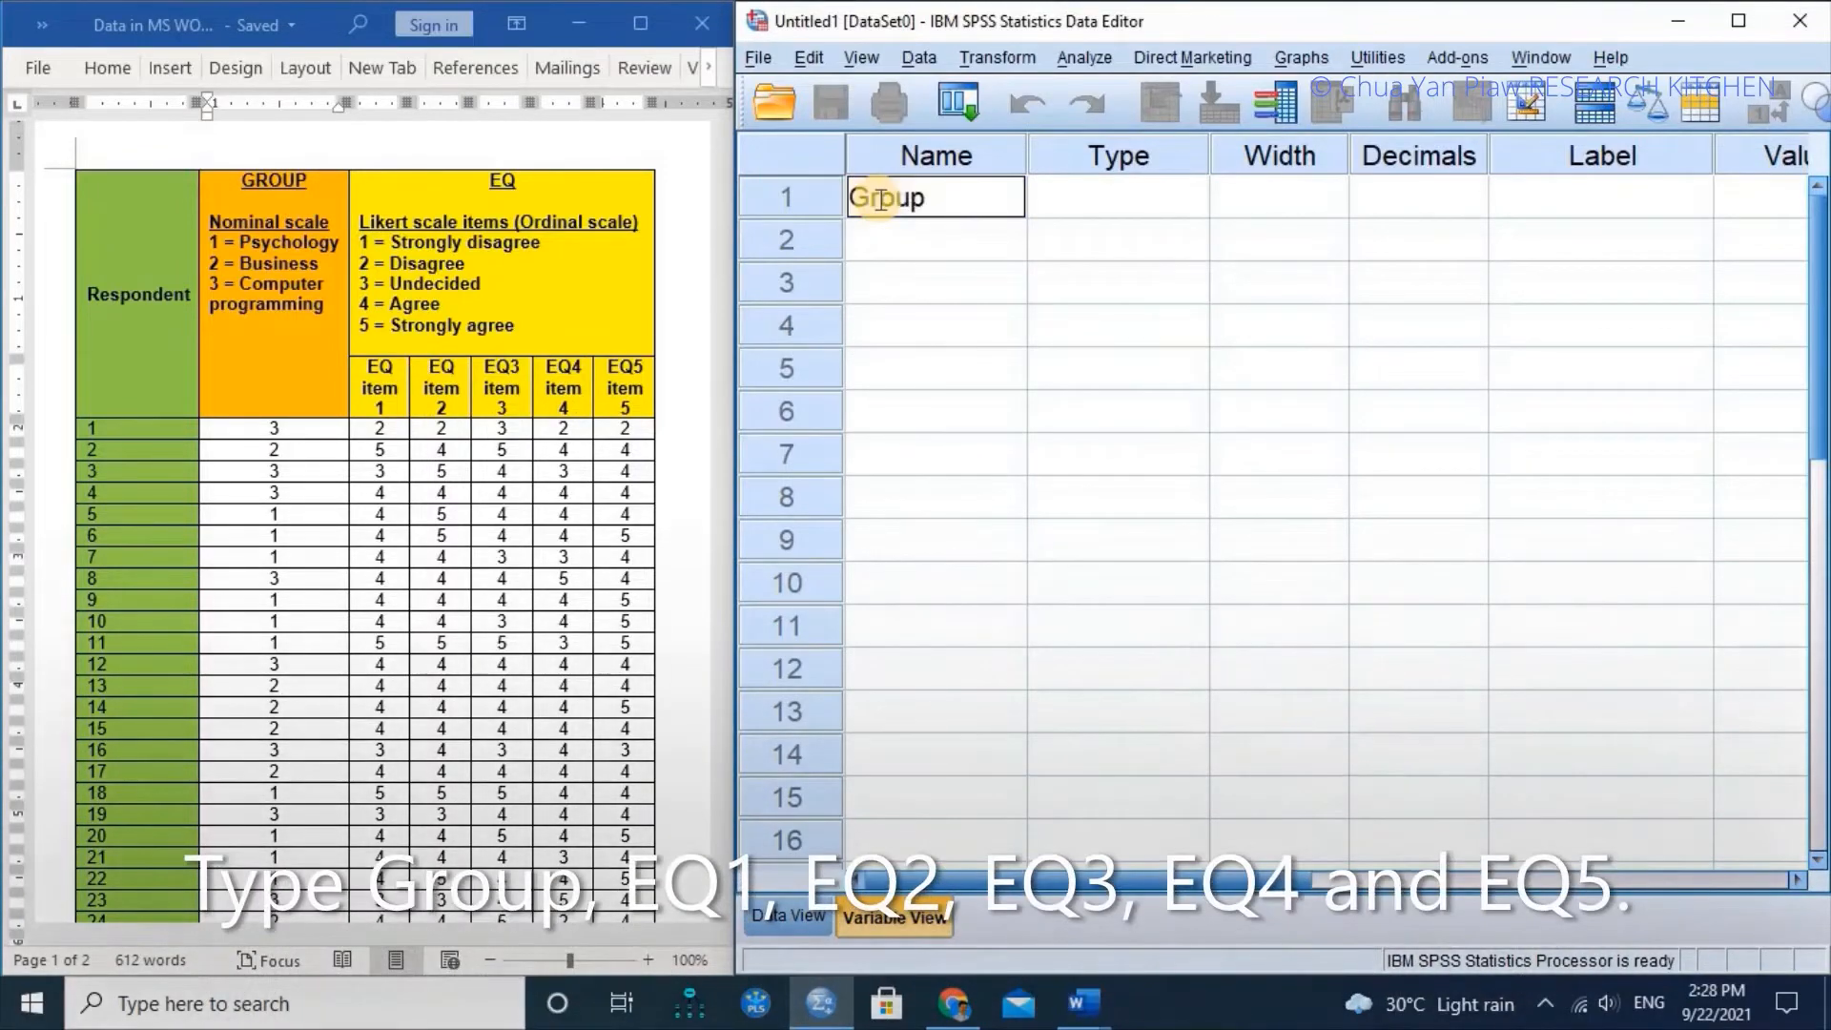
click(907, 250)
text(EQ1)
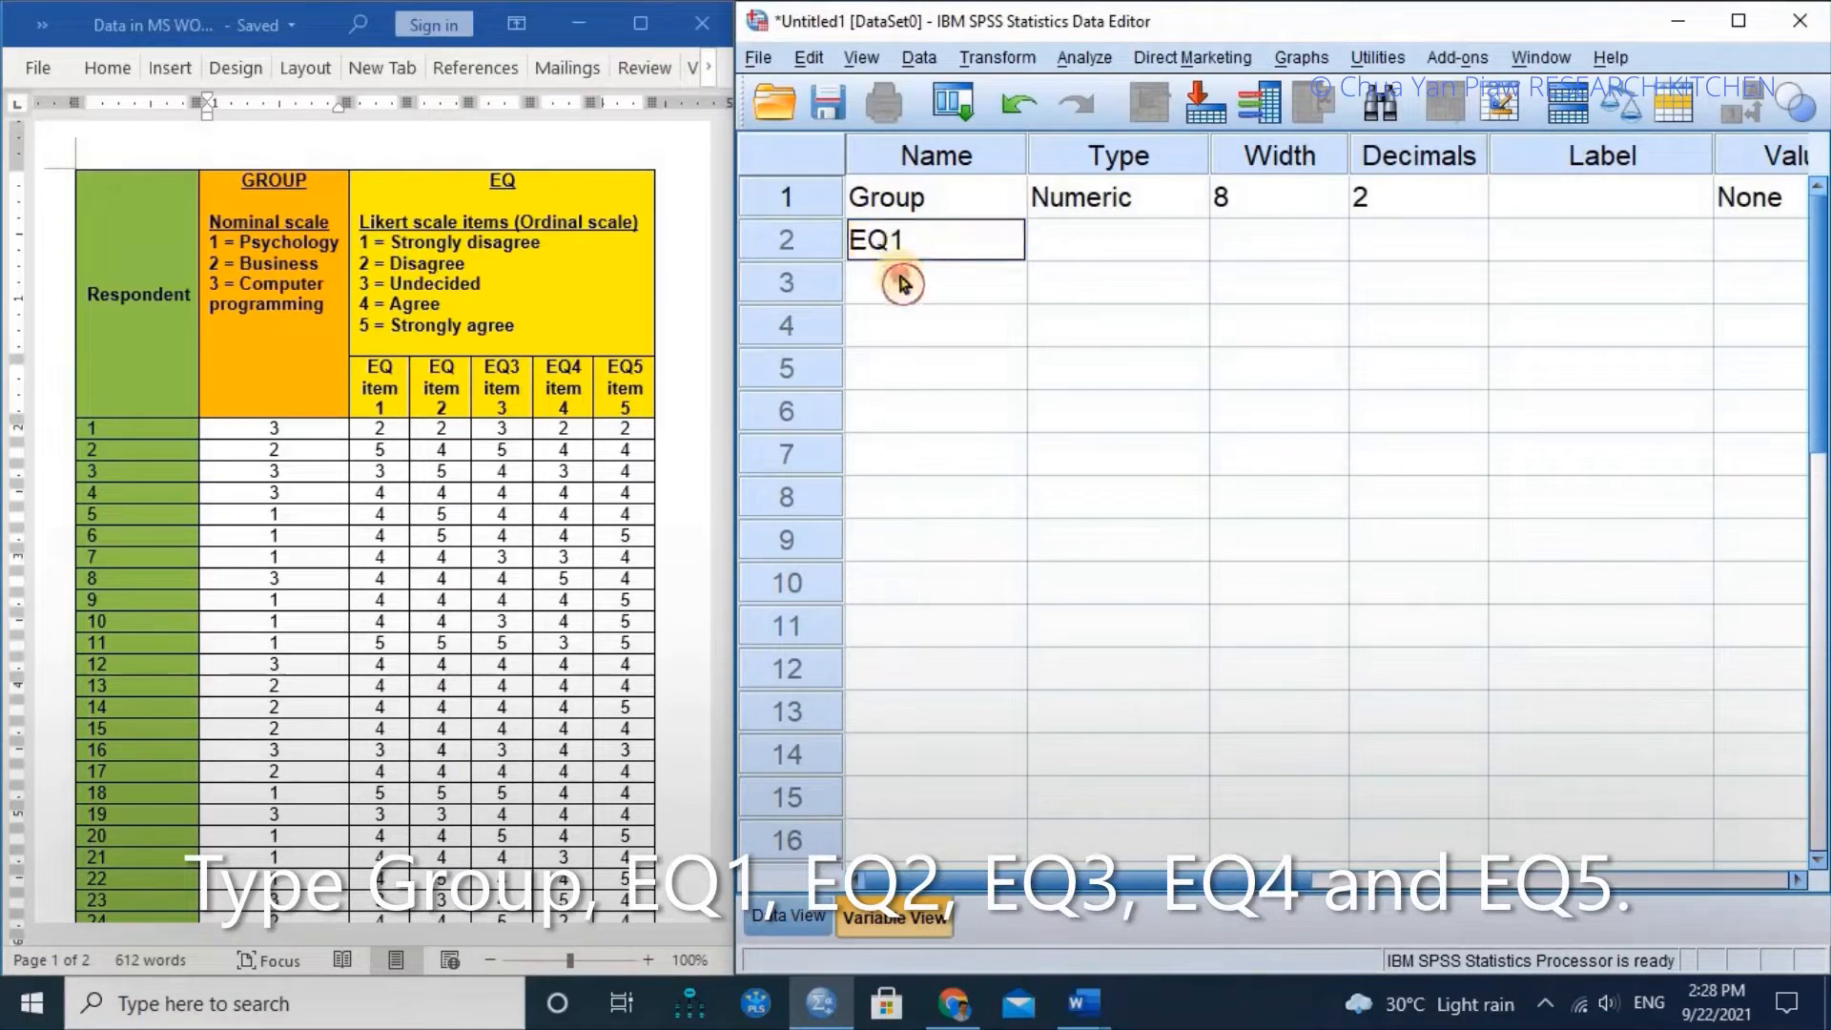
click(904, 283)
text(EQ2)
click(924, 336)
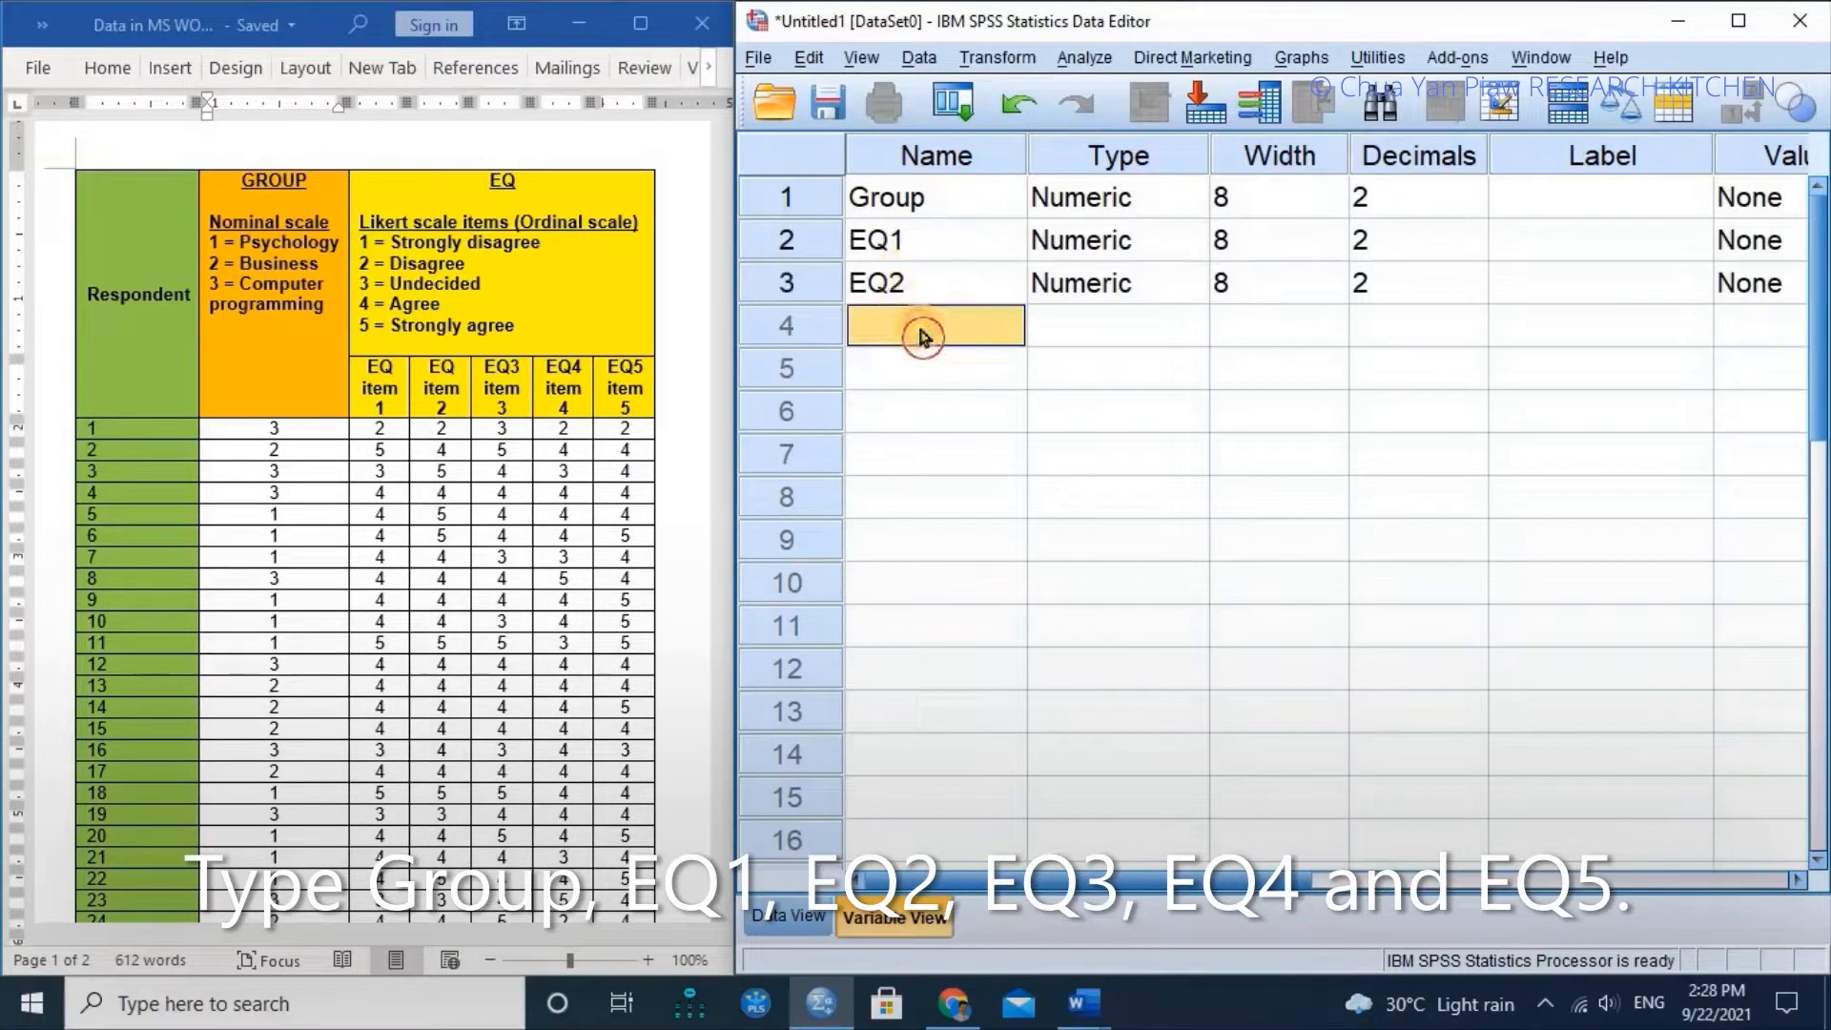
text(EQ3)
click(923, 371)
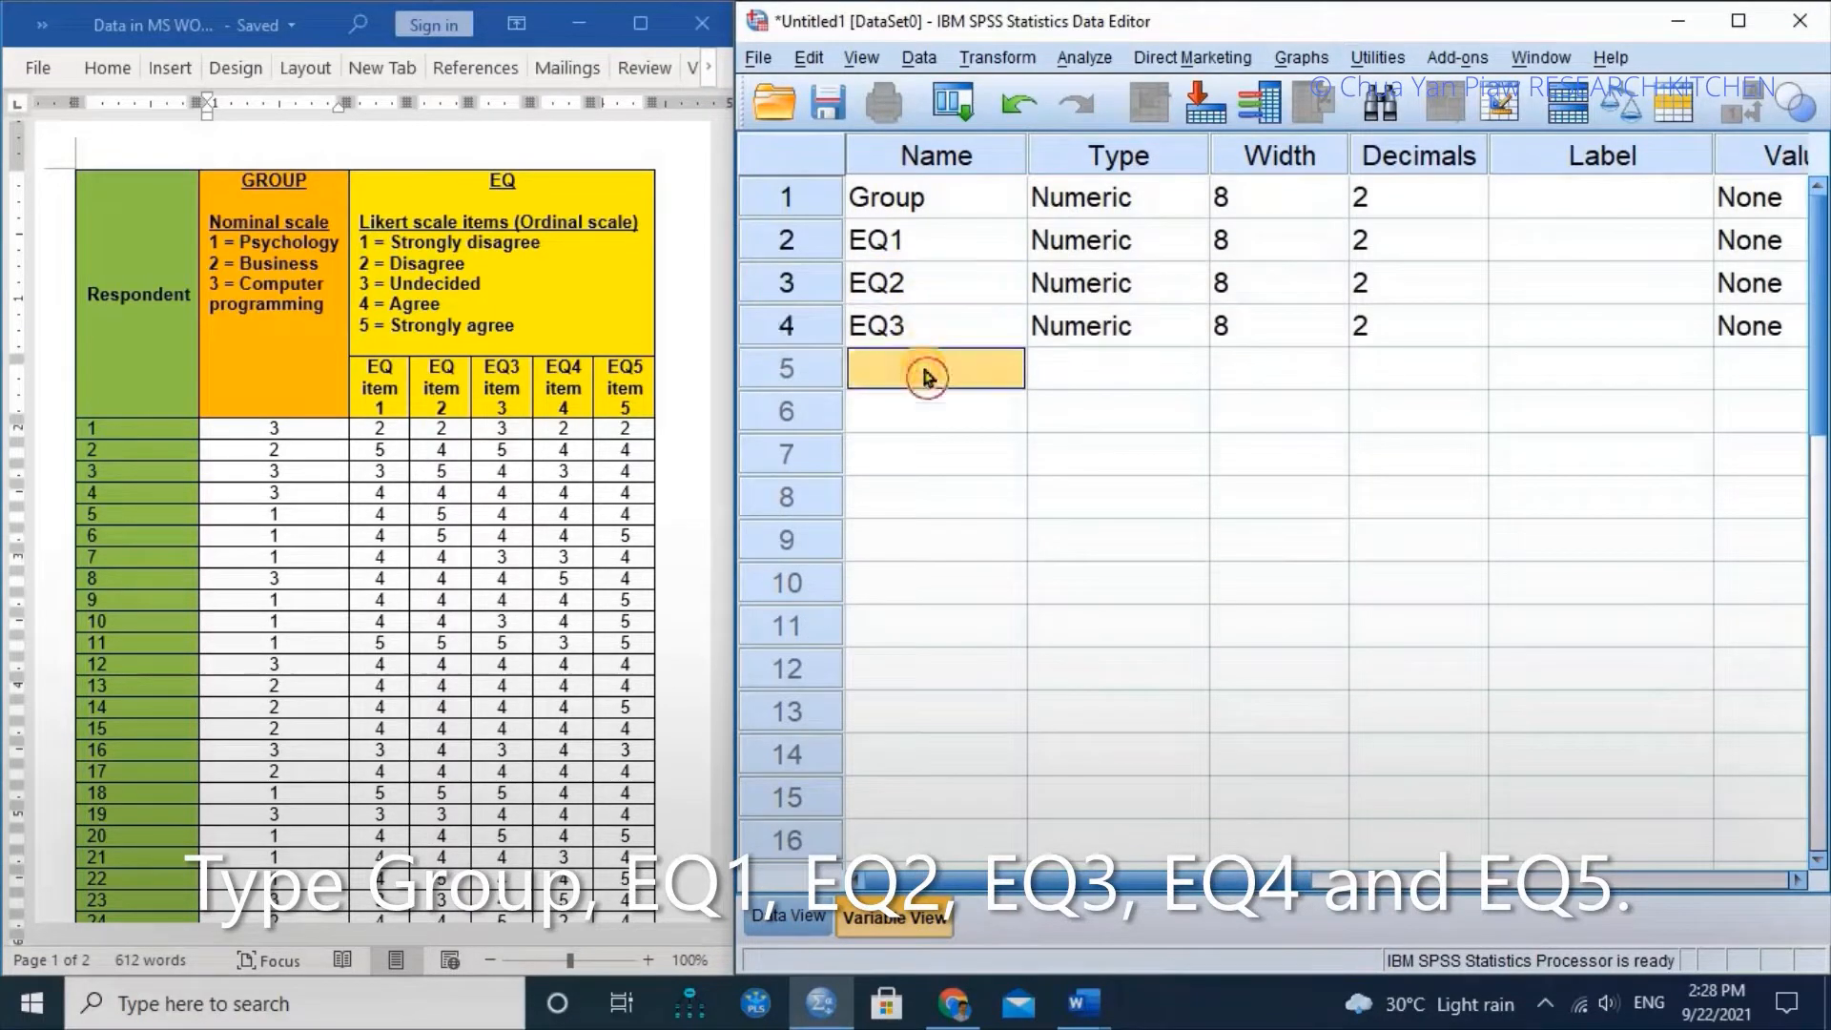
text(EQ4)
click(932, 408)
text(EQ5)
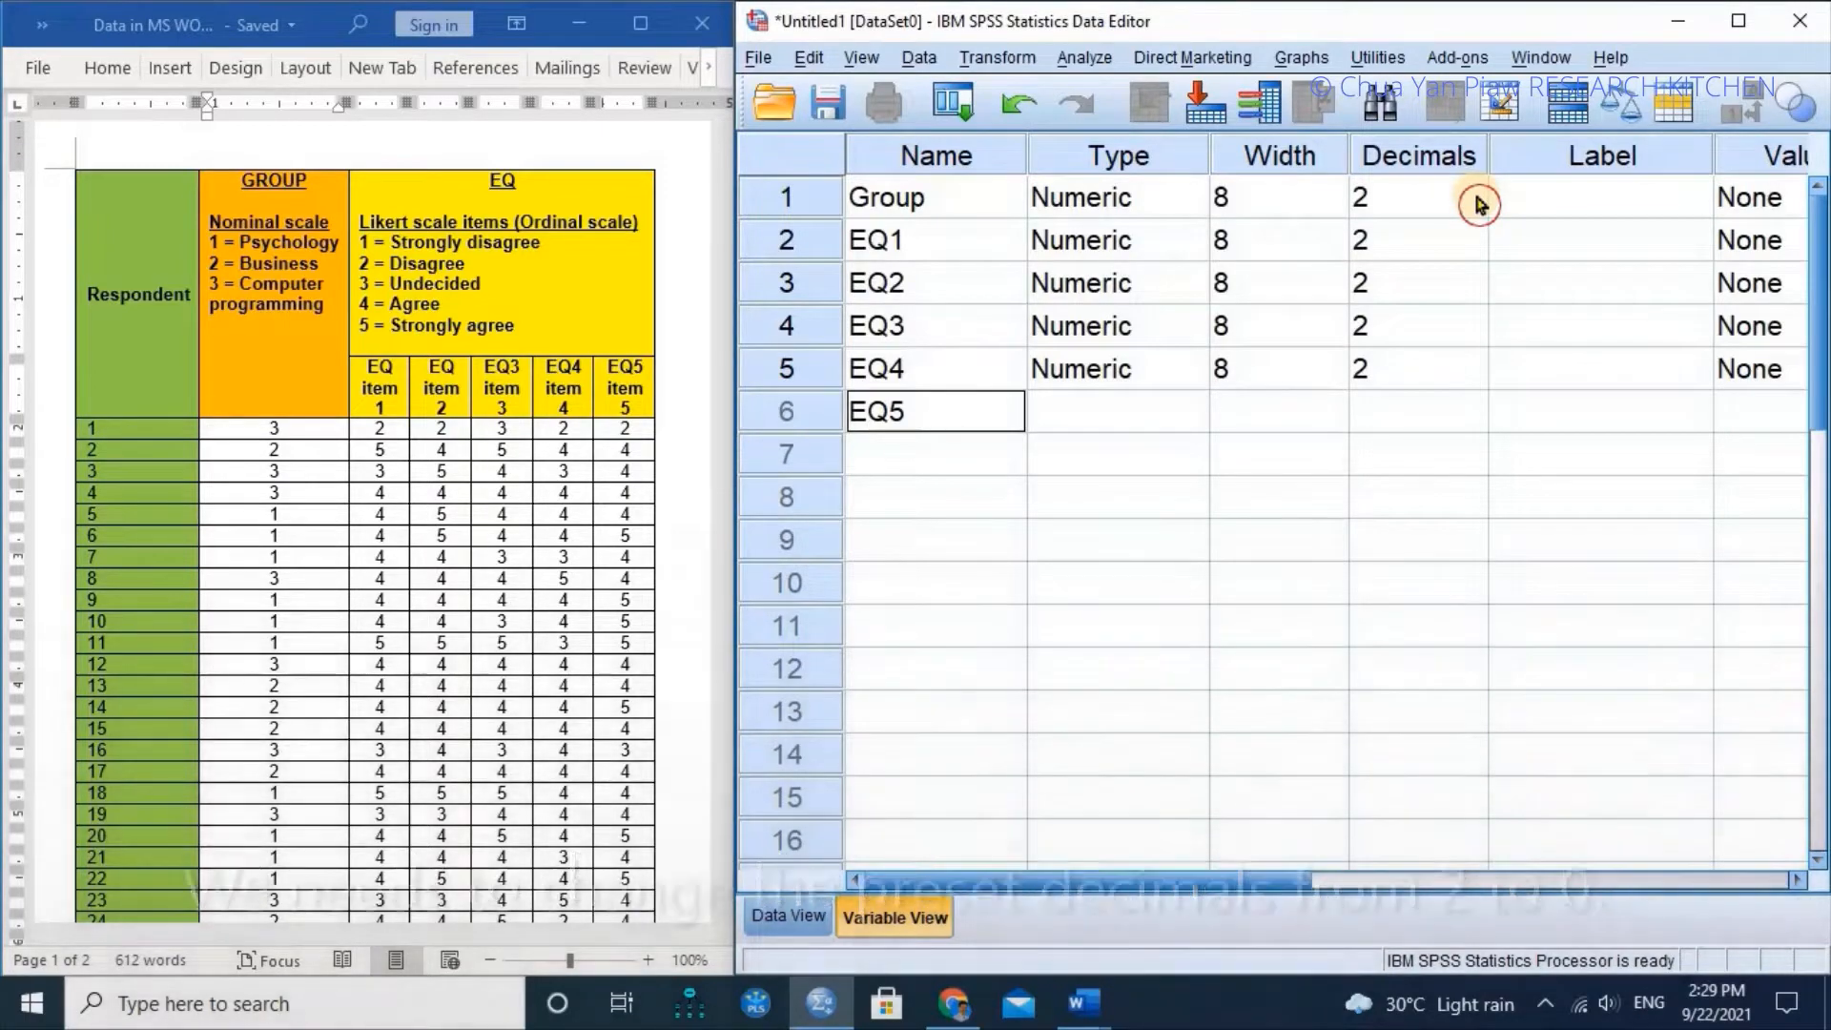
Set the decimals of the Group and EQ1 variables to 0
click(1480, 204)
click(1476, 206)
click(1476, 206)
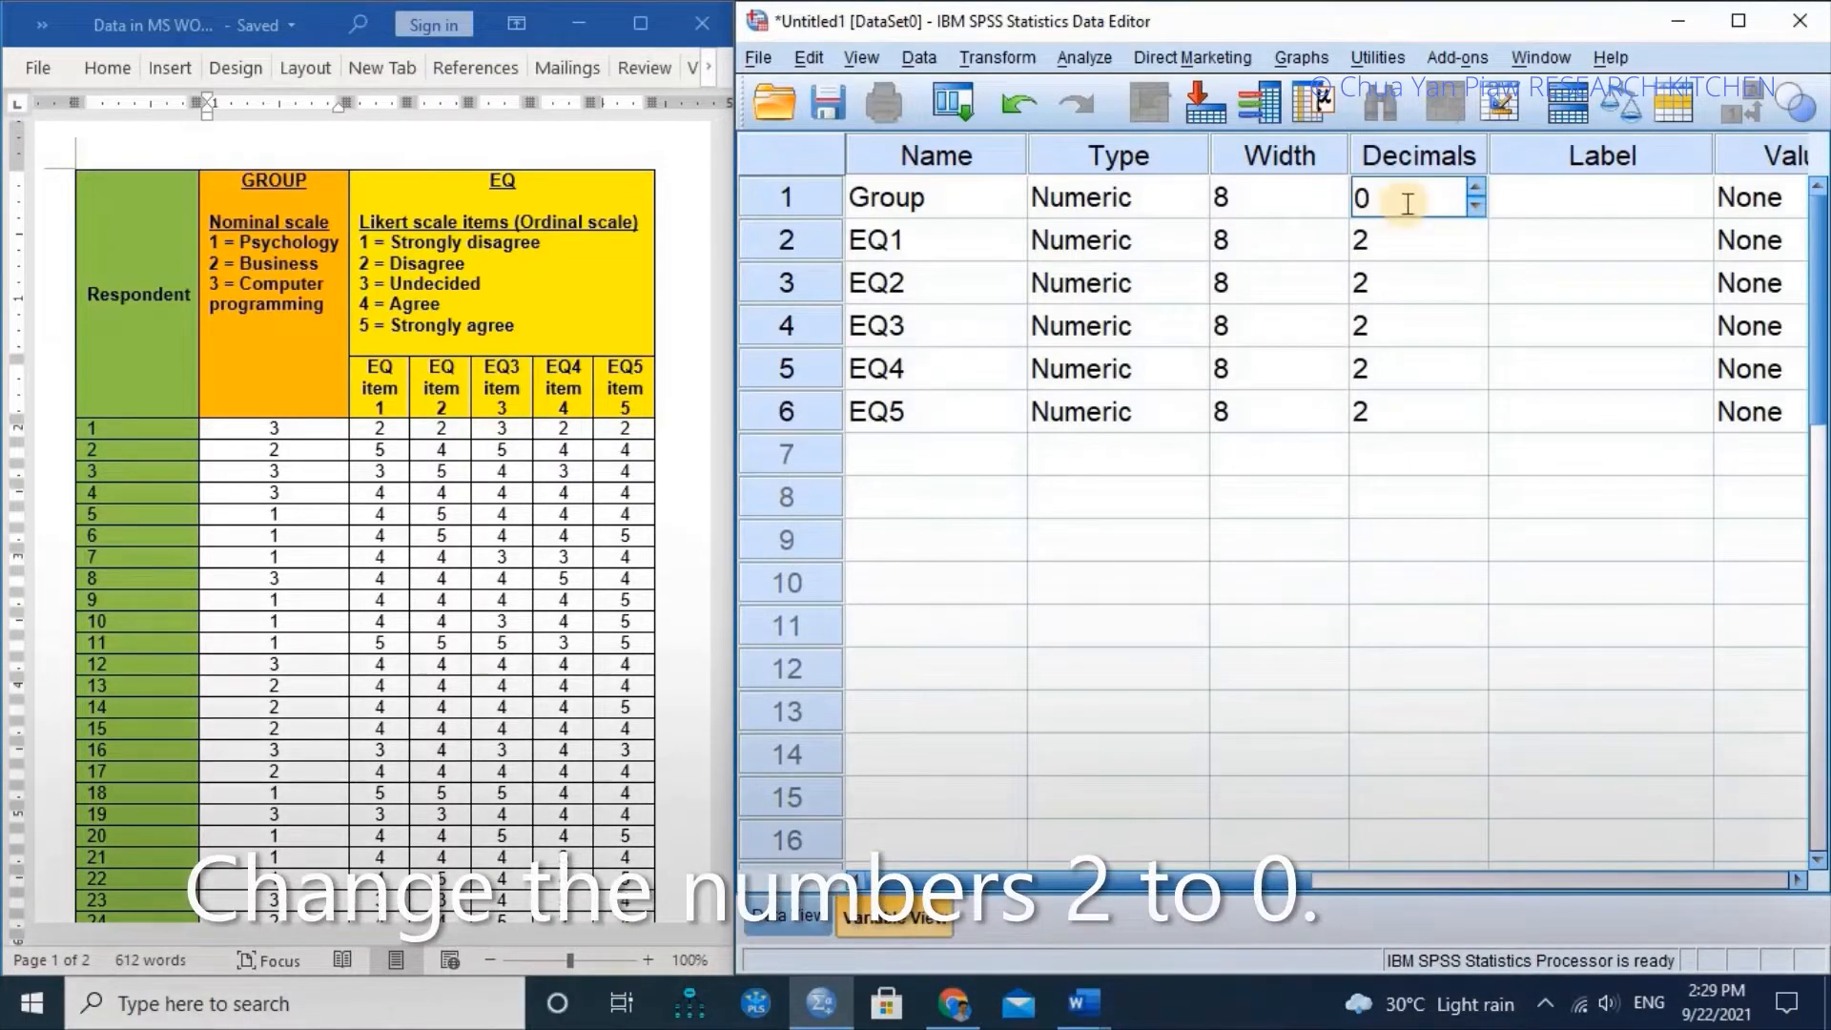
click(1483, 253)
click(1477, 250)
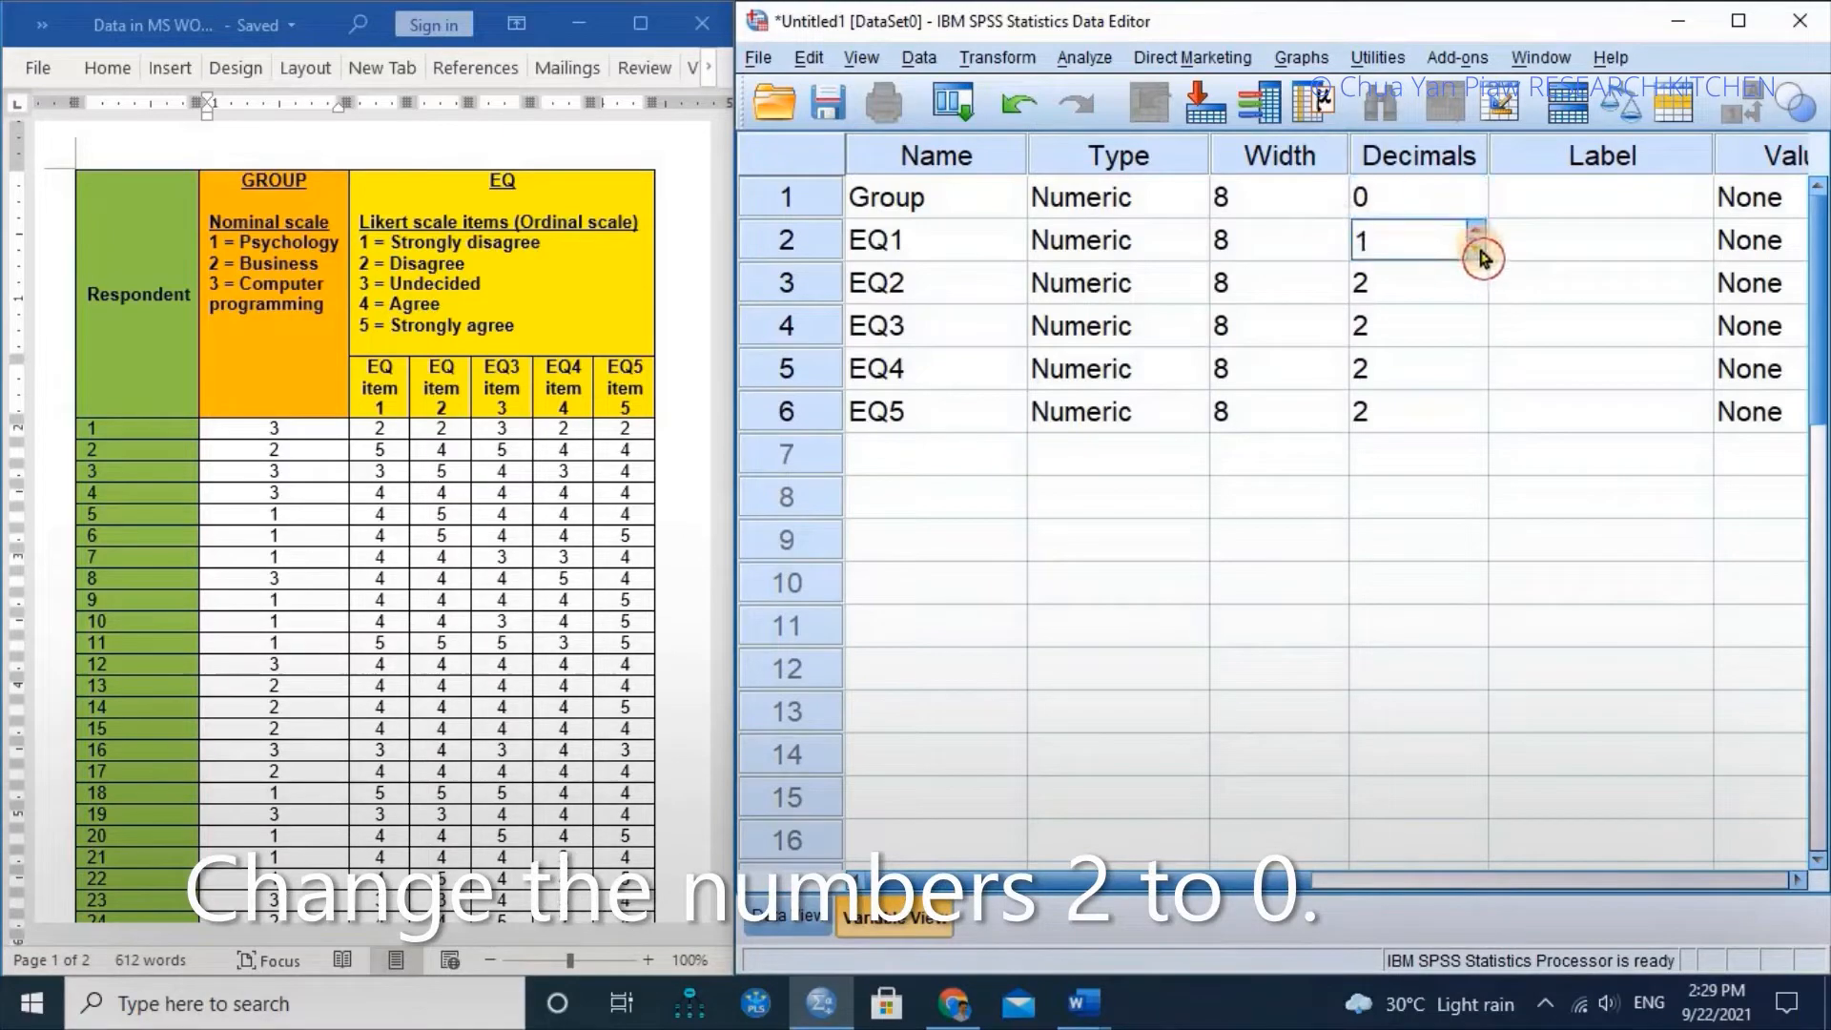
click(1477, 250)
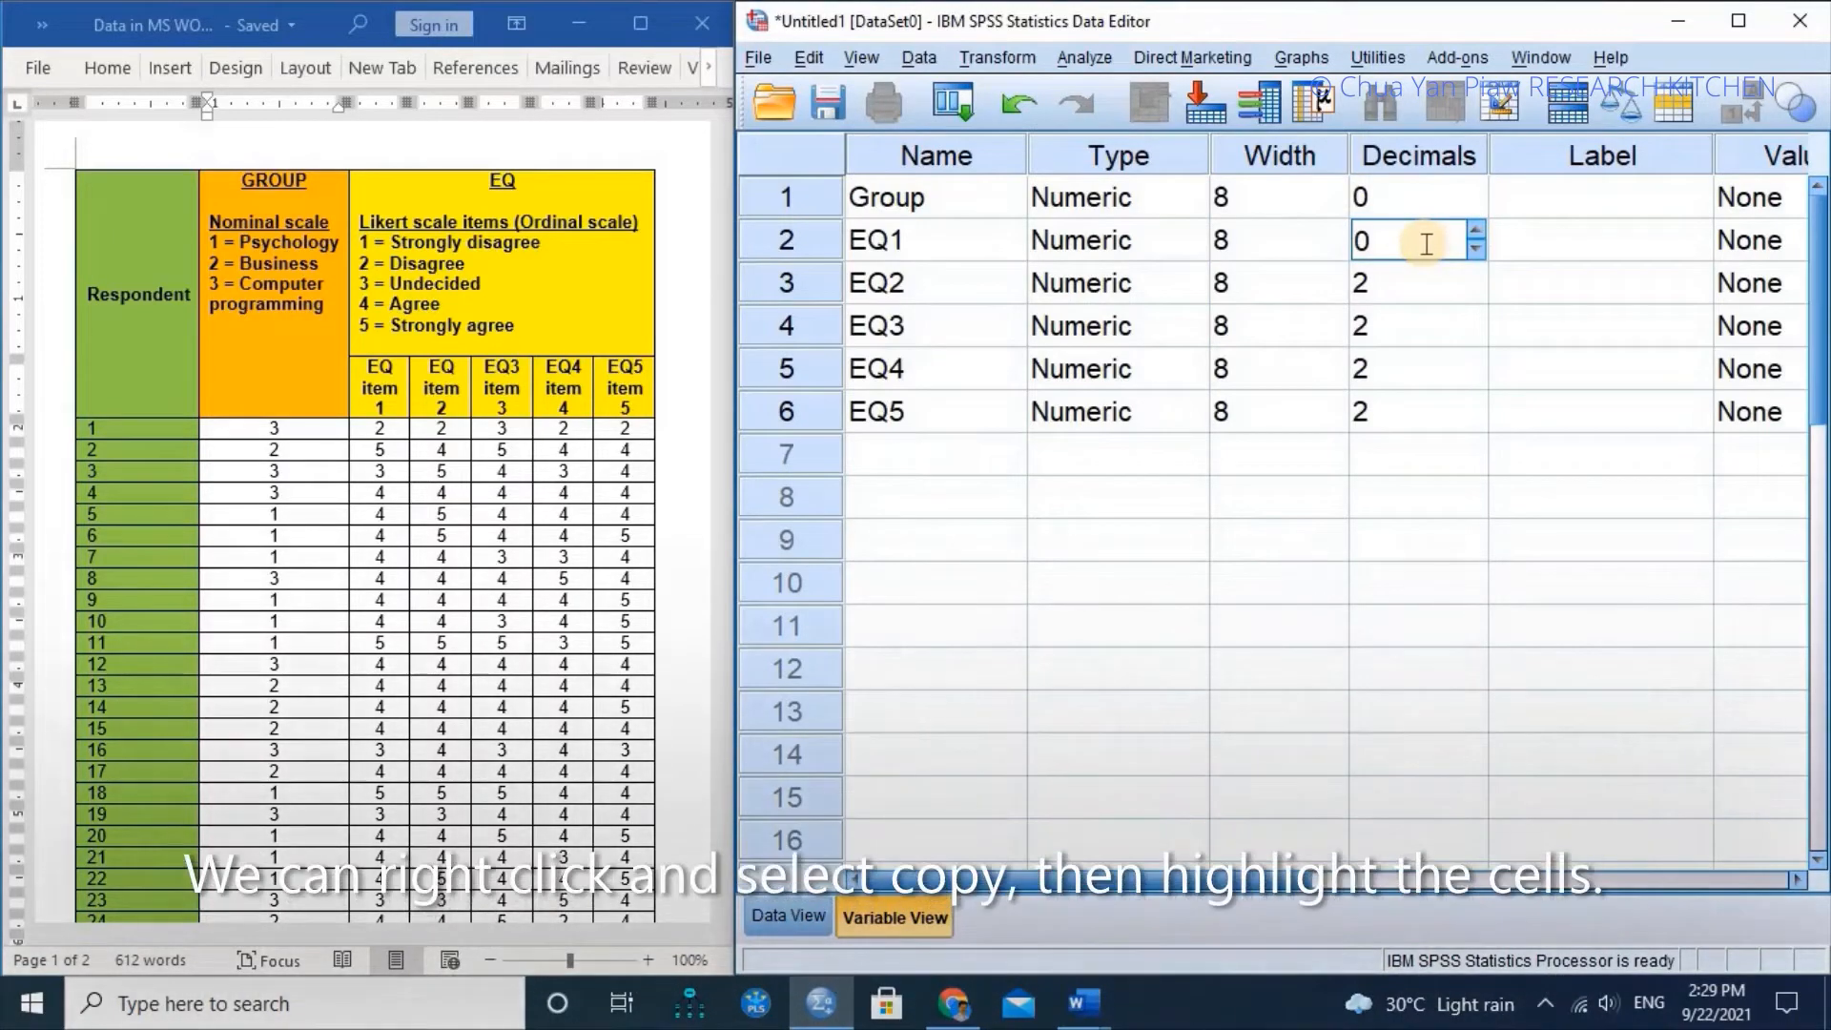
Copy the decimals setting of EQ1 to the variables EQ2 through EQ5
right_click(1427, 251)
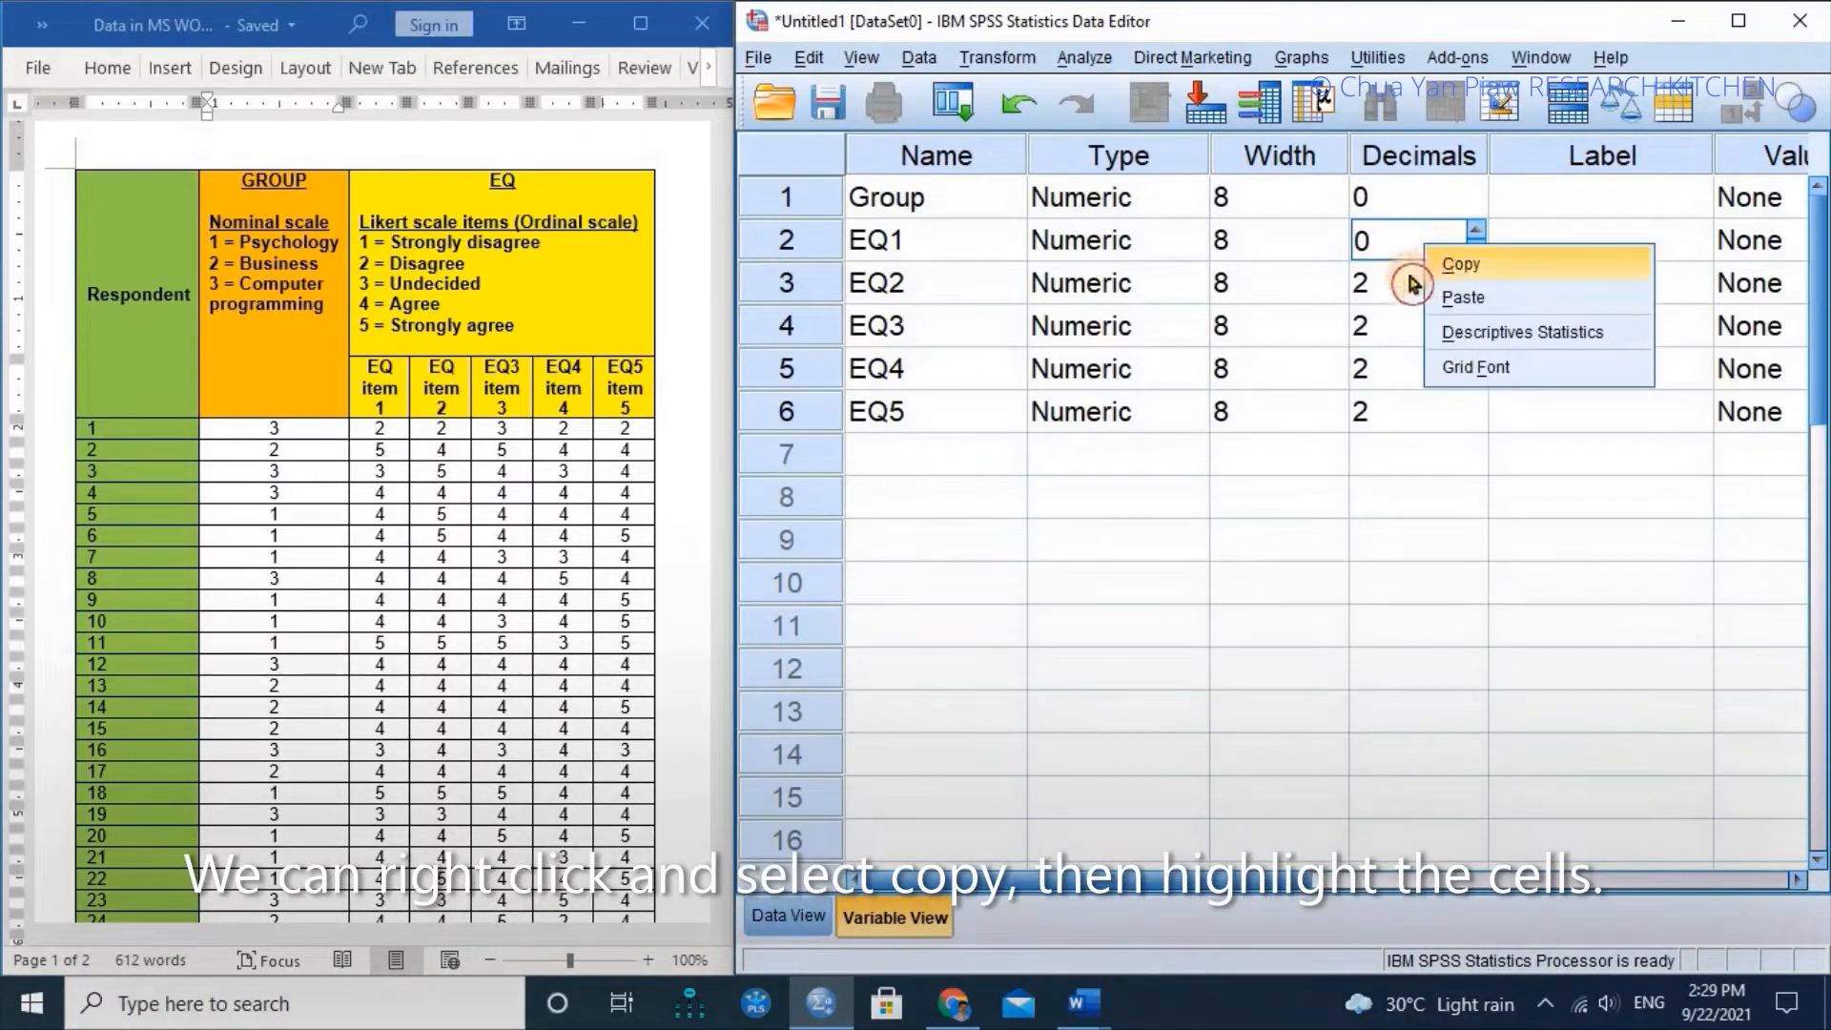
click(1441, 261)
drag(1409, 282, 1422, 420)
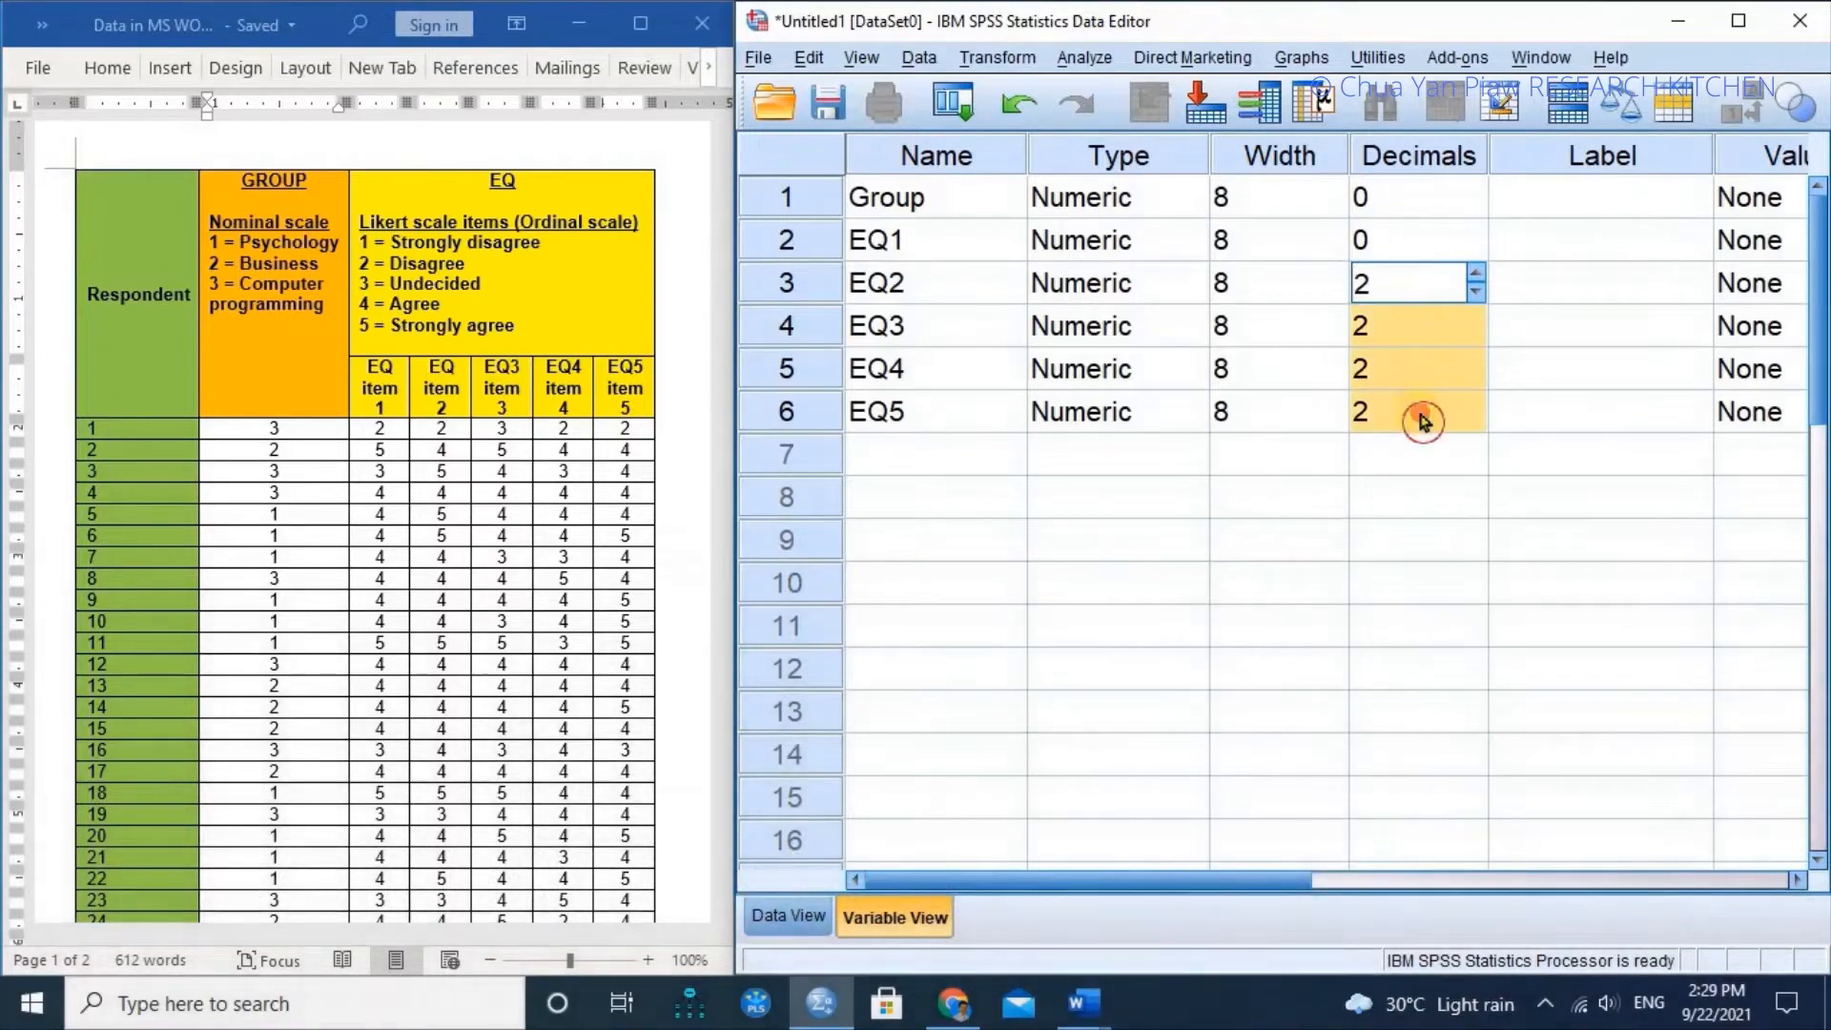
right_click(1415, 419)
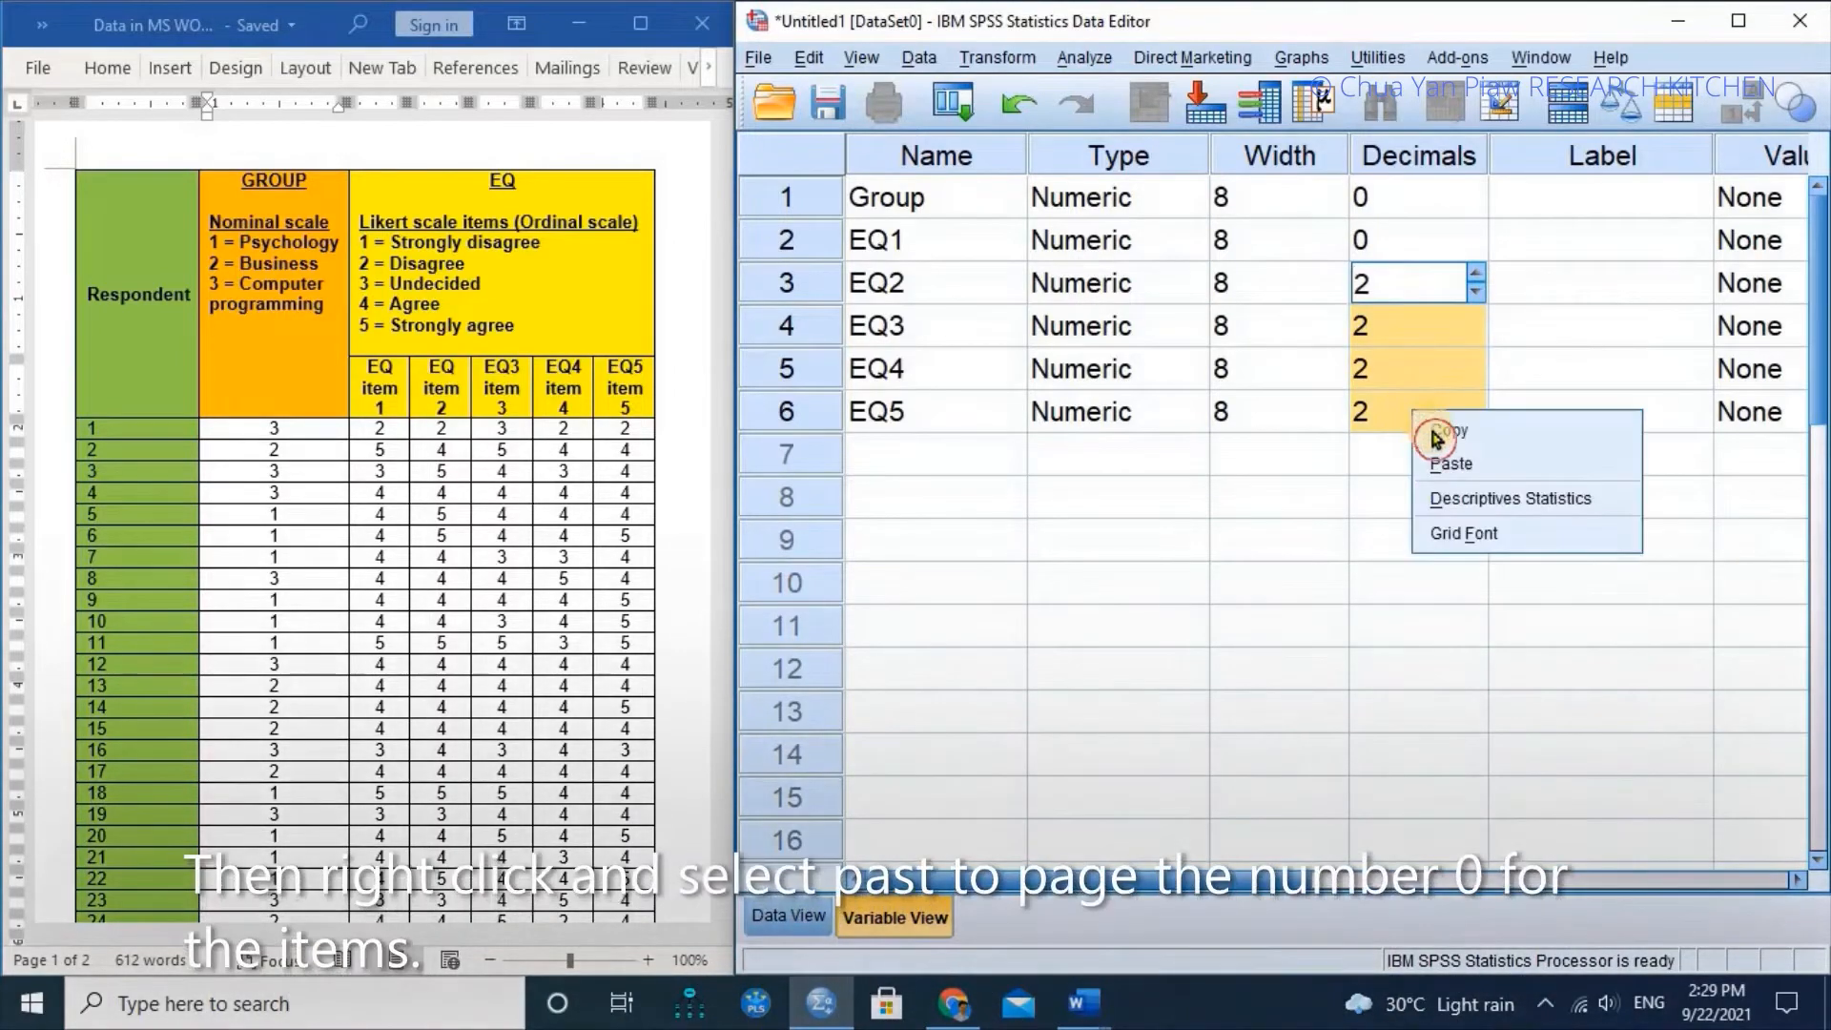
click(1456, 465)
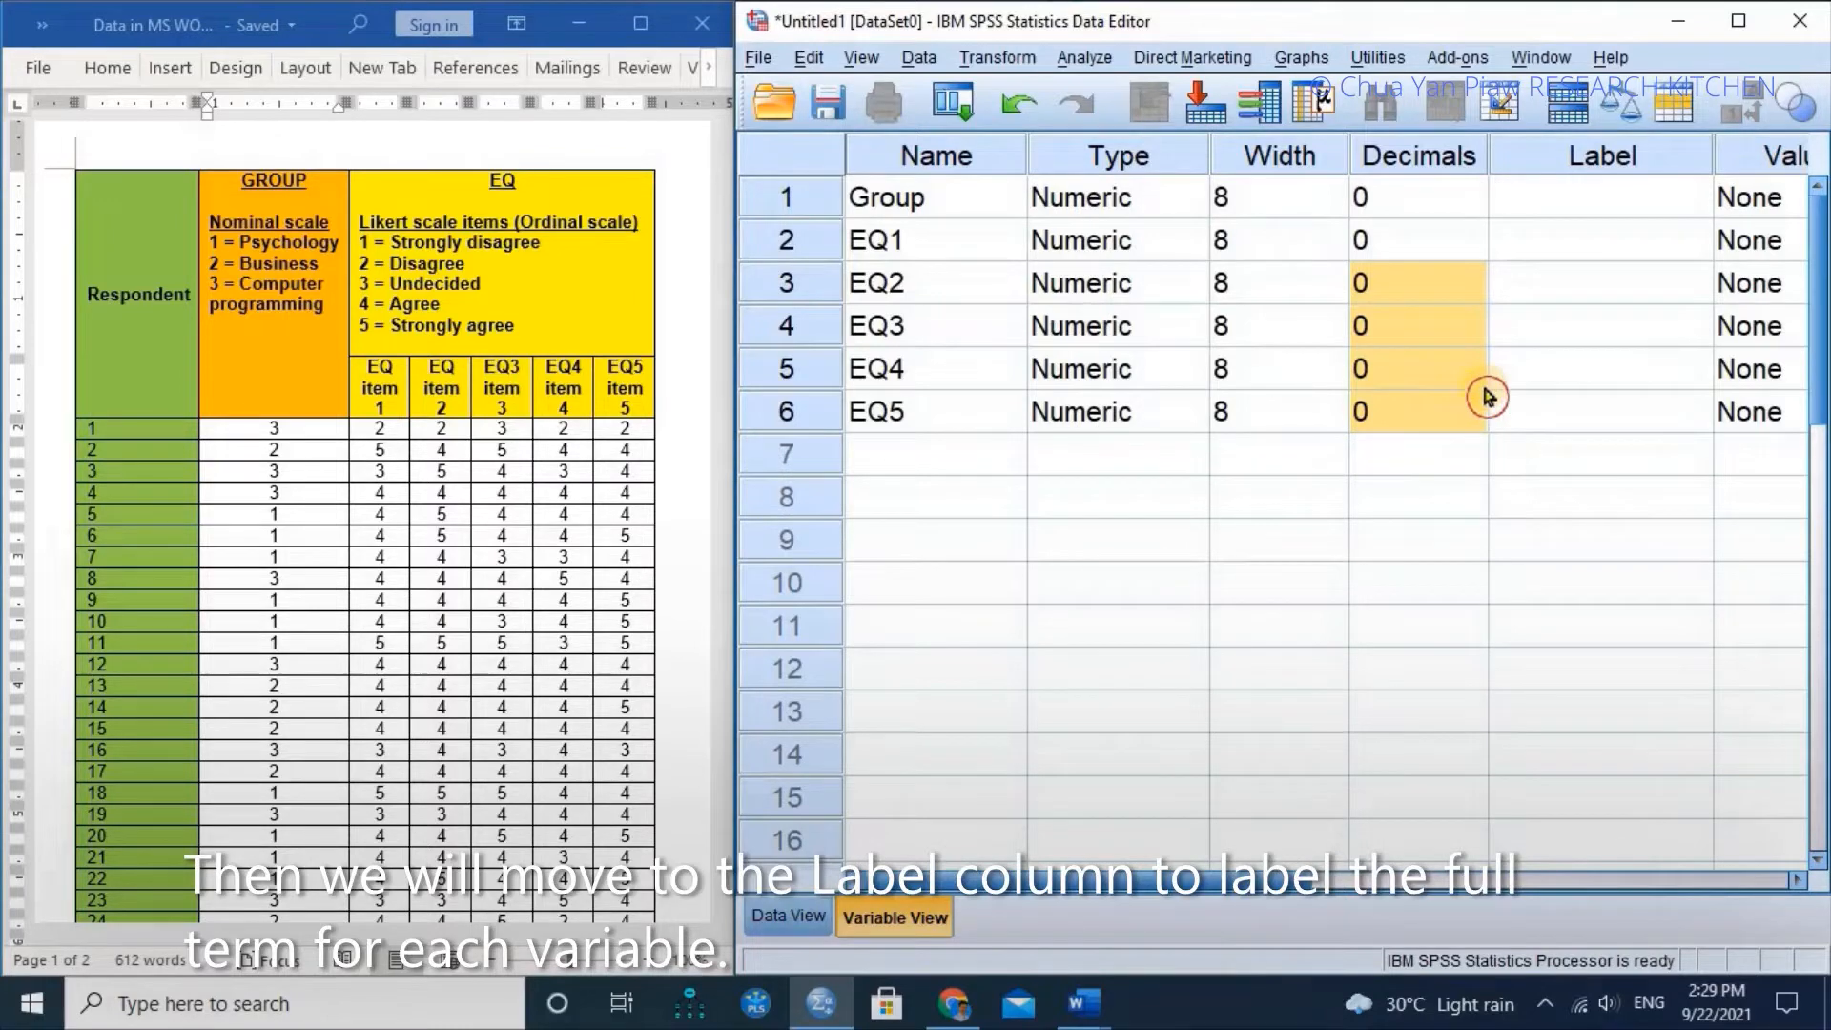
Give the Group variable the label "Group"
click(1596, 199)
text(Group)
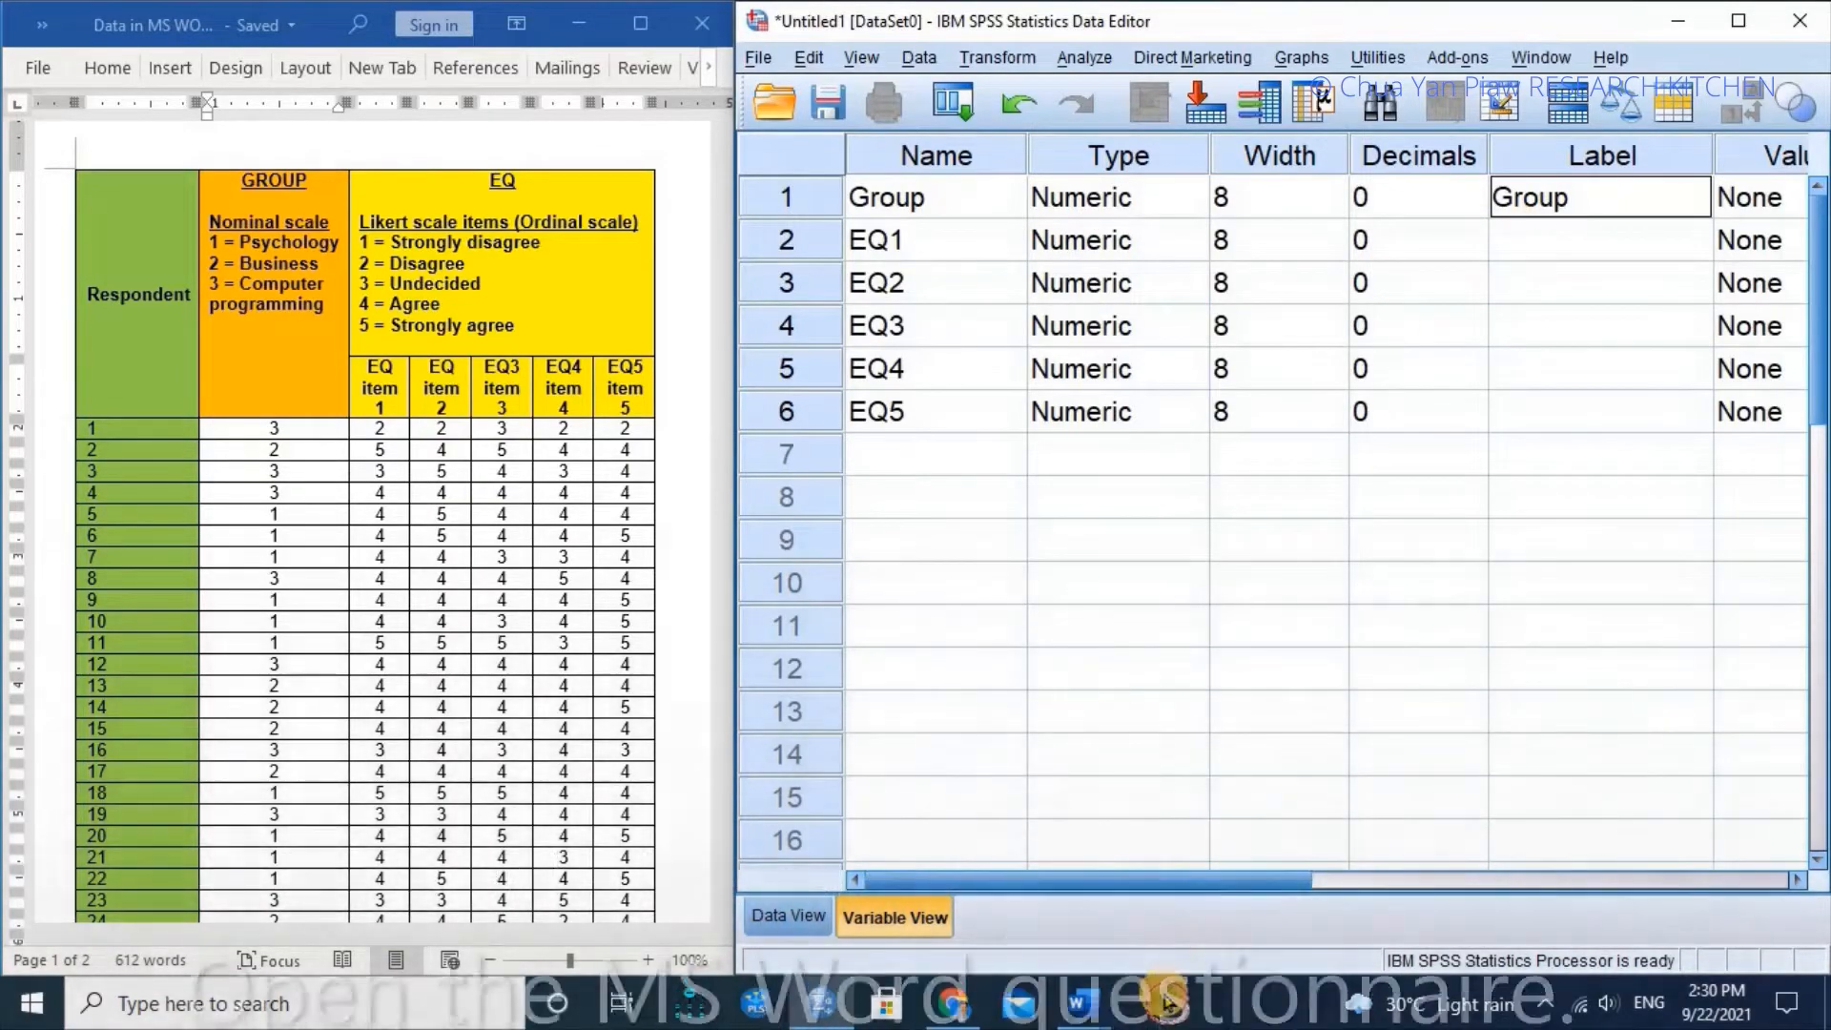
Switch to the Qs questionnaire in Word and copy the item 1 statement "I understand my own emotions most of the time"
mouse_move(1098, 1019)
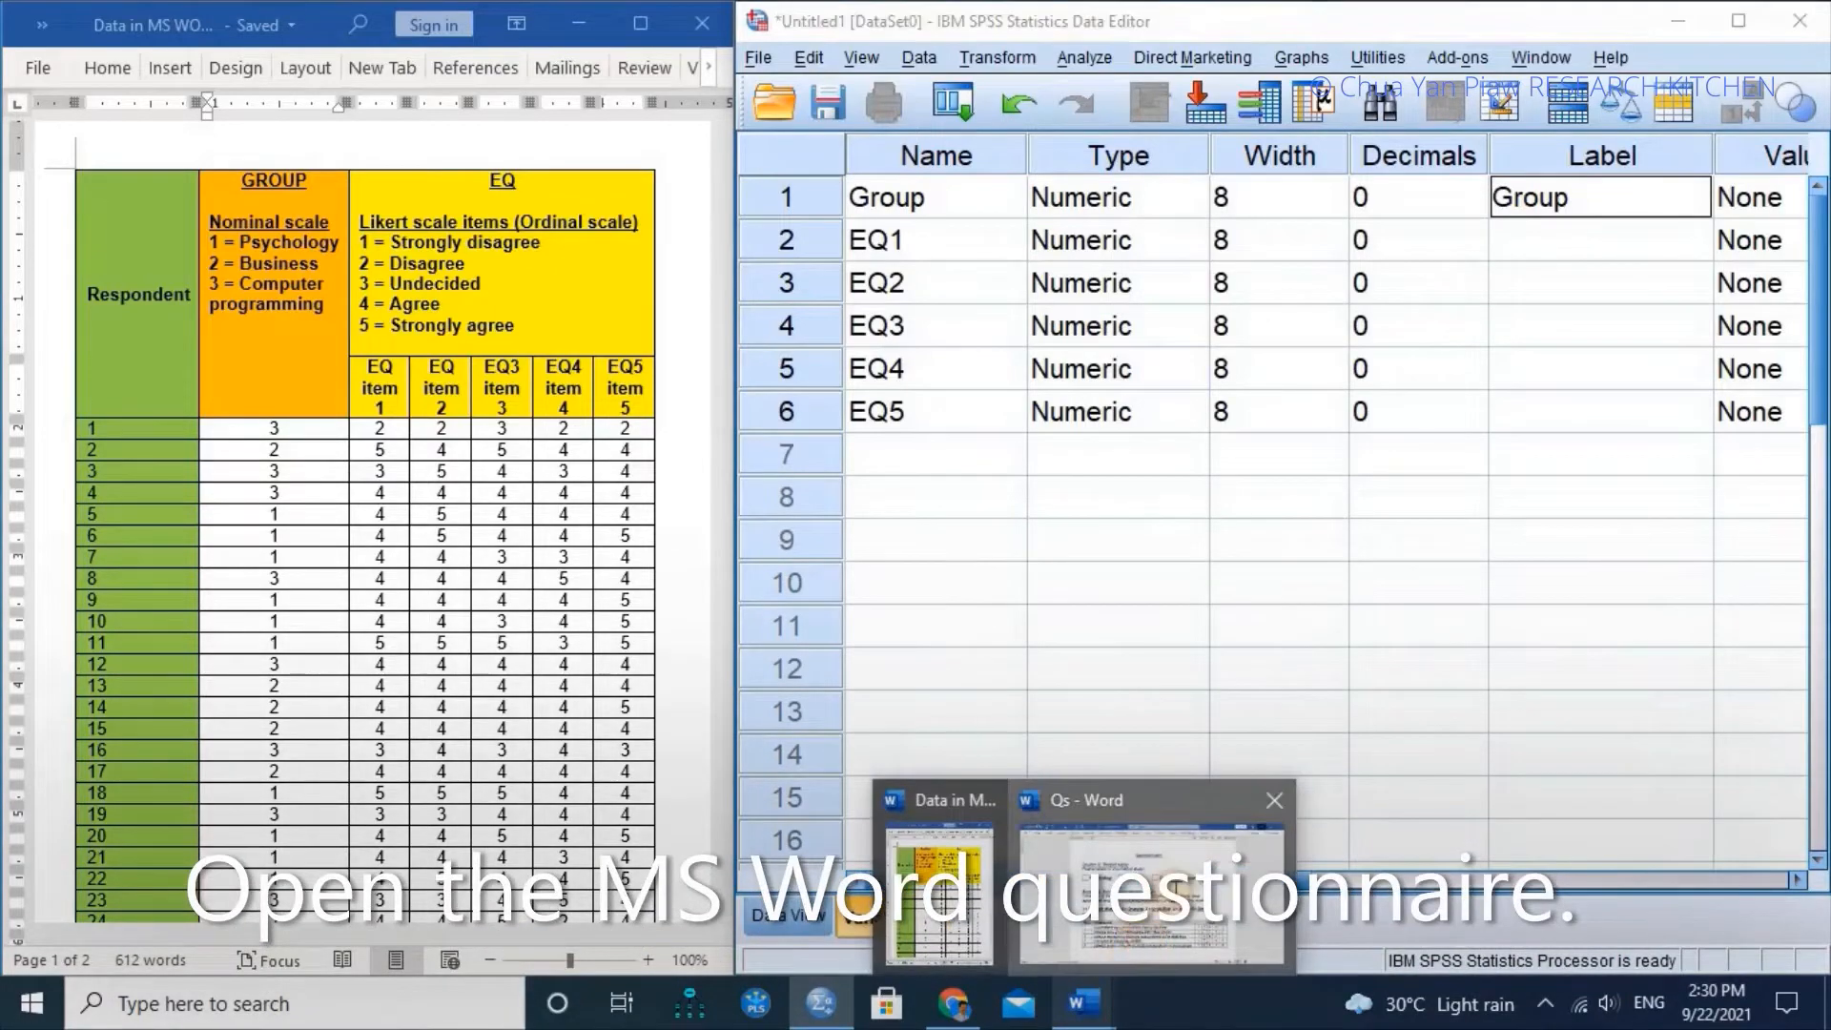
click(1174, 892)
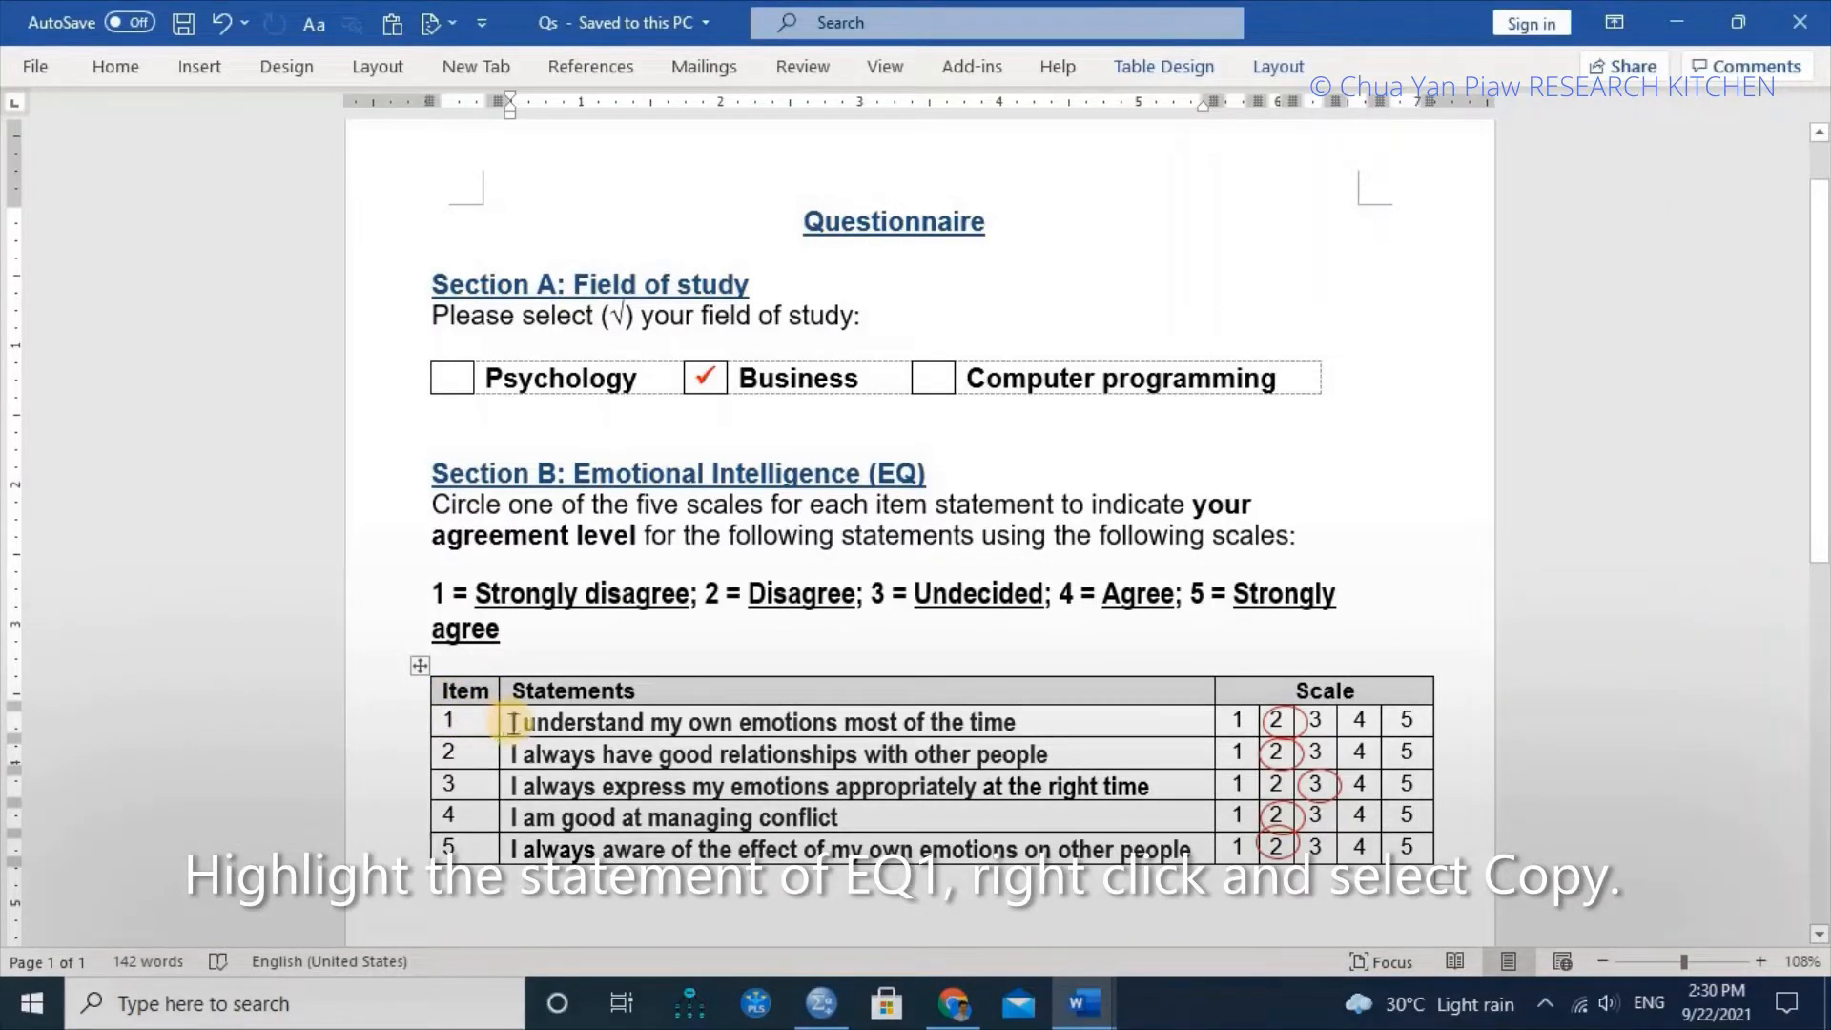
drag(512, 722, 992, 727)
right_click(992, 727)
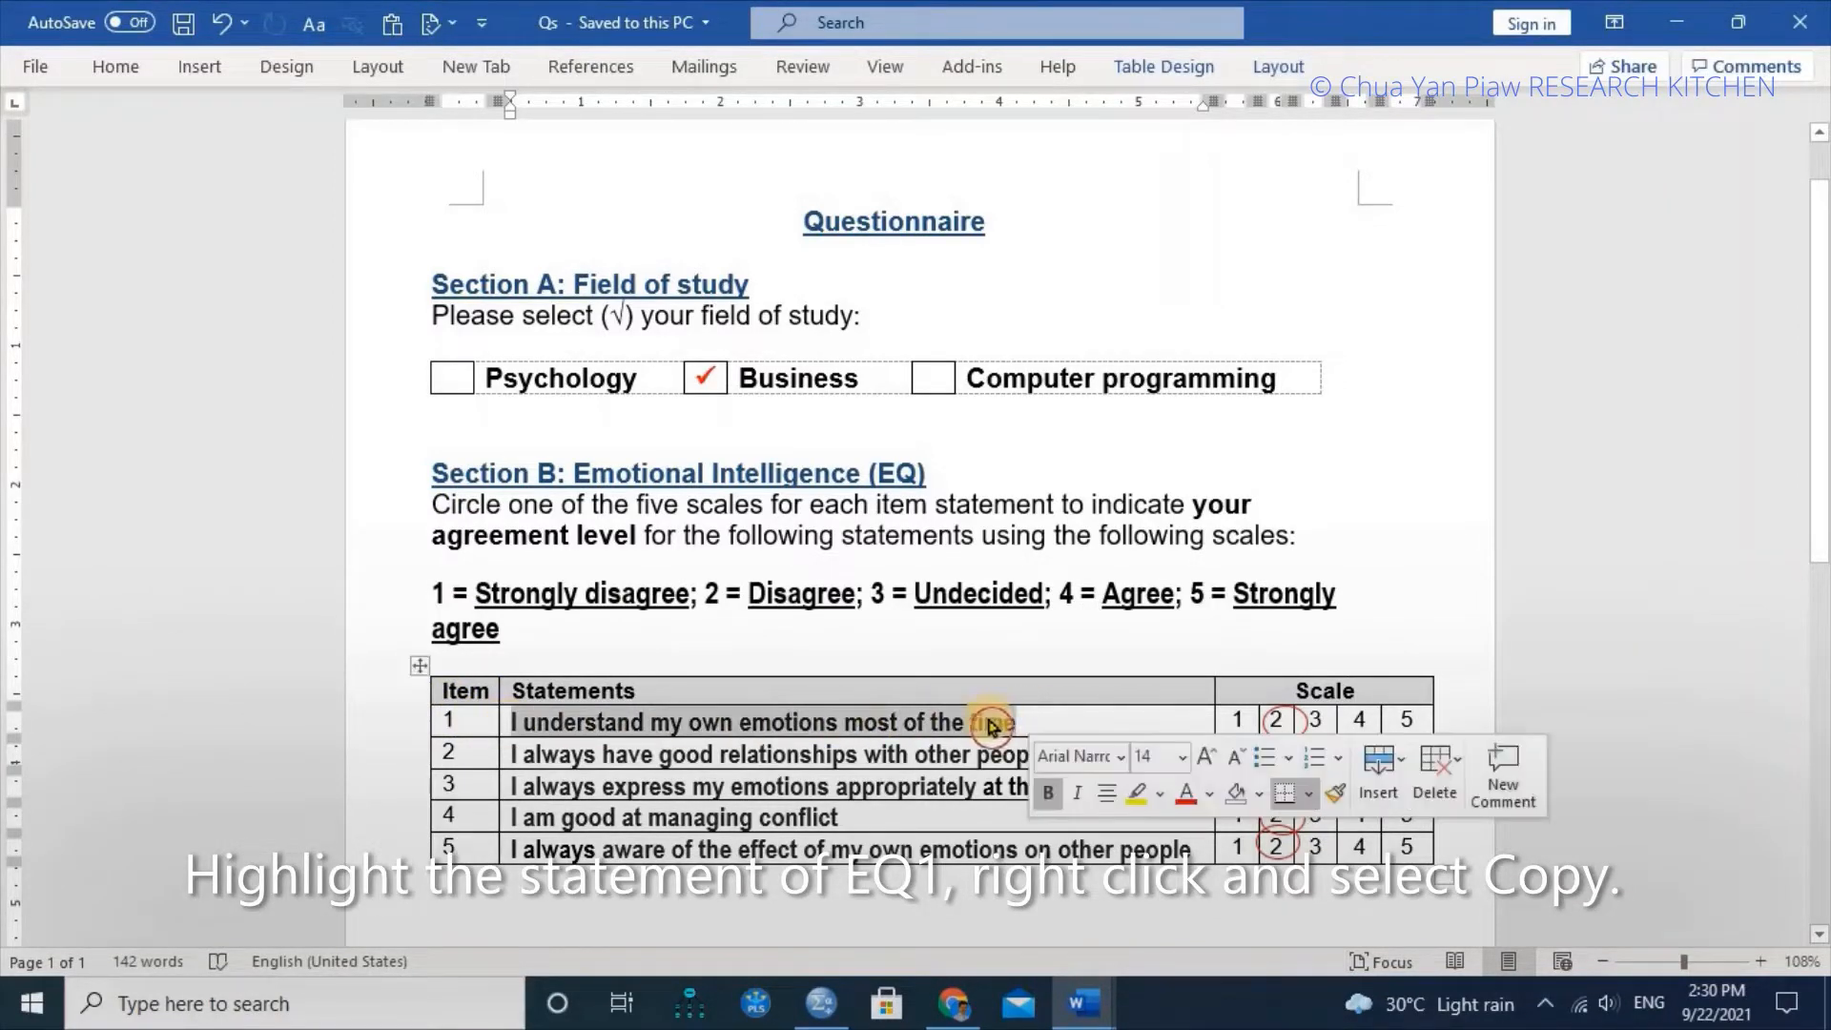
right_click(990, 725)
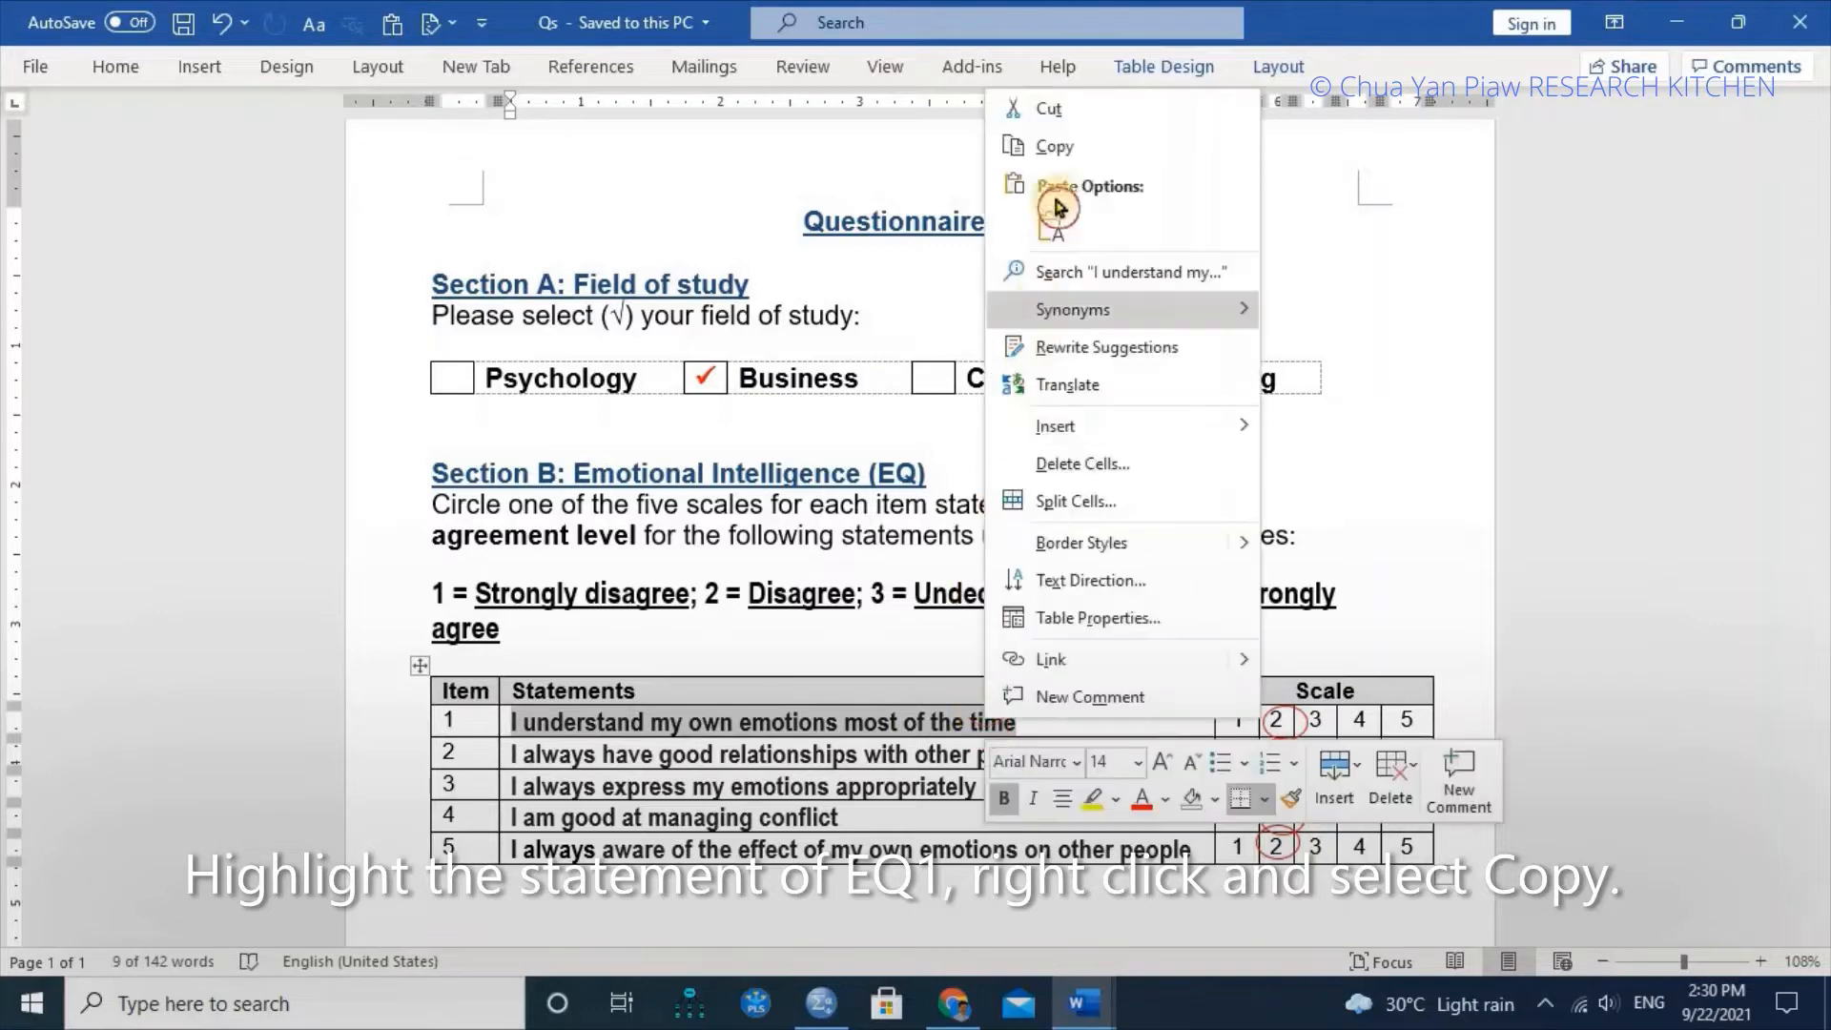
click(1059, 146)
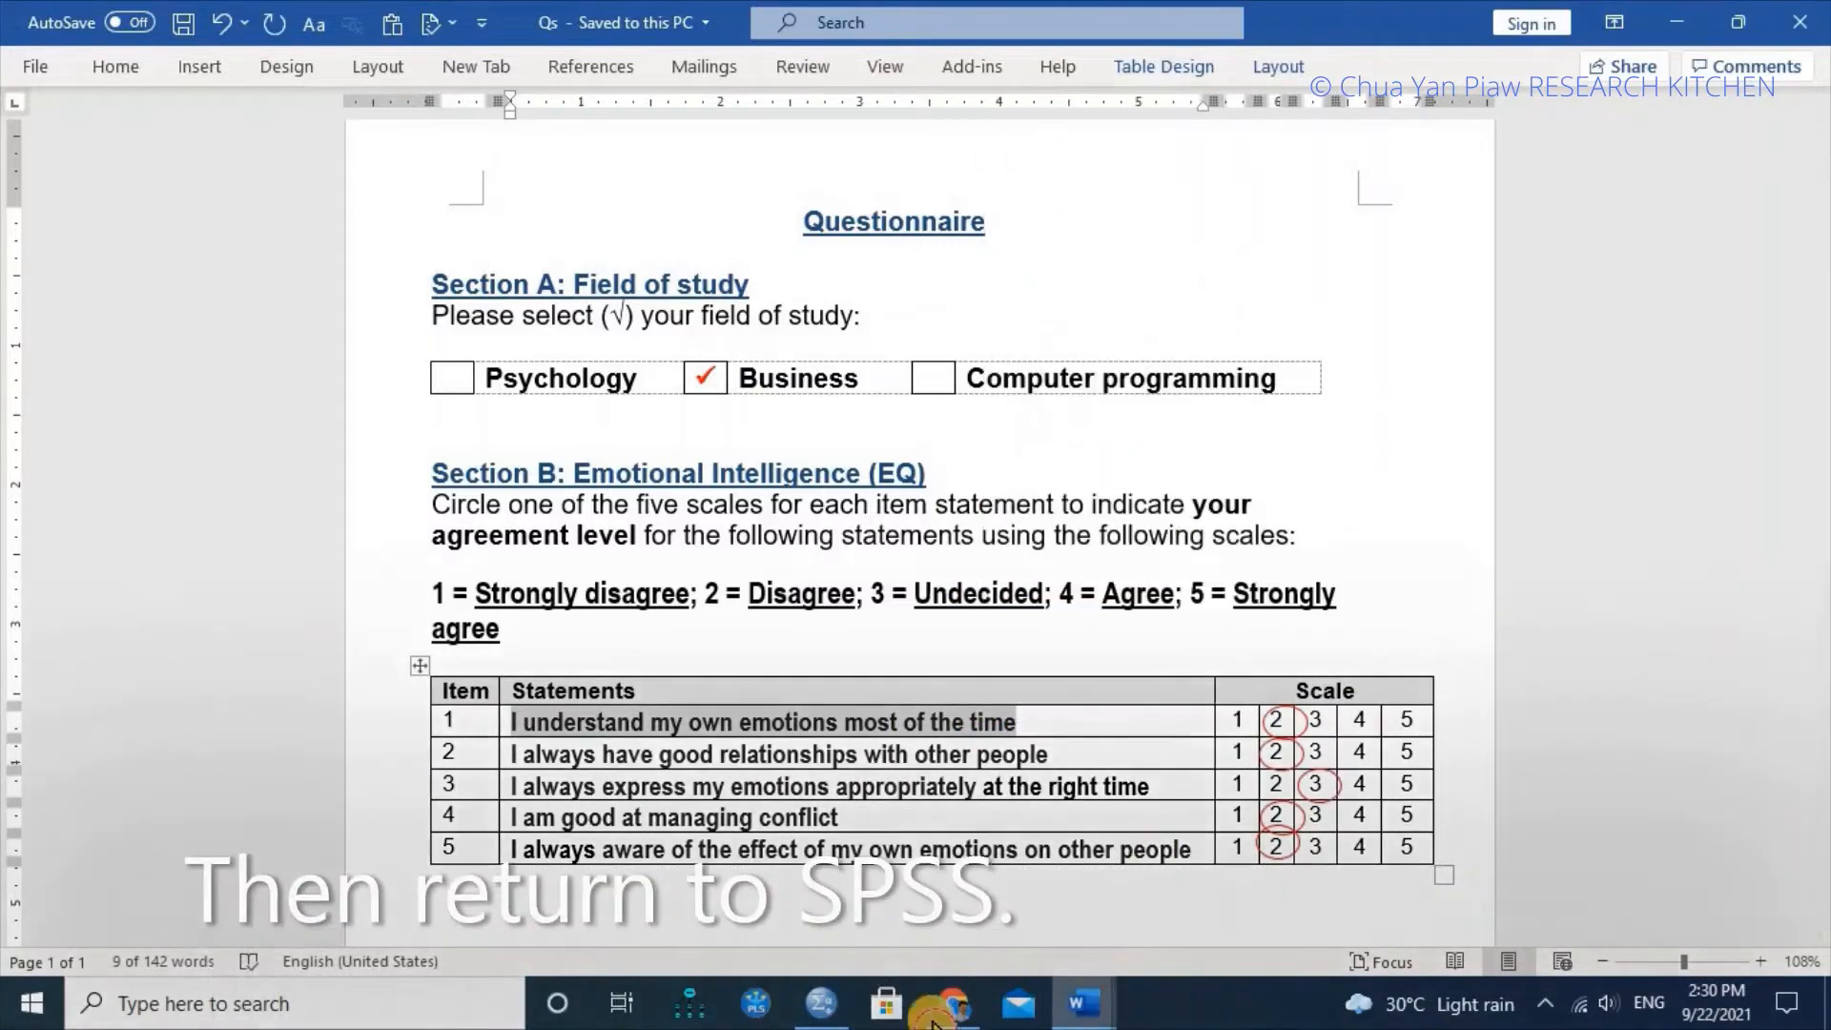
Return to SPSS and paste the copied item 1 statement as the label of EQ1
click(820, 1004)
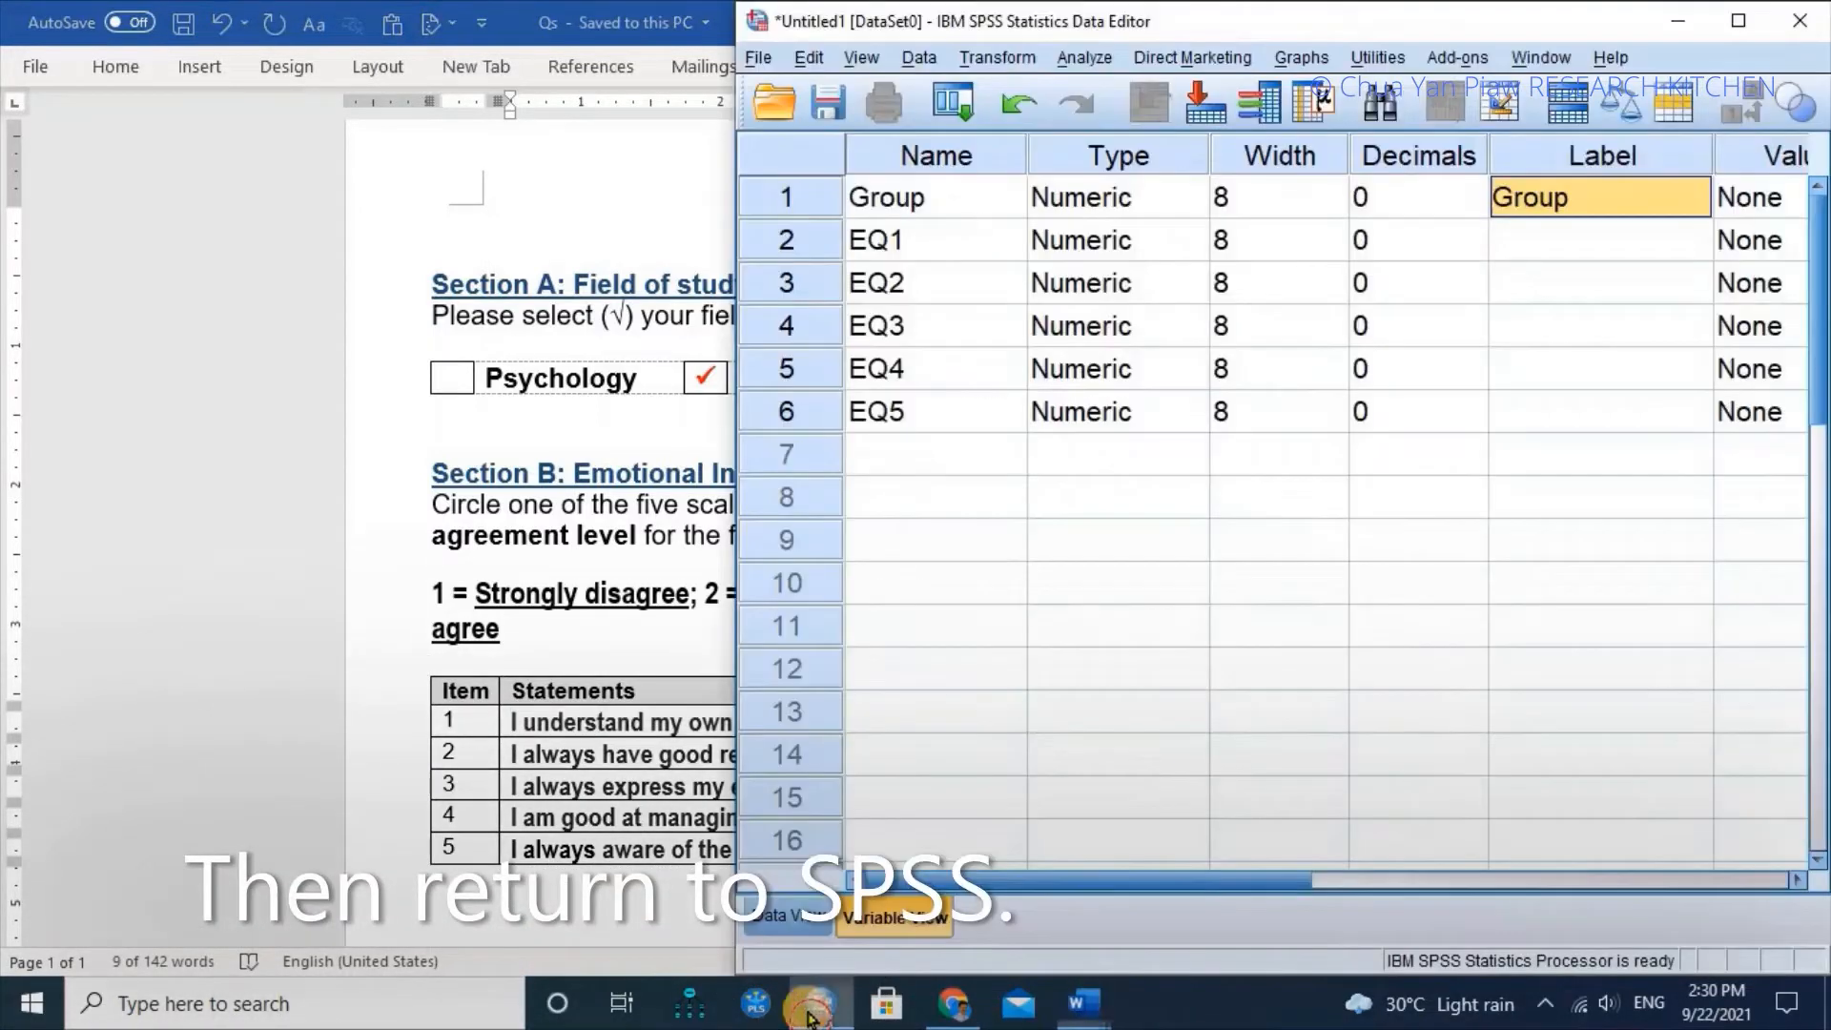
click(1586, 252)
right_click(1584, 248)
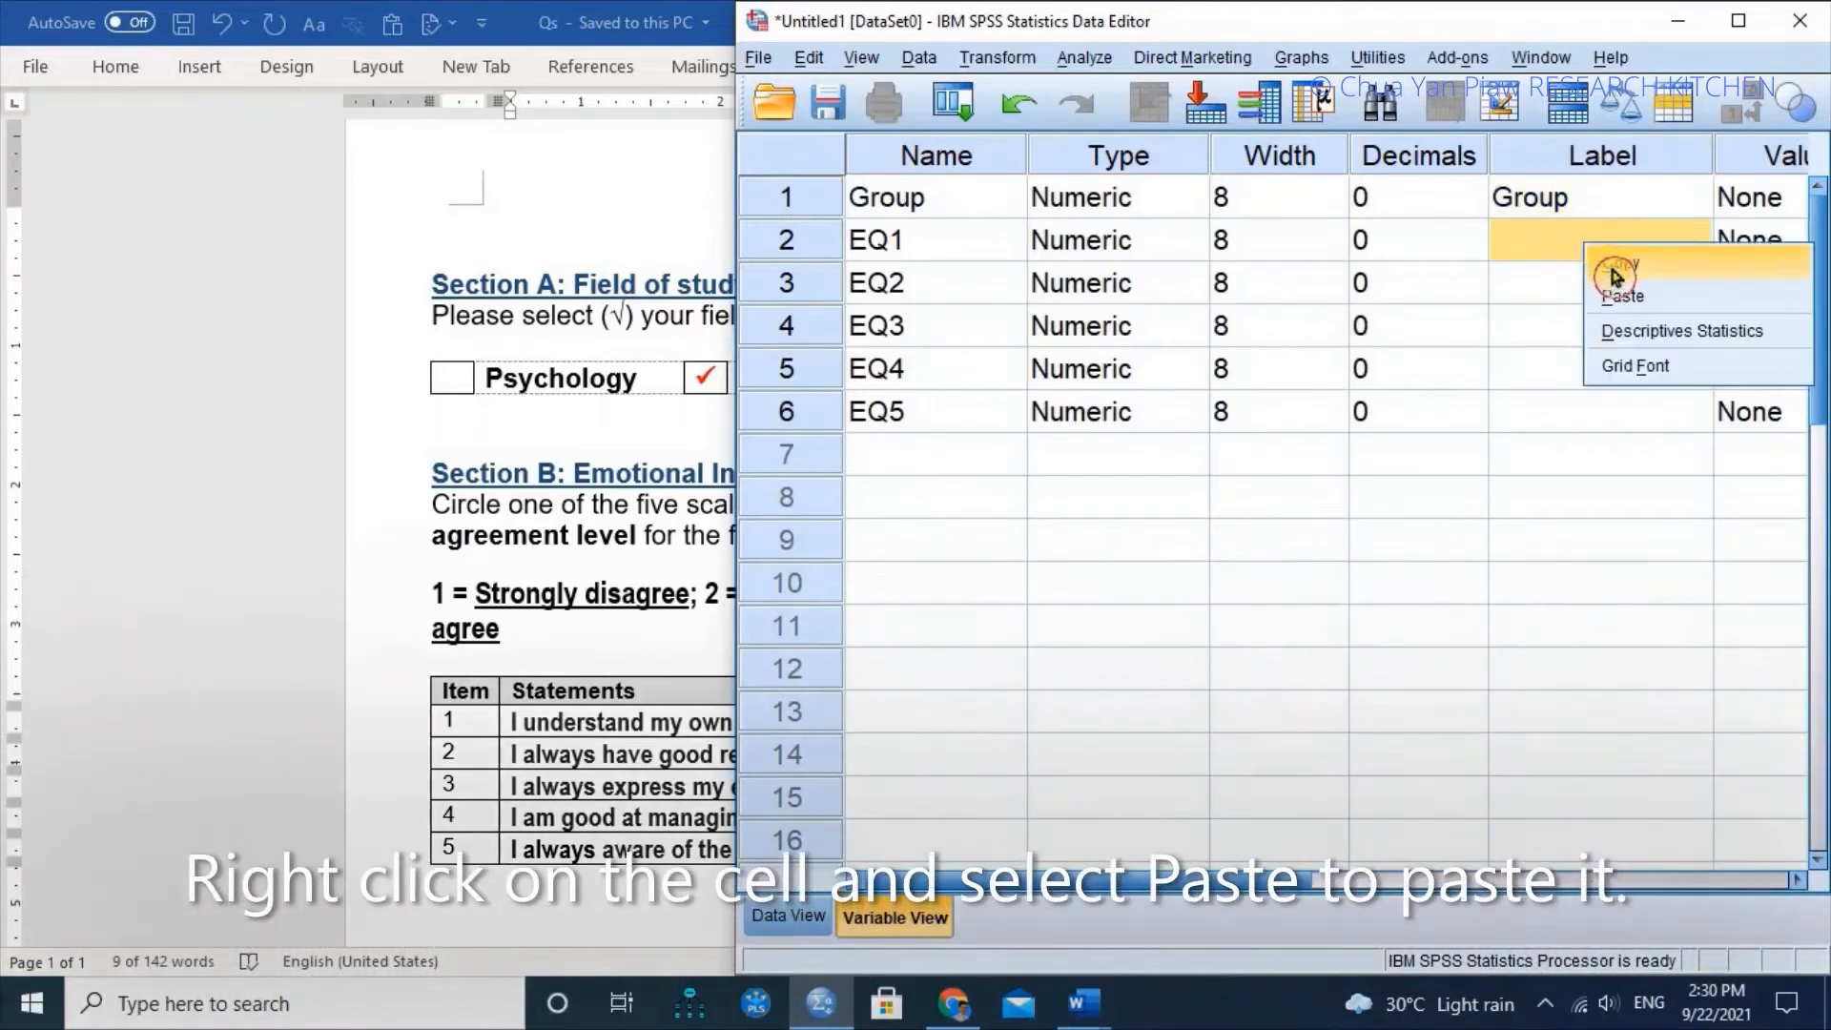
click(1622, 296)
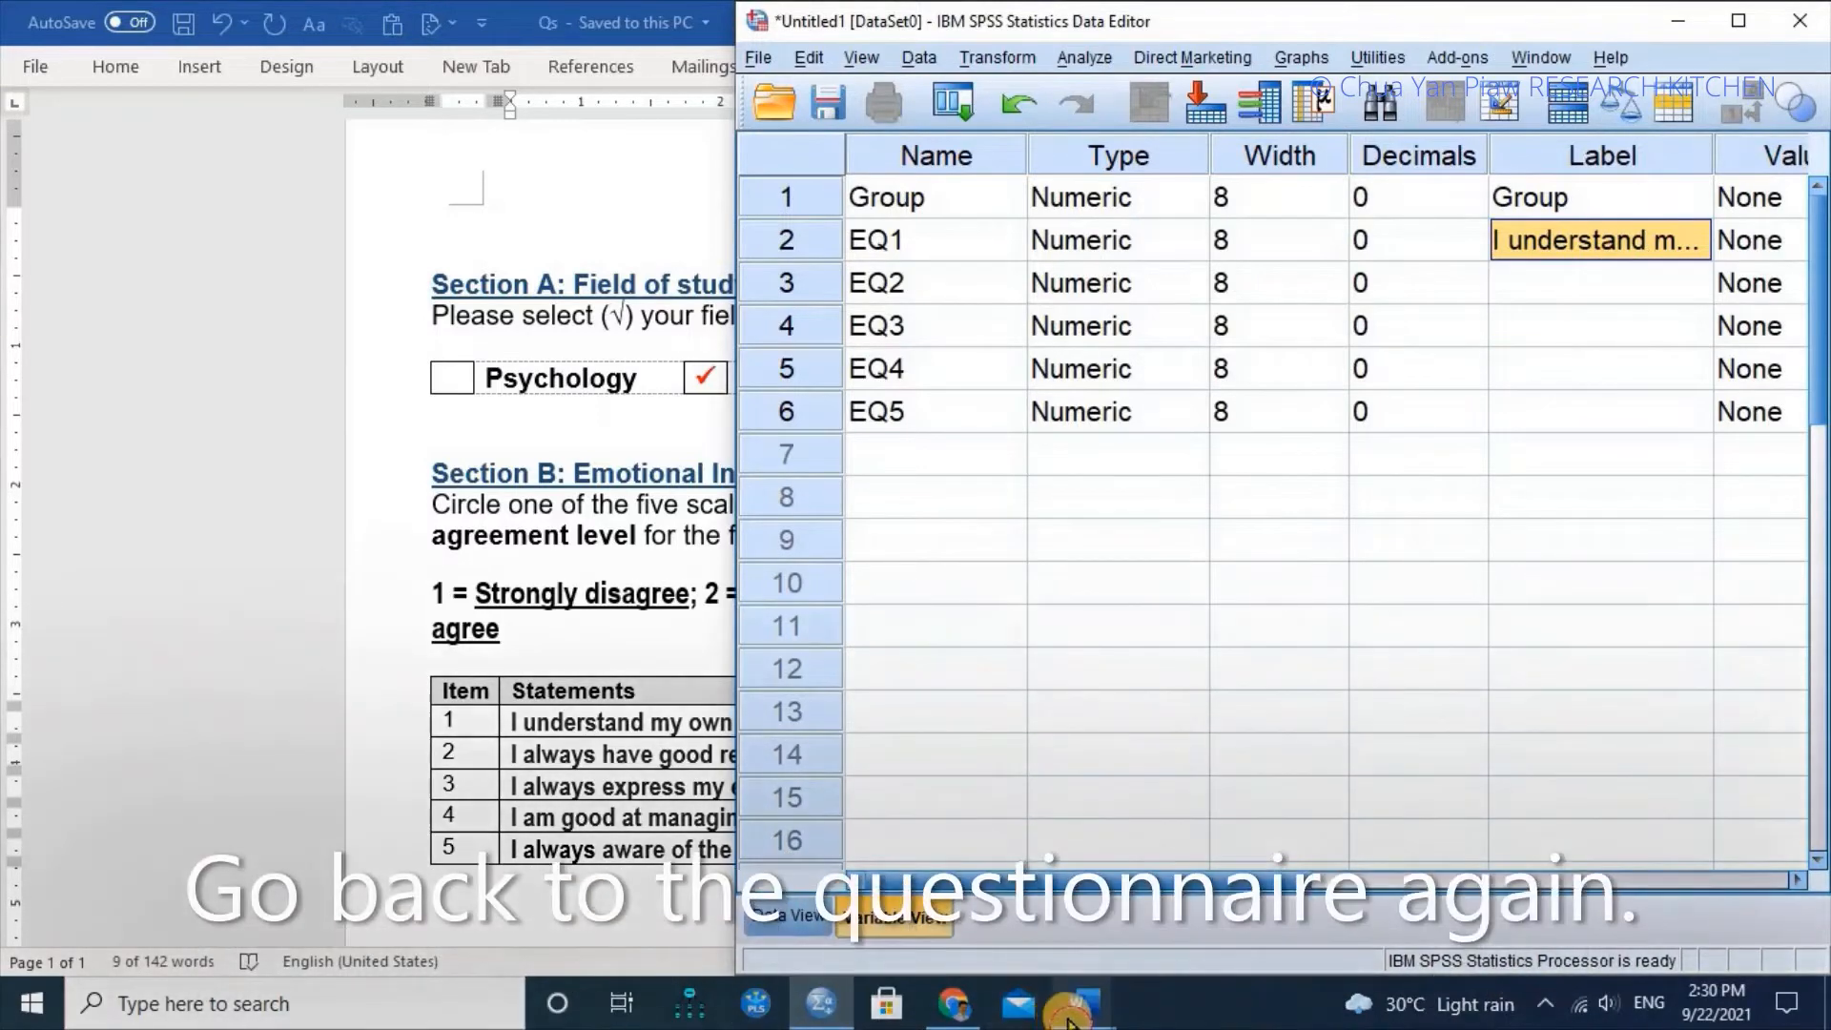
Switch to the Qs questionnaire in Word and copy the statements of items 2 to 5 from the table
mouse_move(1069, 1019)
click(1097, 949)
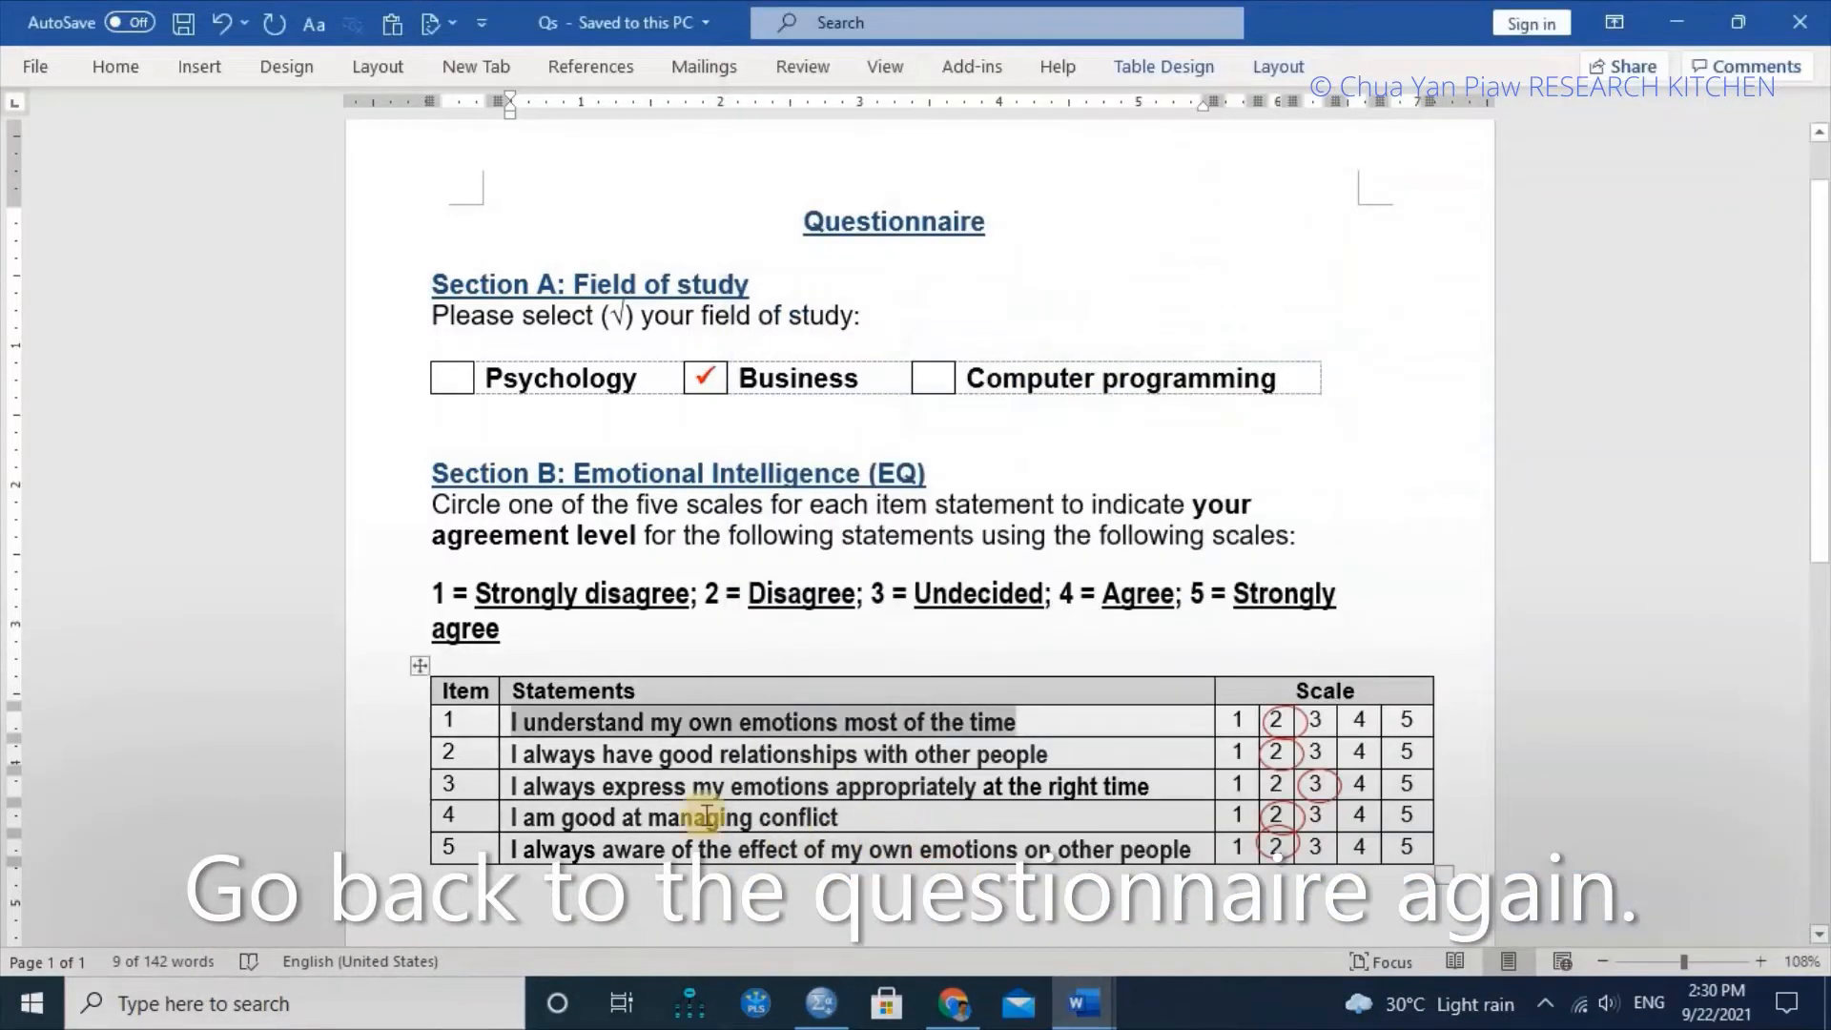
drag(654, 753, 674, 846)
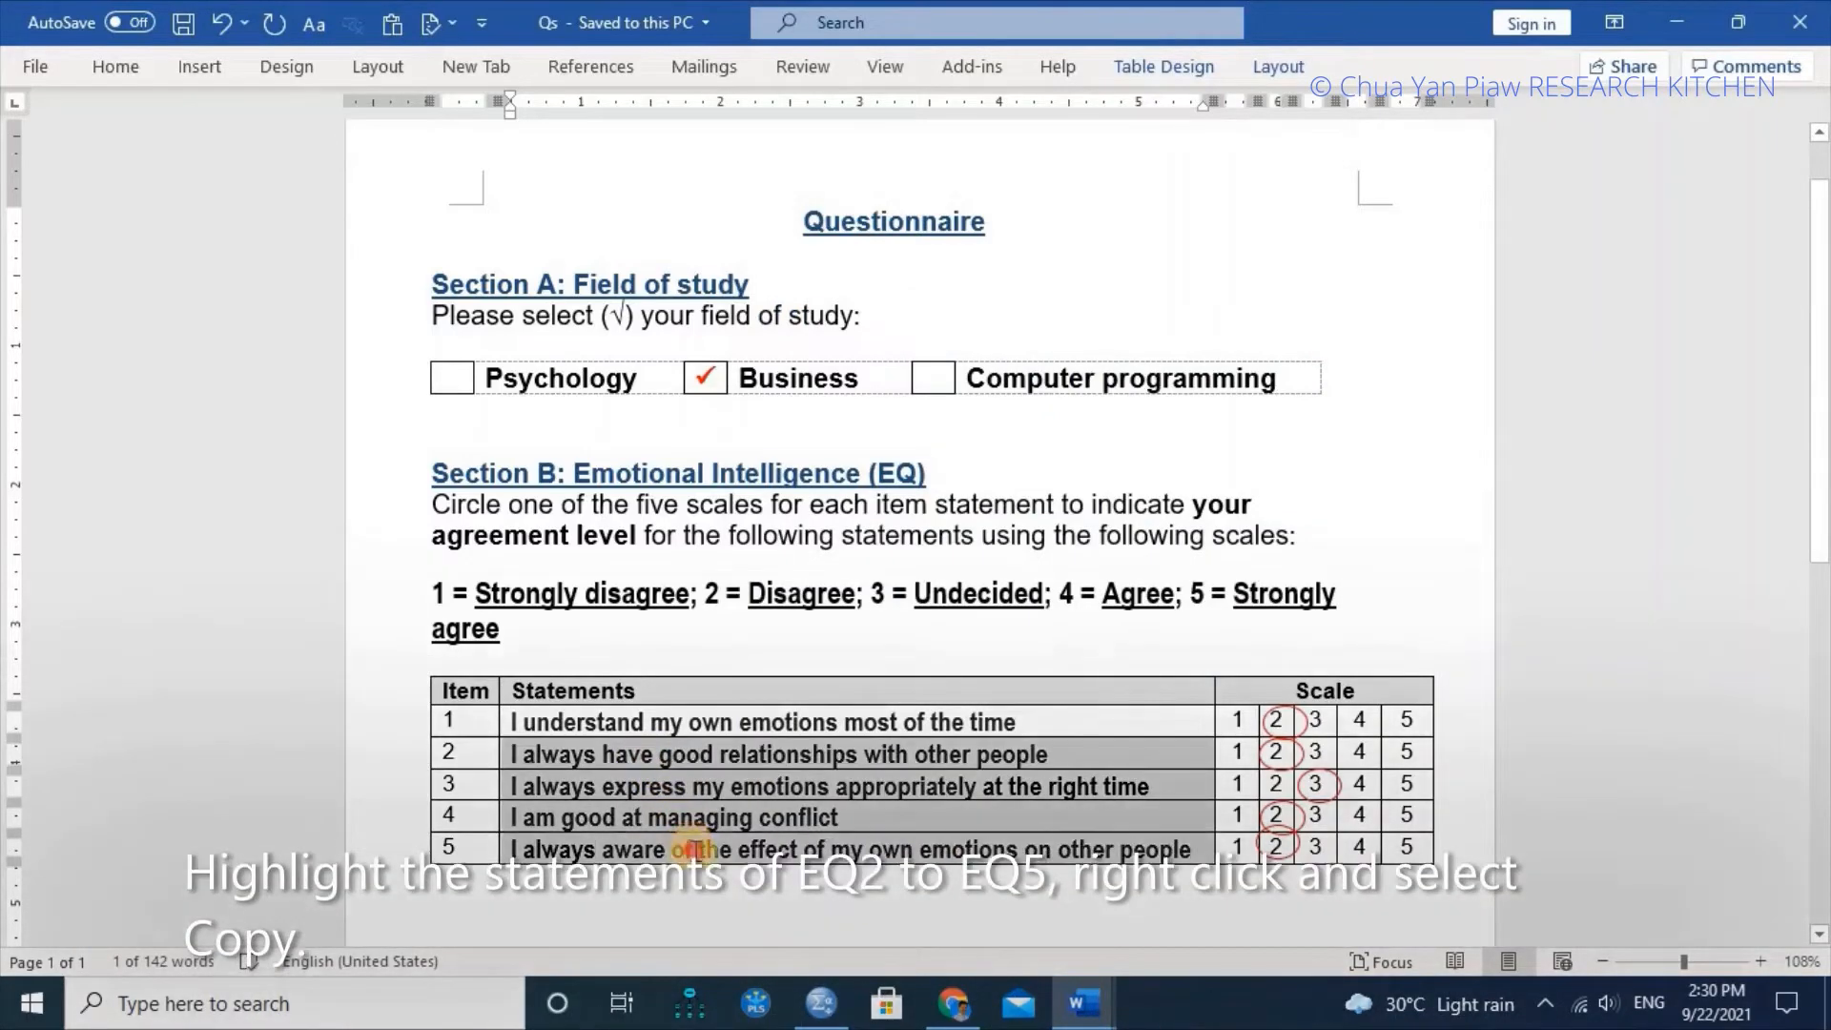
right_click(609, 764)
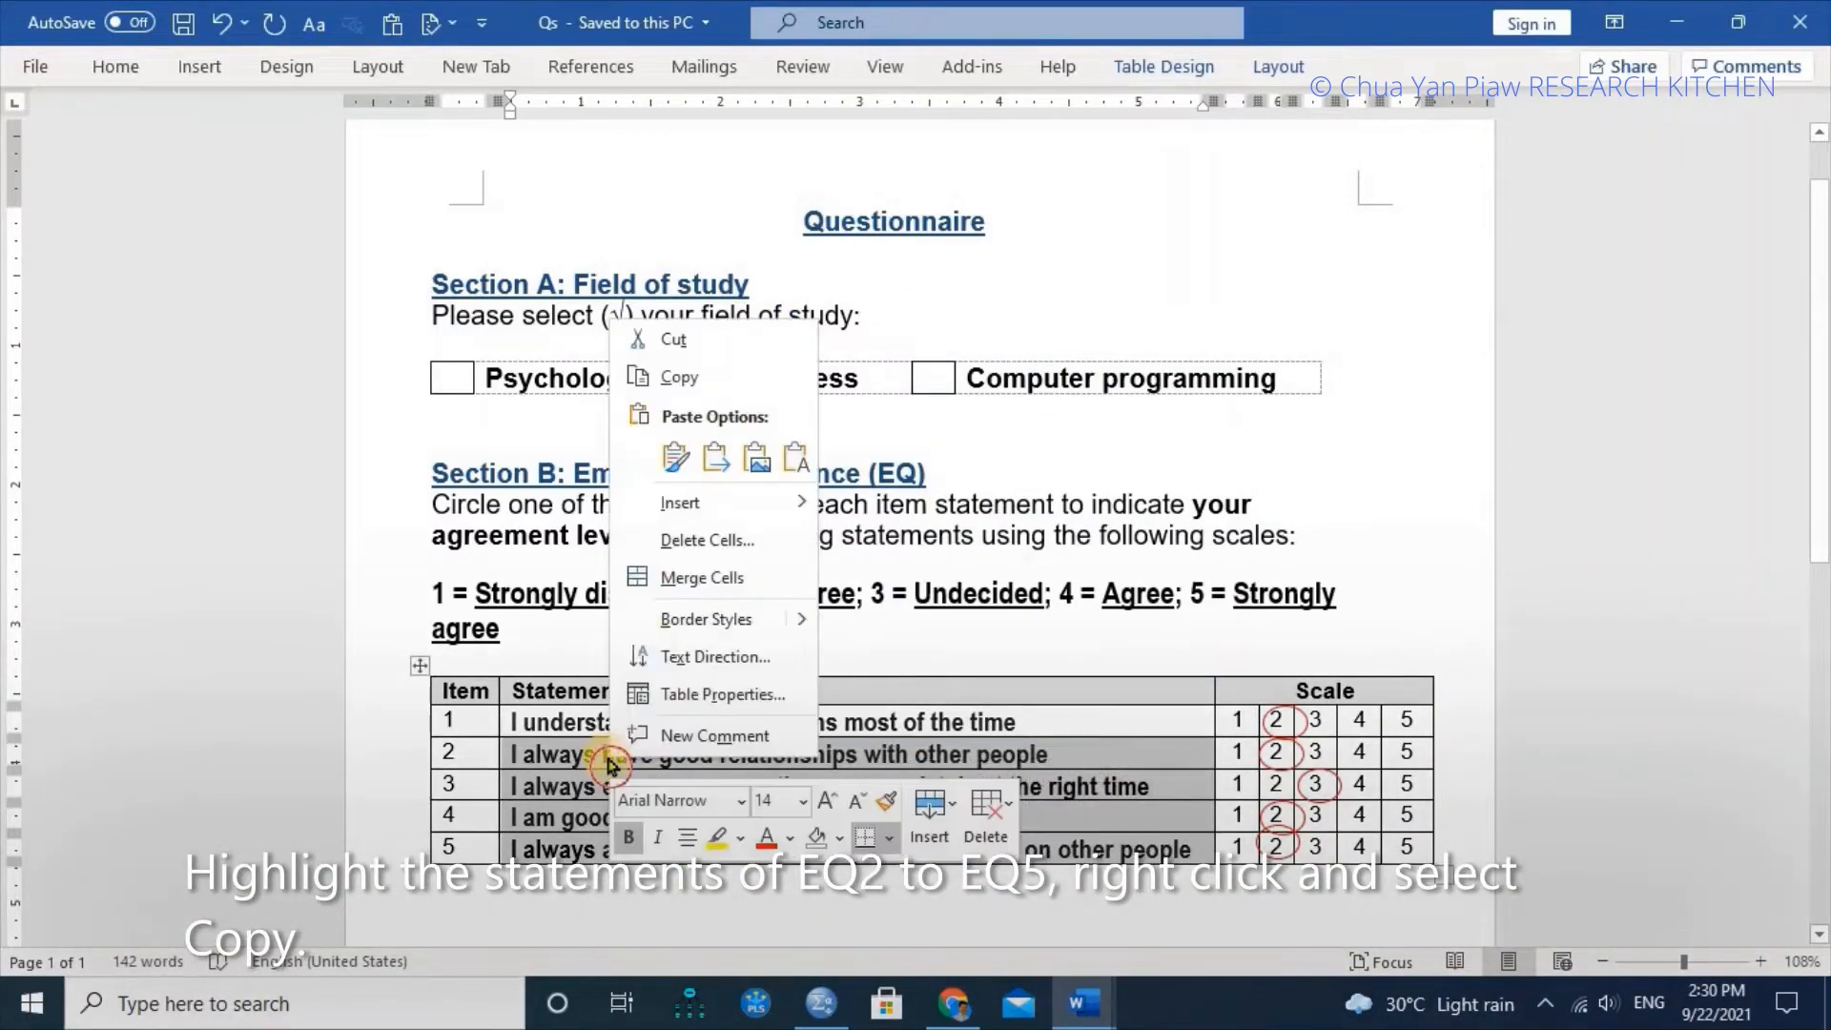
click(701, 385)
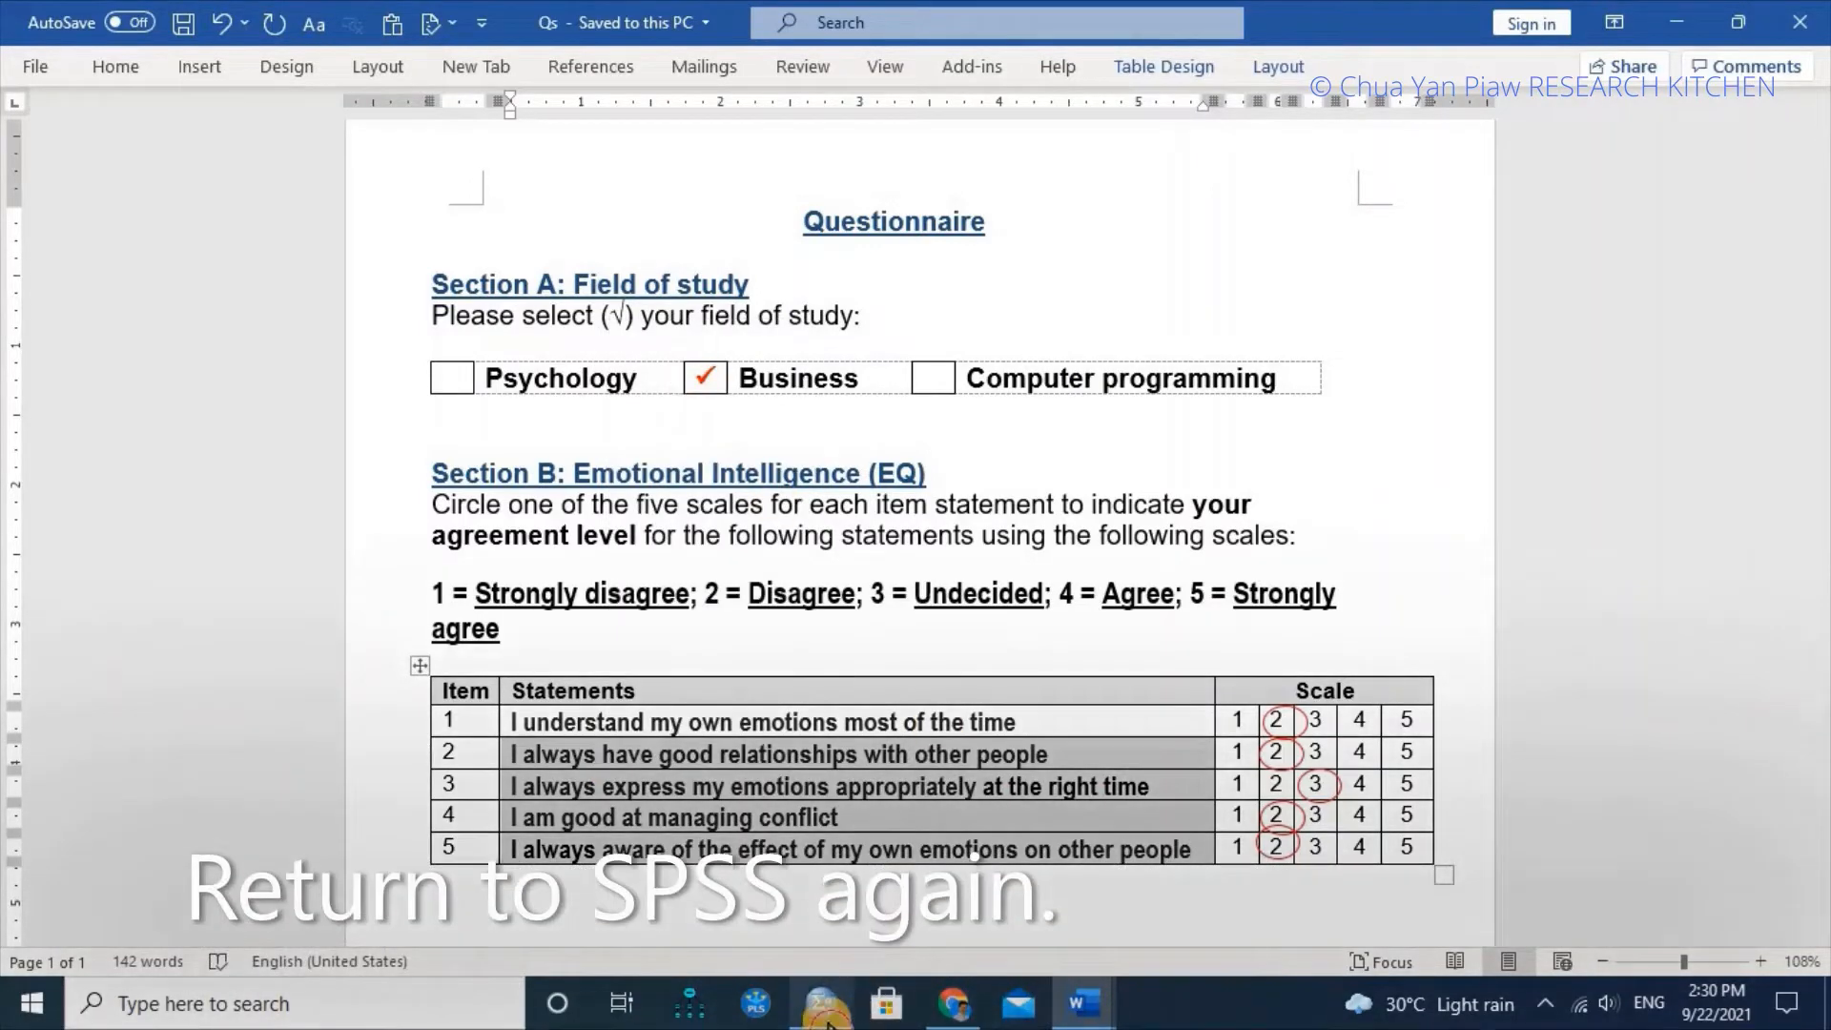
Return to SPSS and paste the copied statements of items 2 to 5 as the labels of EQ2 to EQ5
mouse_move(826, 1021)
click(839, 810)
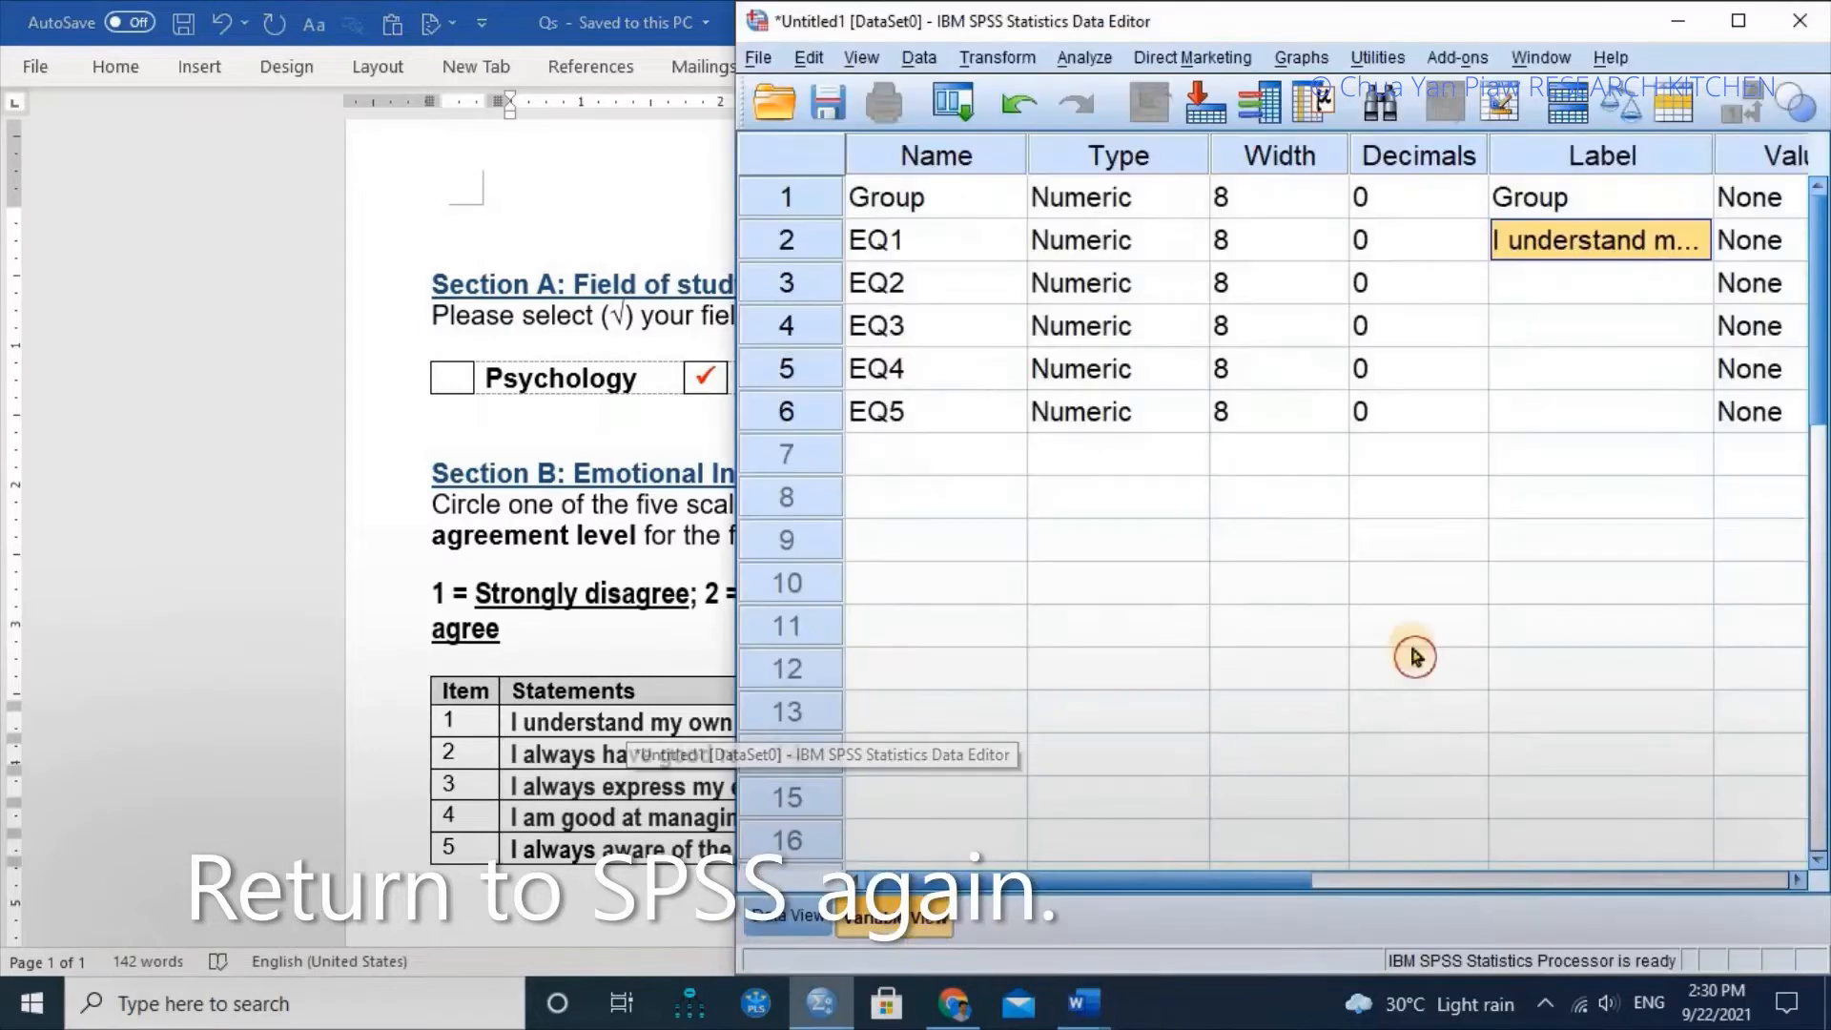
click(1610, 284)
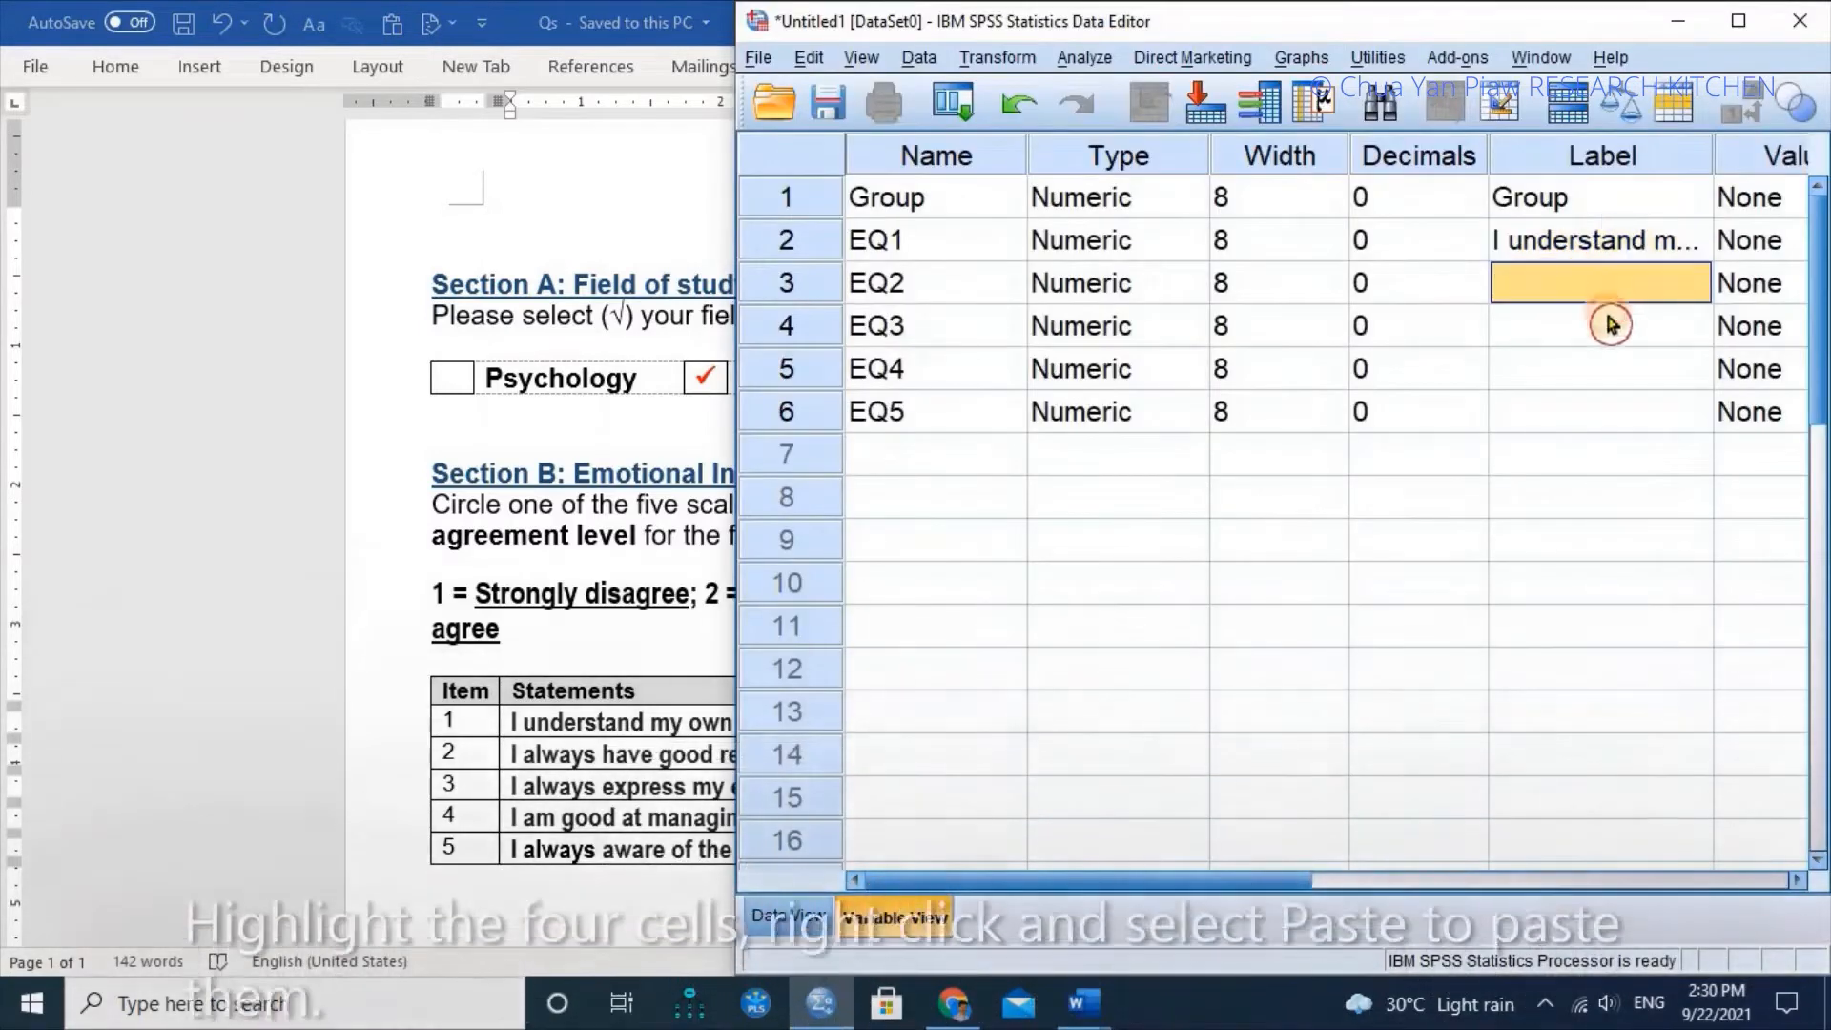
drag(1610, 325, 1603, 415)
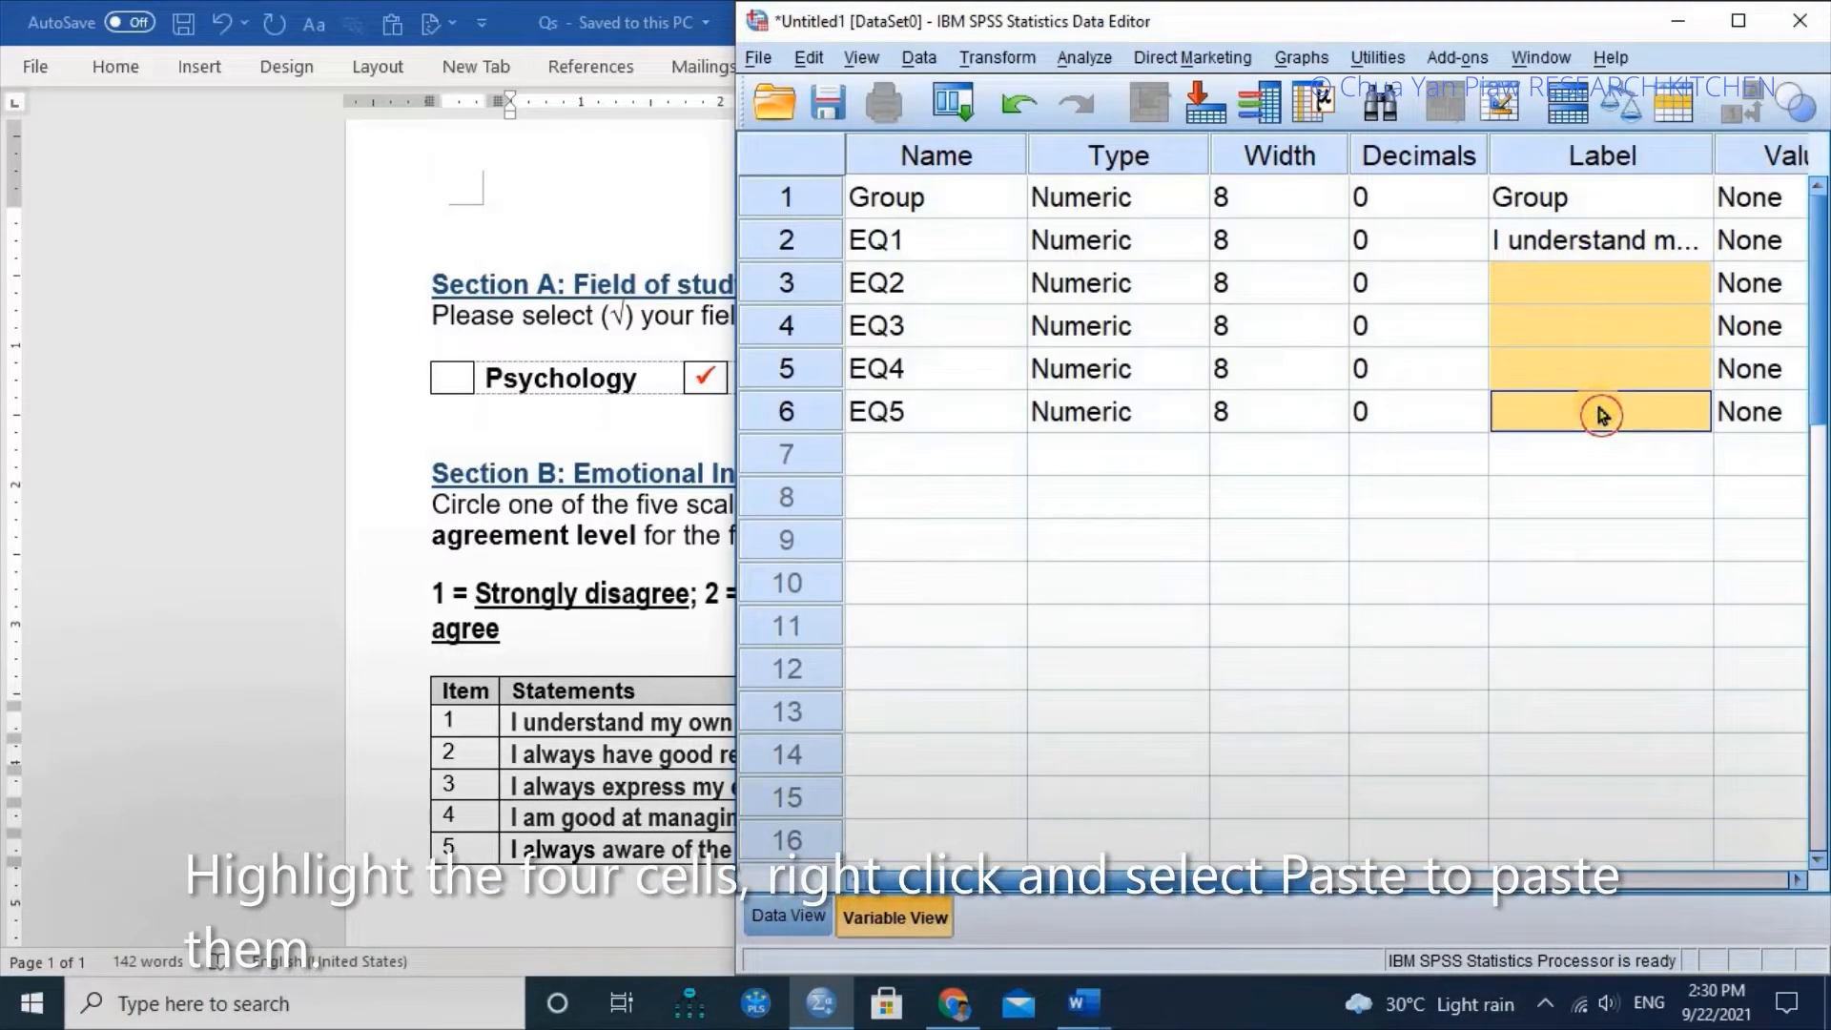
right_click(1601, 415)
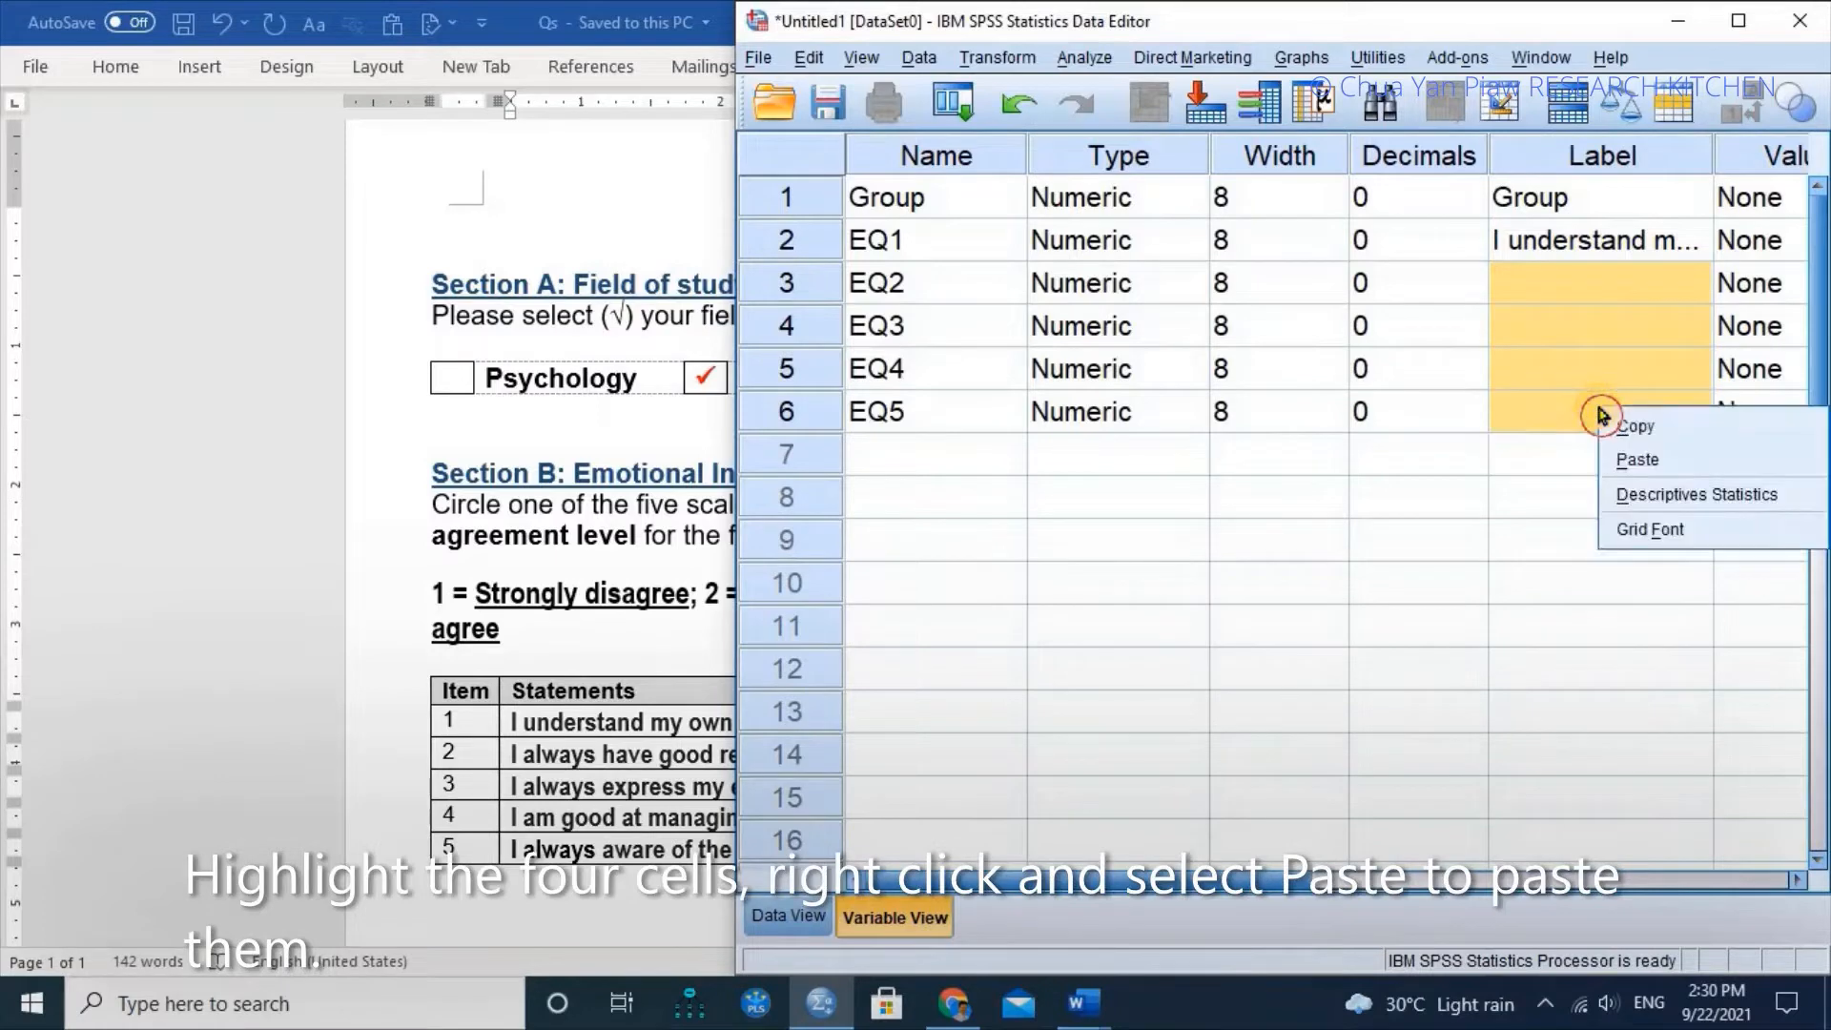
click(1631, 462)
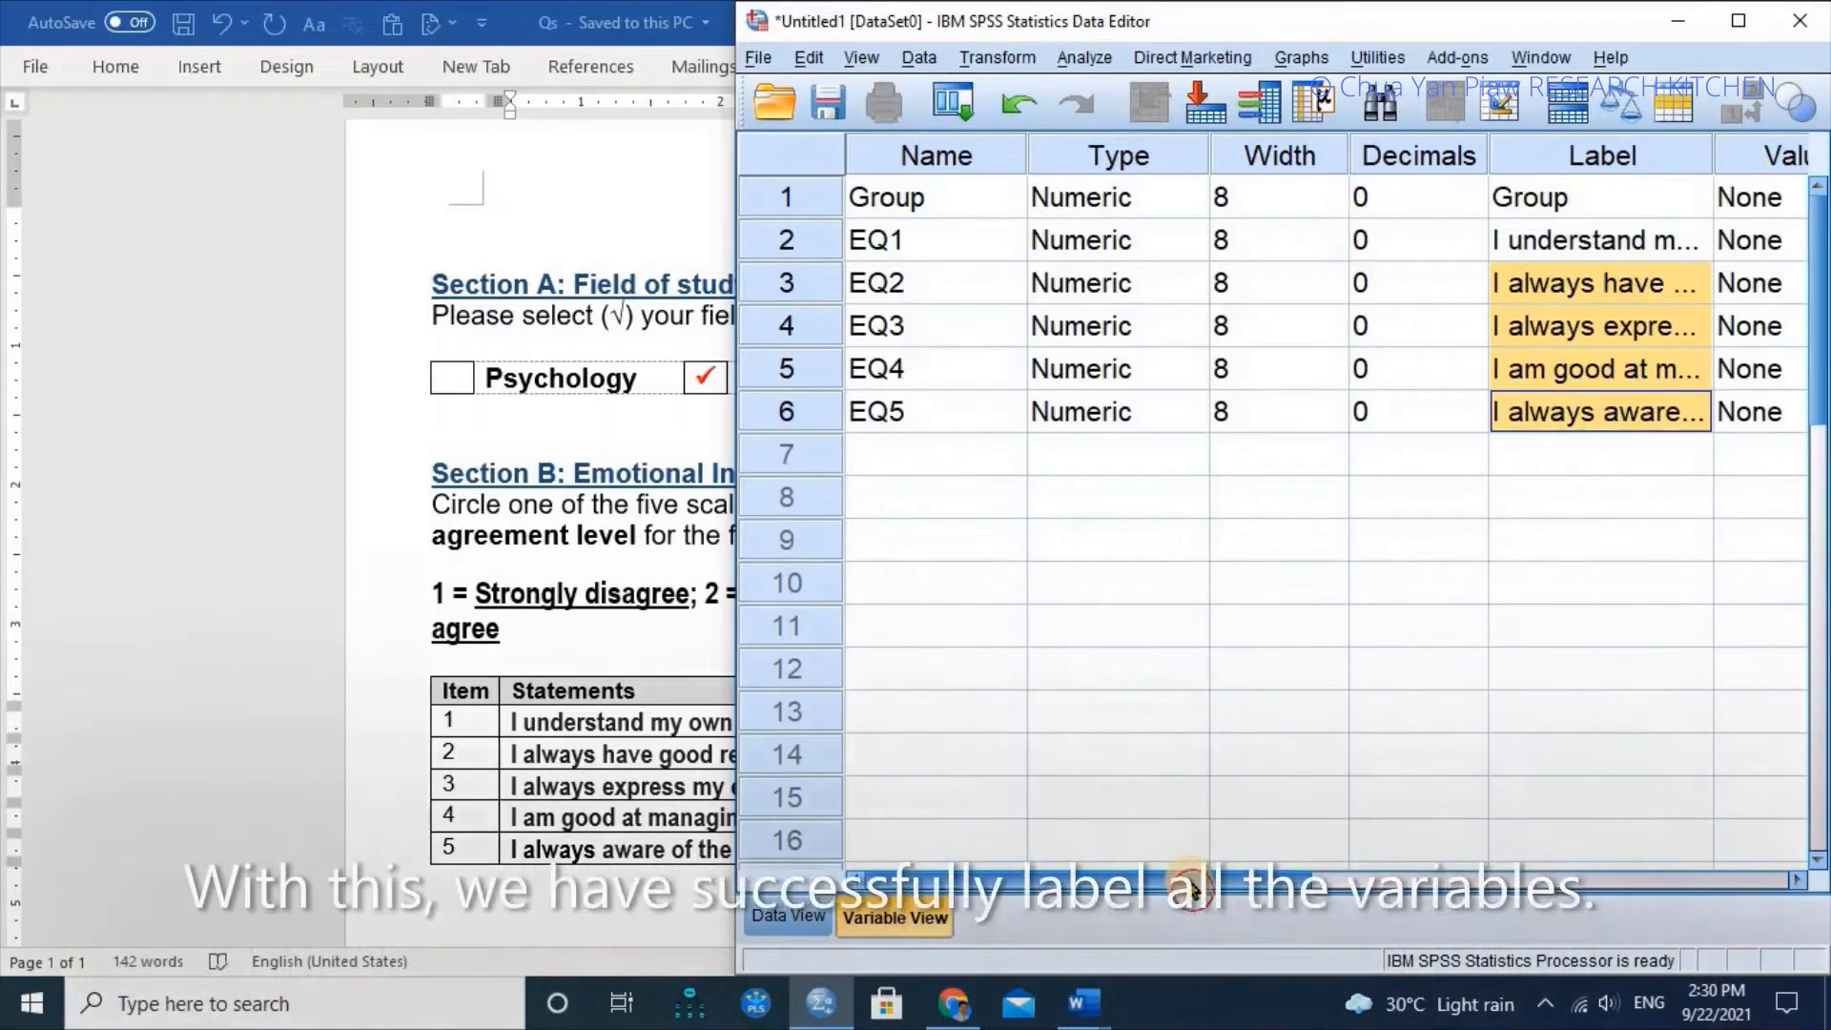
Narrow the Label column in SPSS and bring up the Word document containing the survey data table beside it
drag(1194, 880, 1371, 888)
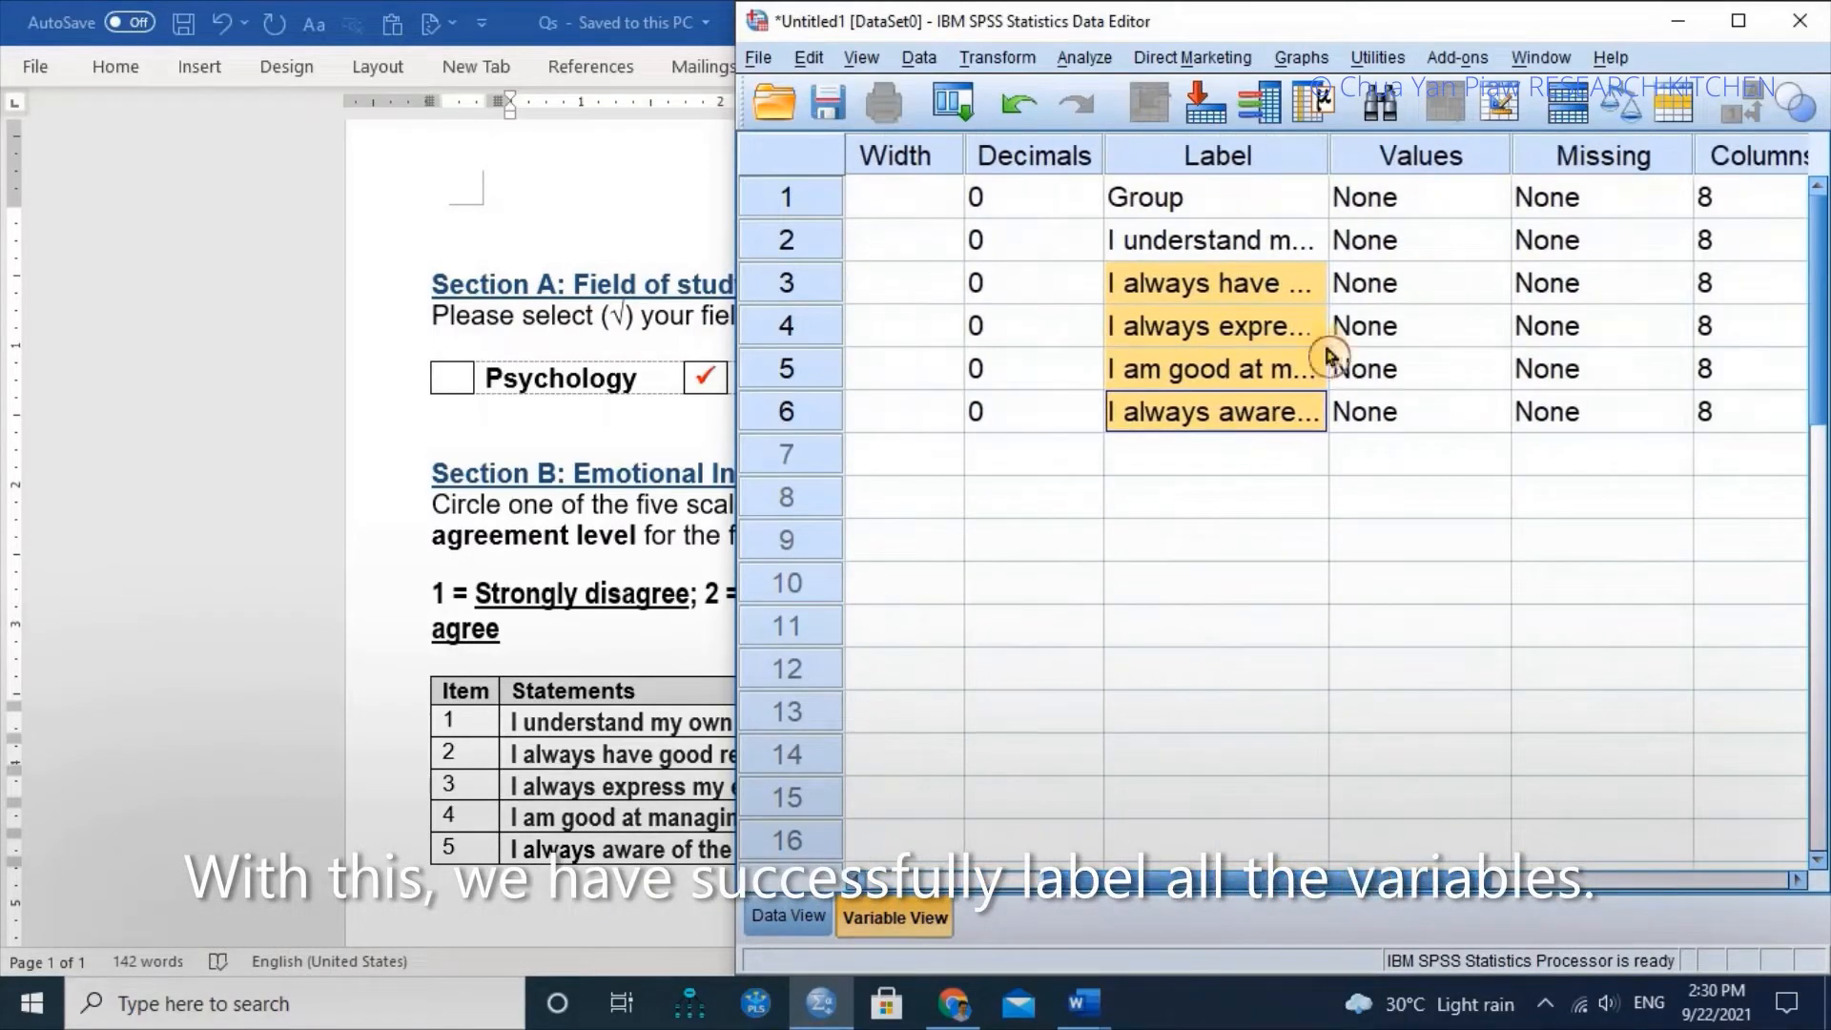
drag(1347, 159, 1275, 196)
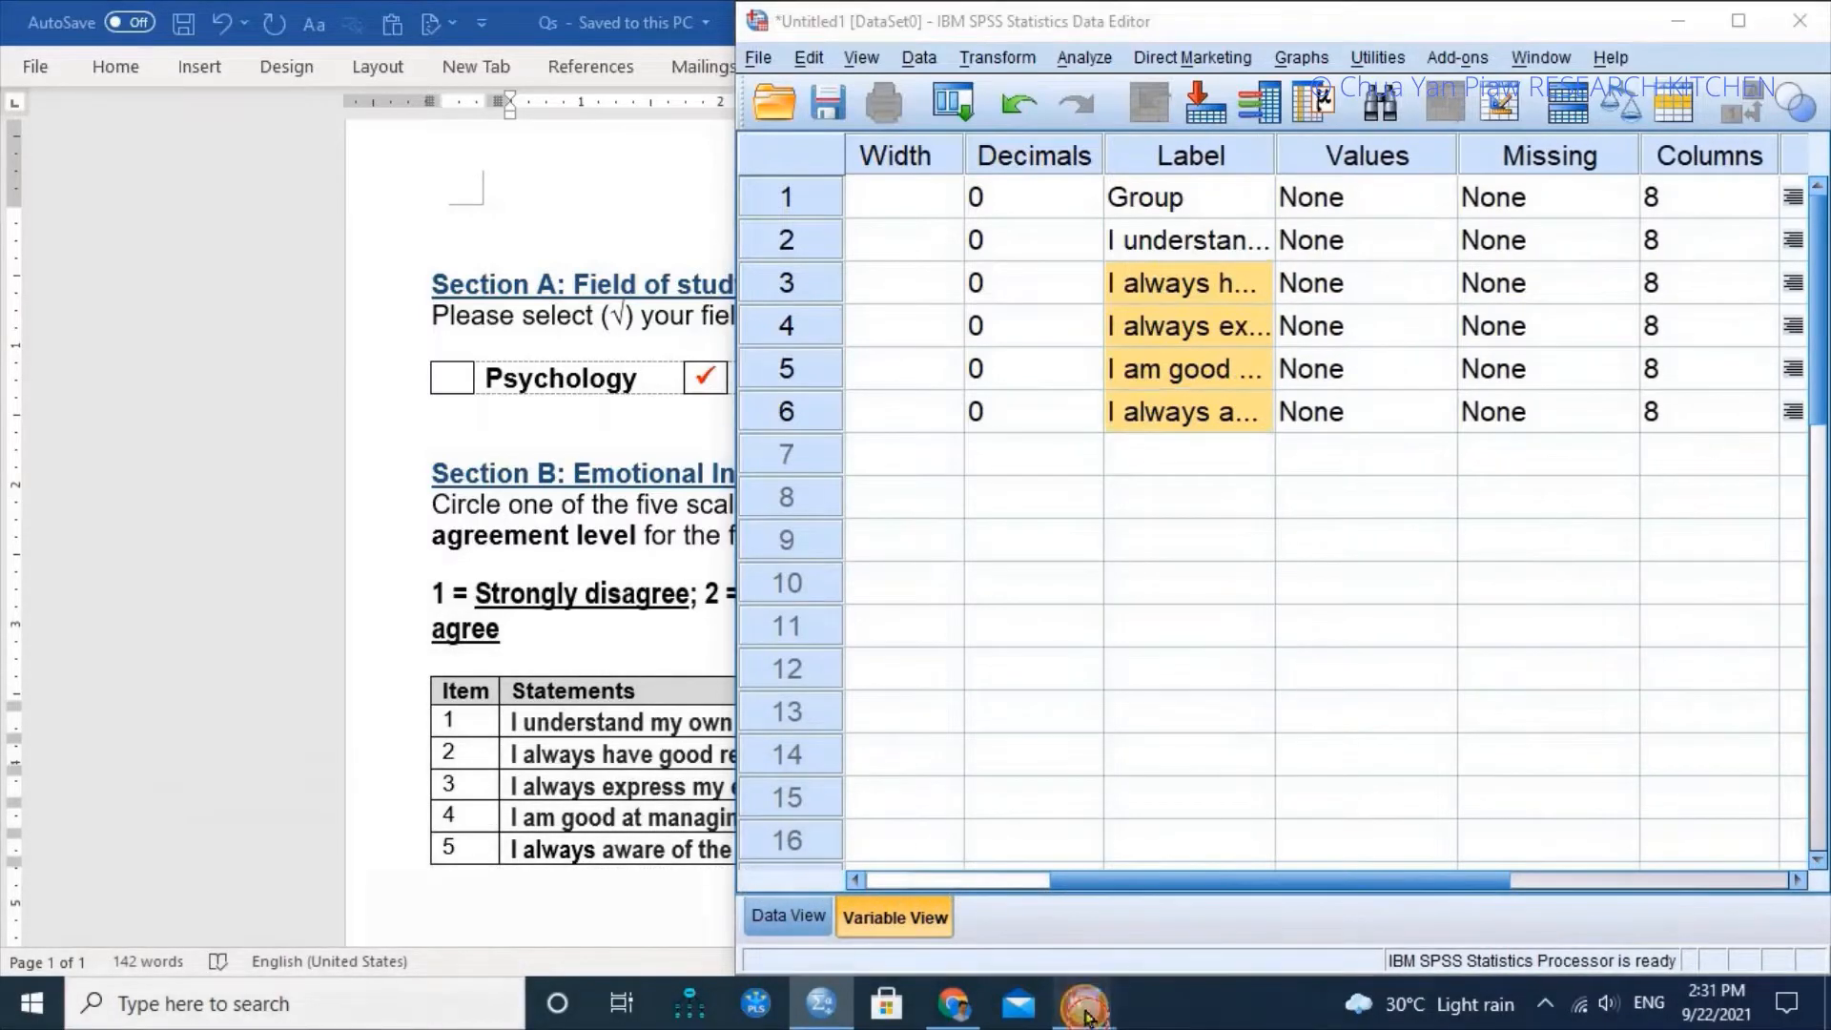
mouse_move(1082, 1003)
click(969, 821)
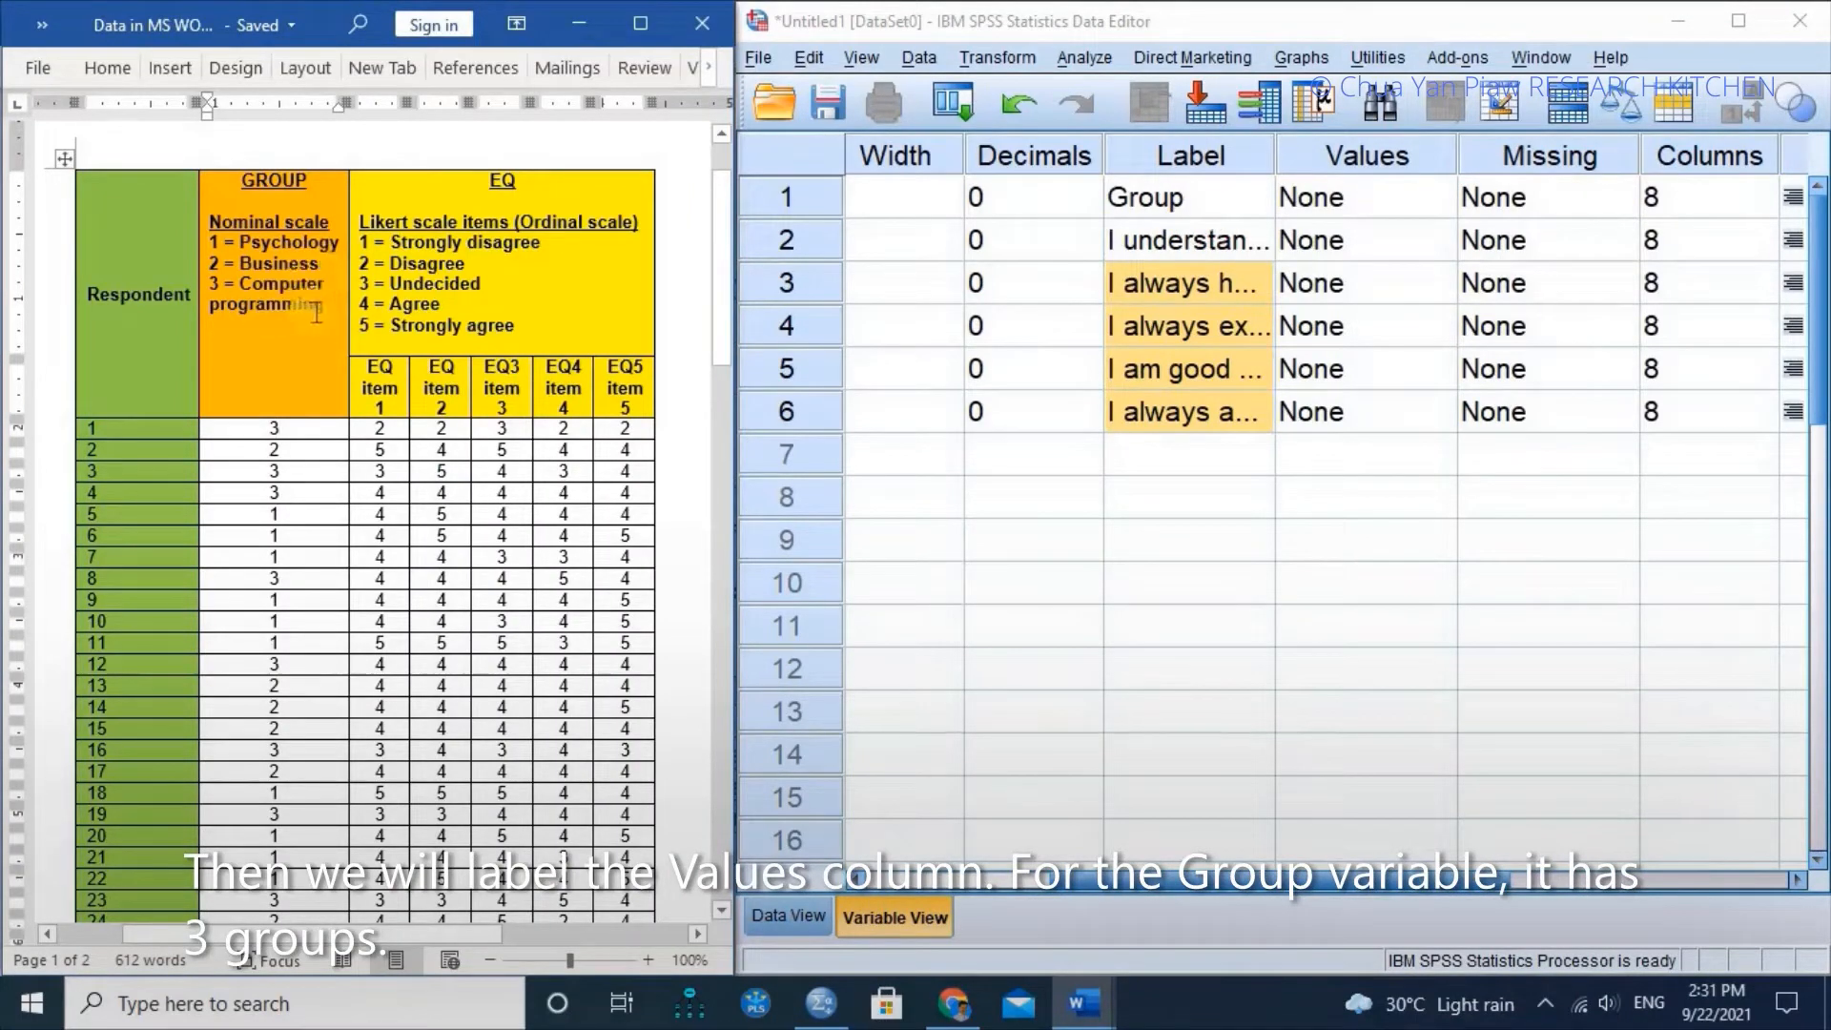
Open the value labels of the Group variable in SPSS and add 1 = "Psychology"
click(1445, 208)
click(1445, 208)
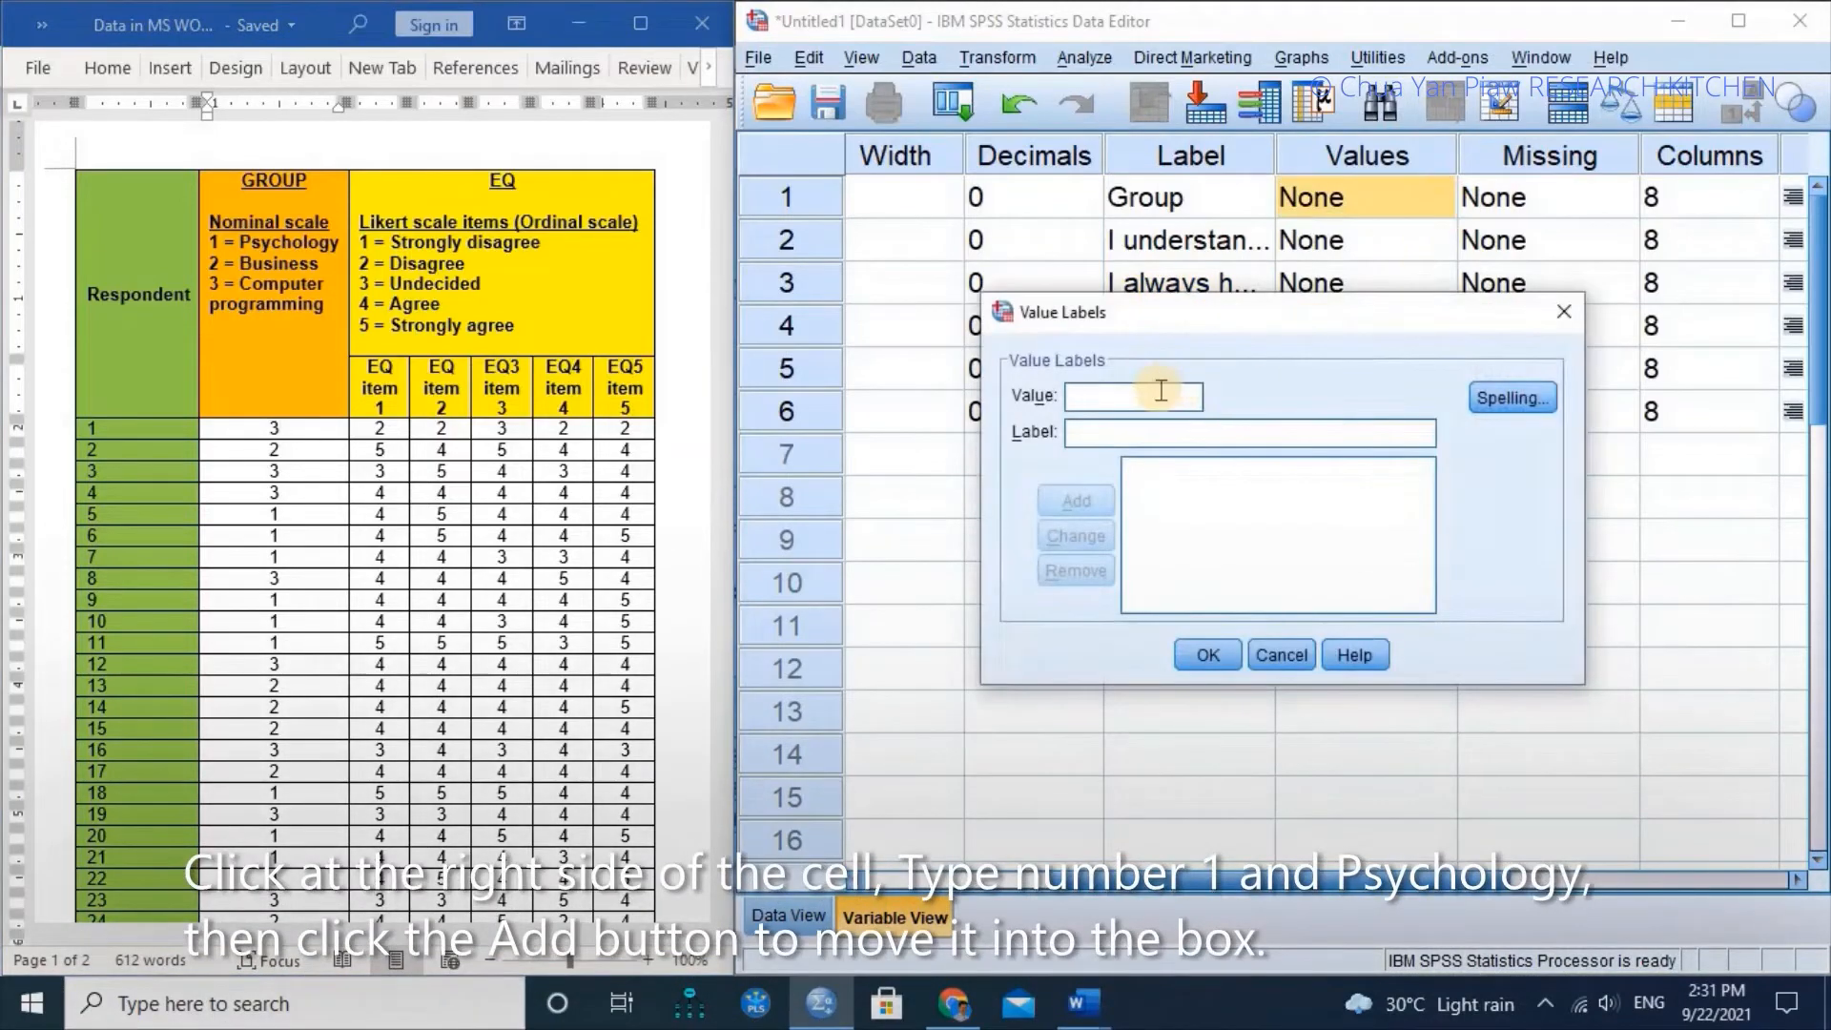
text(1)
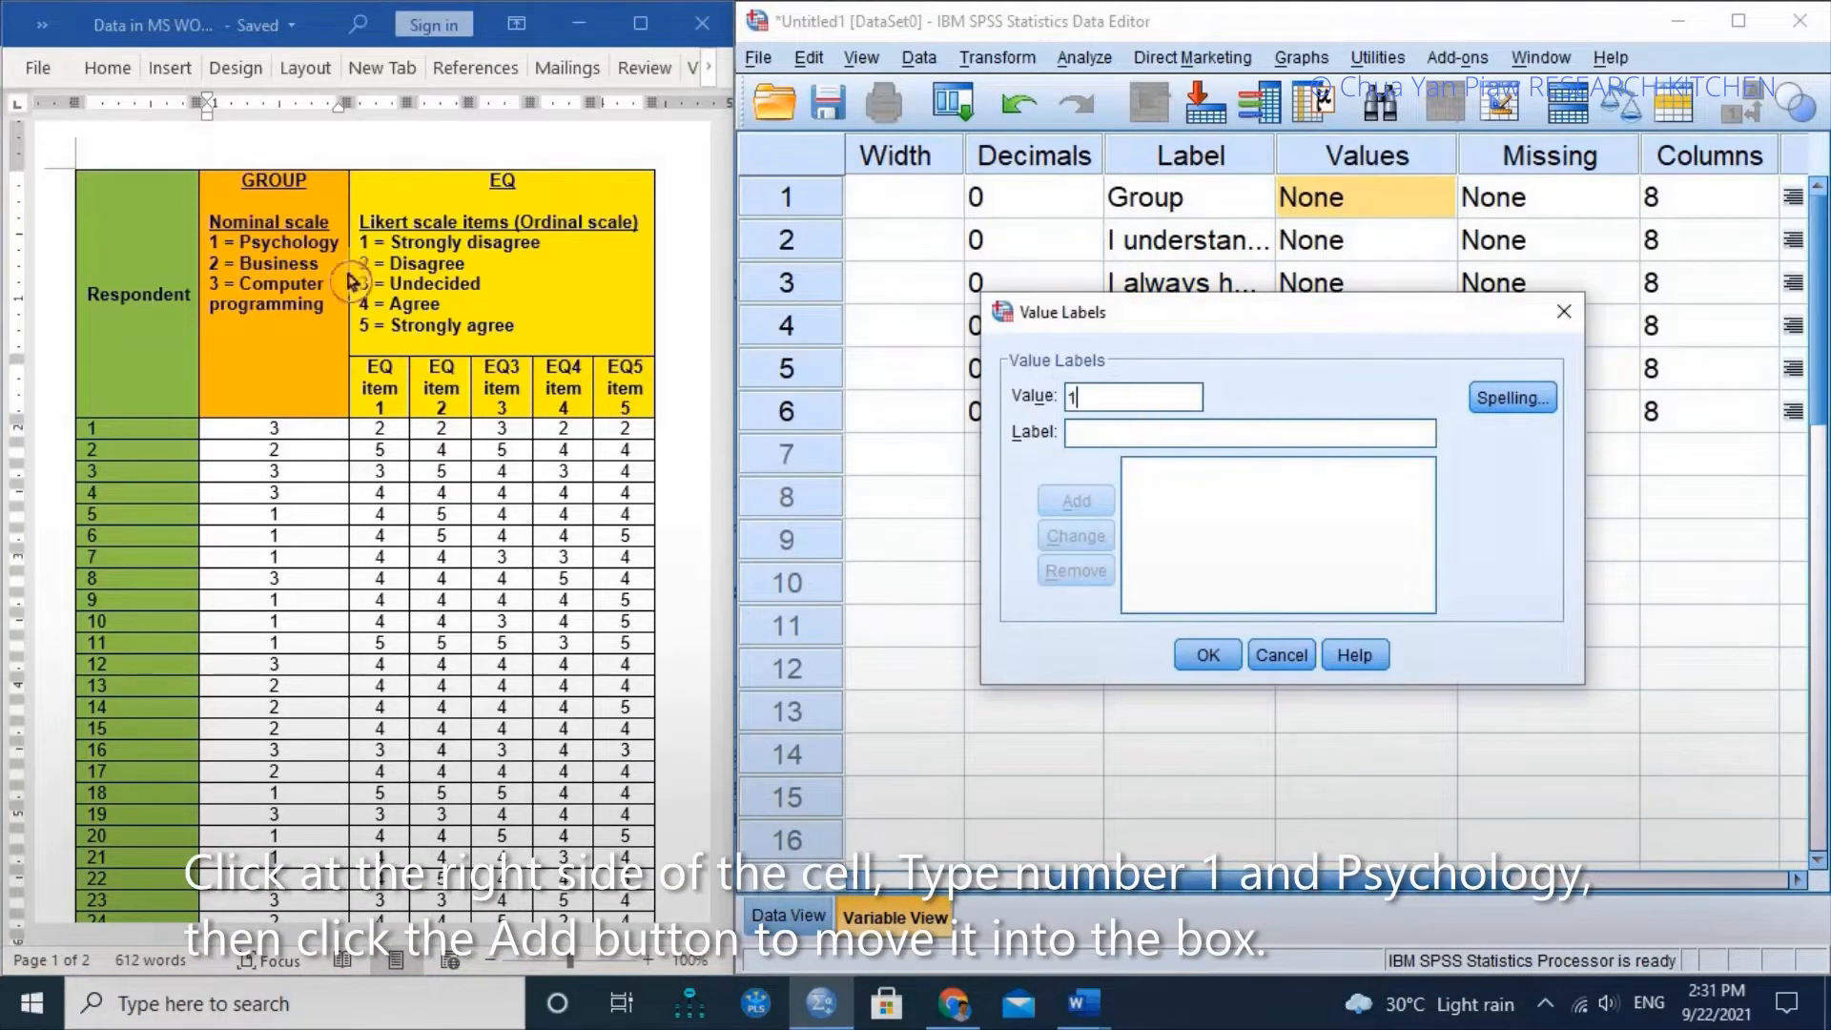
click(1140, 431)
text(Psychology)
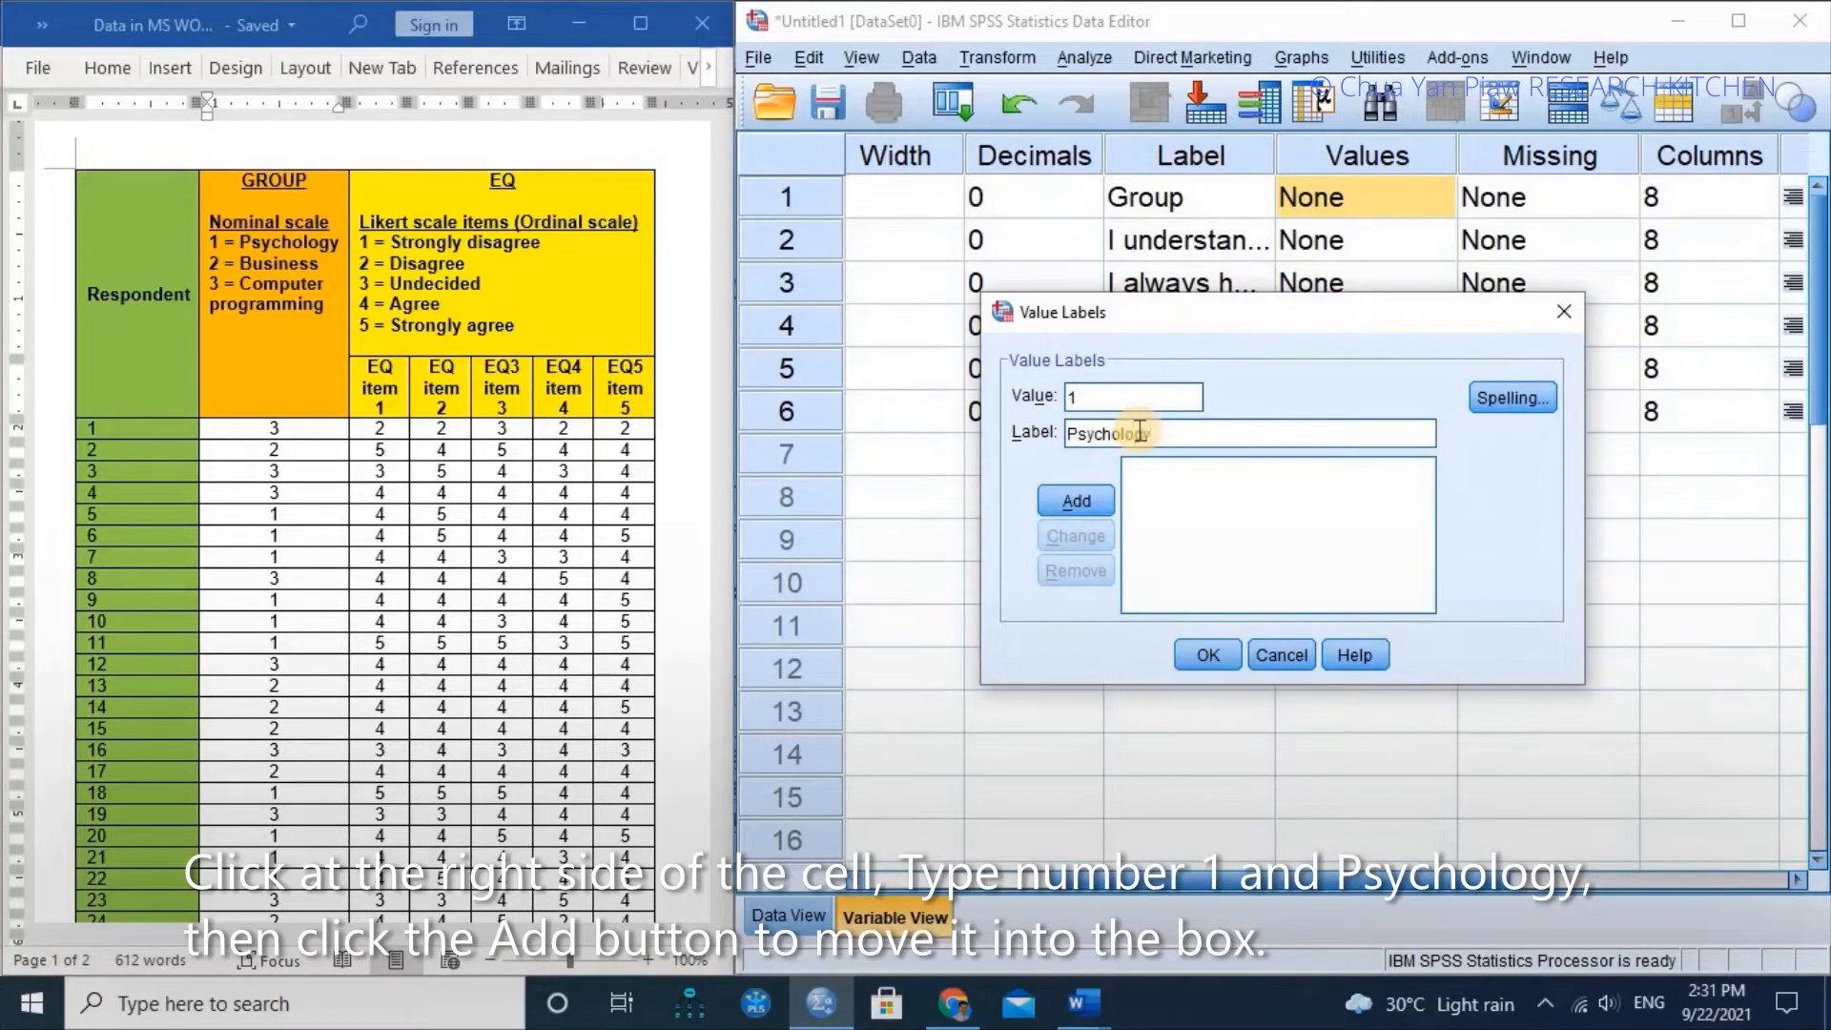
click(1090, 505)
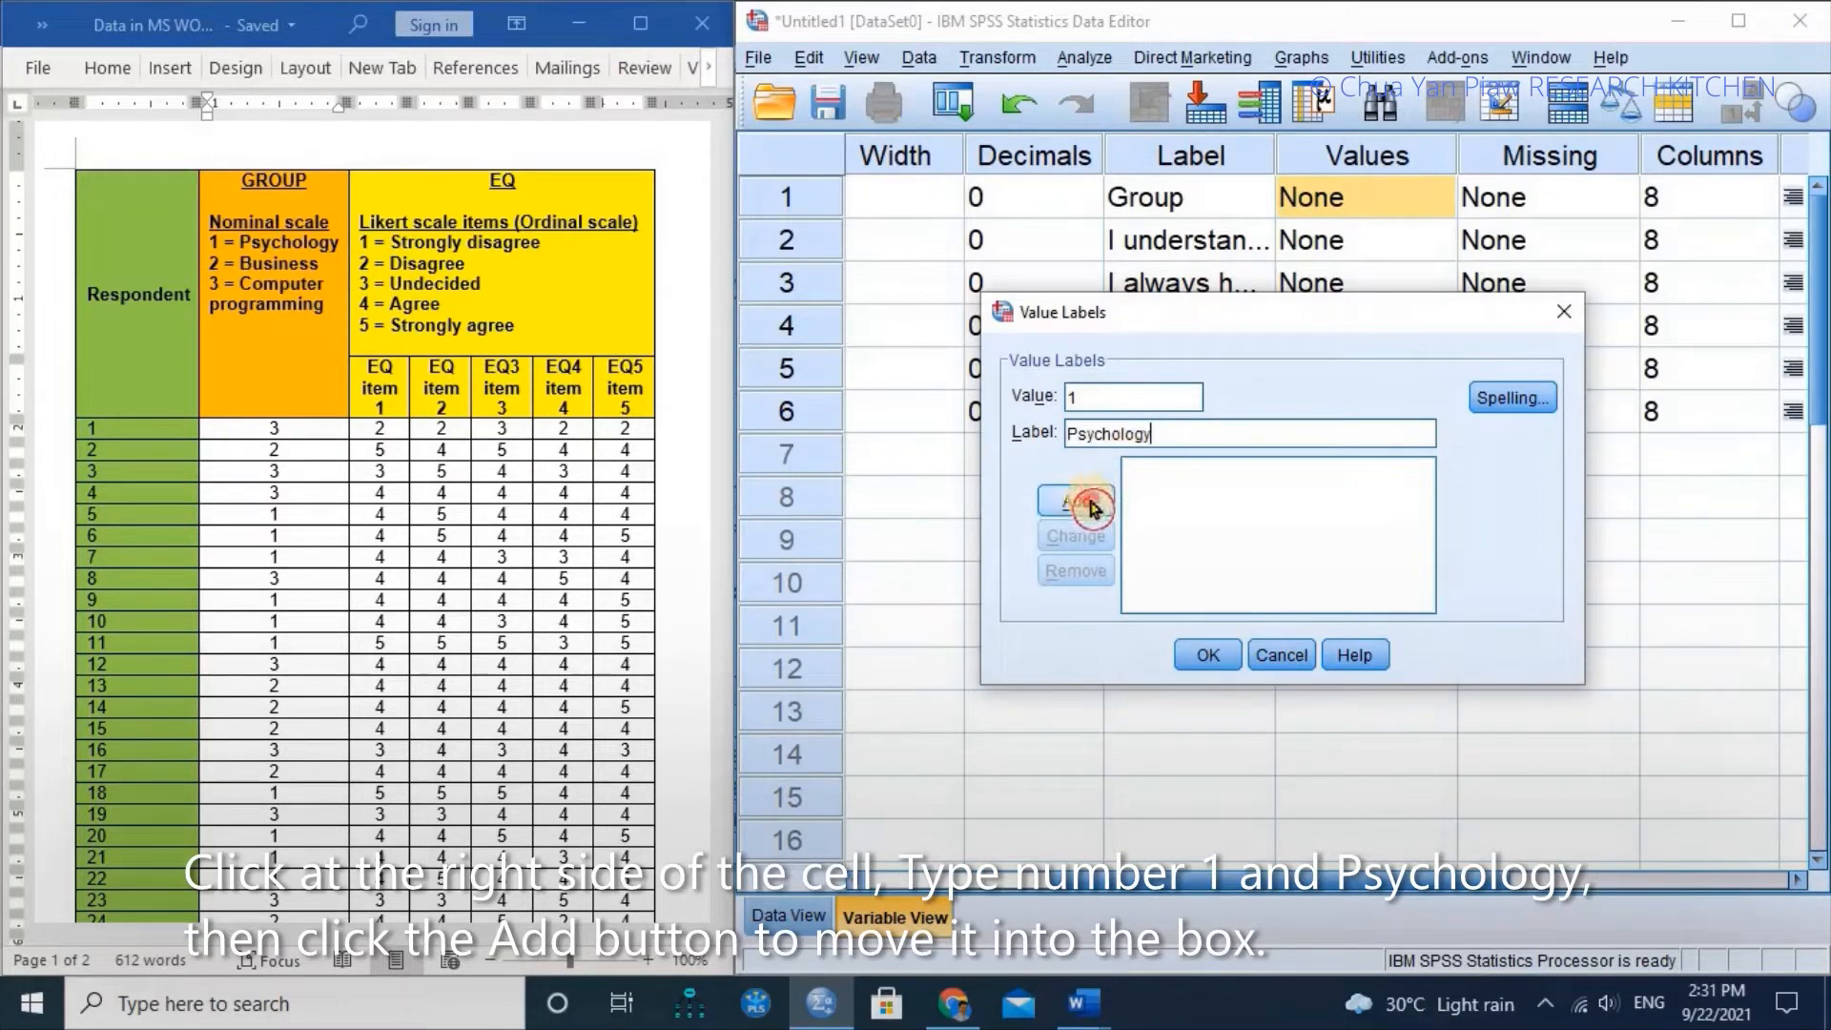
Add the value label 2 = "Business" to the Group variable
click(1110, 397)
text(2)
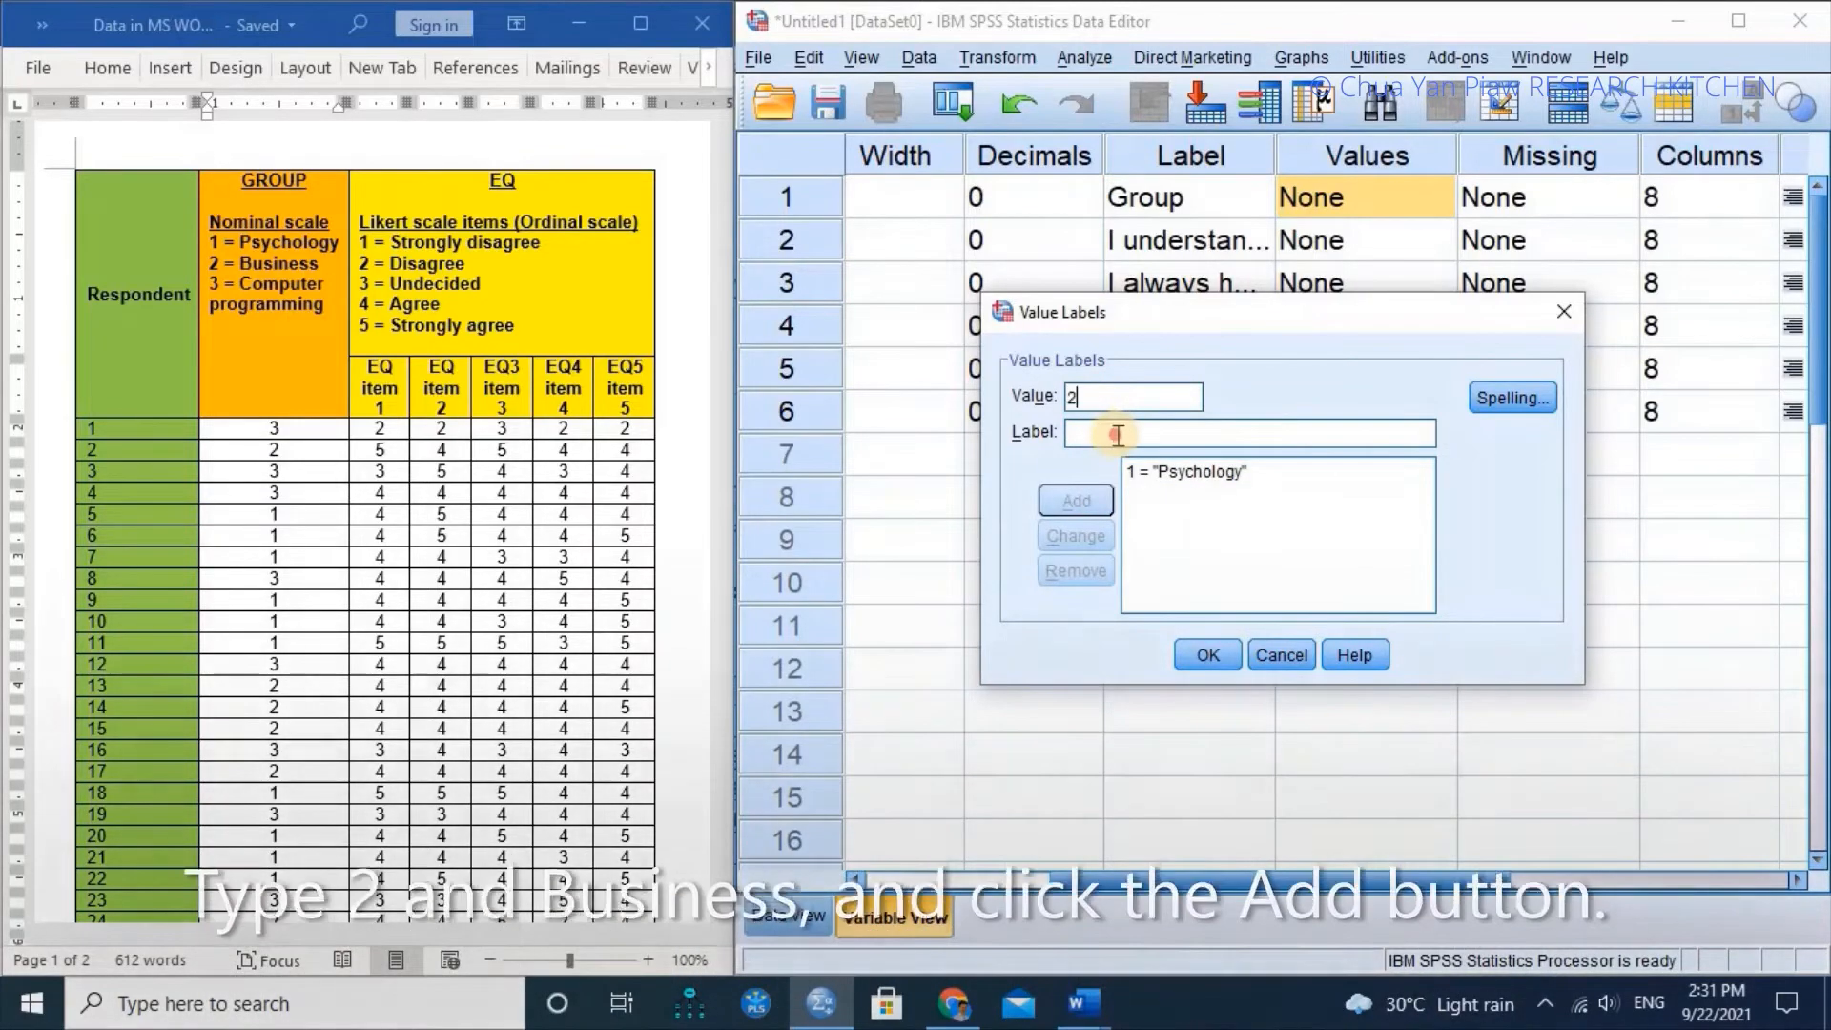
click(1117, 434)
text(Business)
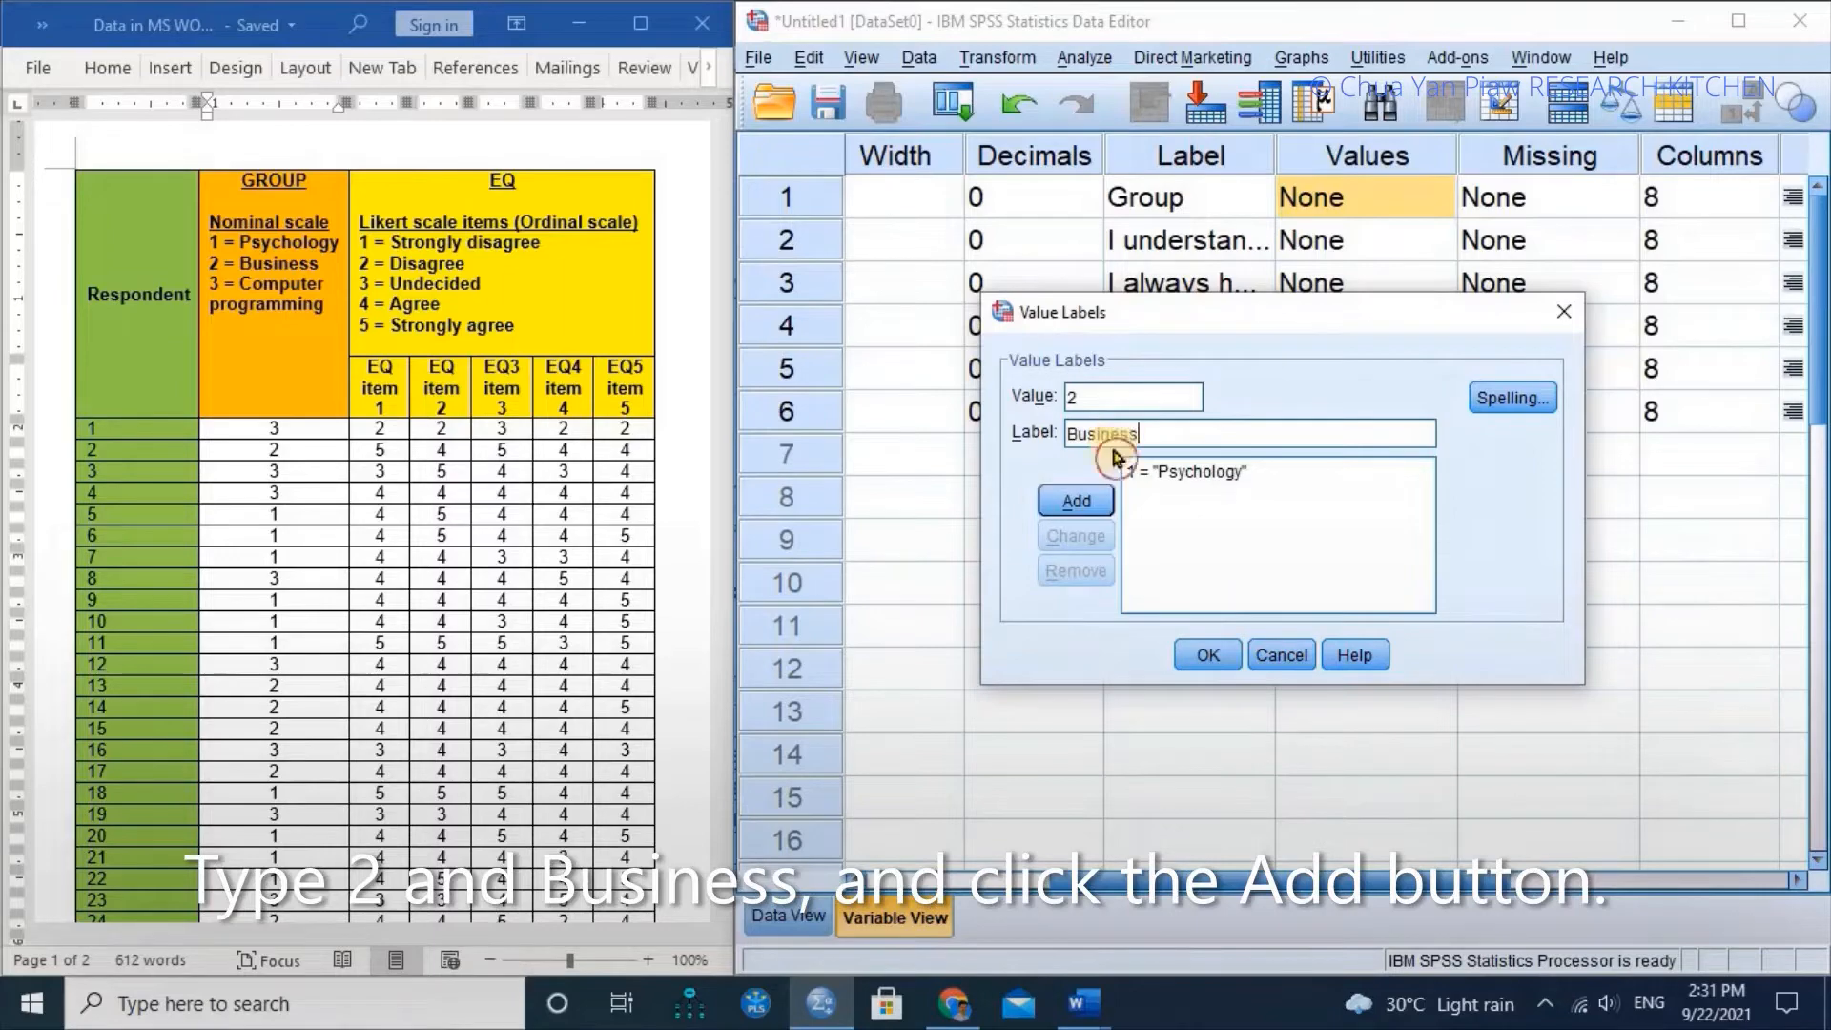
click(1085, 515)
Add the value label 3 = "Computer programming" to Group, accept the value labels, and review the list
click(1111, 399)
text(3)
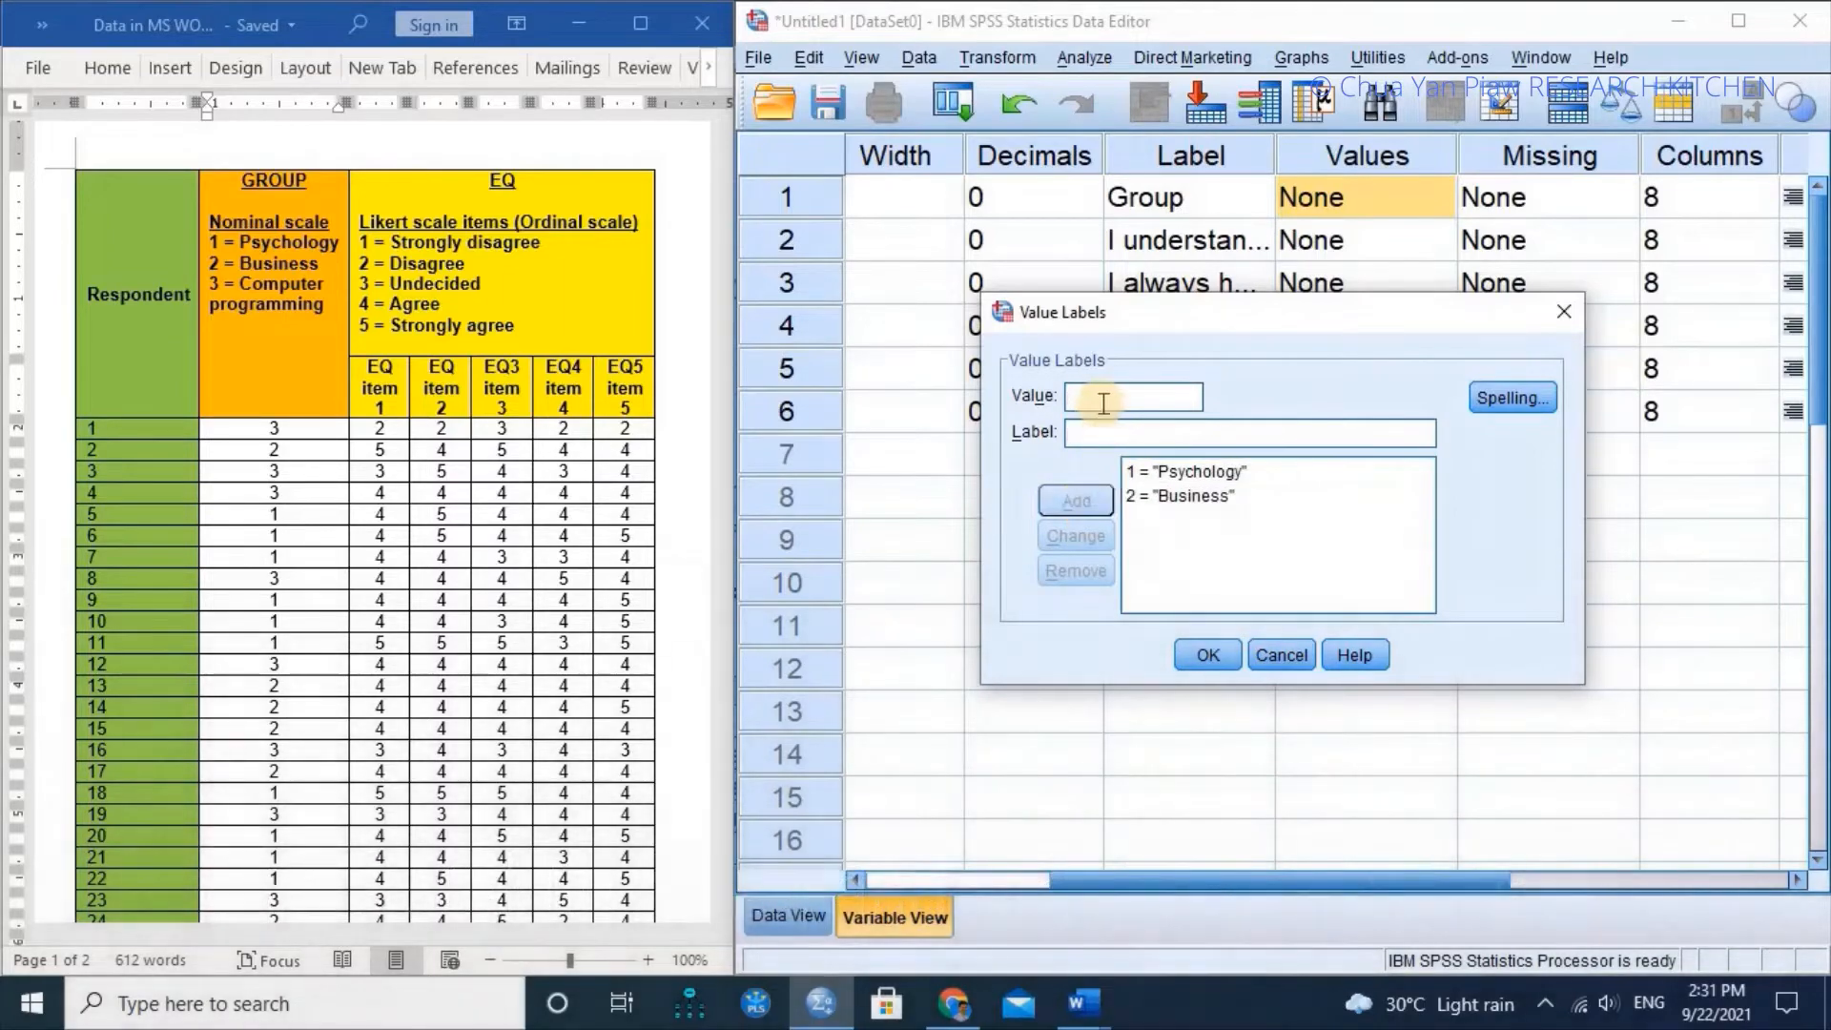
click(1102, 442)
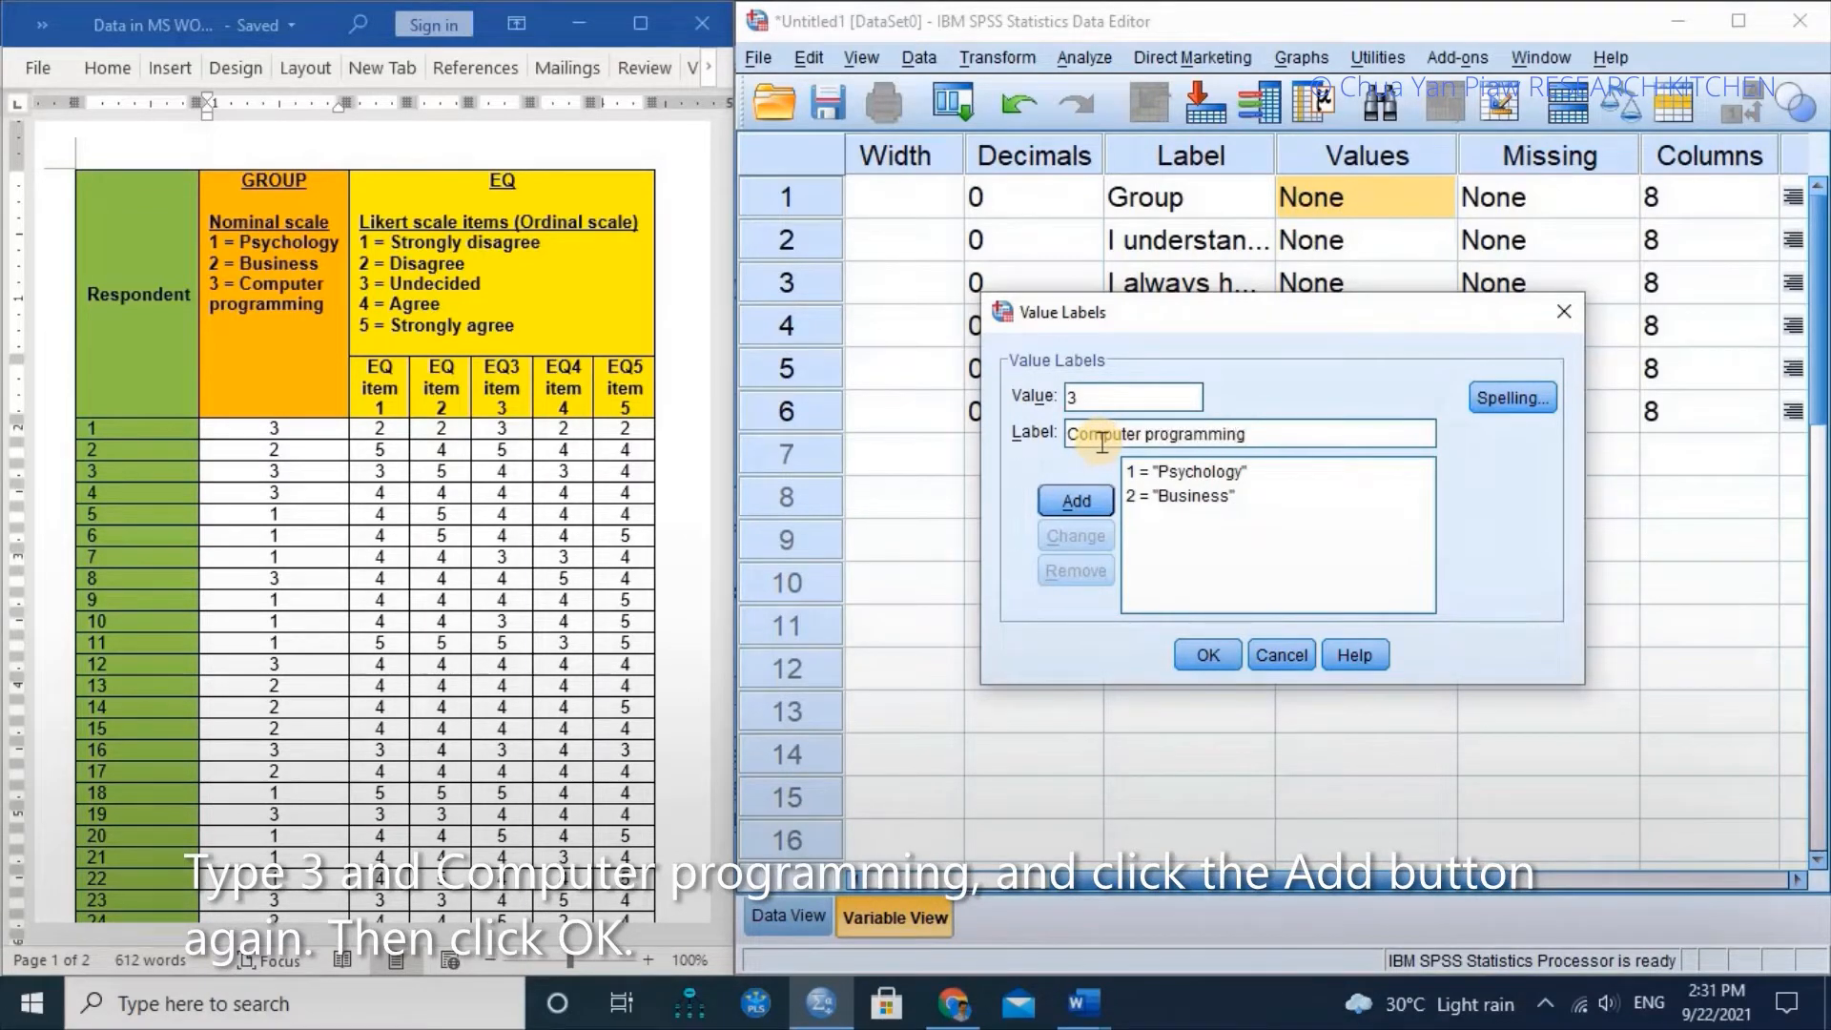
text(Computer programming)
click(1076, 501)
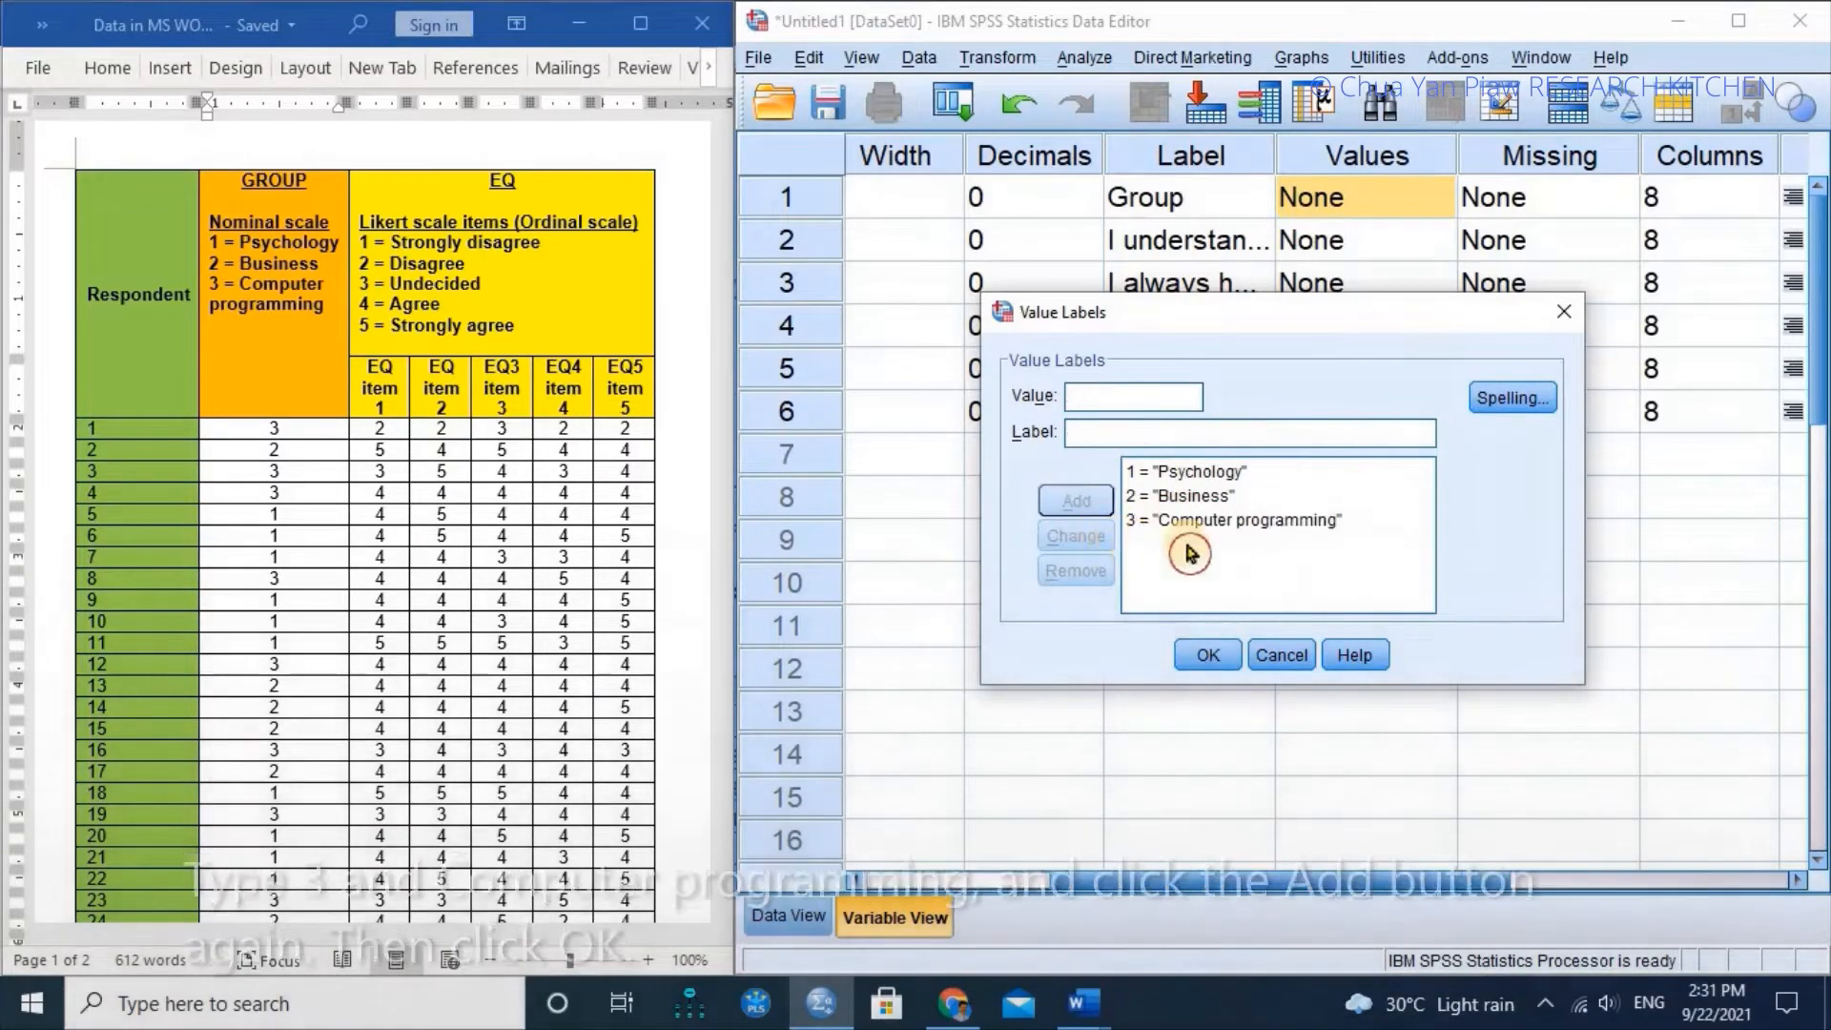
click(1206, 655)
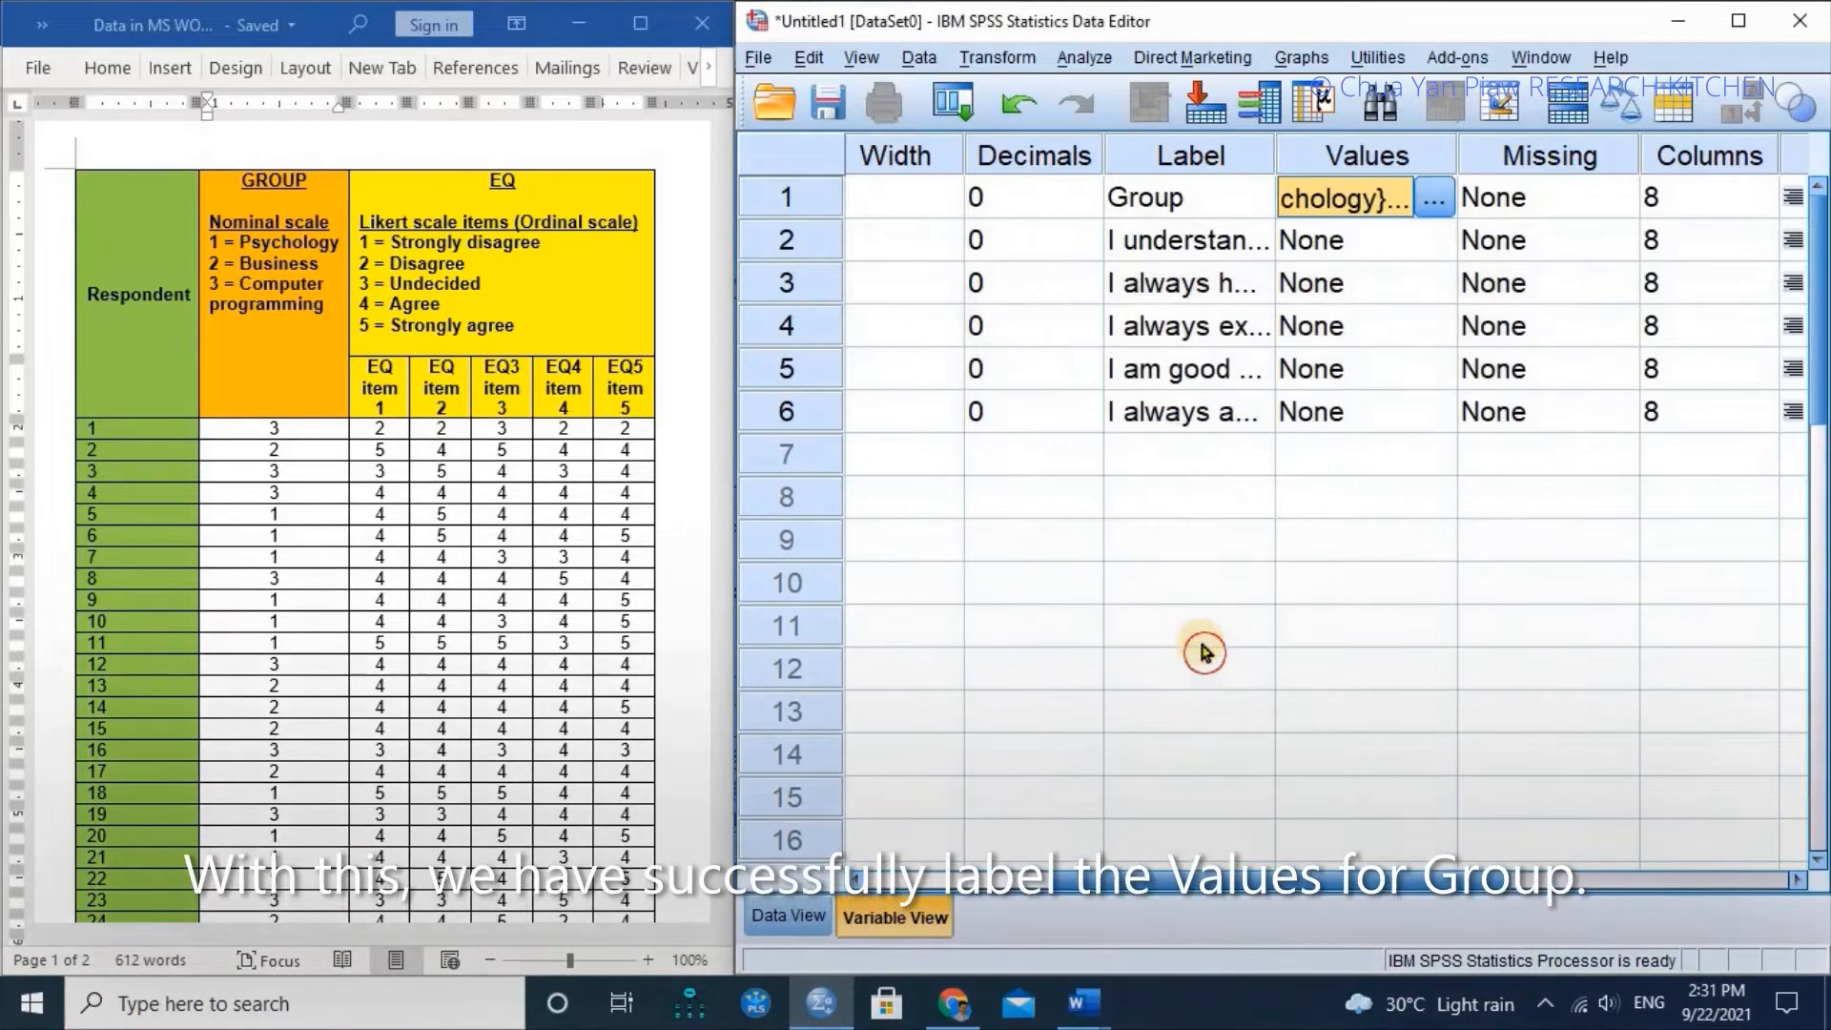
click(1433, 198)
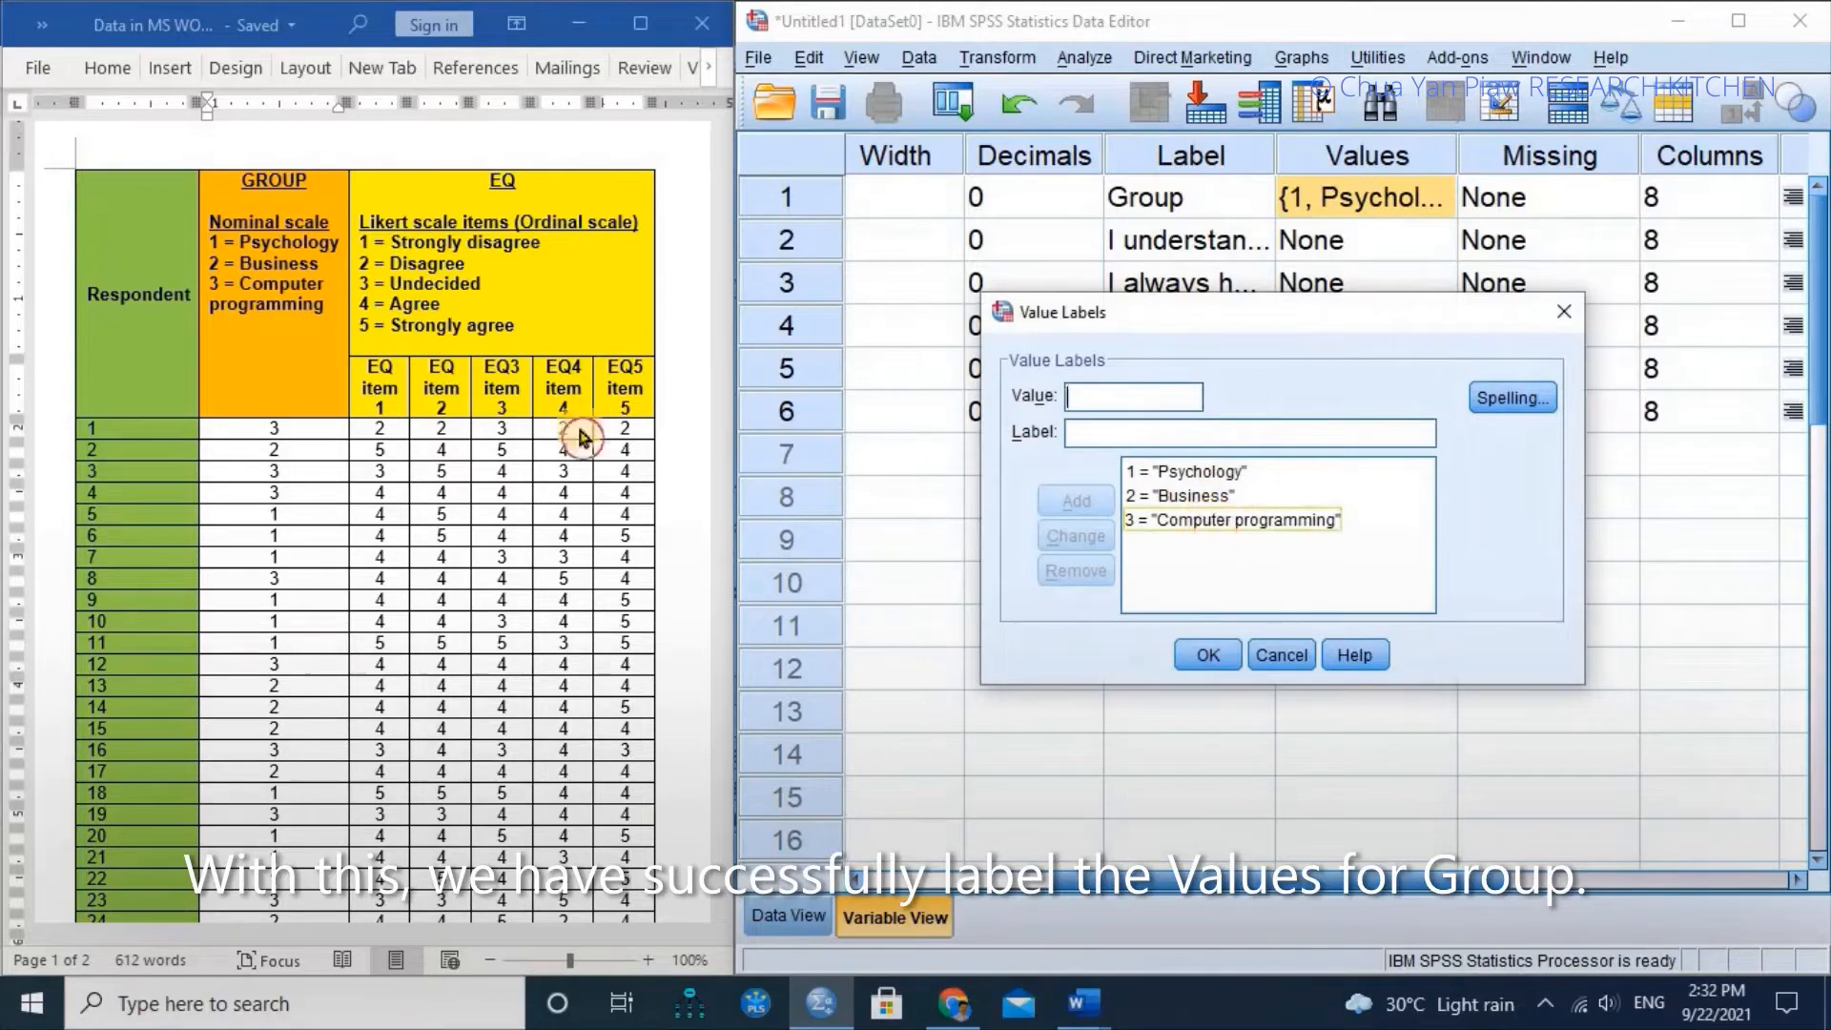
click(1200, 656)
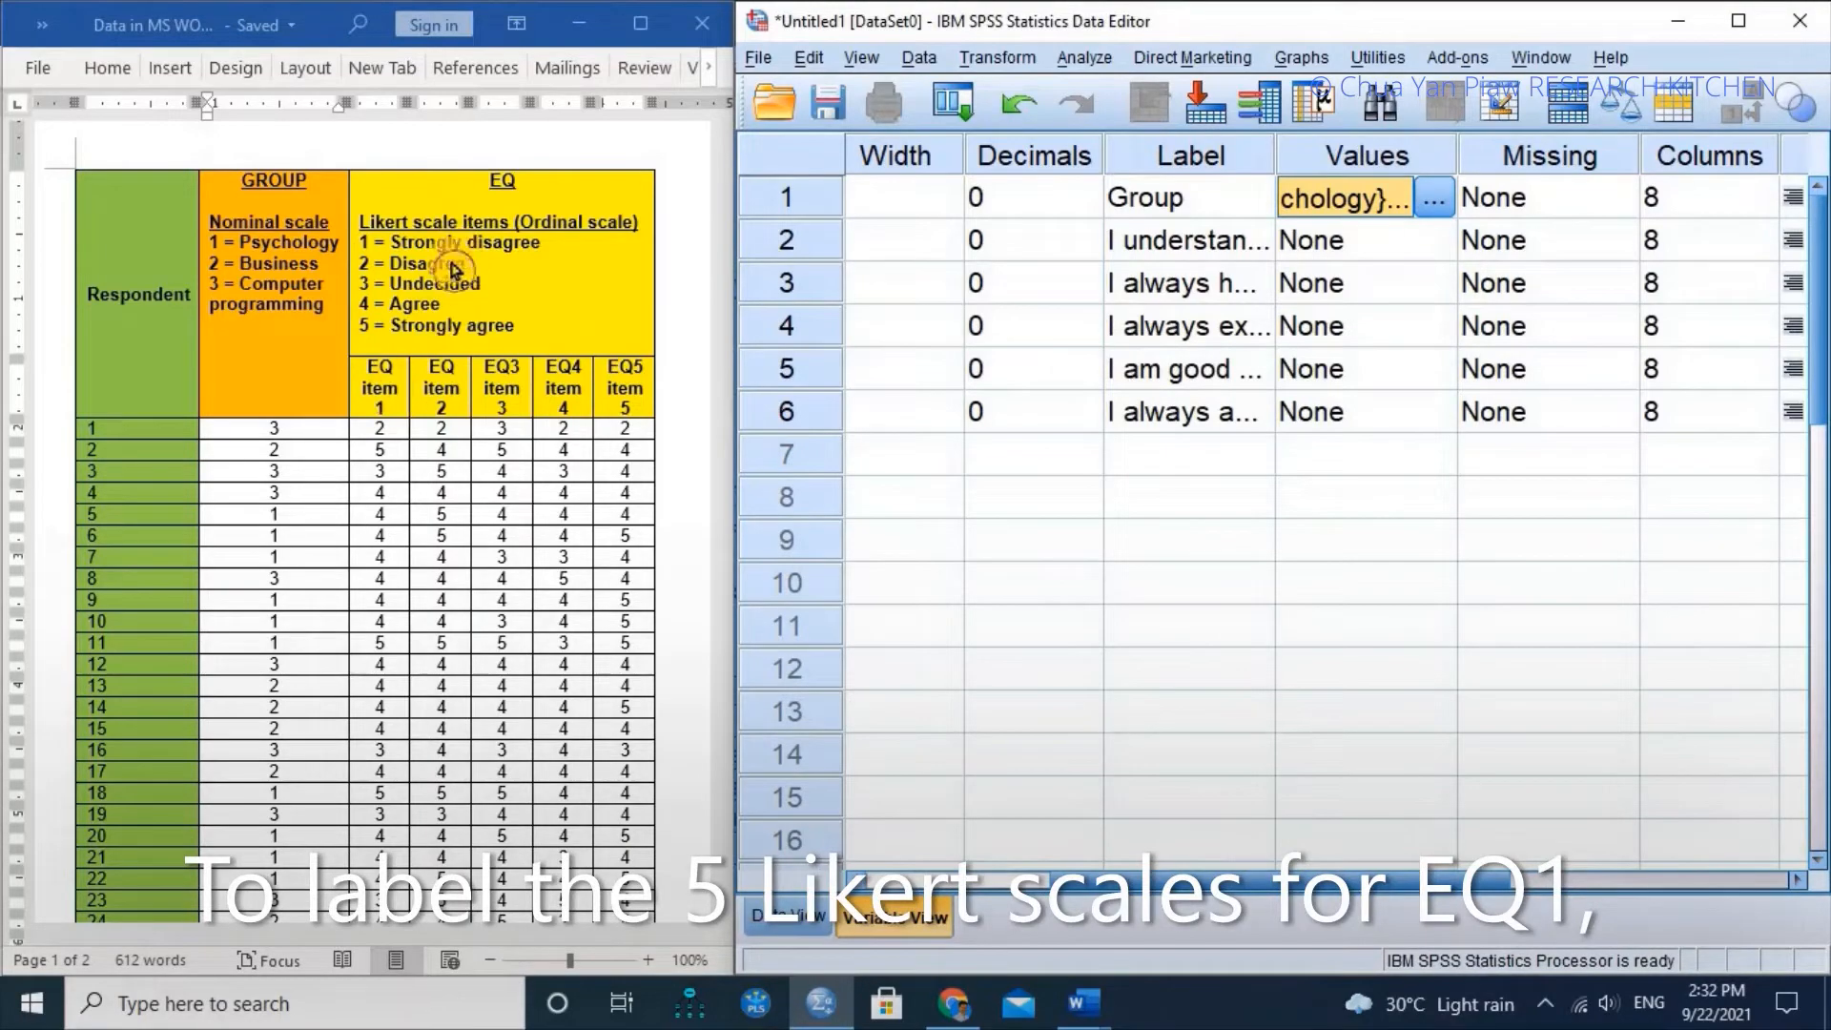
Open the value labels of EQ1 and add 1 = "Strongly disagree"
click(1441, 244)
click(1434, 240)
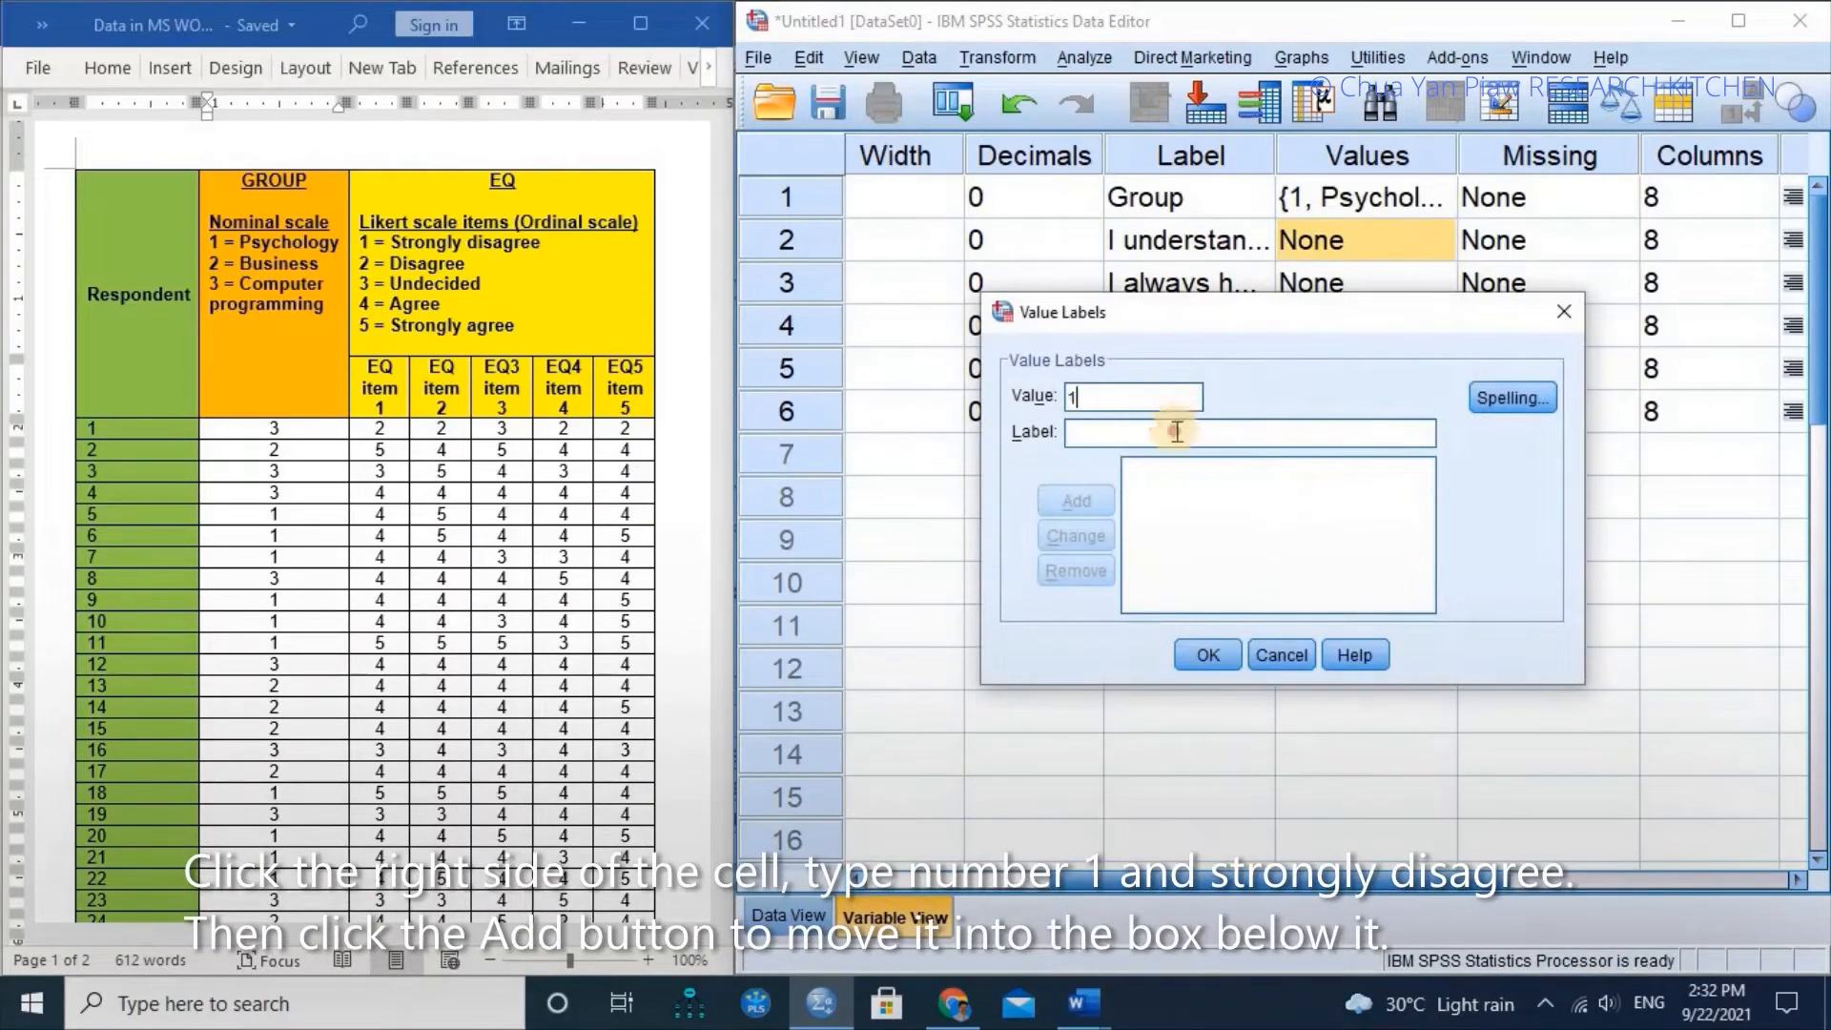
click(1180, 433)
text(Strongly d)
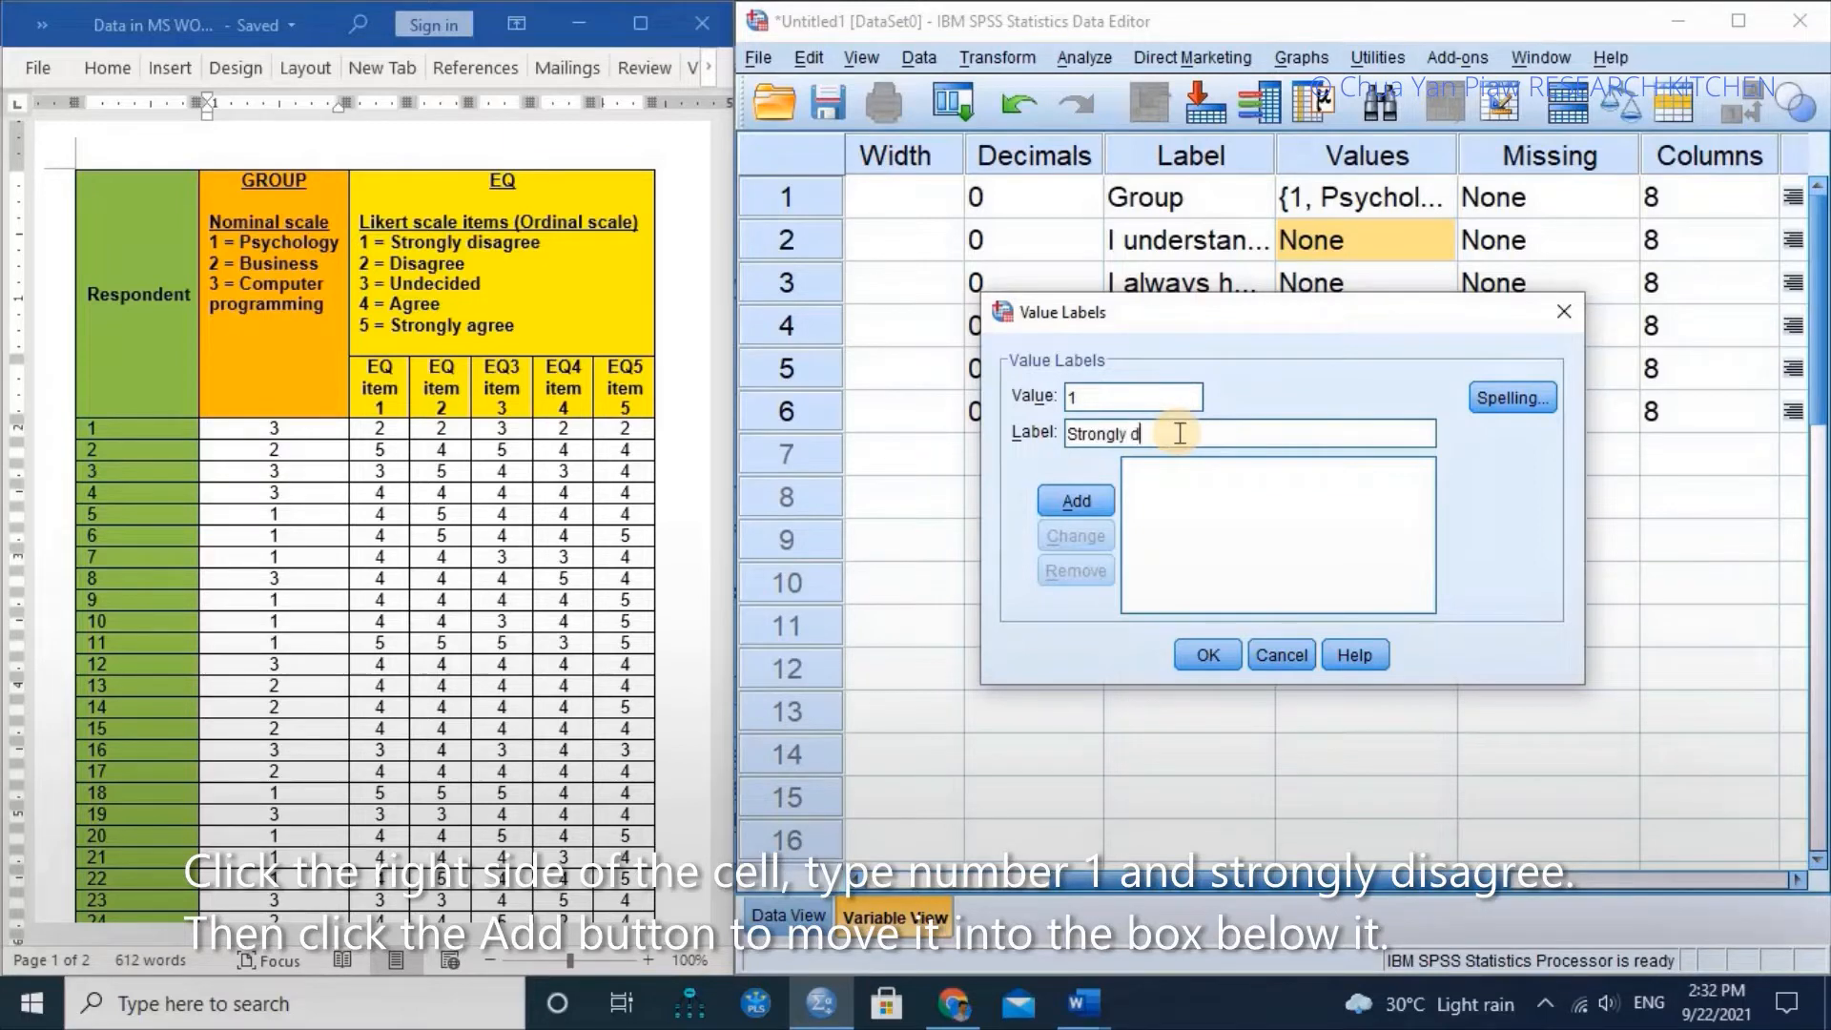
text(isagree)
click(1069, 505)
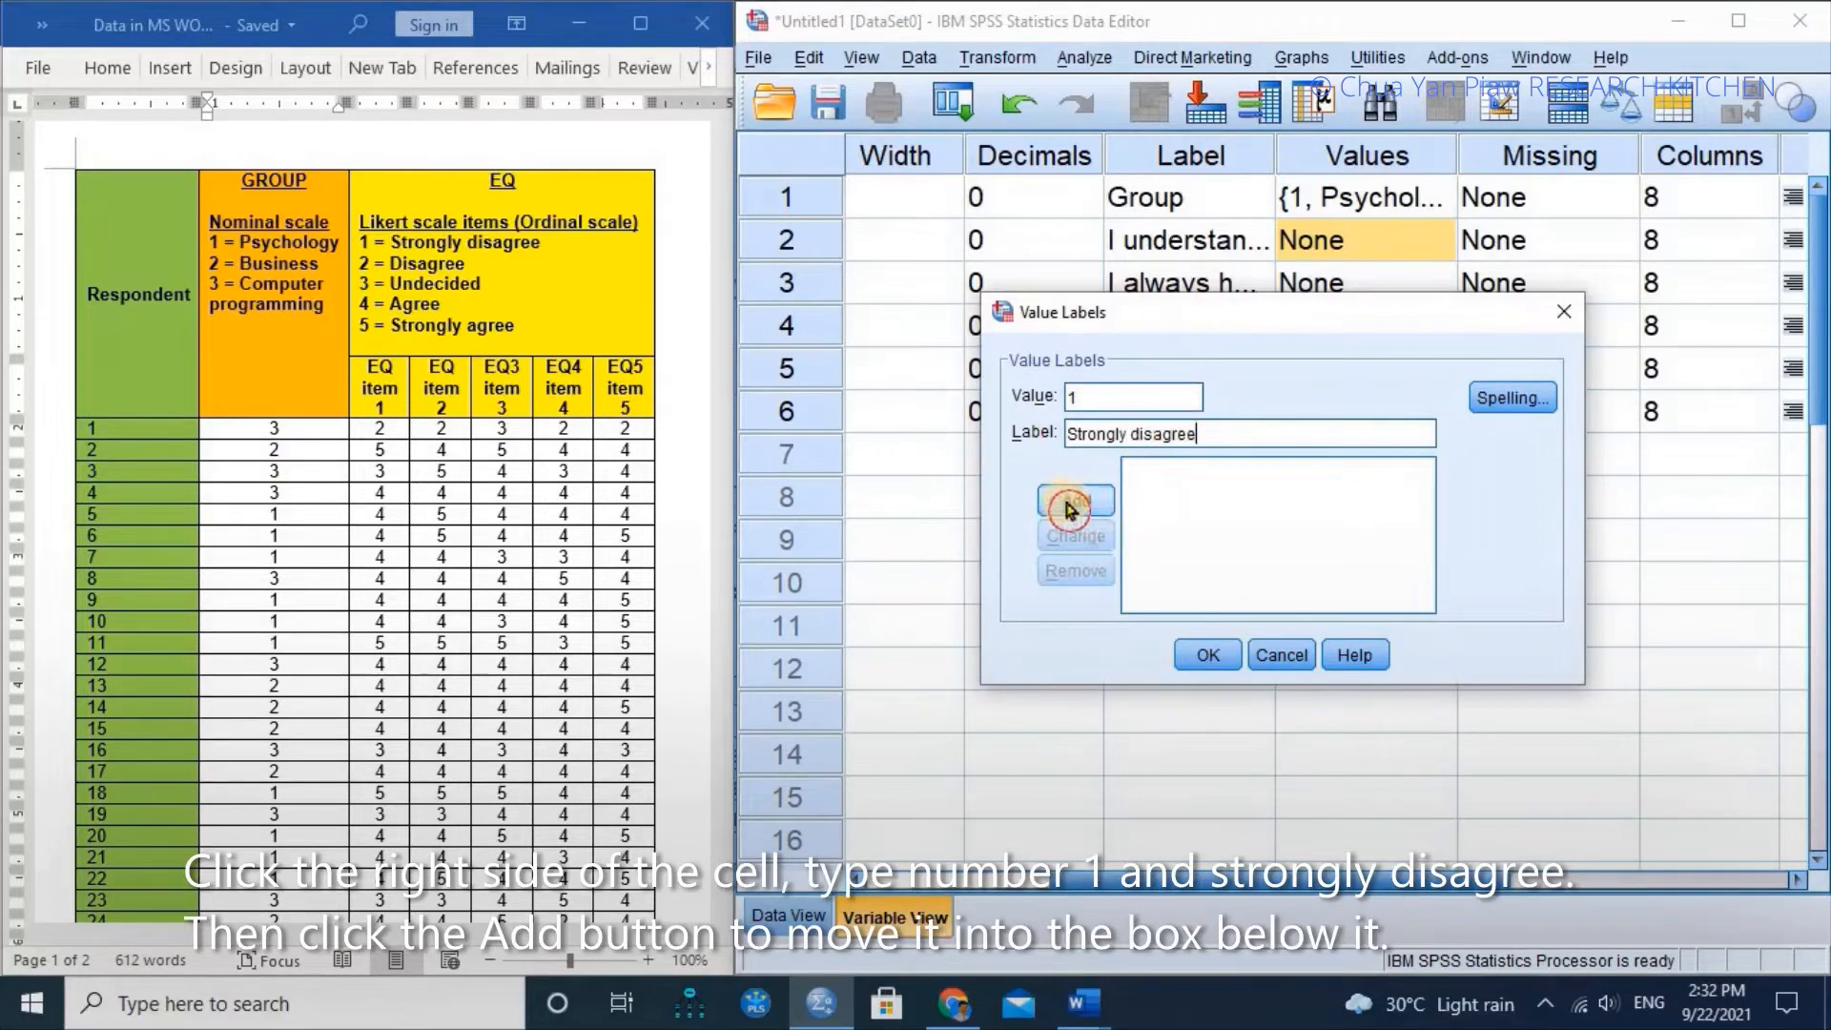
Add the value labels 2 = "Disagree" and 3 = "Undecided" to EQ1
text(2)
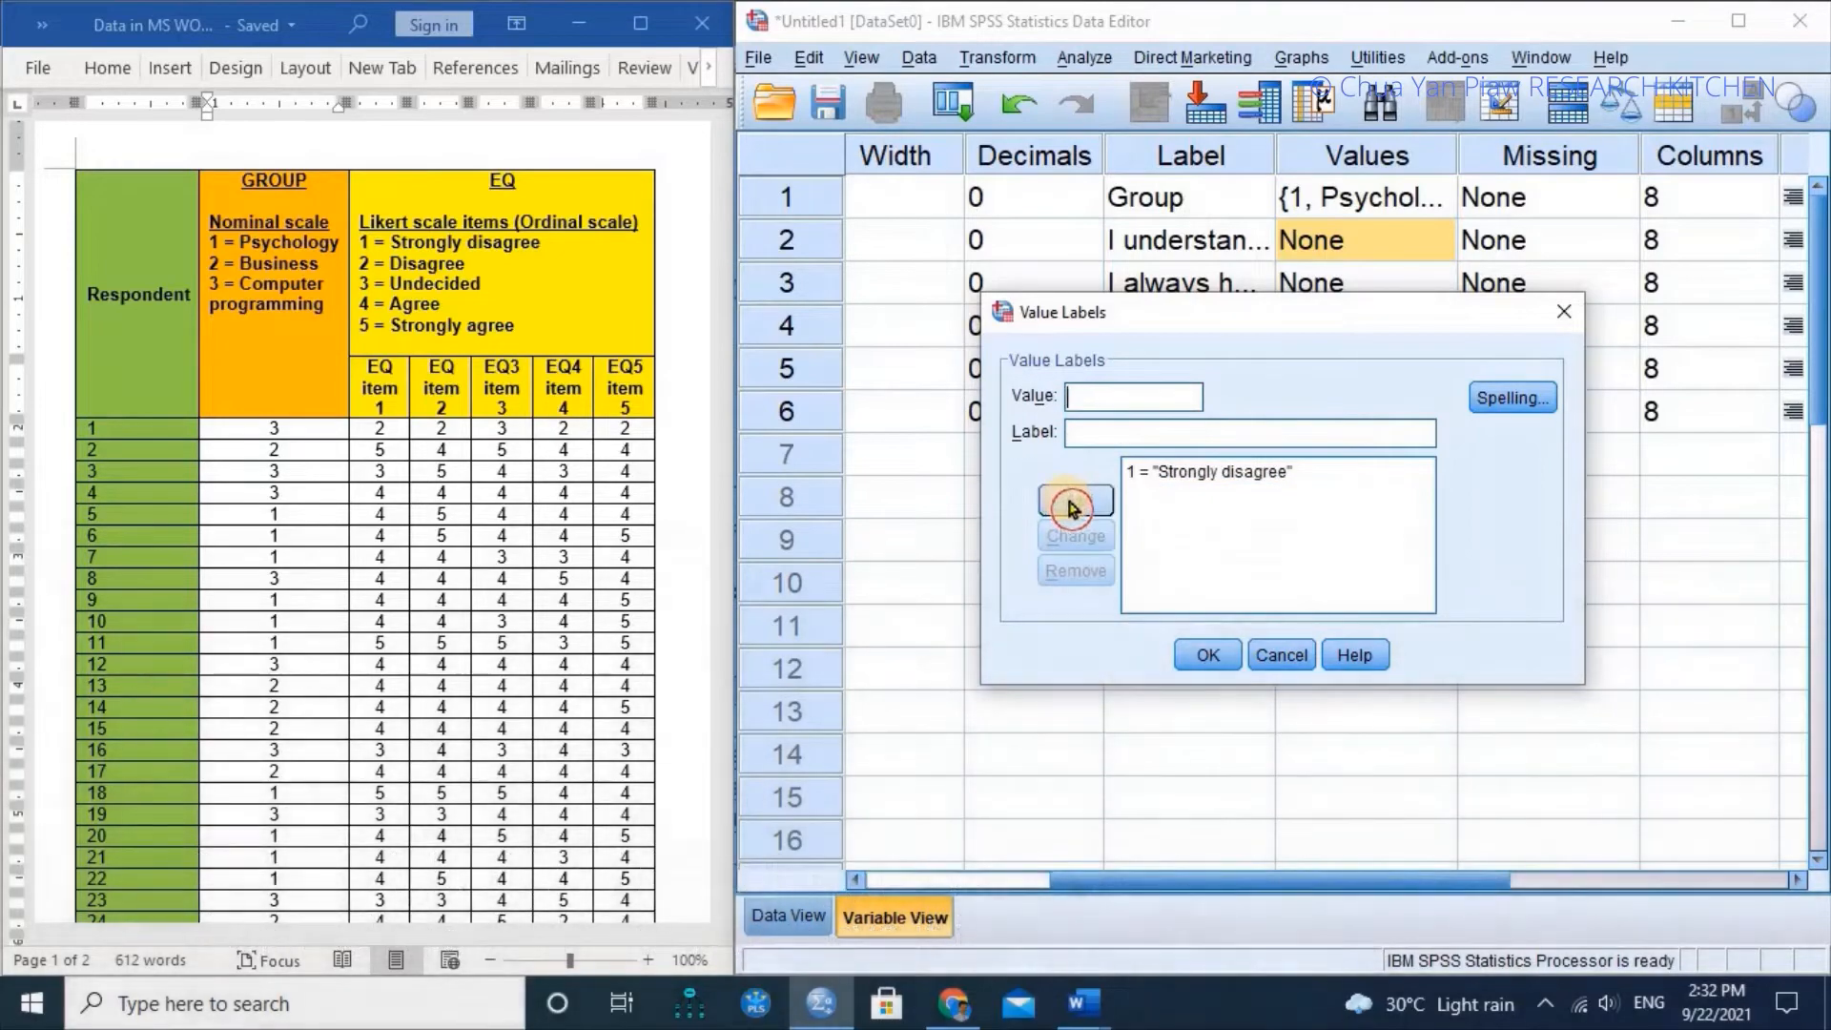
click(1114, 427)
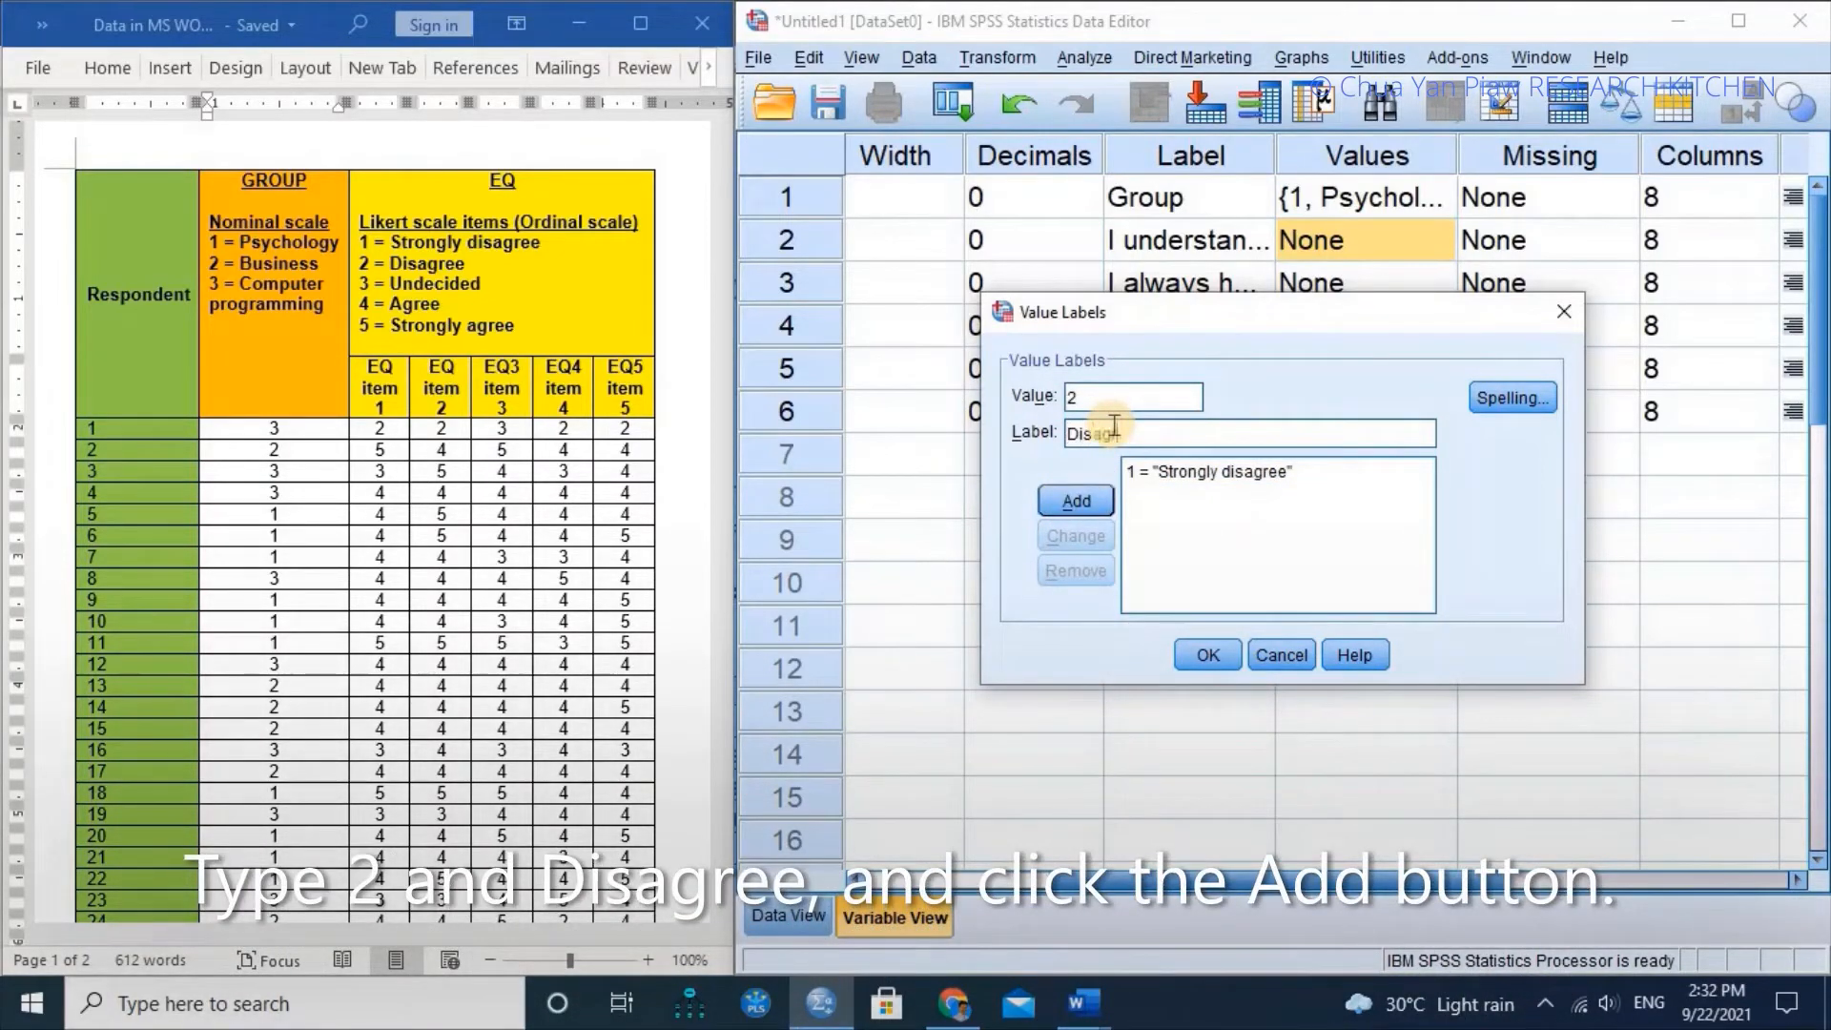
click(1070, 503)
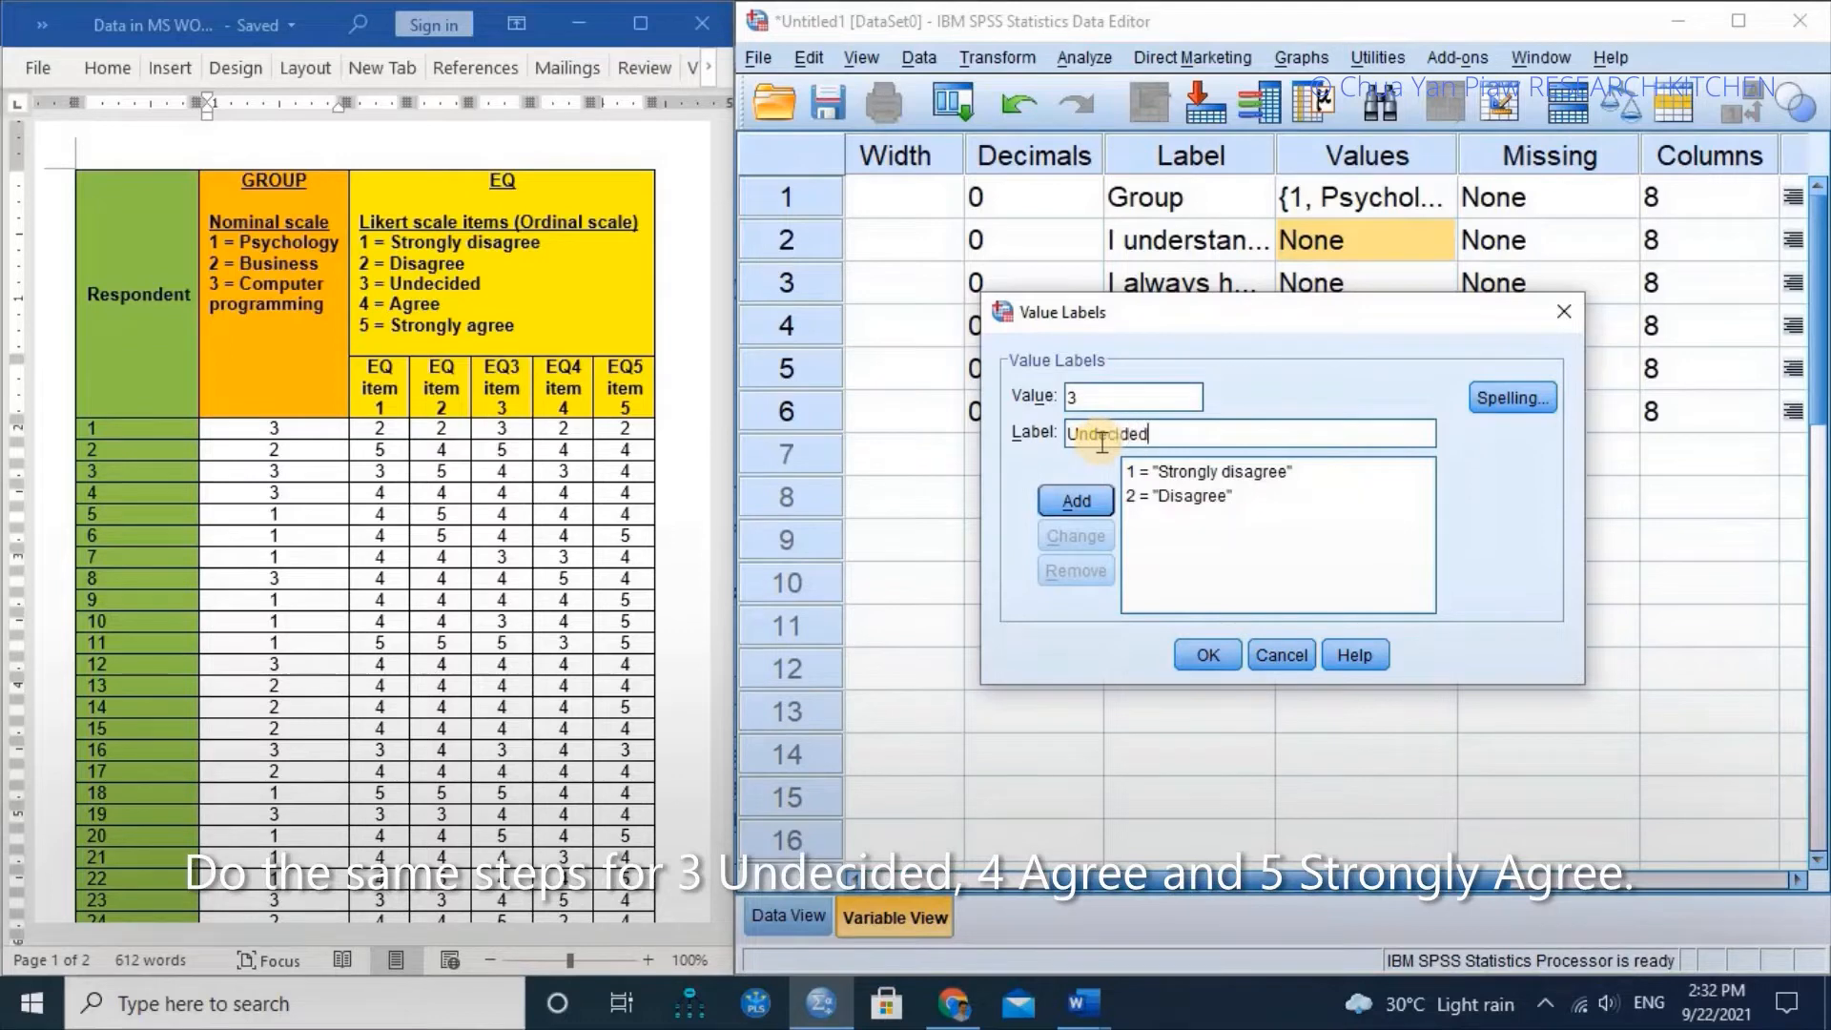
click(1067, 513)
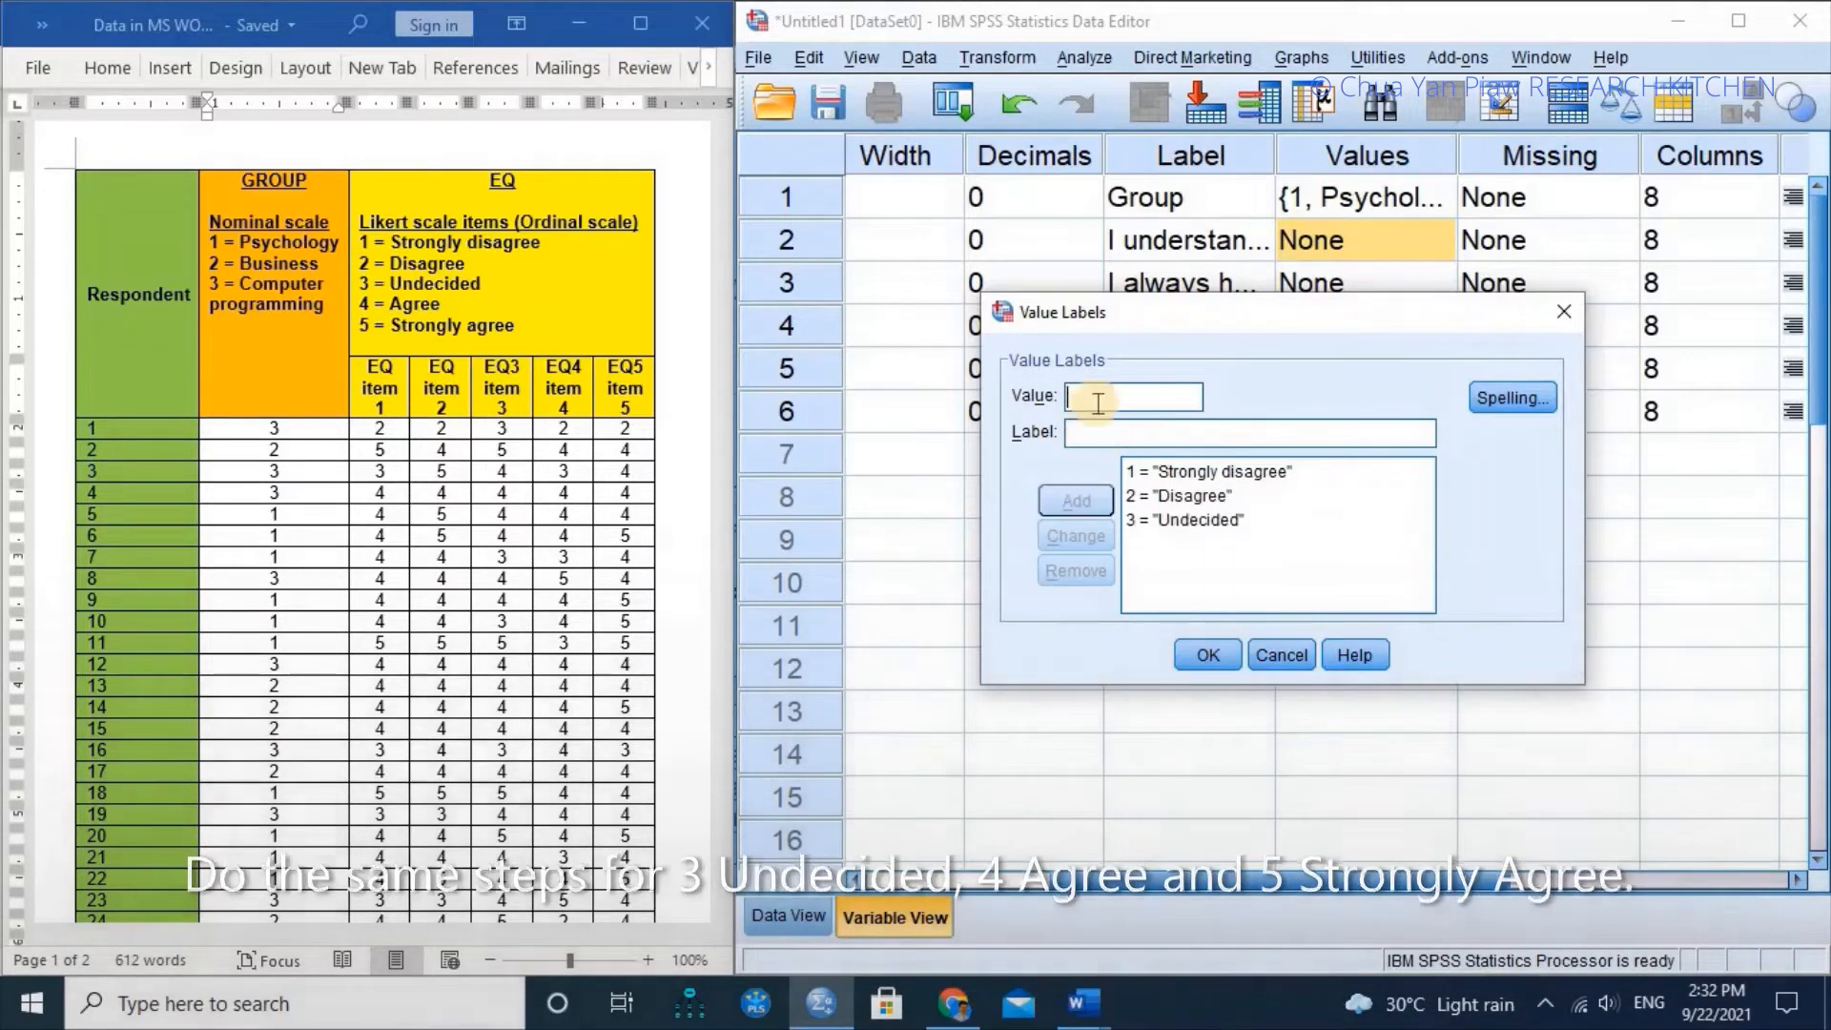
Add the value label 4 = "Agree" to EQ1
click(1099, 435)
text(Agr)
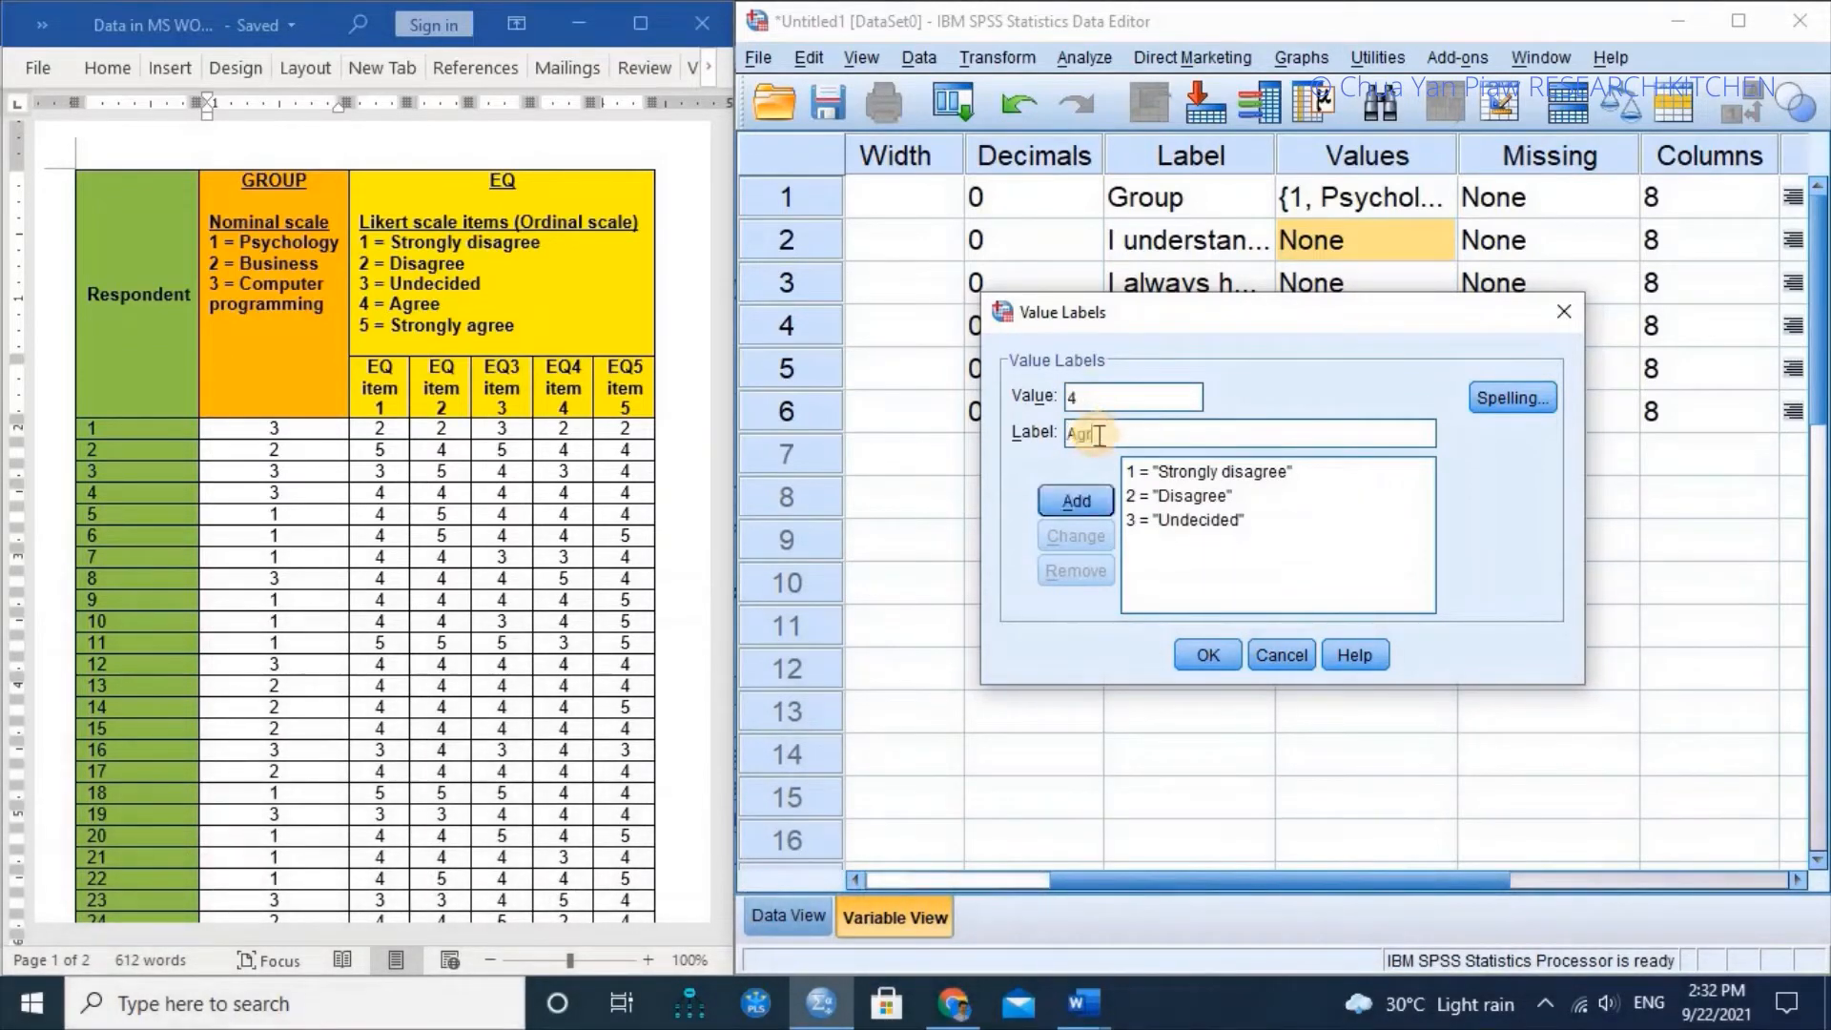
text(ee)
click(1076, 501)
Add the value label 5 = "Strongly agree" to EQ1, accept the value labels, and review the list
text(5)
click(1097, 434)
text(Strongly)
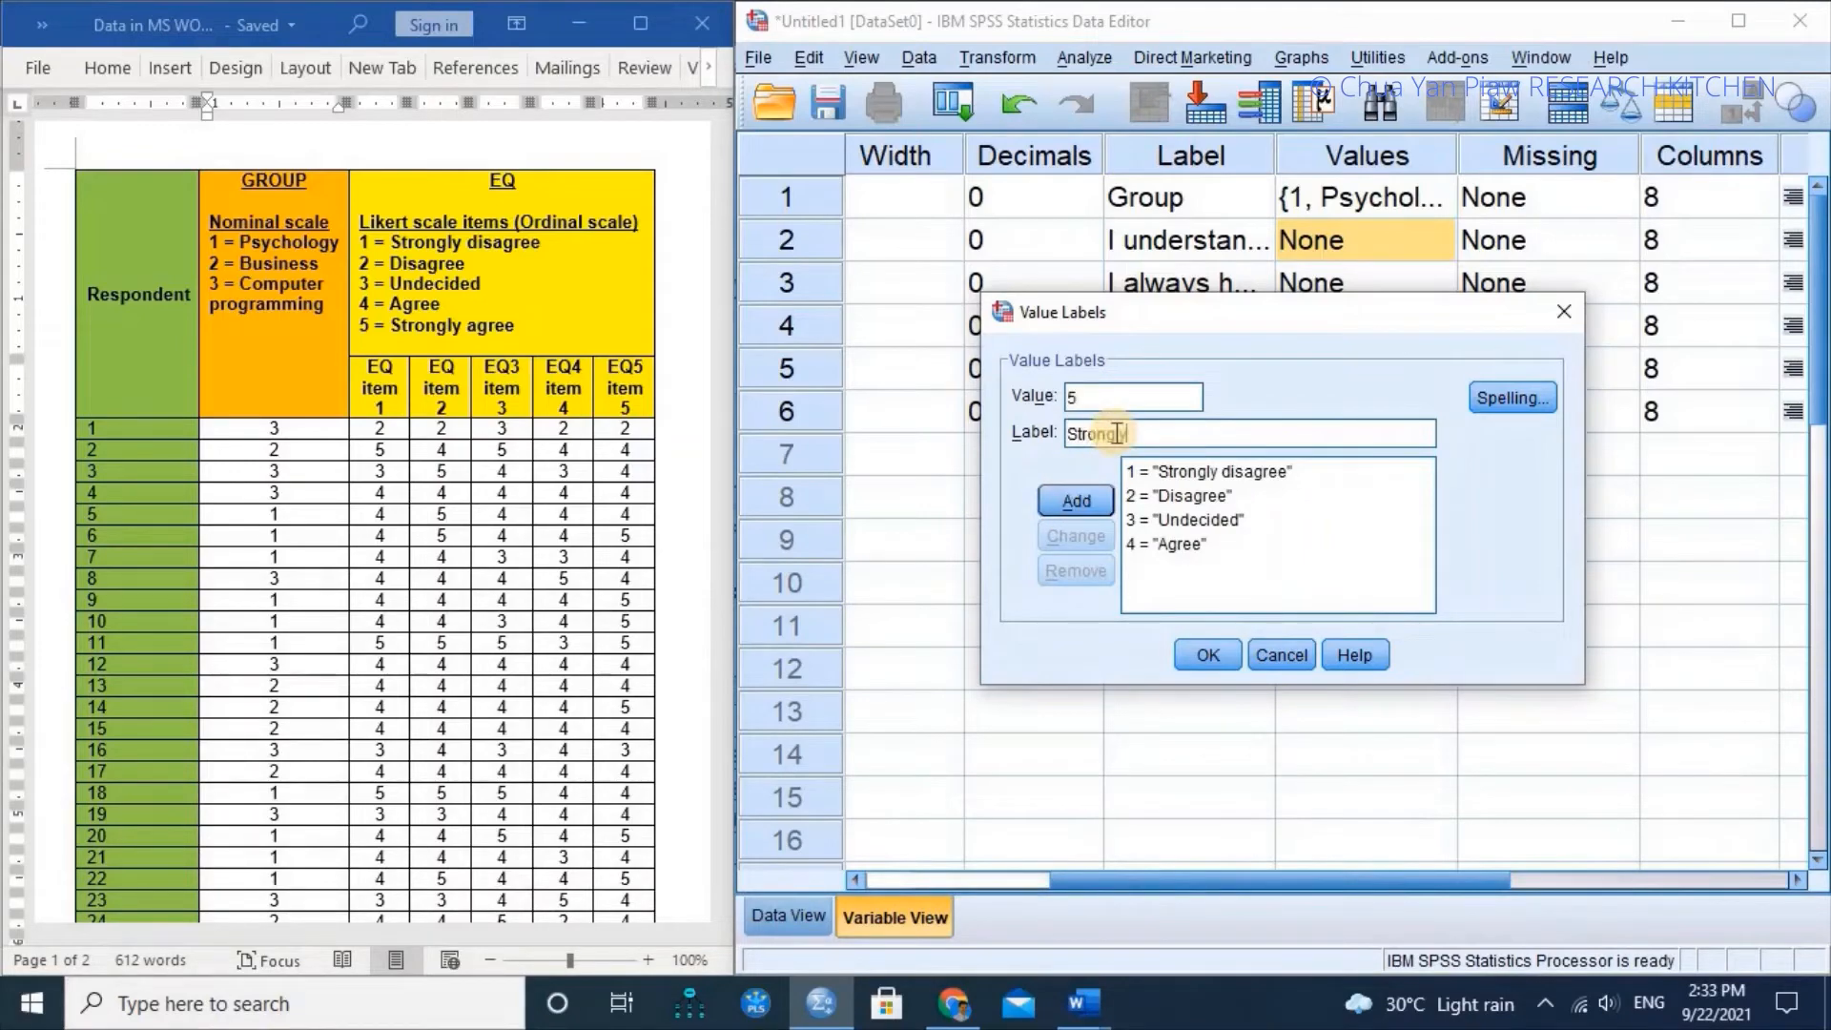
text( agree)
click(1076, 500)
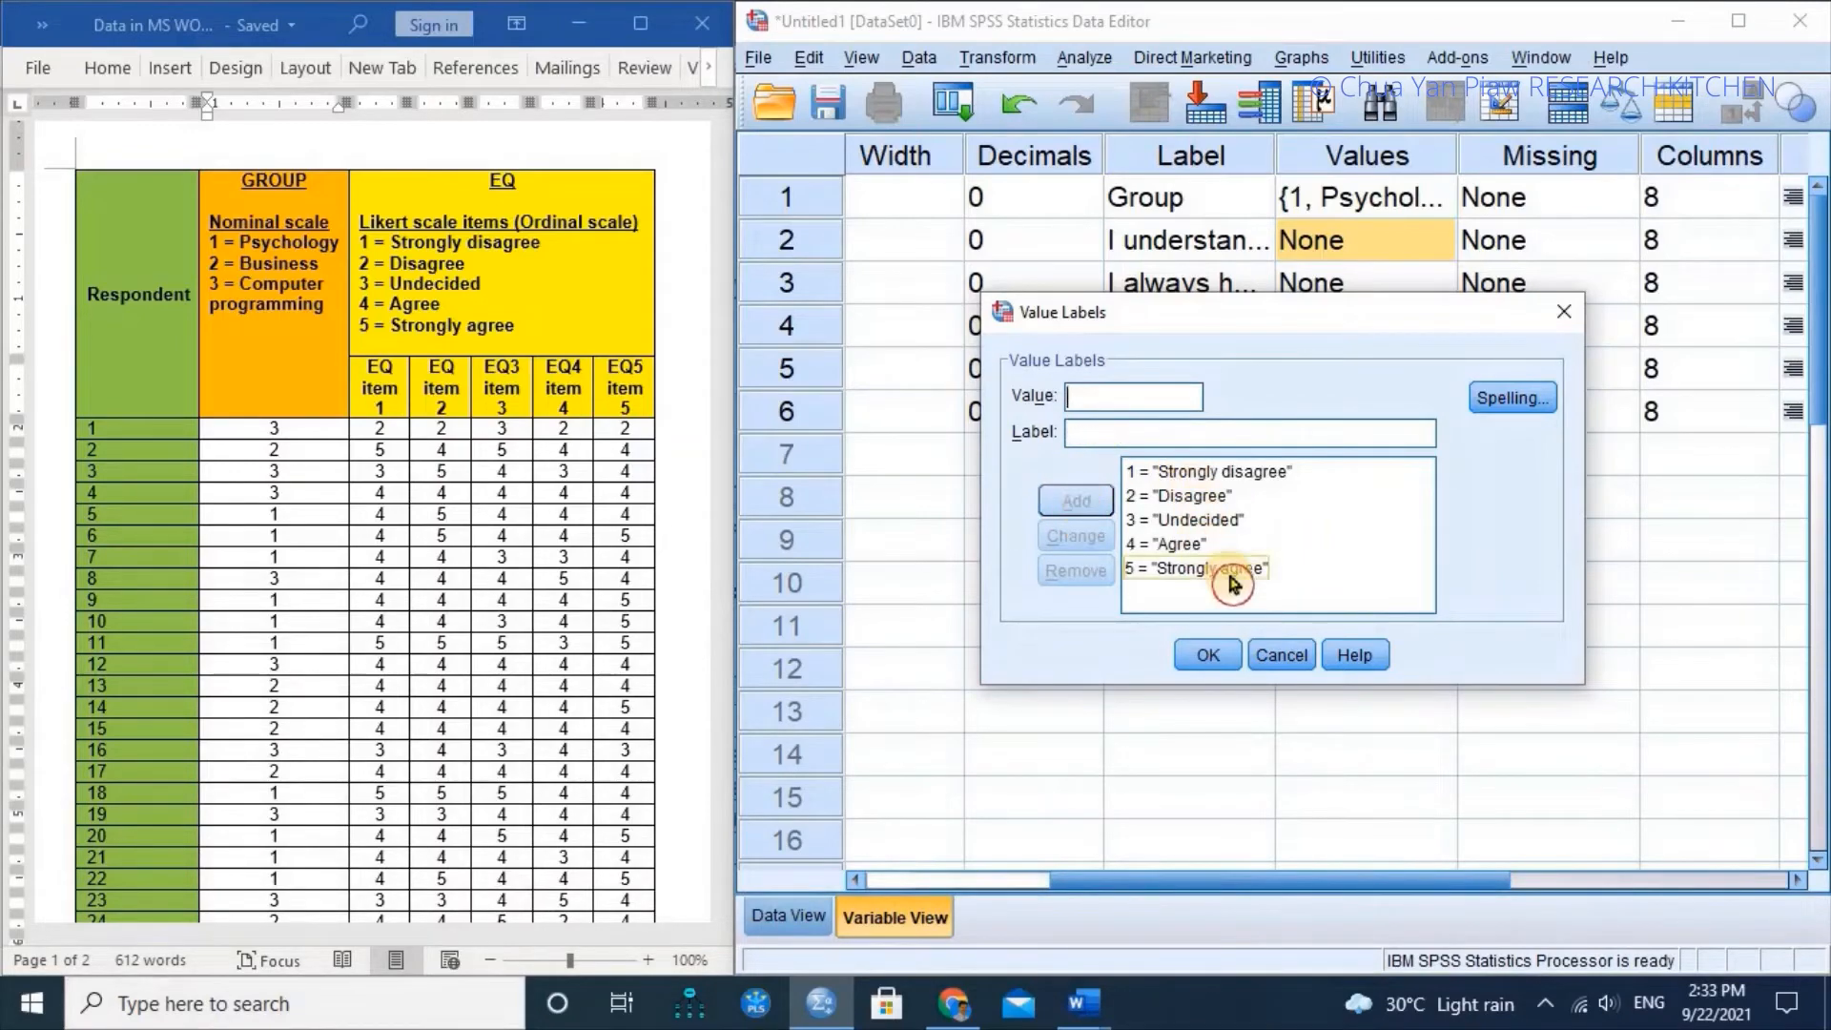
click(1208, 655)
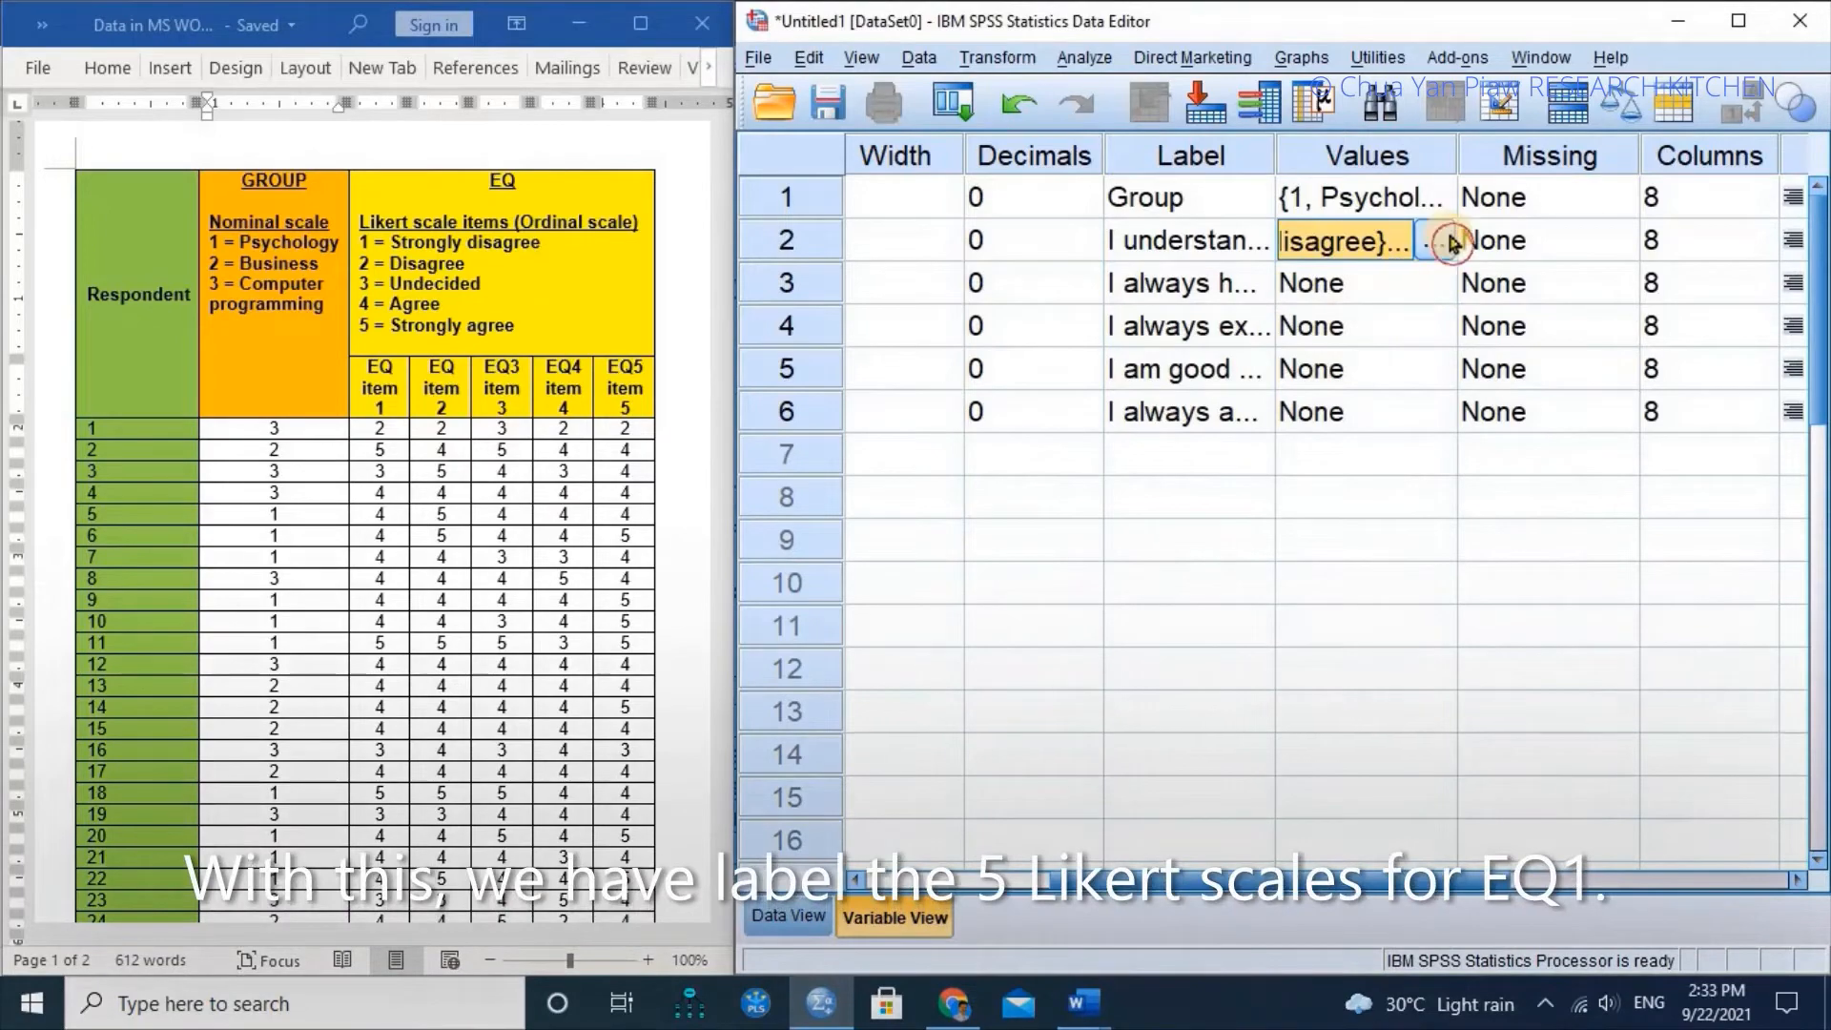
click(1448, 244)
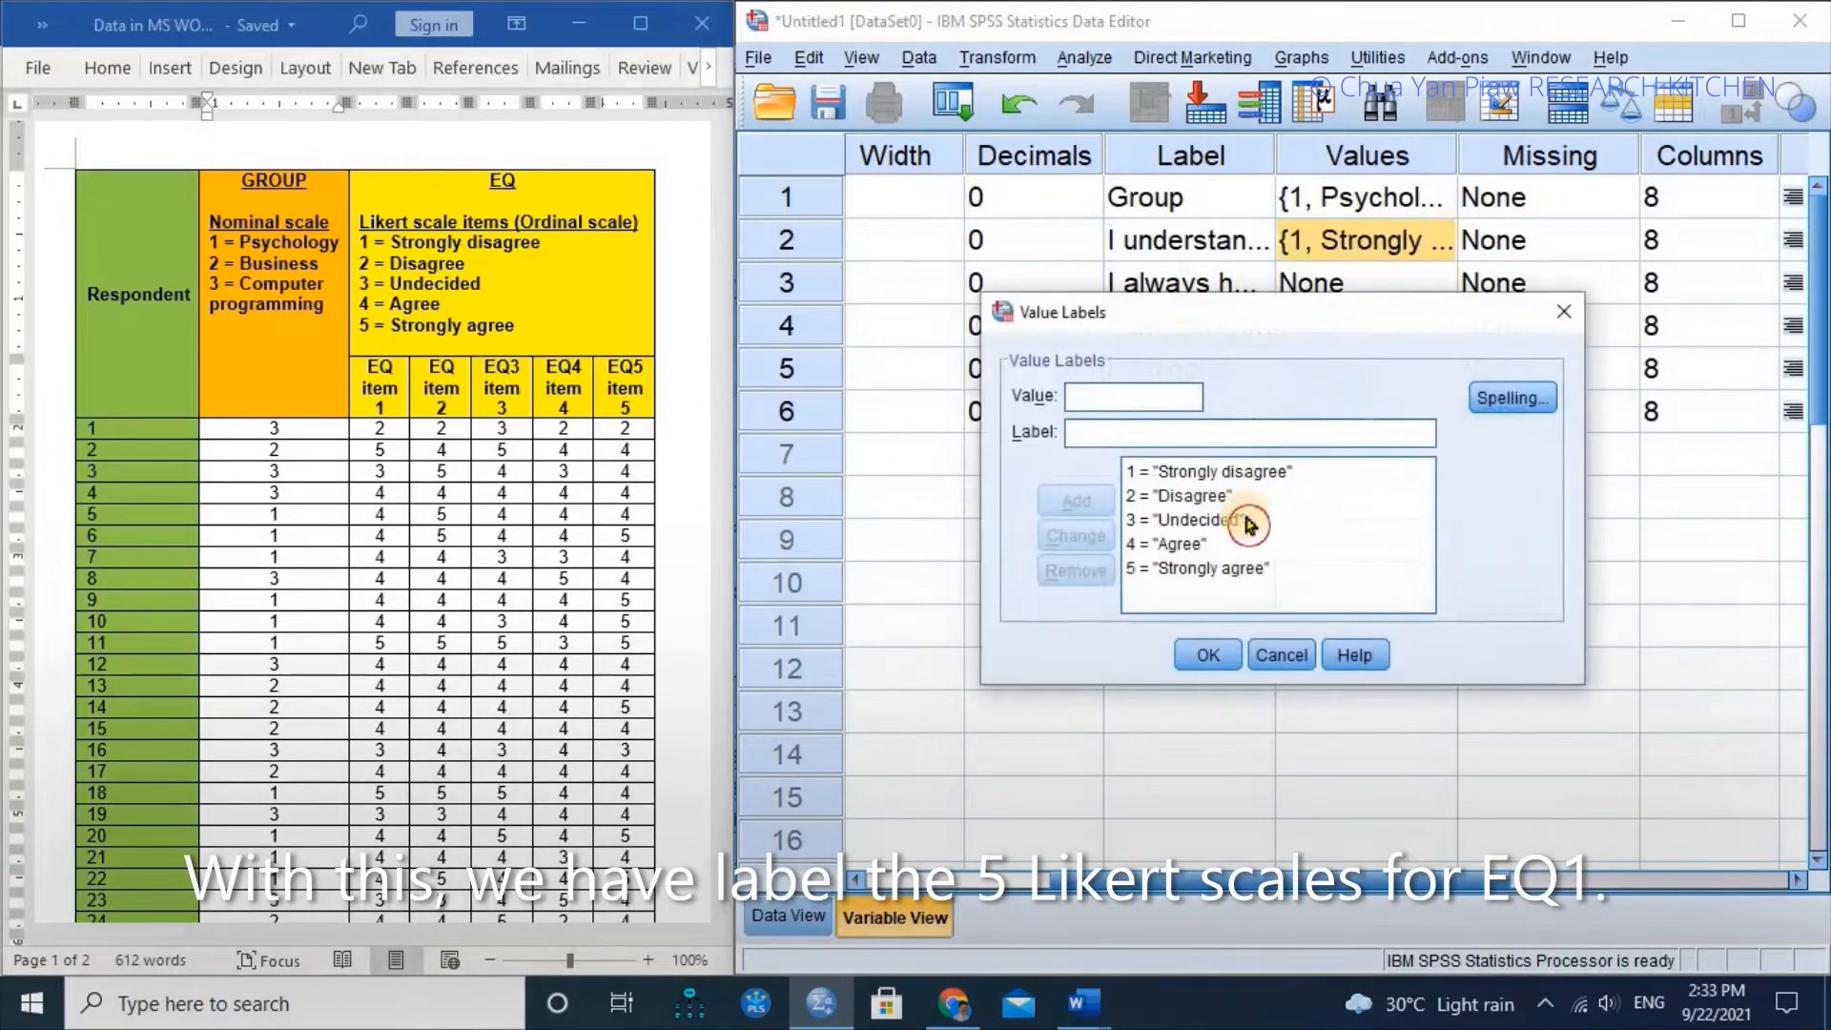
click(1213, 658)
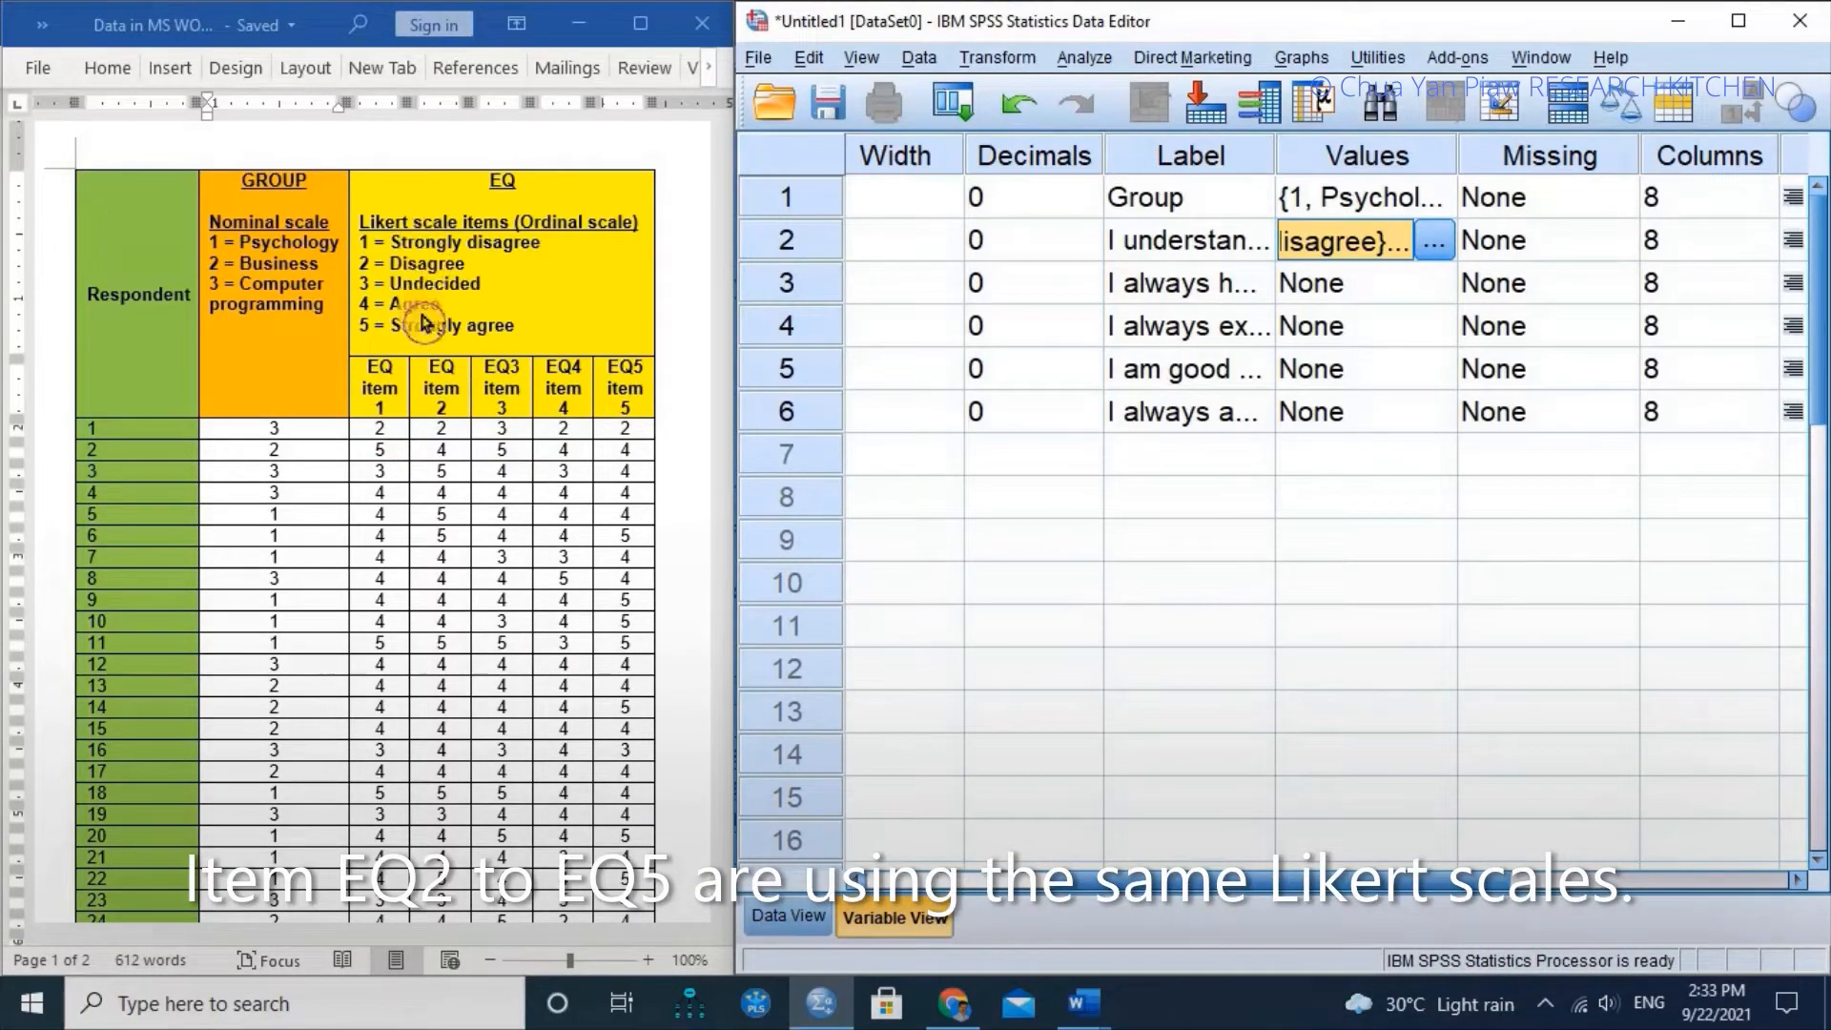
Copy the Likert value labels of EQ1 and paste them onto the Values of EQ2 to EQ5
right_click(1350, 251)
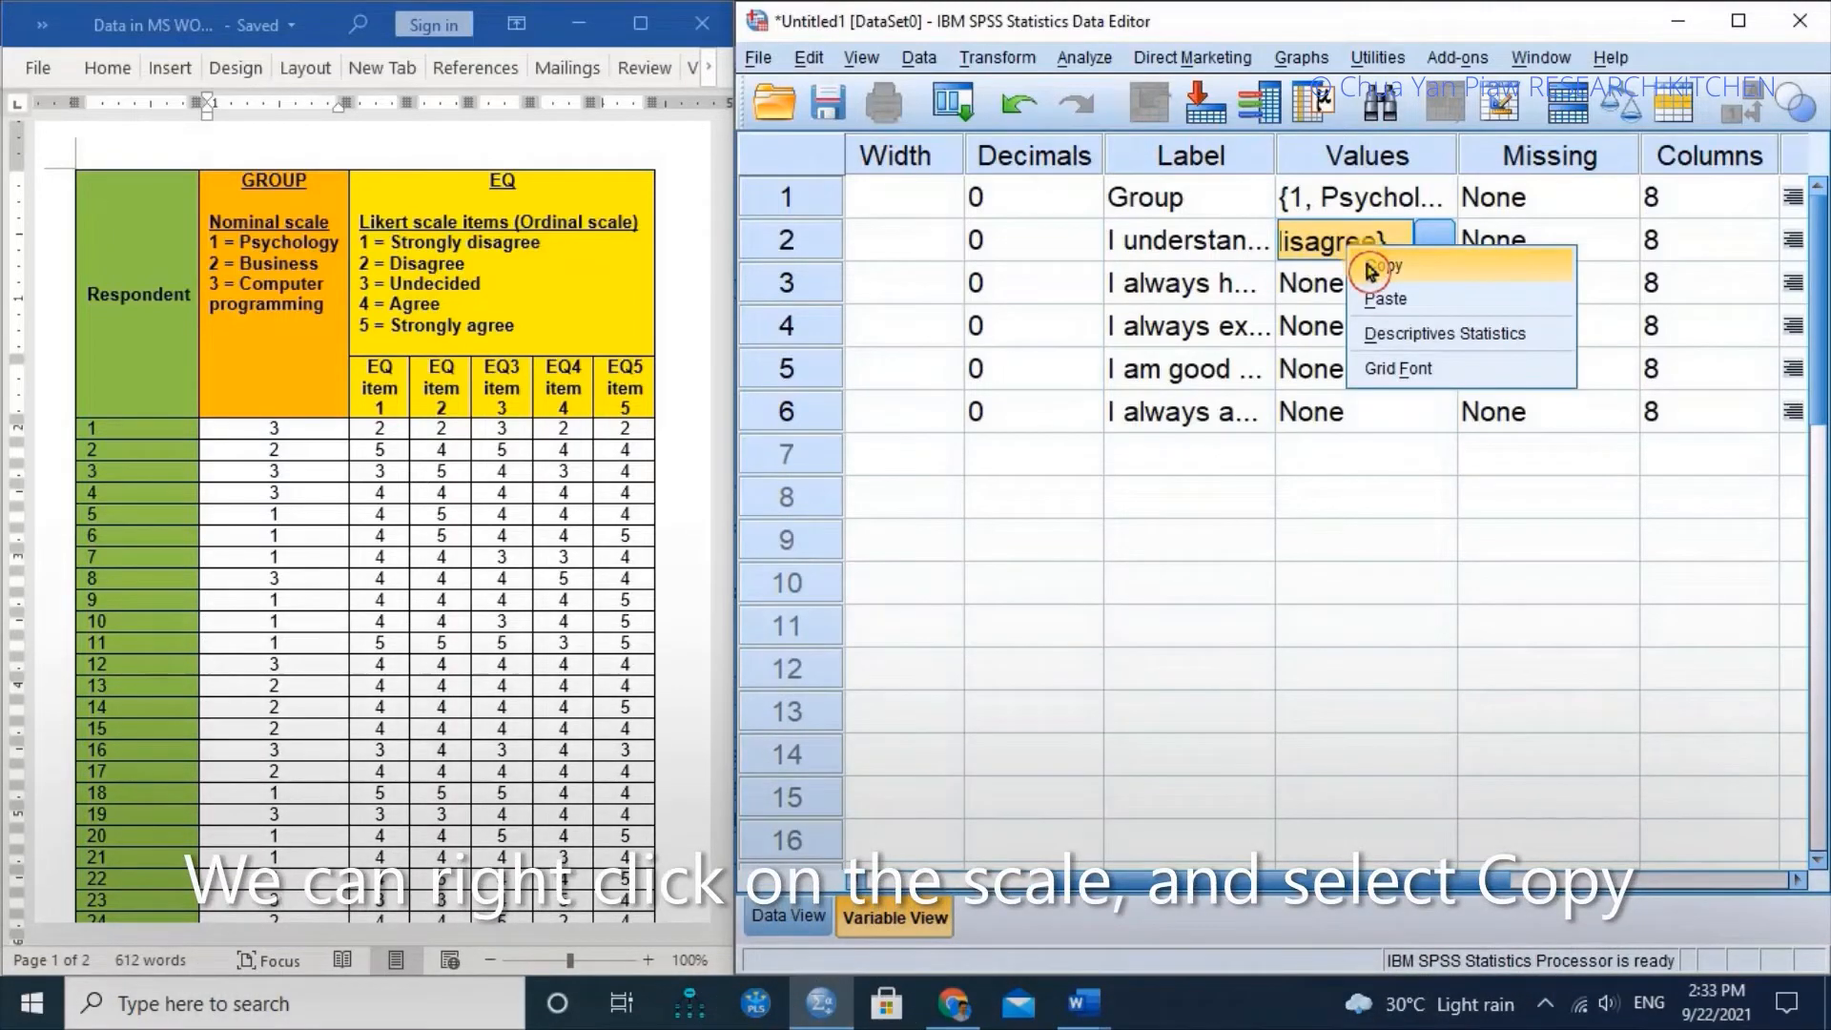
click(1371, 267)
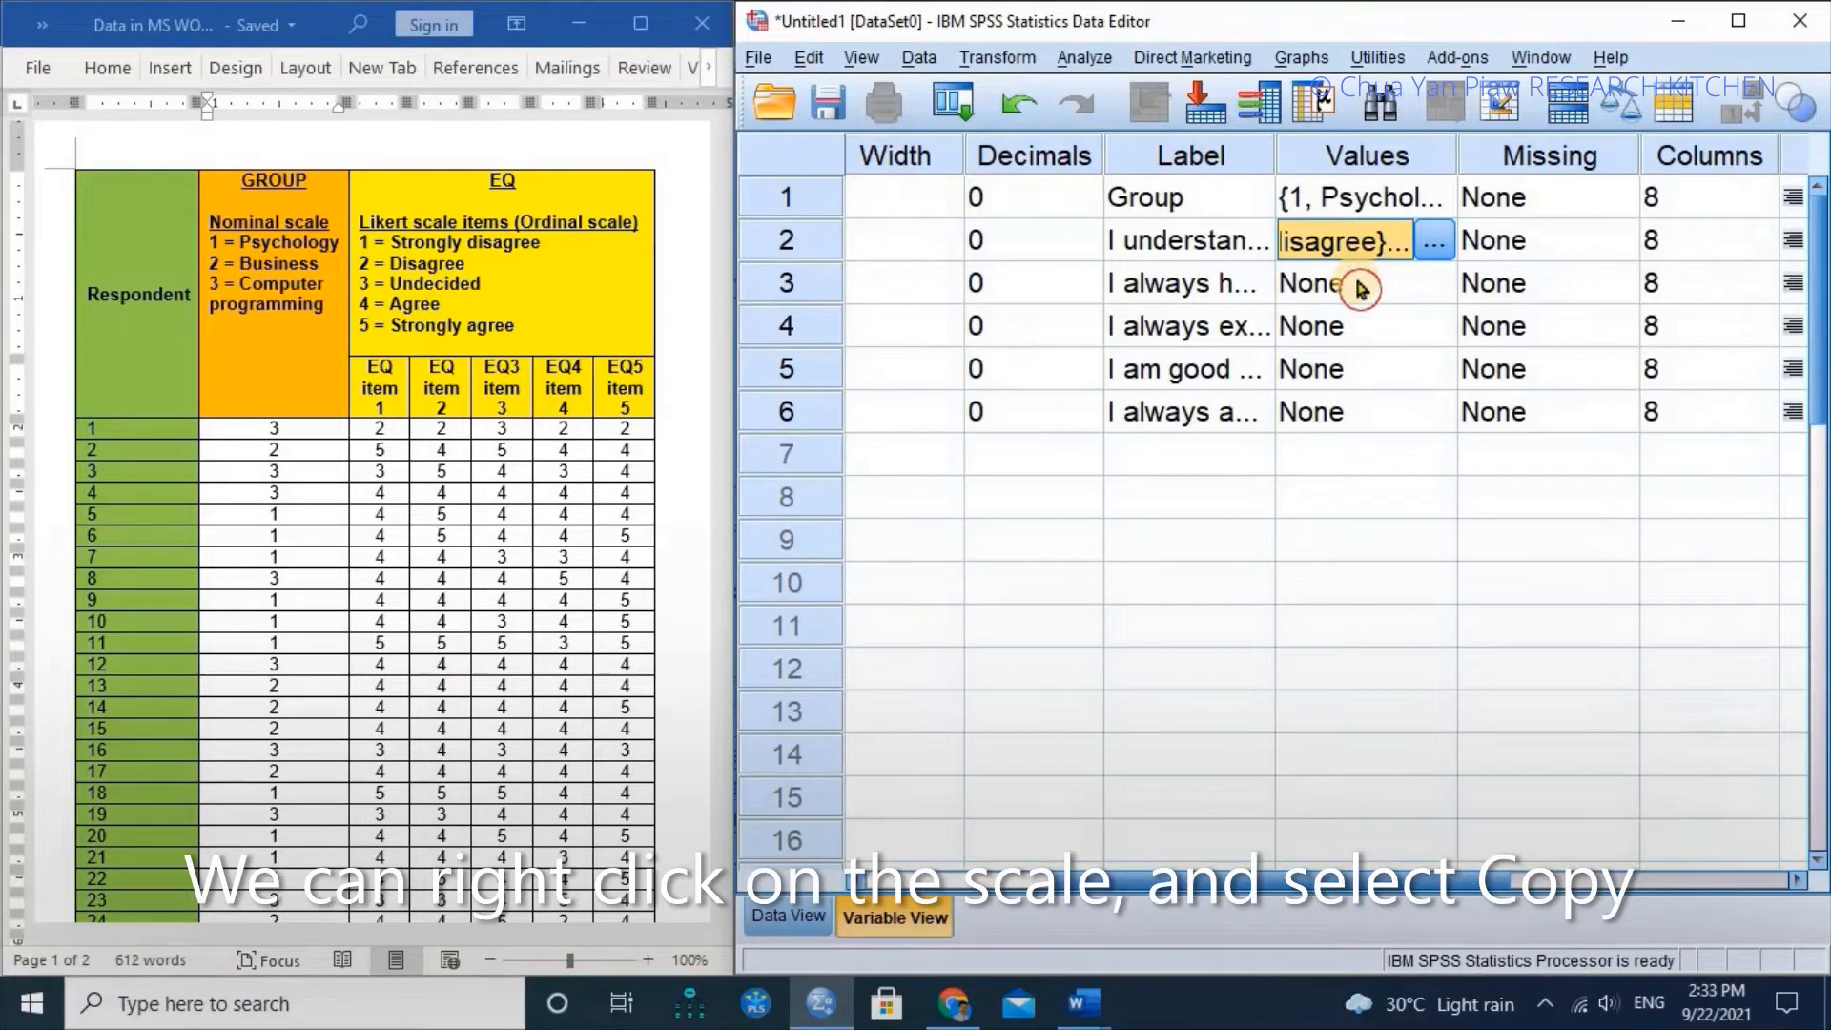
drag(1340, 291, 1347, 410)
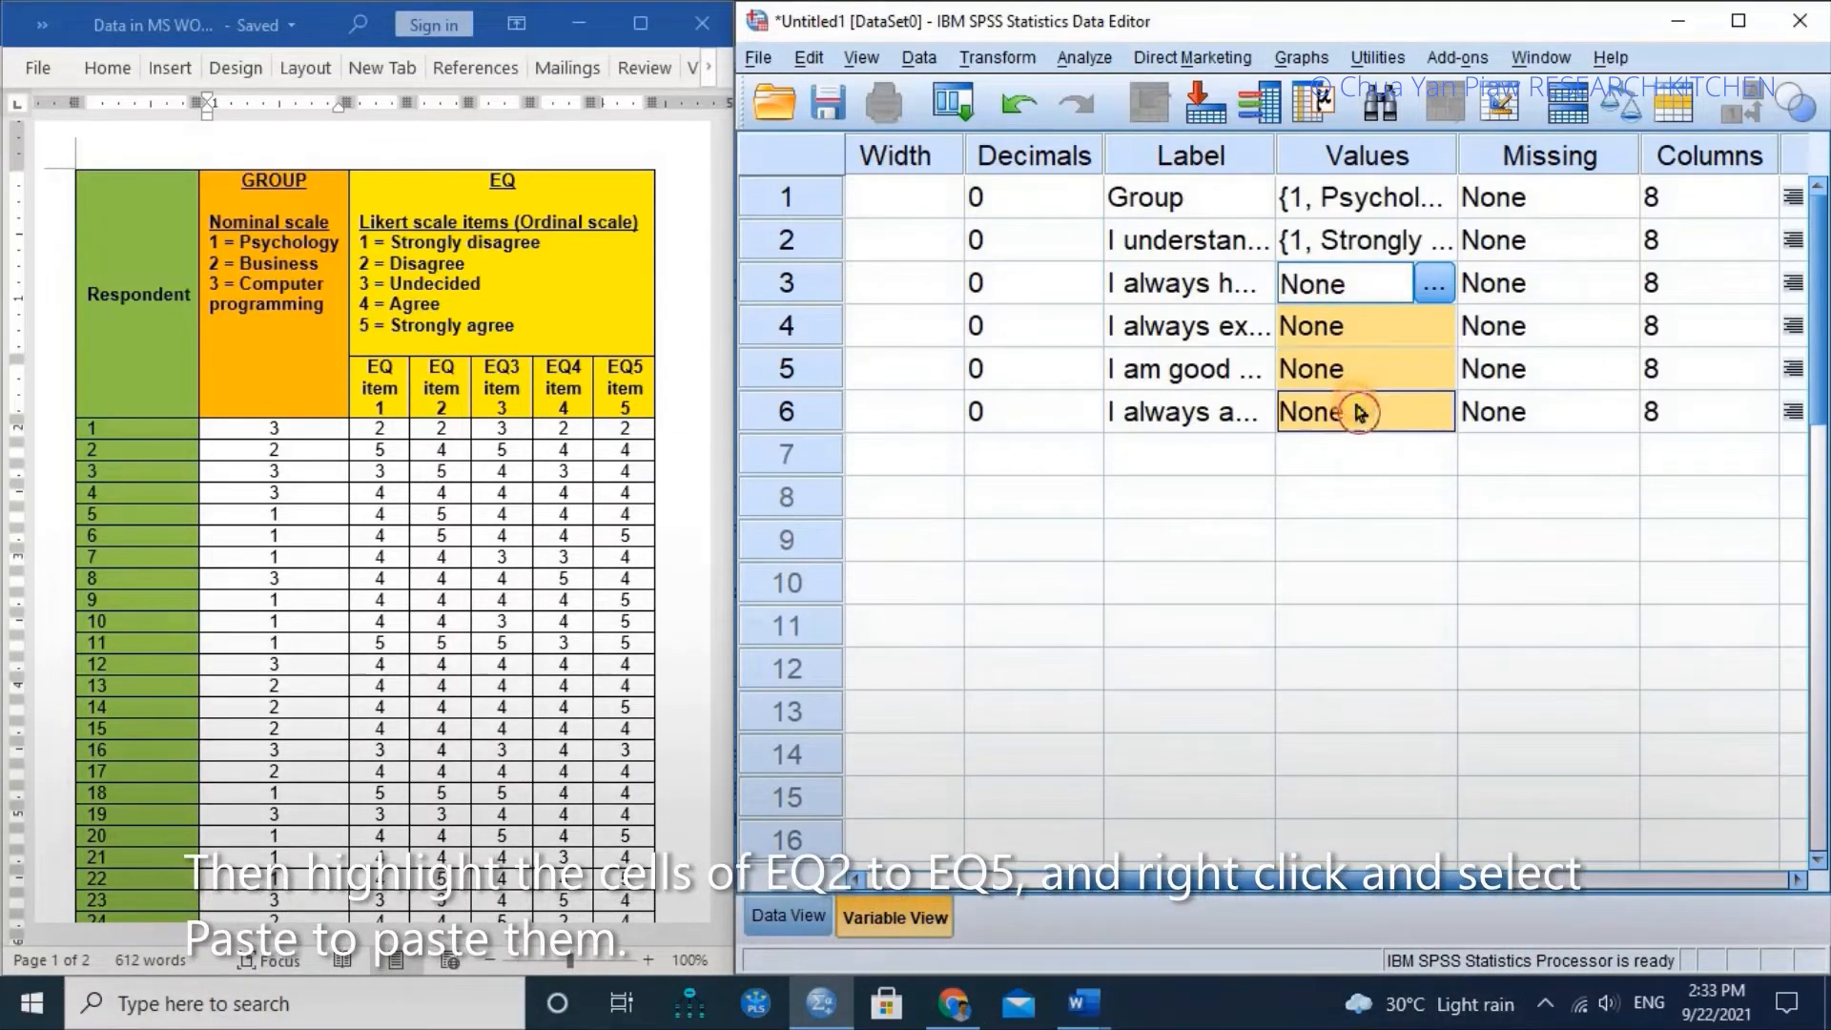
right_click(1339, 329)
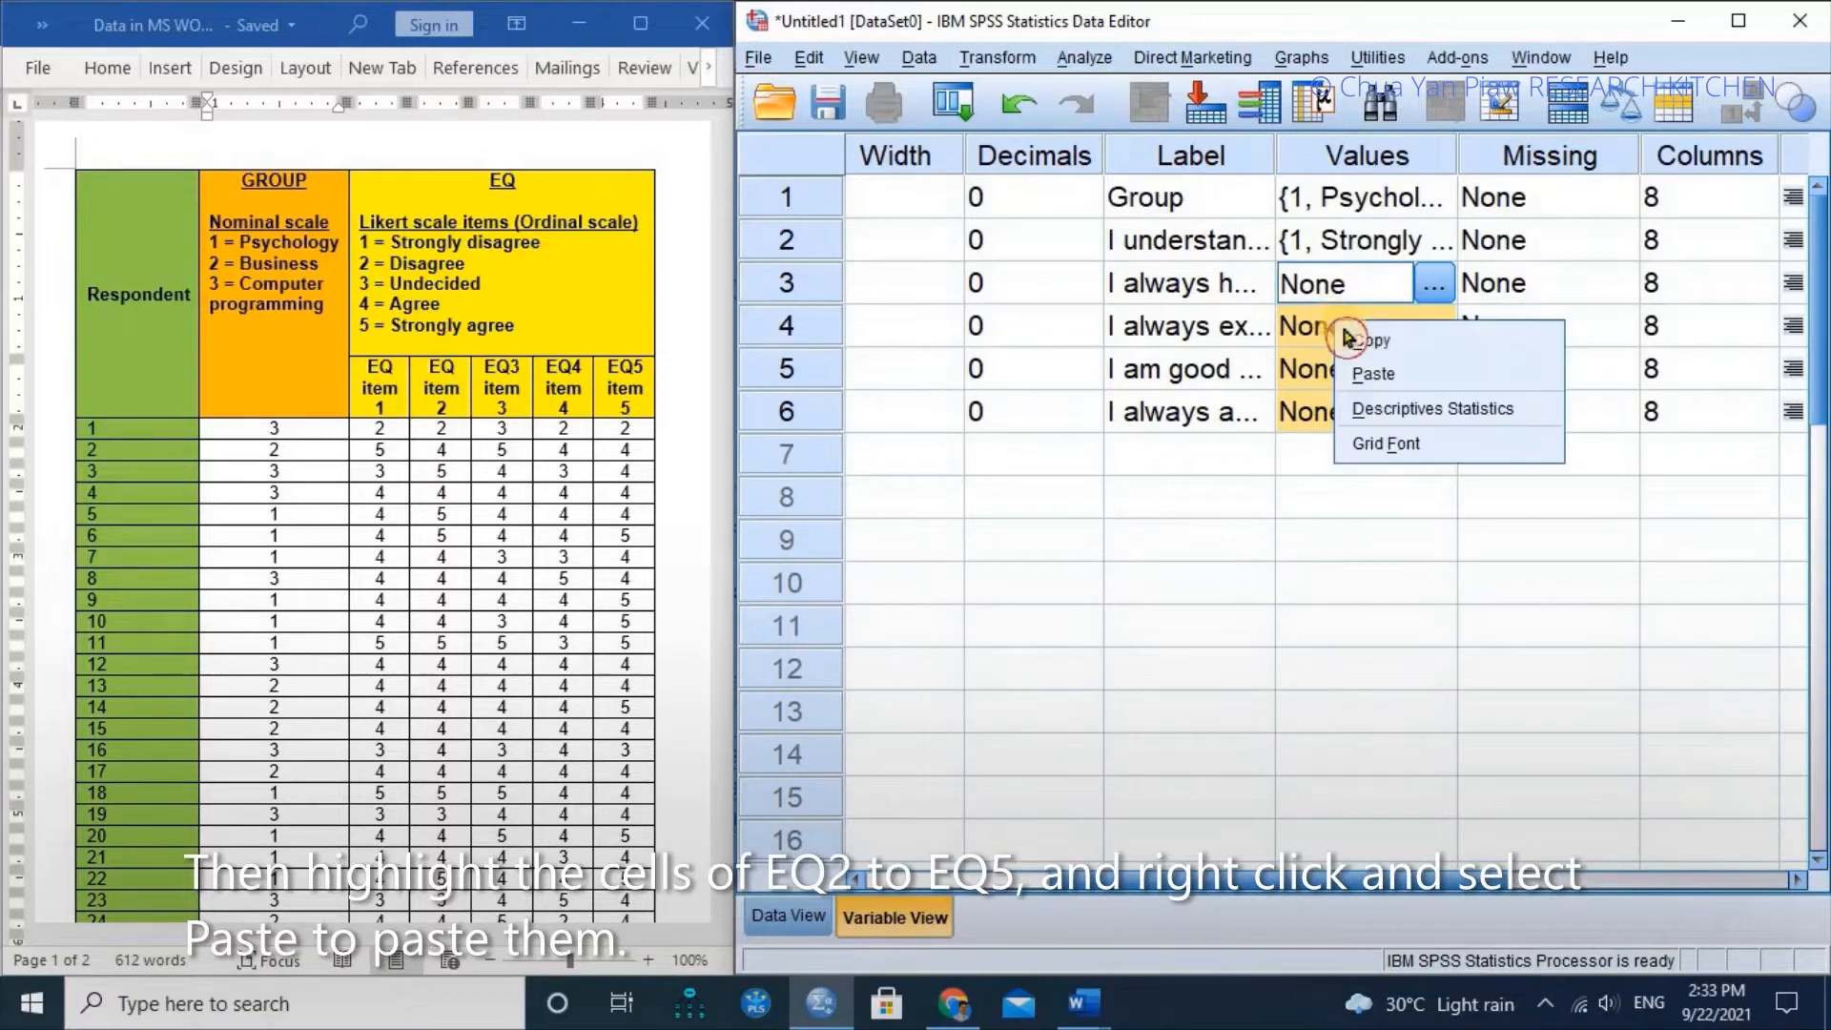
click(1361, 373)
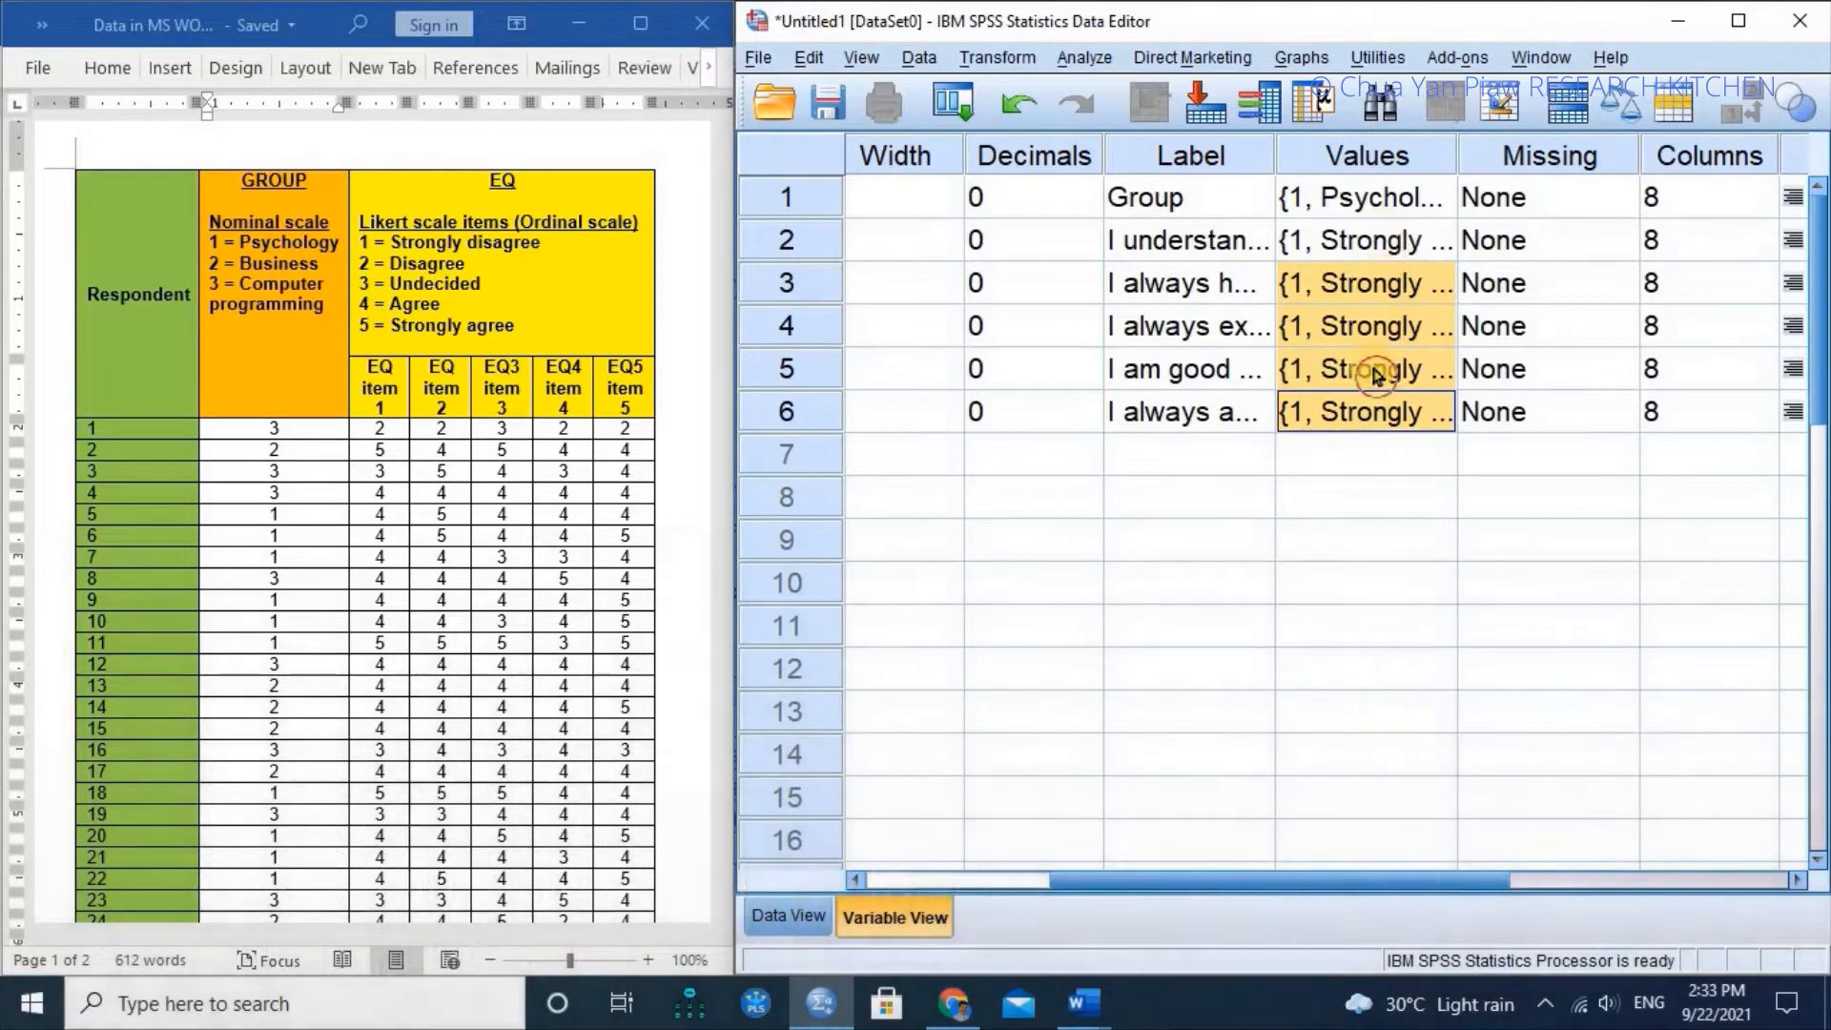
Check the value label lists of EQ2 and EQ5, closing each list without changes
click(1439, 295)
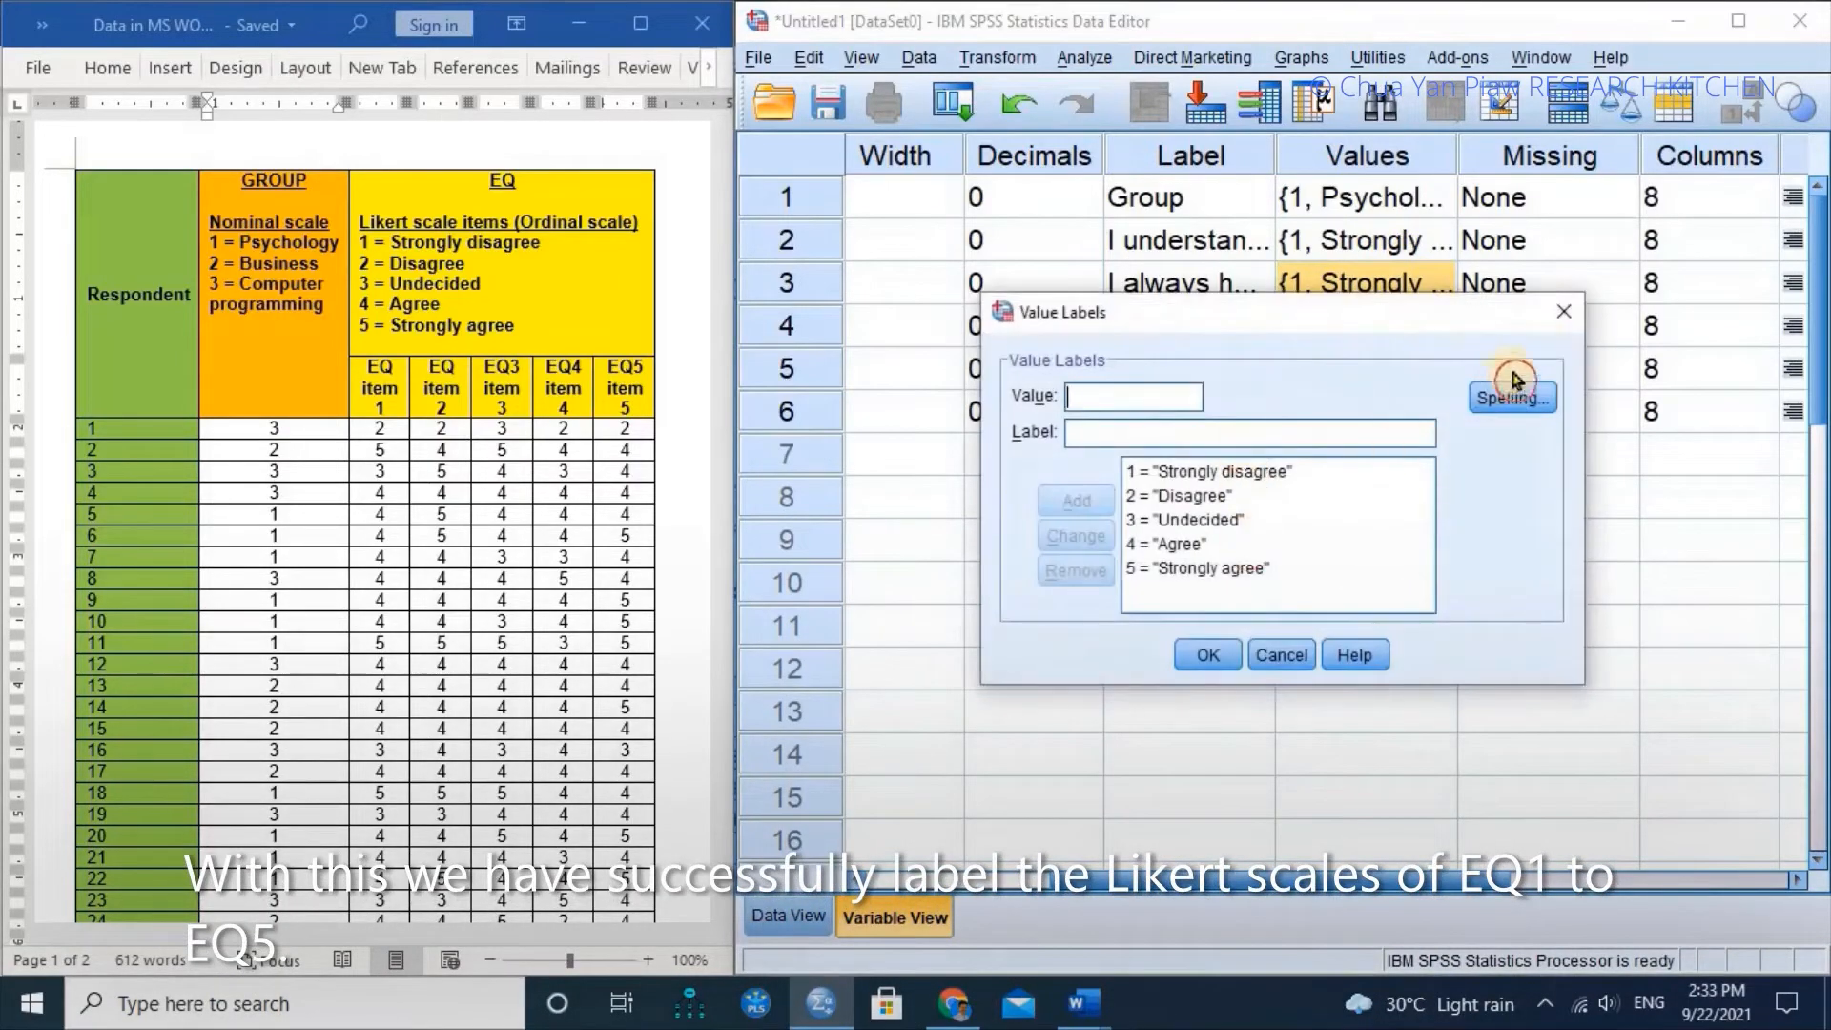
click(1564, 329)
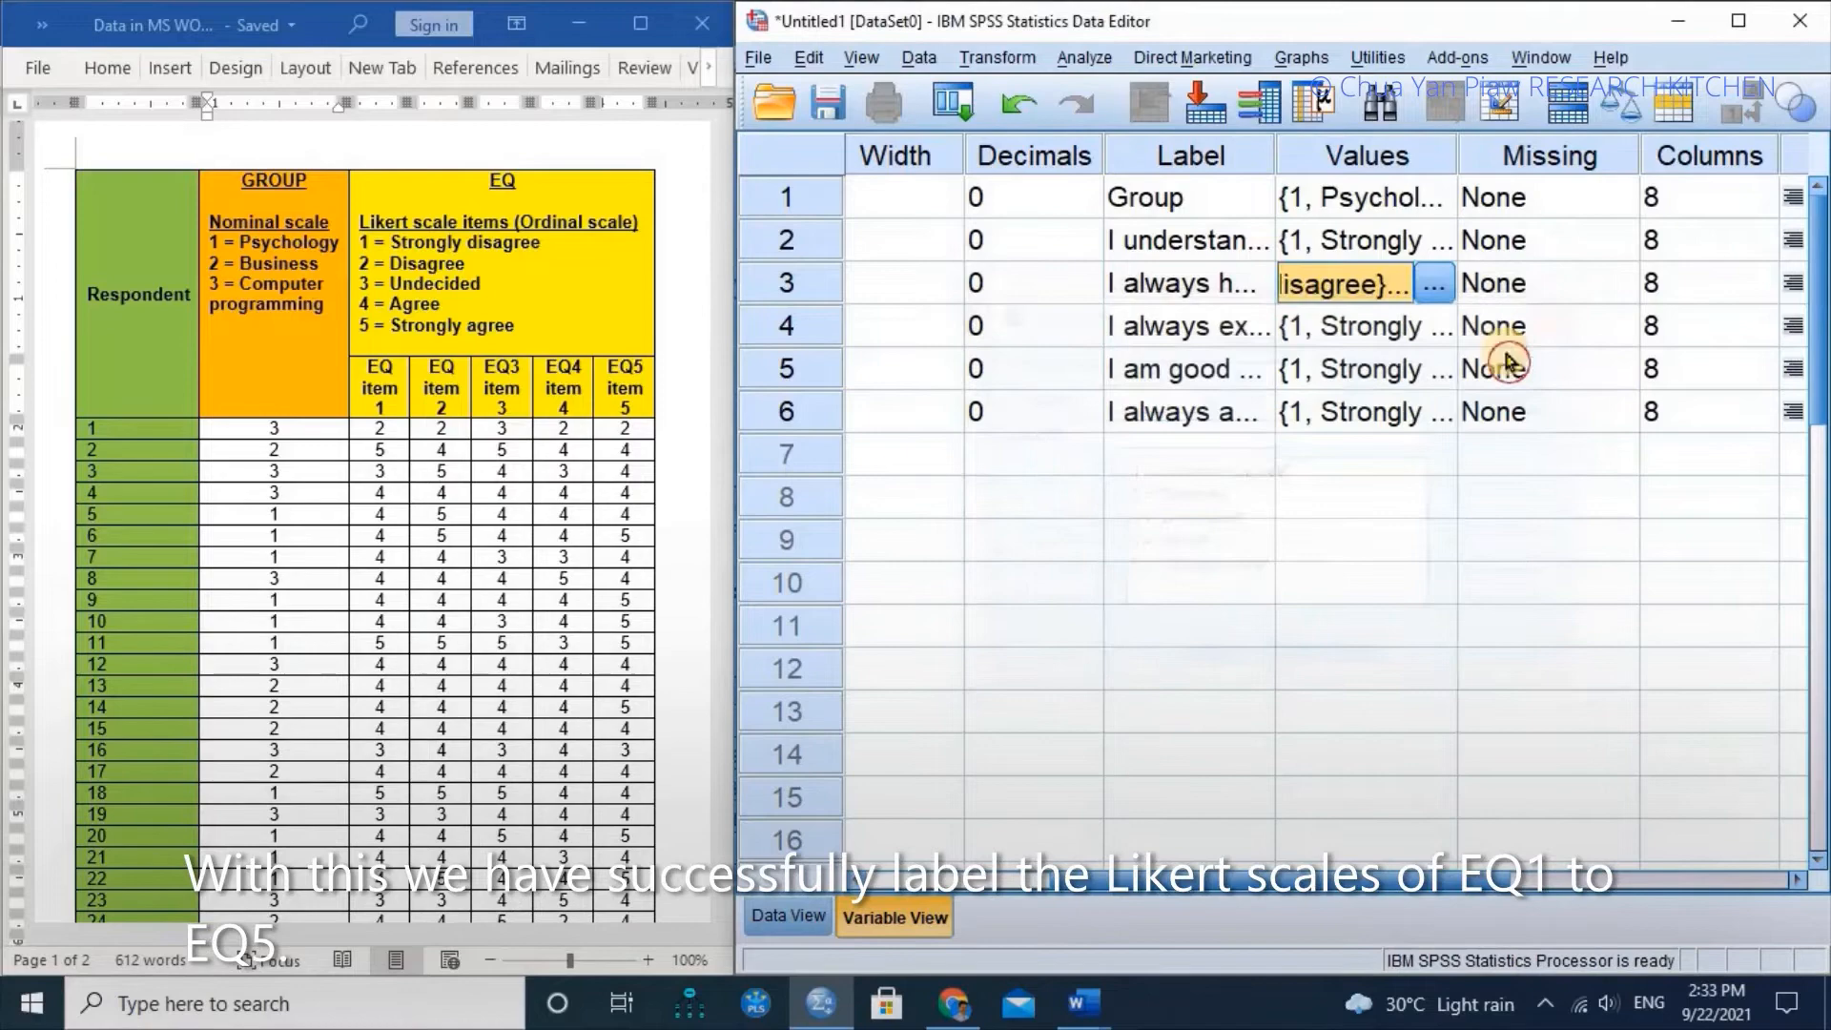
click(1443, 411)
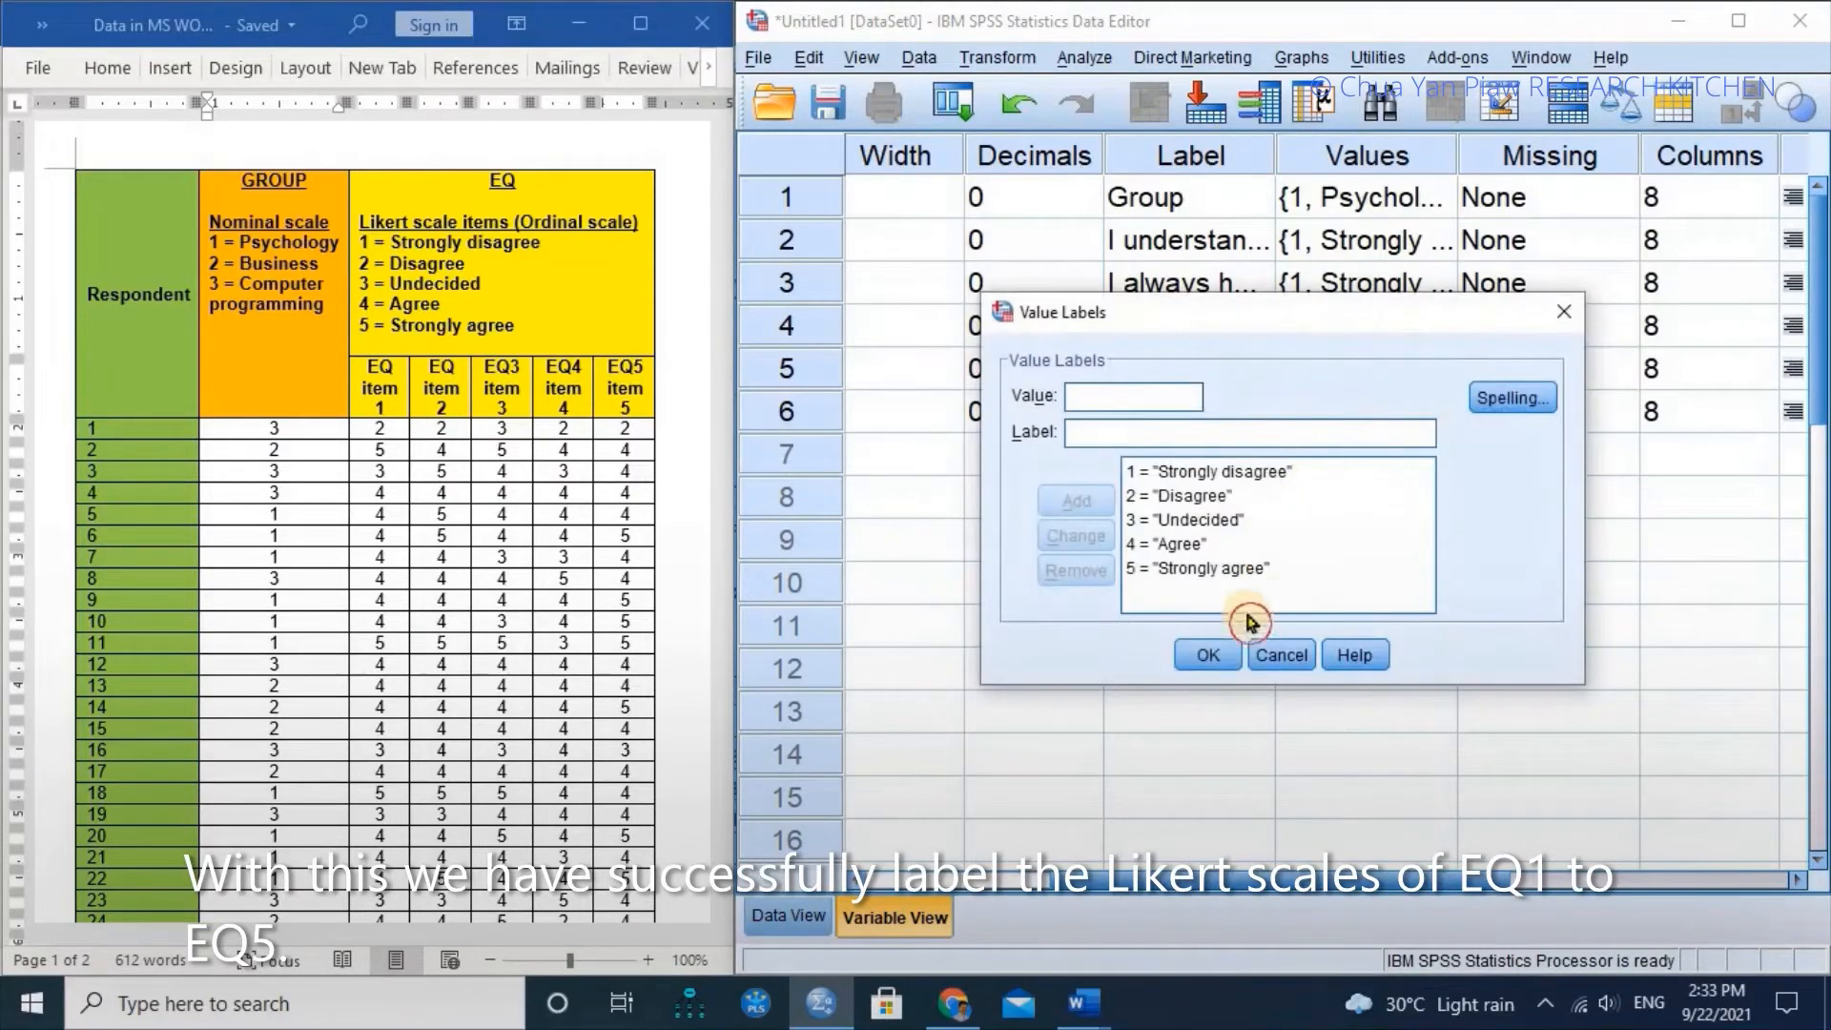
click(1208, 656)
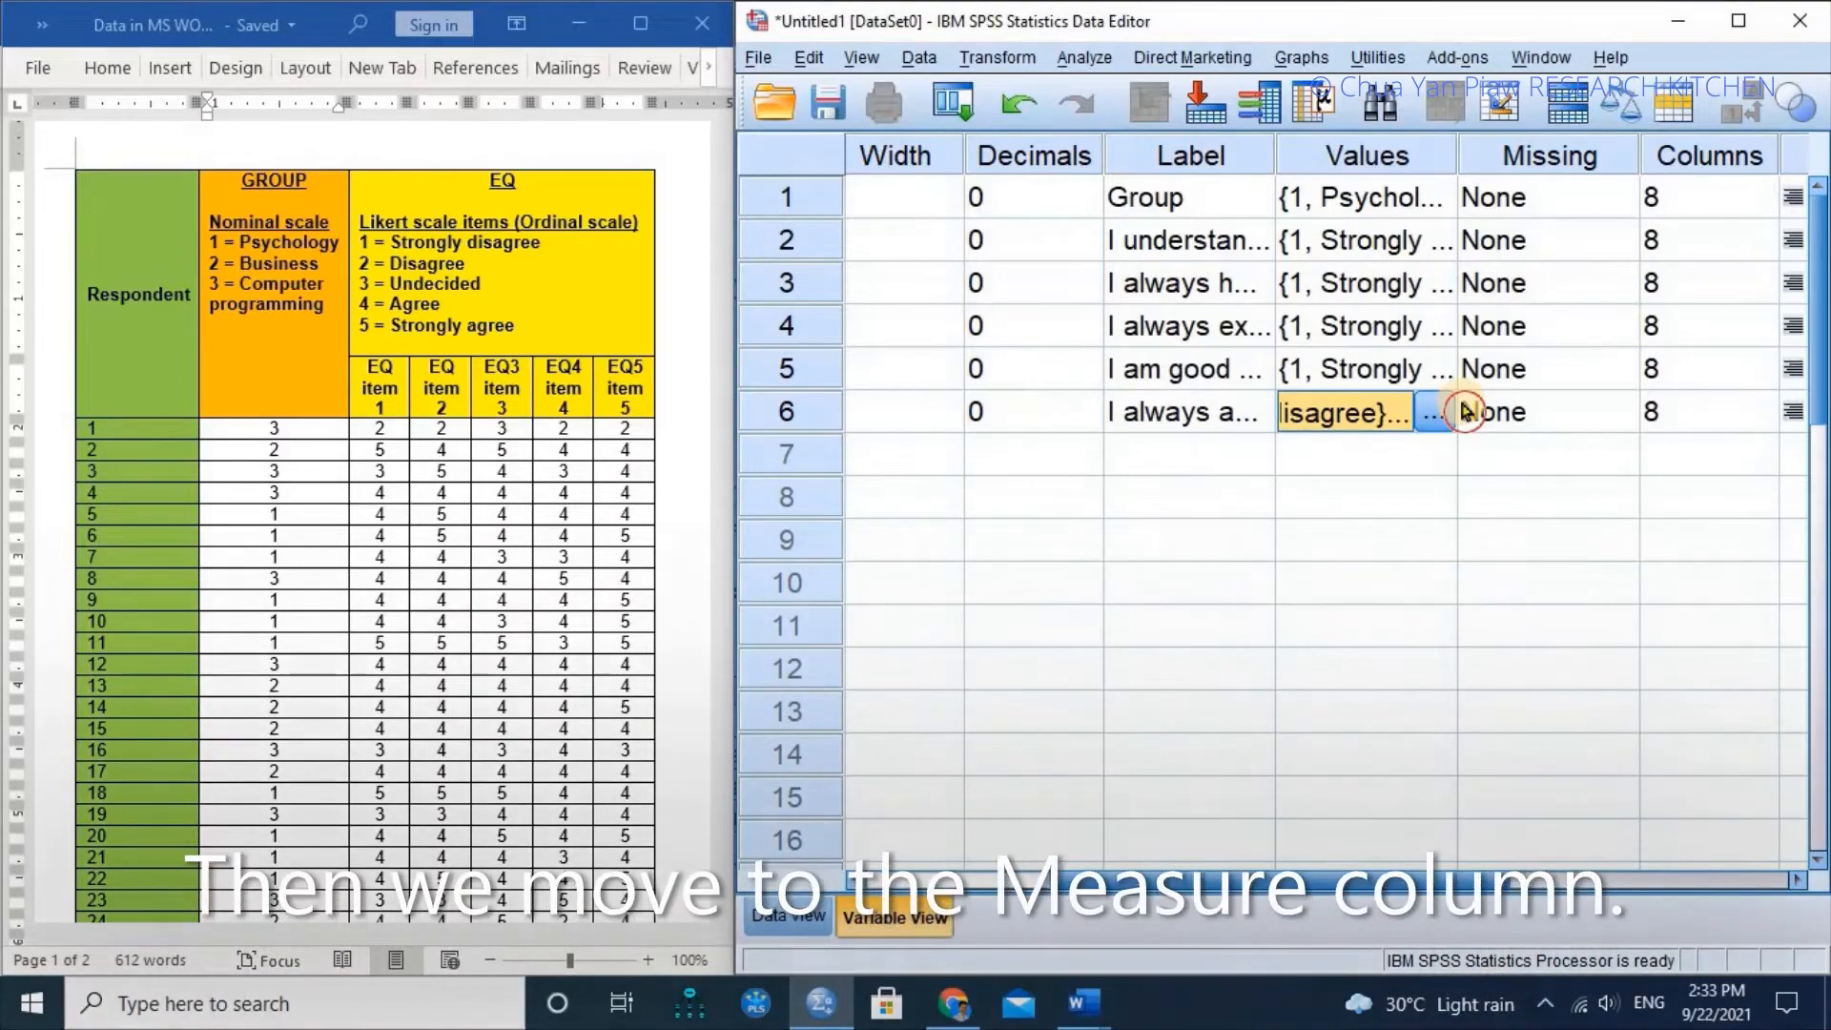
Set the measurement level of the Group variable to Nominal
drag(1157, 883, 1466, 882)
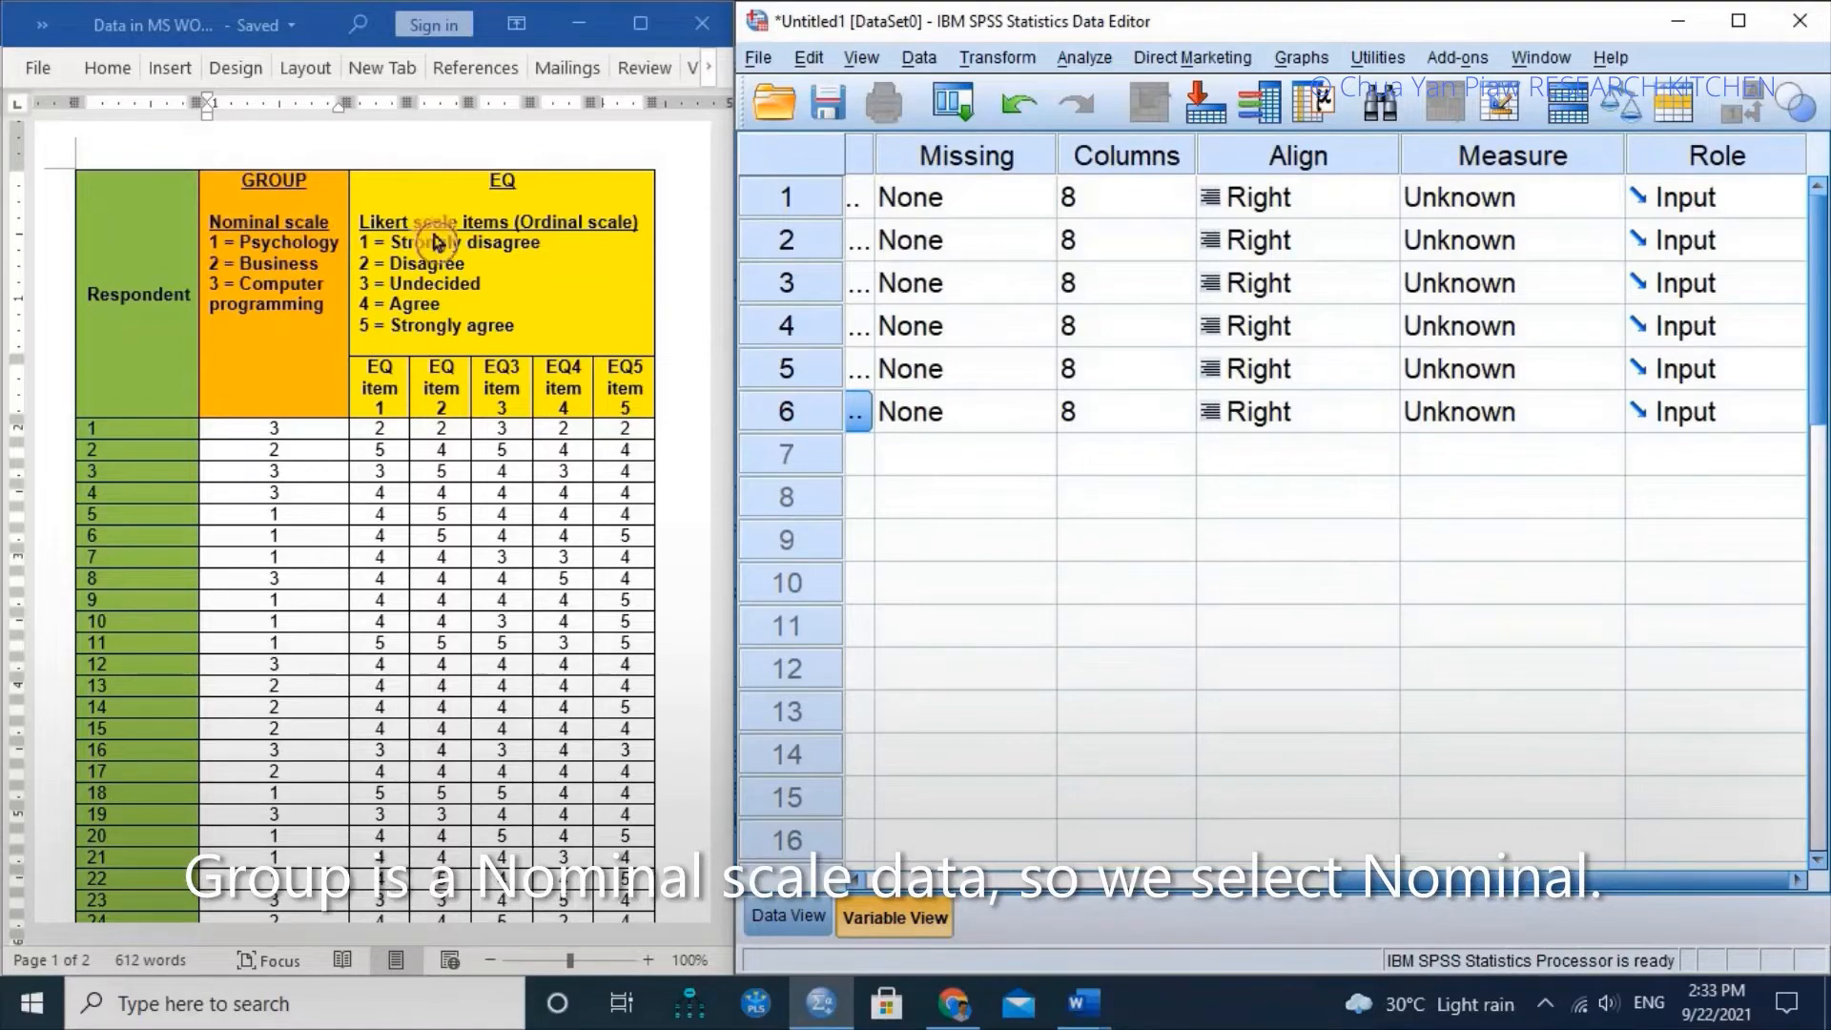
click(1610, 209)
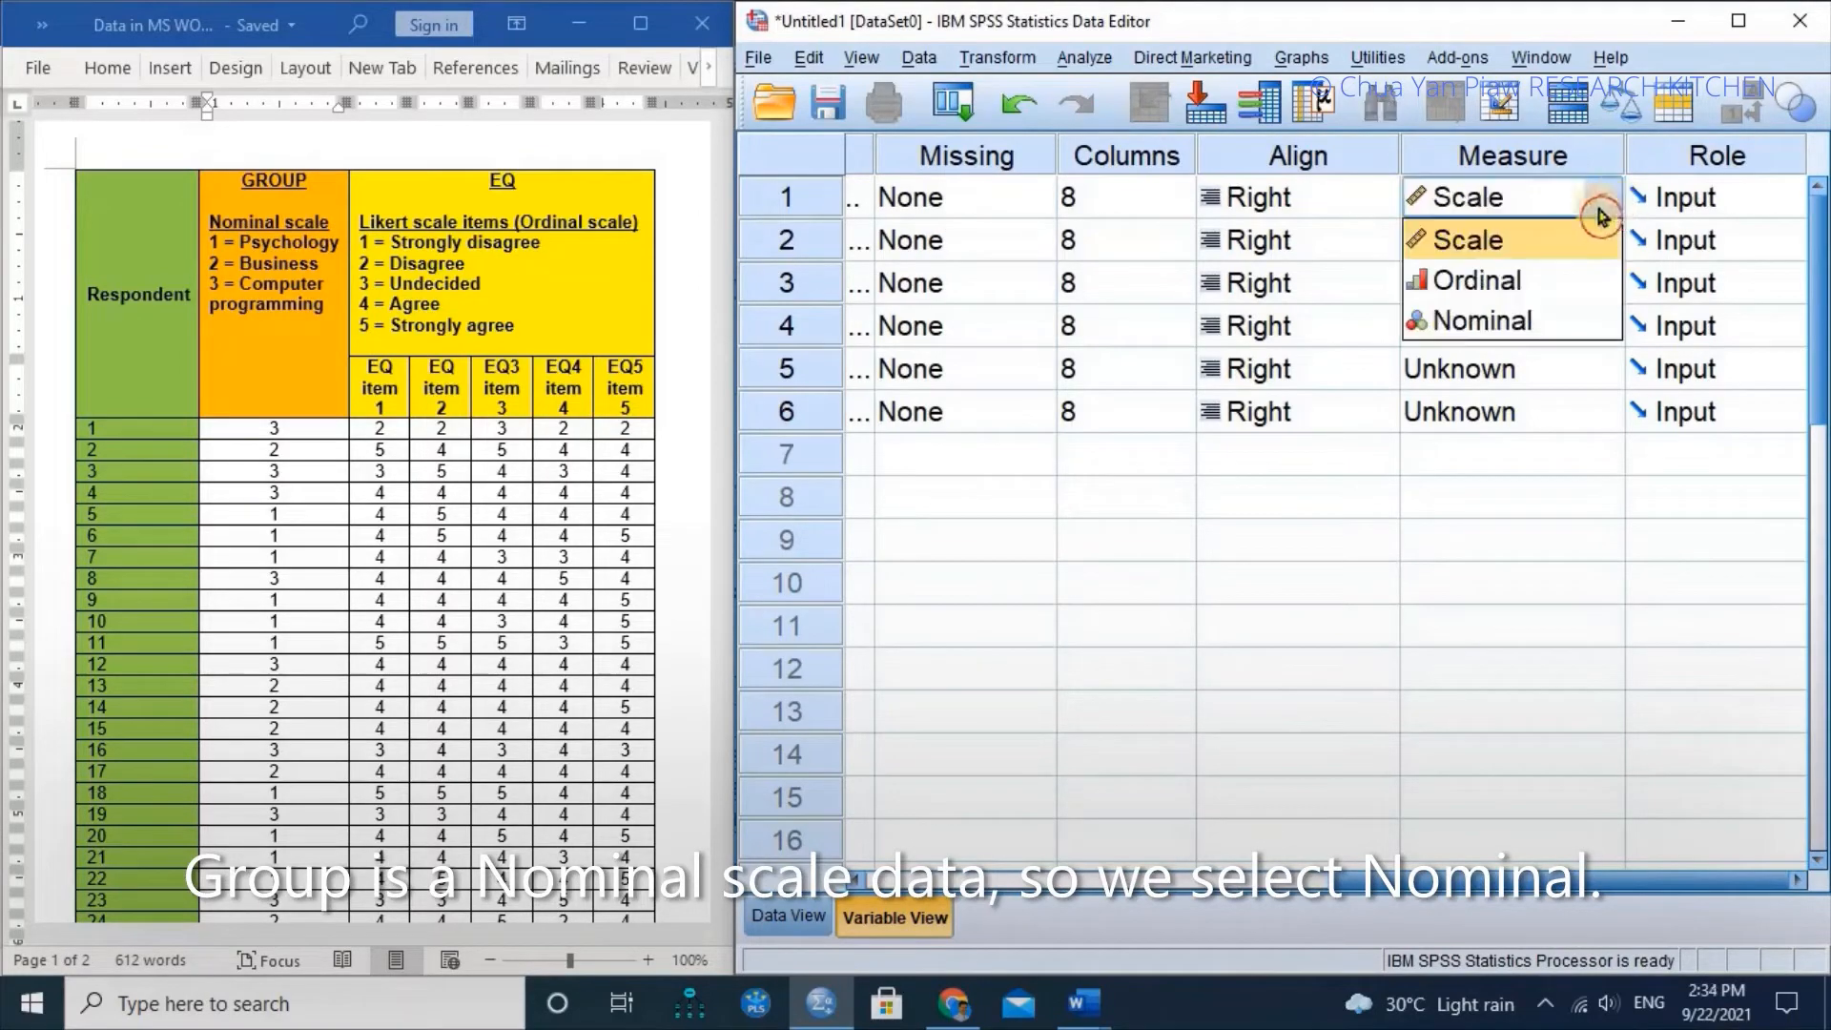
click(1545, 320)
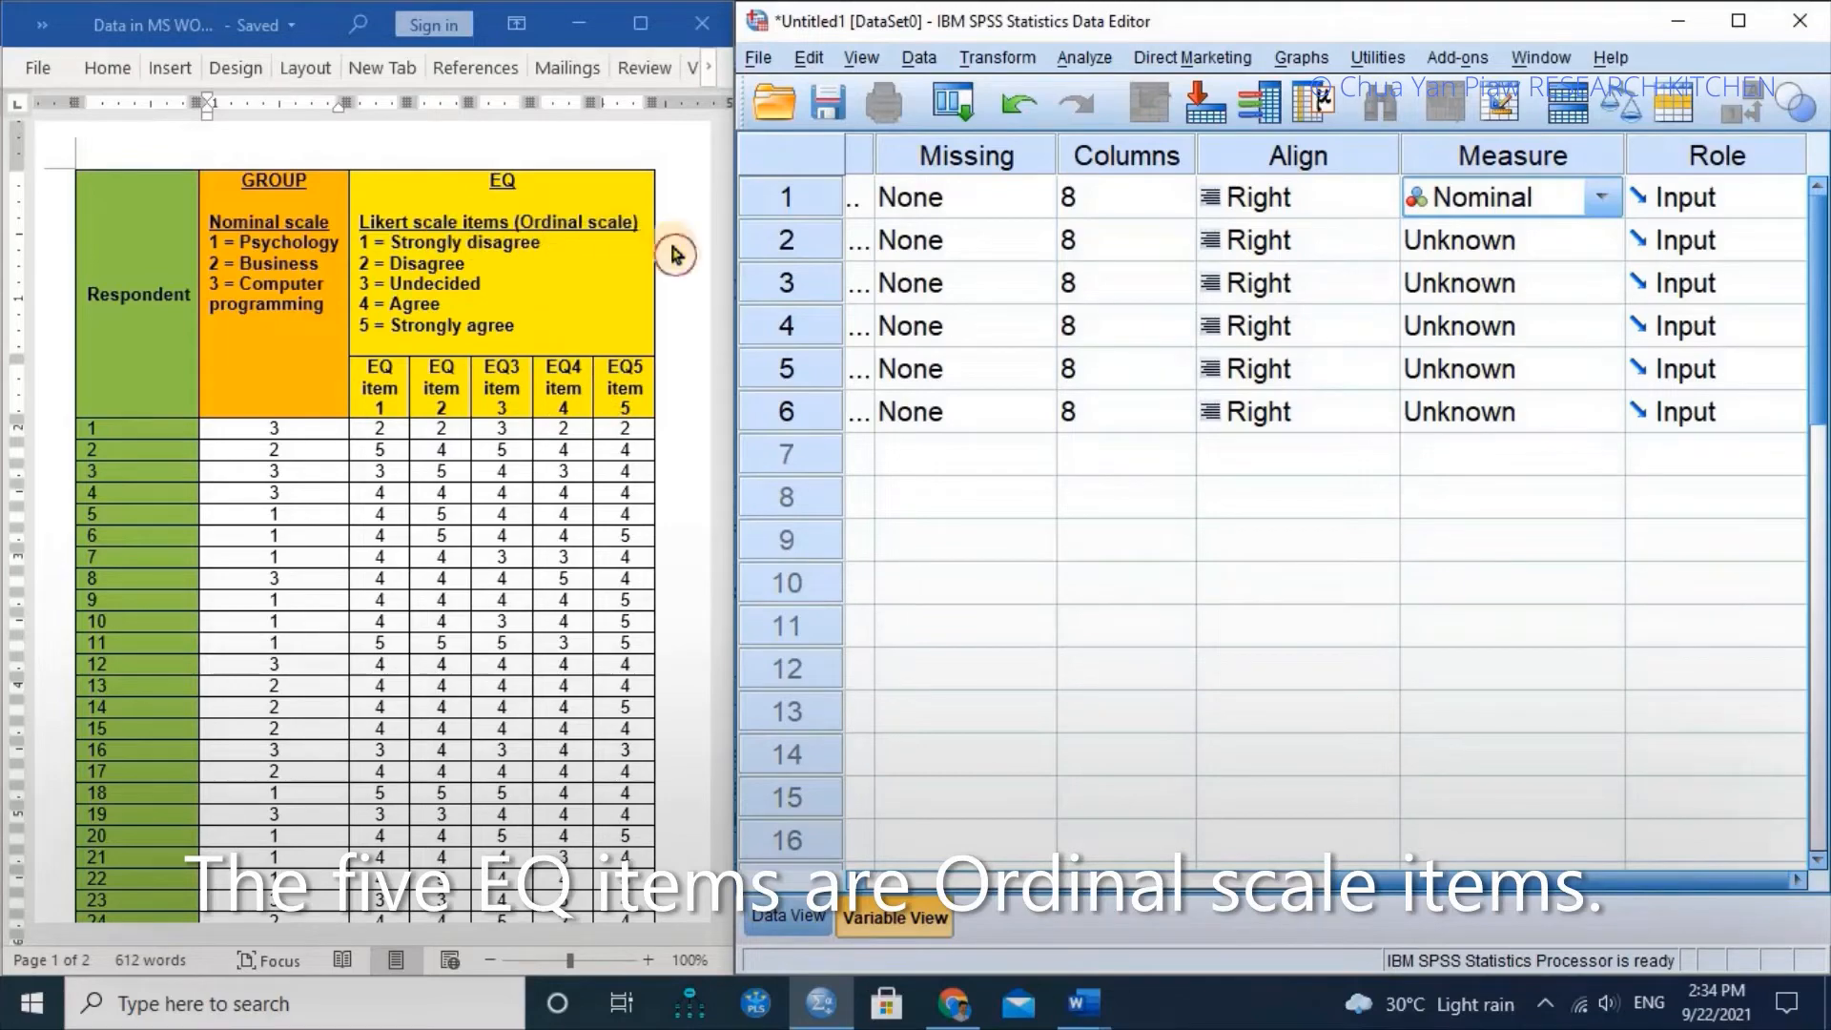
Set the measurement level of EQ1, EQ2 and EQ3 to Ordinal
click(1607, 250)
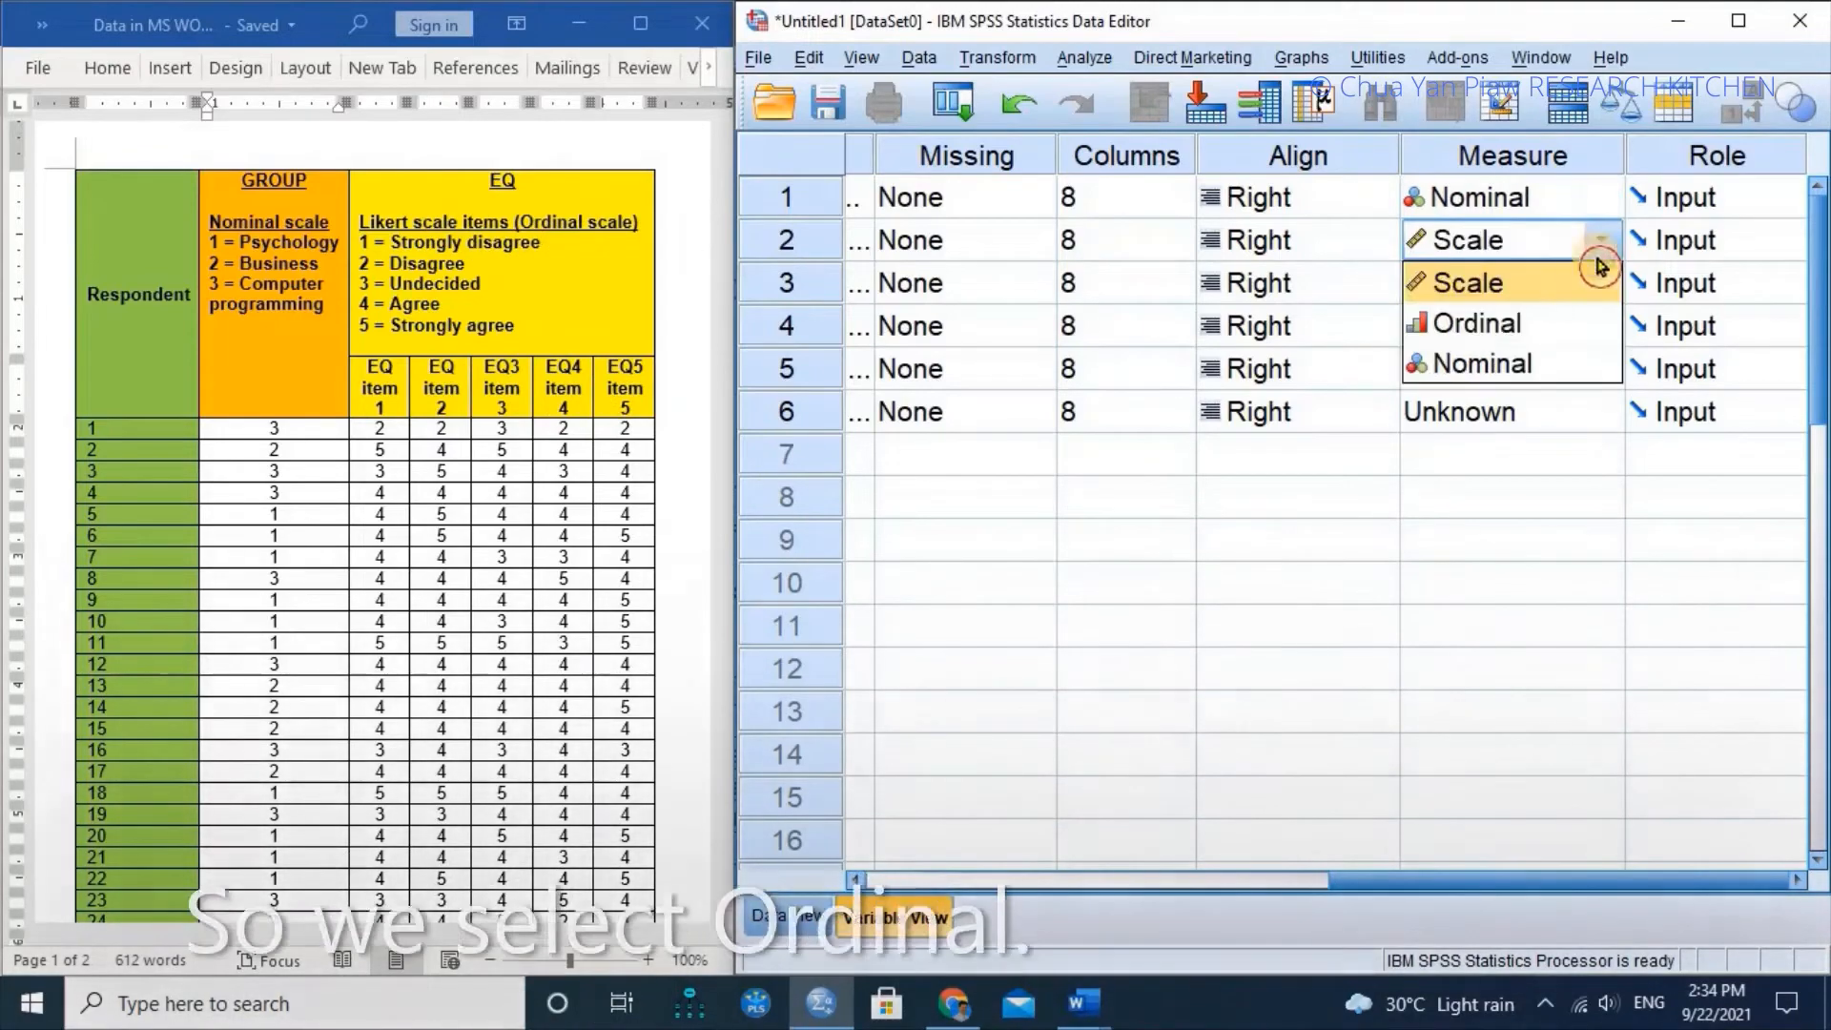
click(1603, 320)
click(1612, 295)
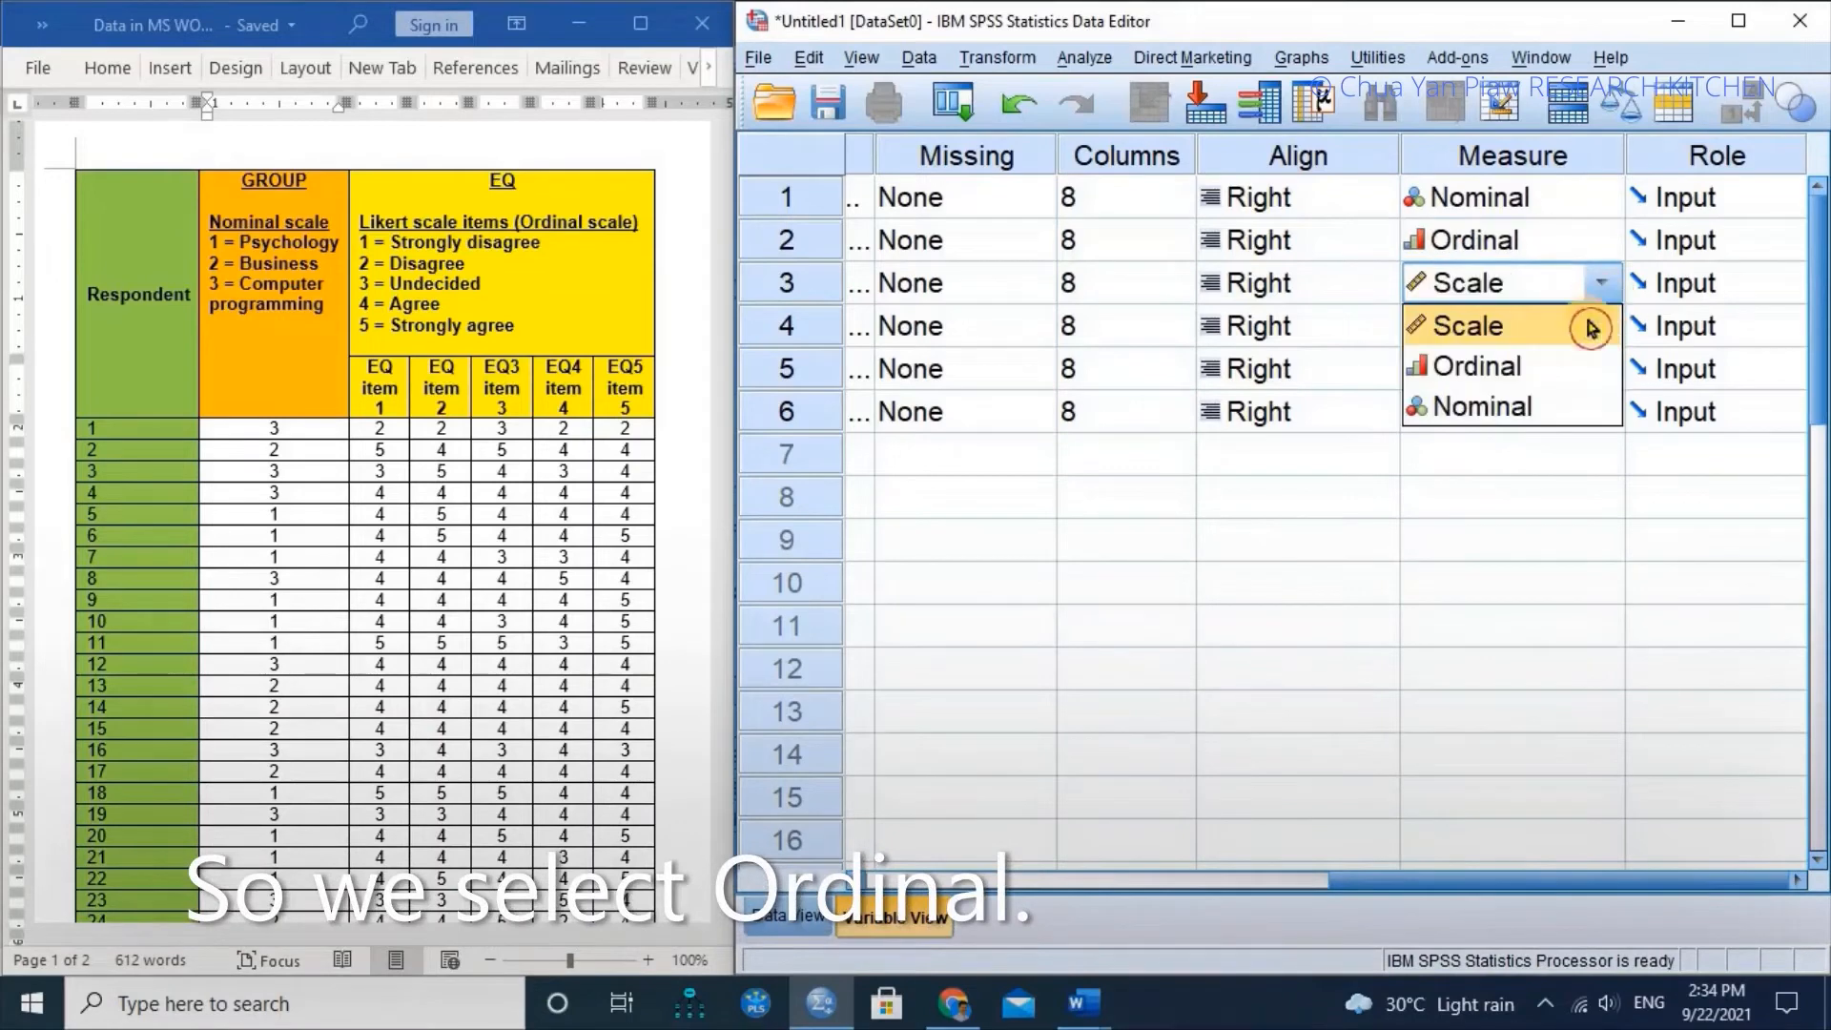
click(1565, 364)
click(1512, 324)
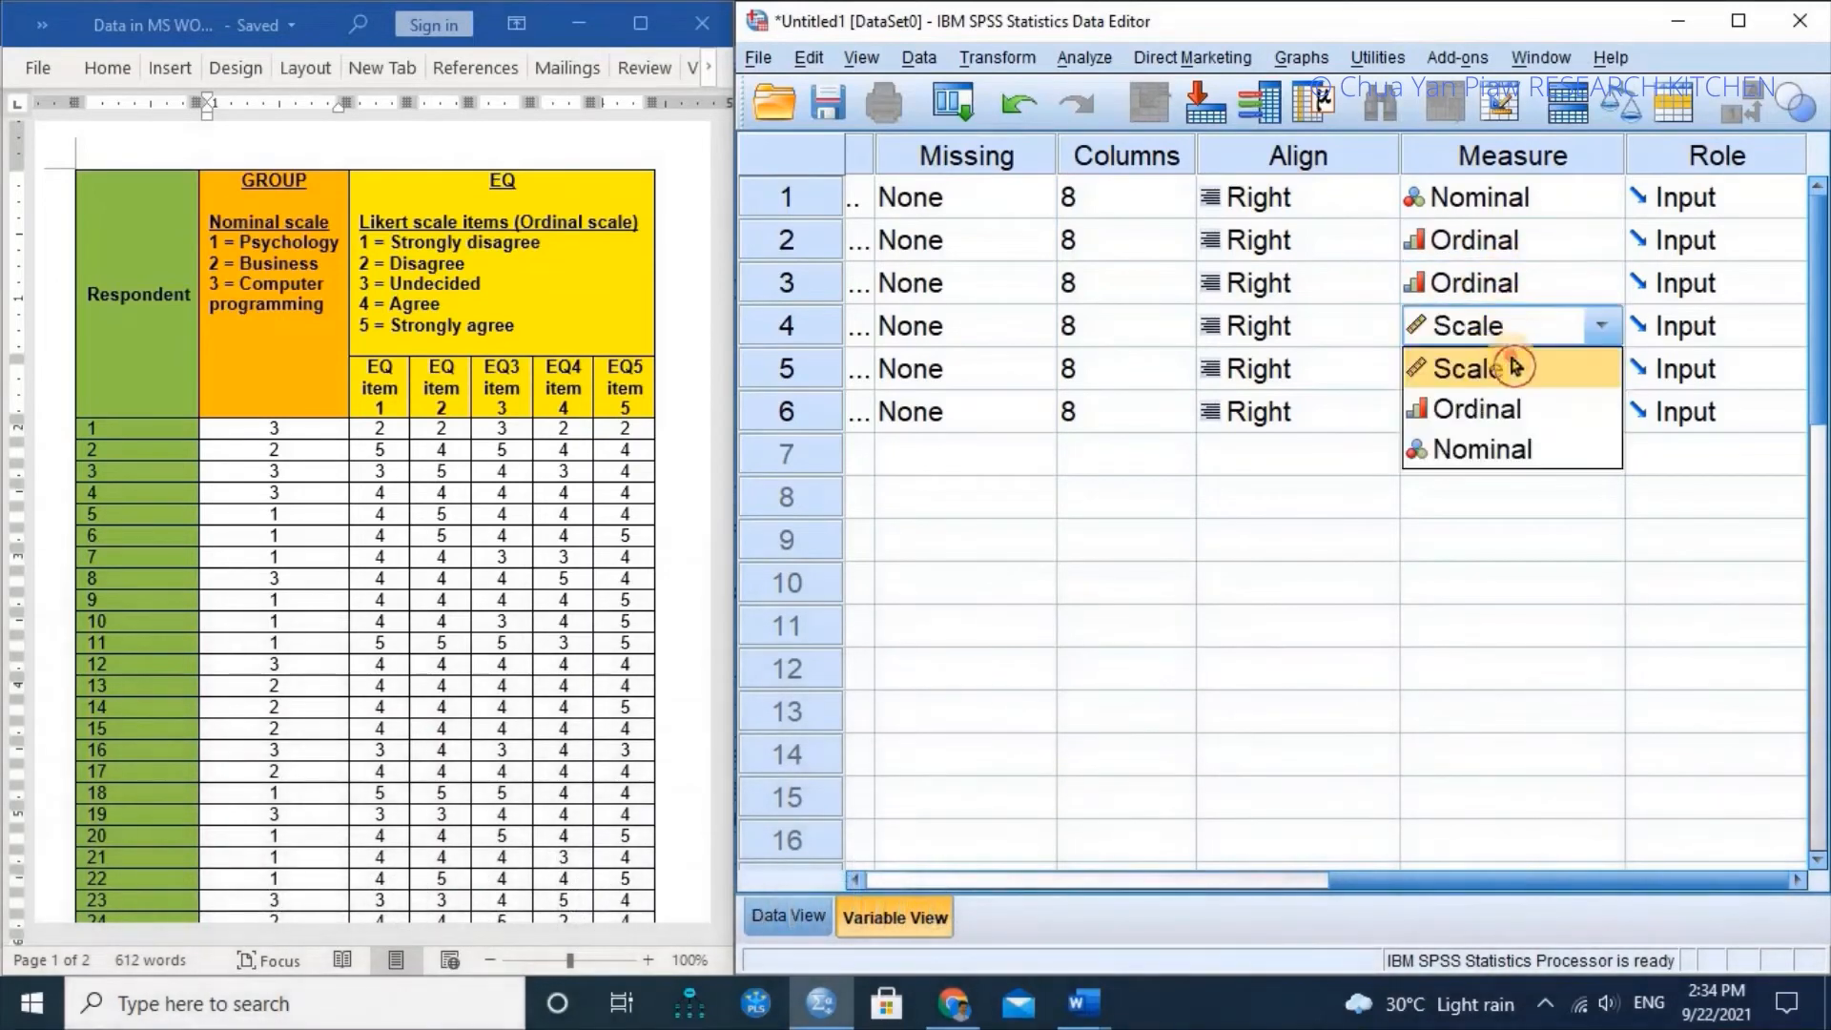
click(1503, 329)
click(1502, 329)
click(1514, 425)
Set the measurement level of EQ4 and EQ5 to Ordinal
click(1605, 372)
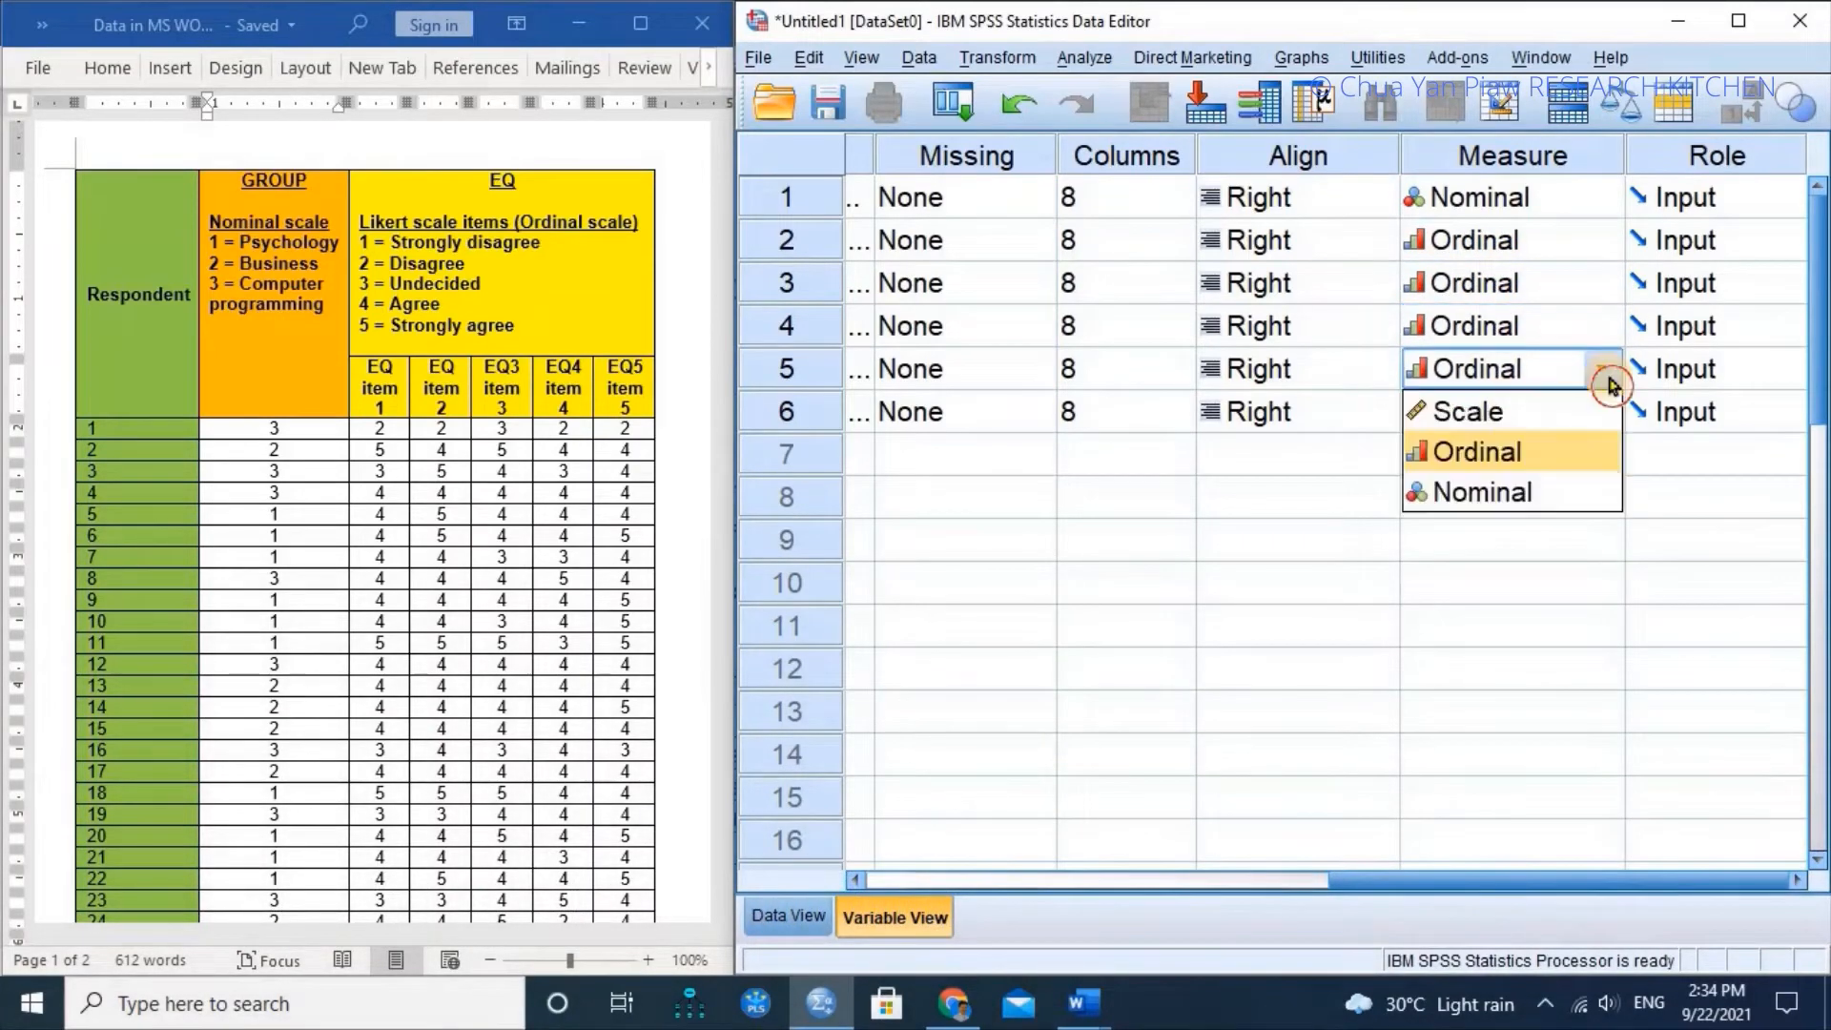
click(1527, 451)
click(1627, 413)
click(1612, 413)
click(1560, 495)
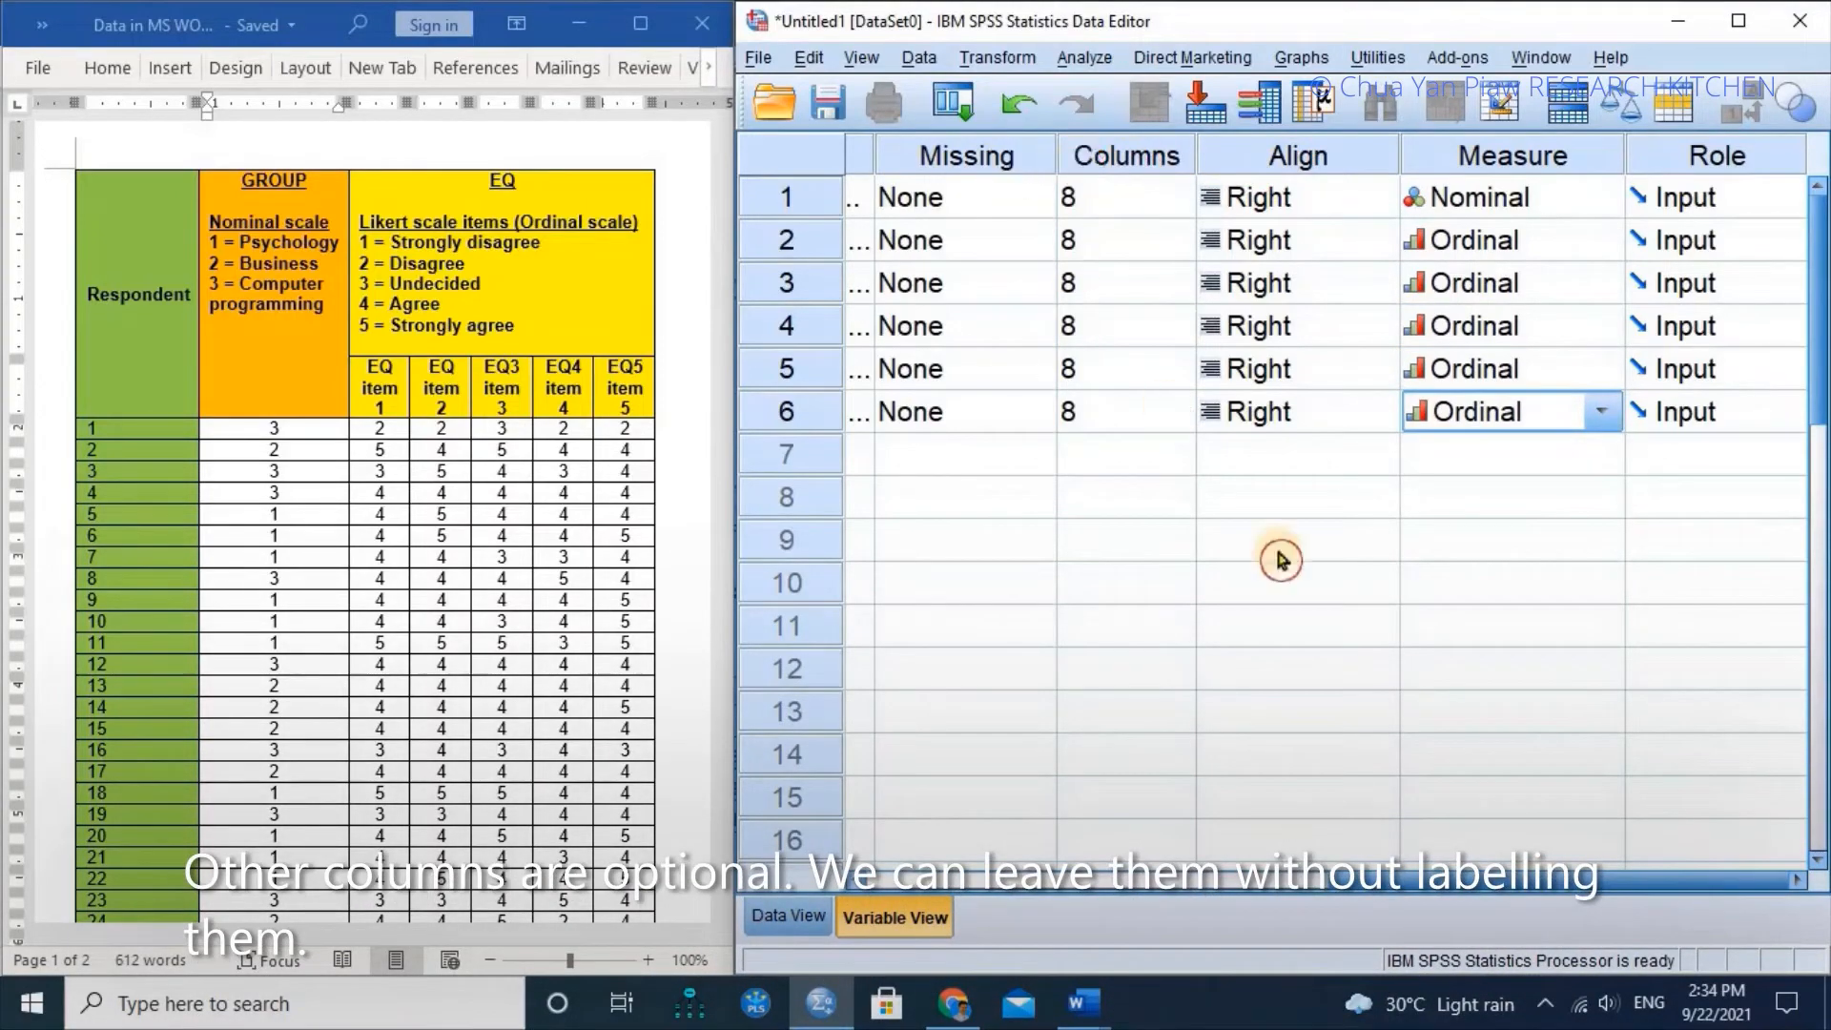
Show the data grid, then in the Word table copy the Group and EQ item values of respondents 1 to 80
drag(1410, 879, 930, 852)
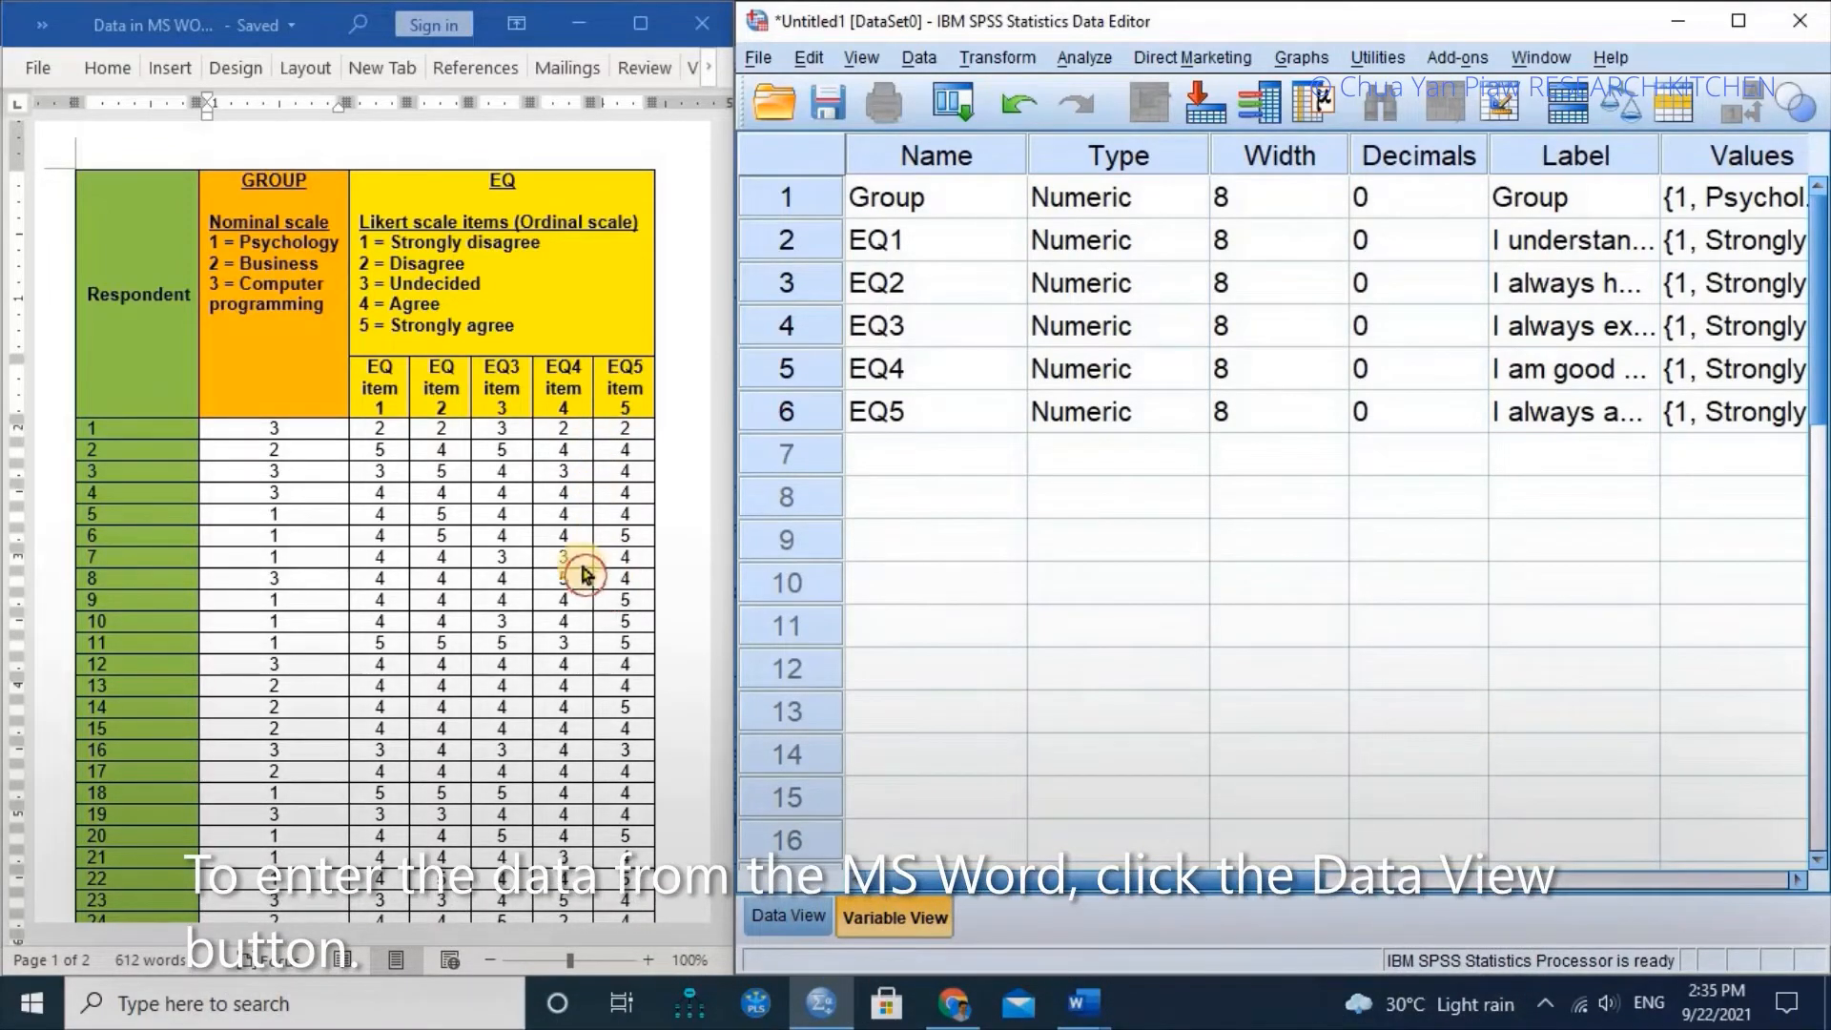
click(771, 919)
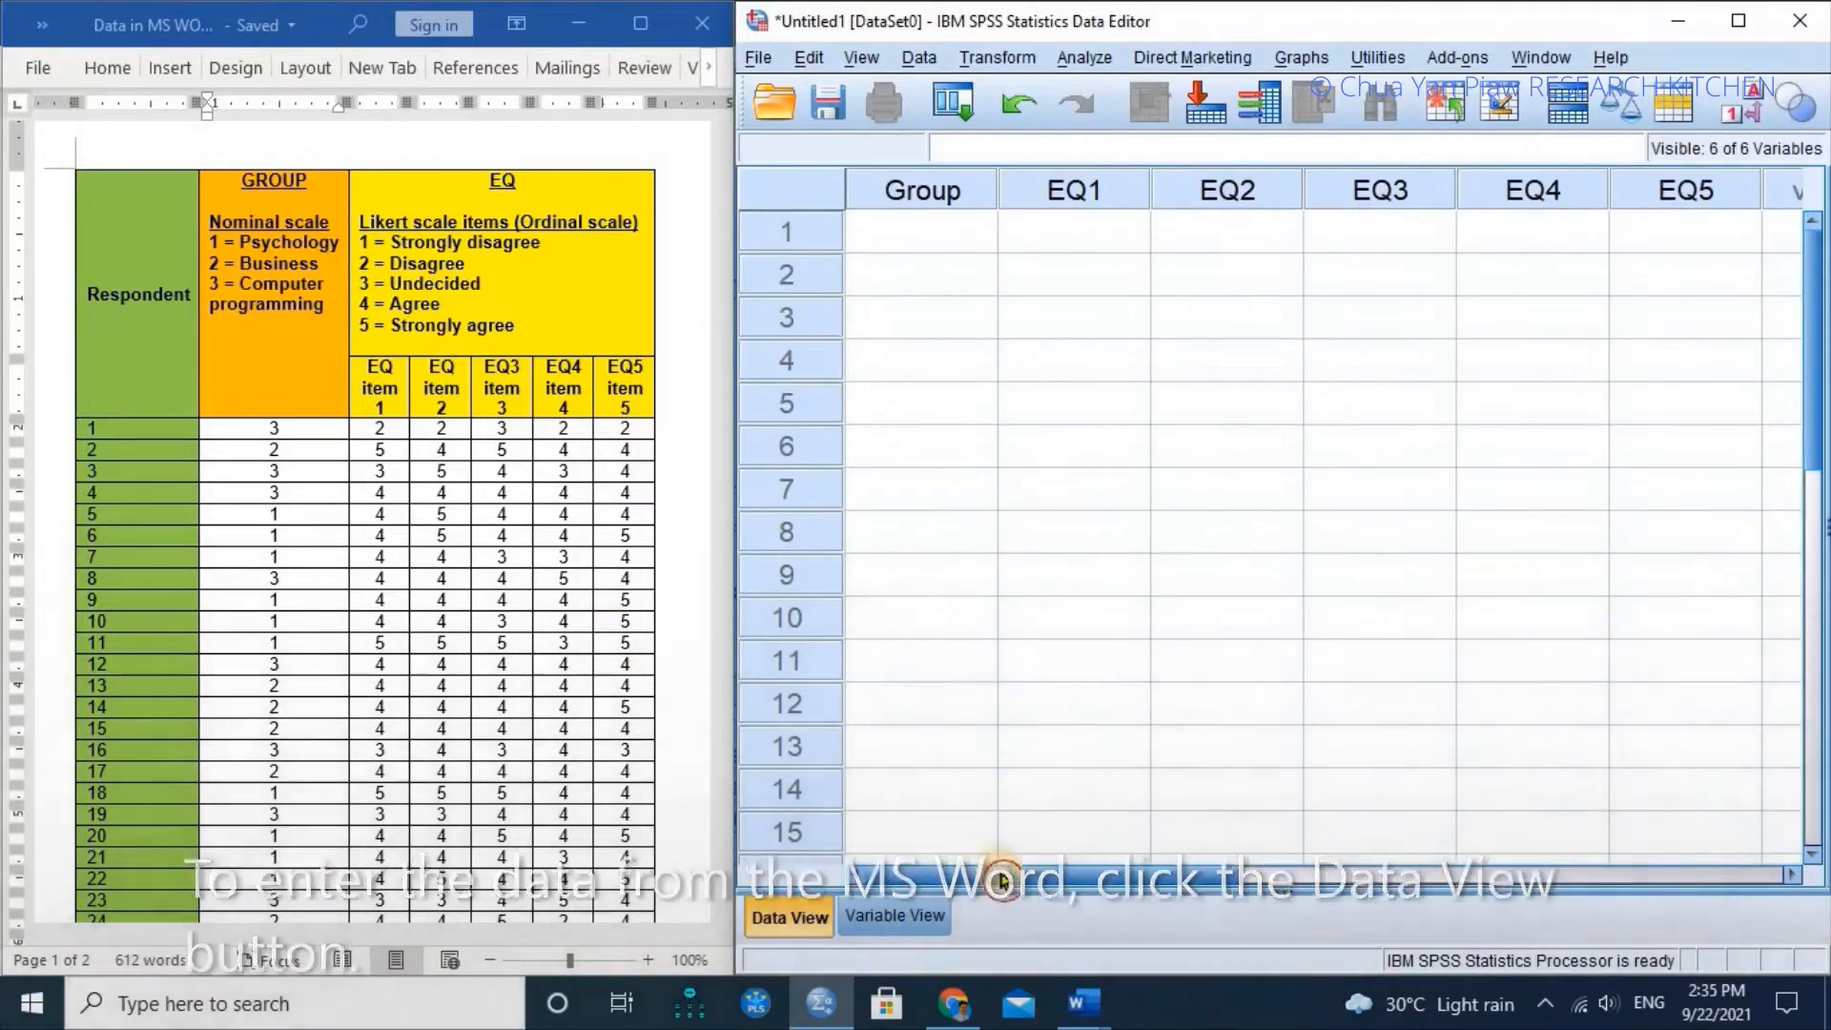
drag(272, 429, 619, 958)
drag(618, 959, 625, 739)
right_click(386, 313)
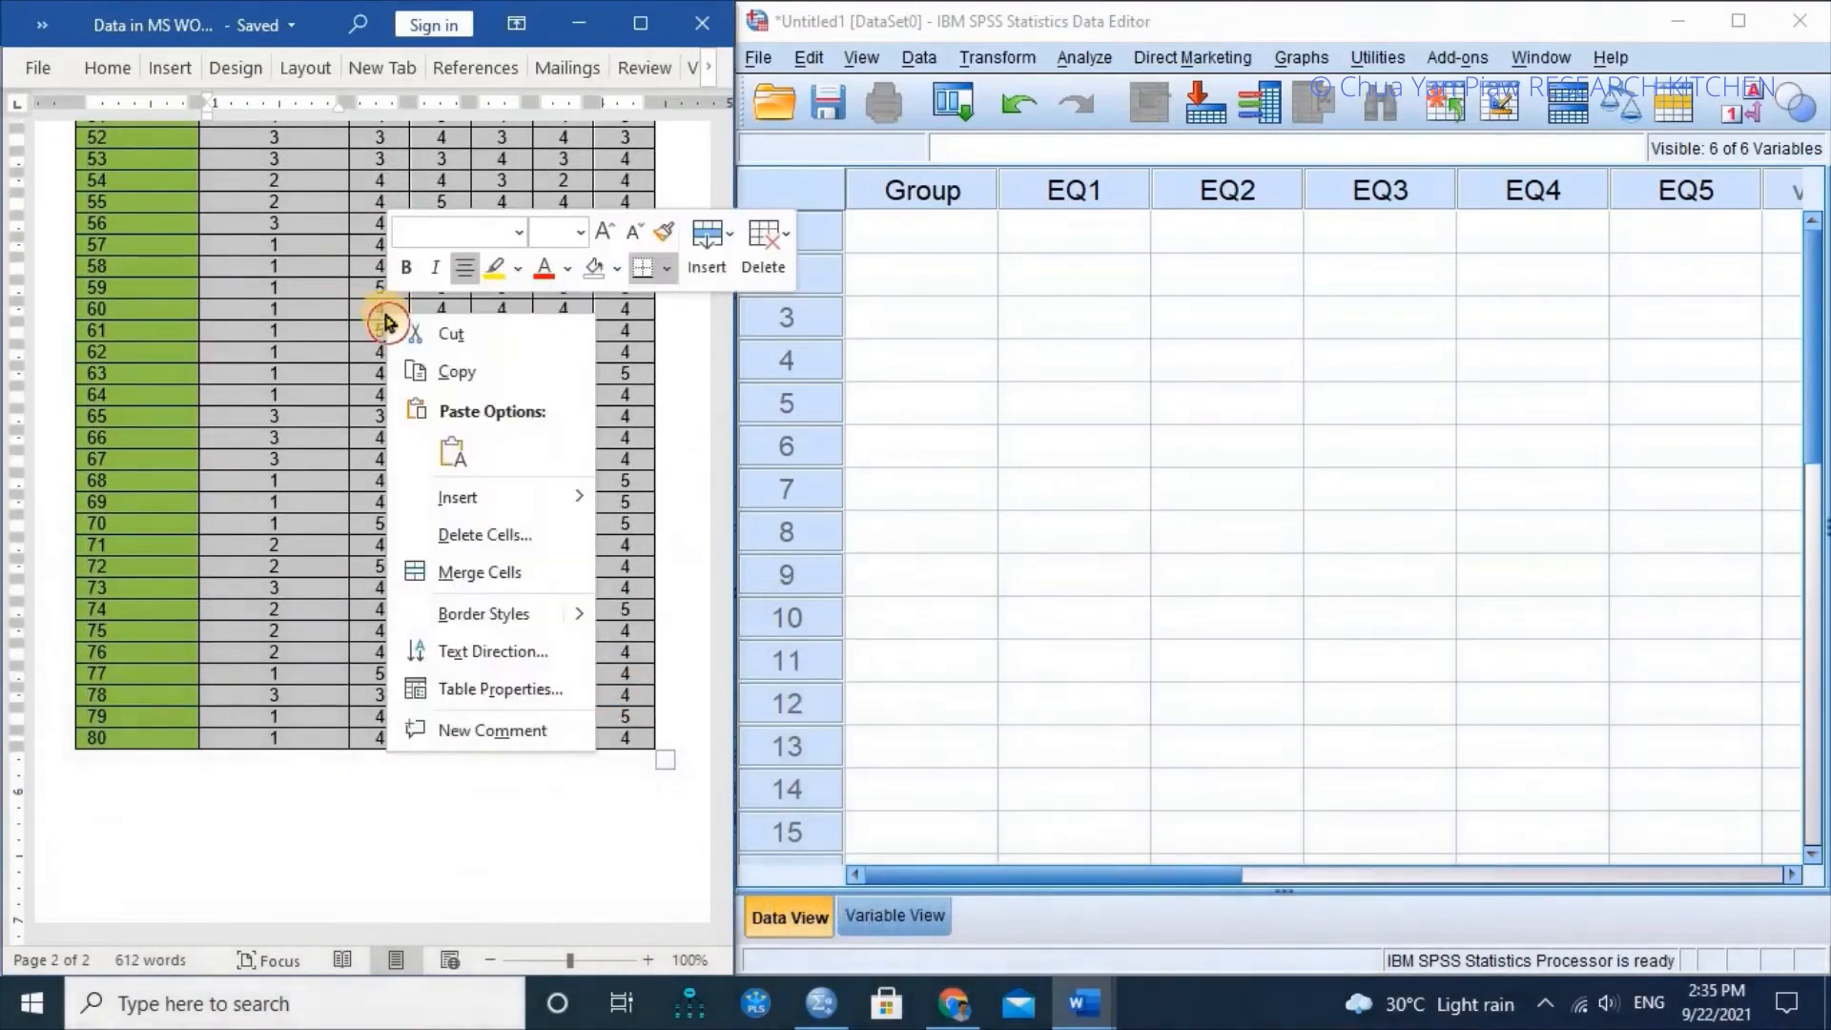
click(439, 374)
Paste the copied survey data into the SPSS data grid from the first Group cell and look through the pasted rows
click(896, 245)
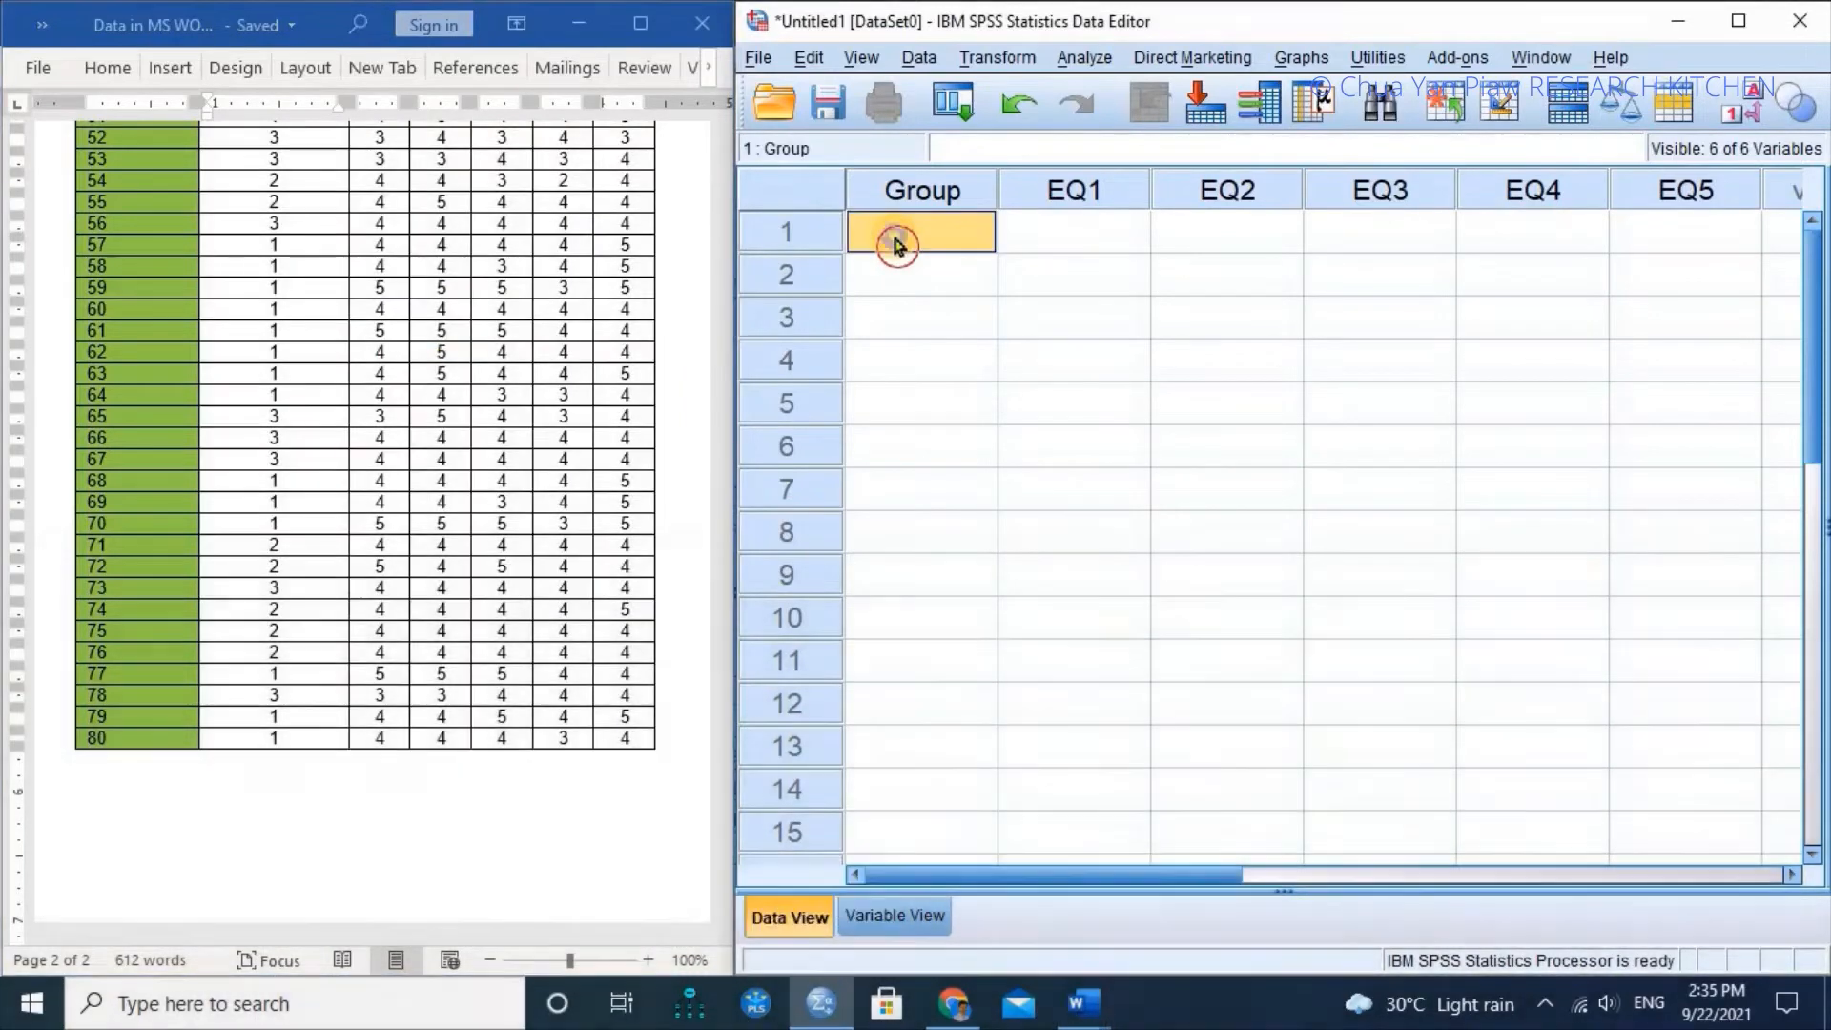
right_click(897, 244)
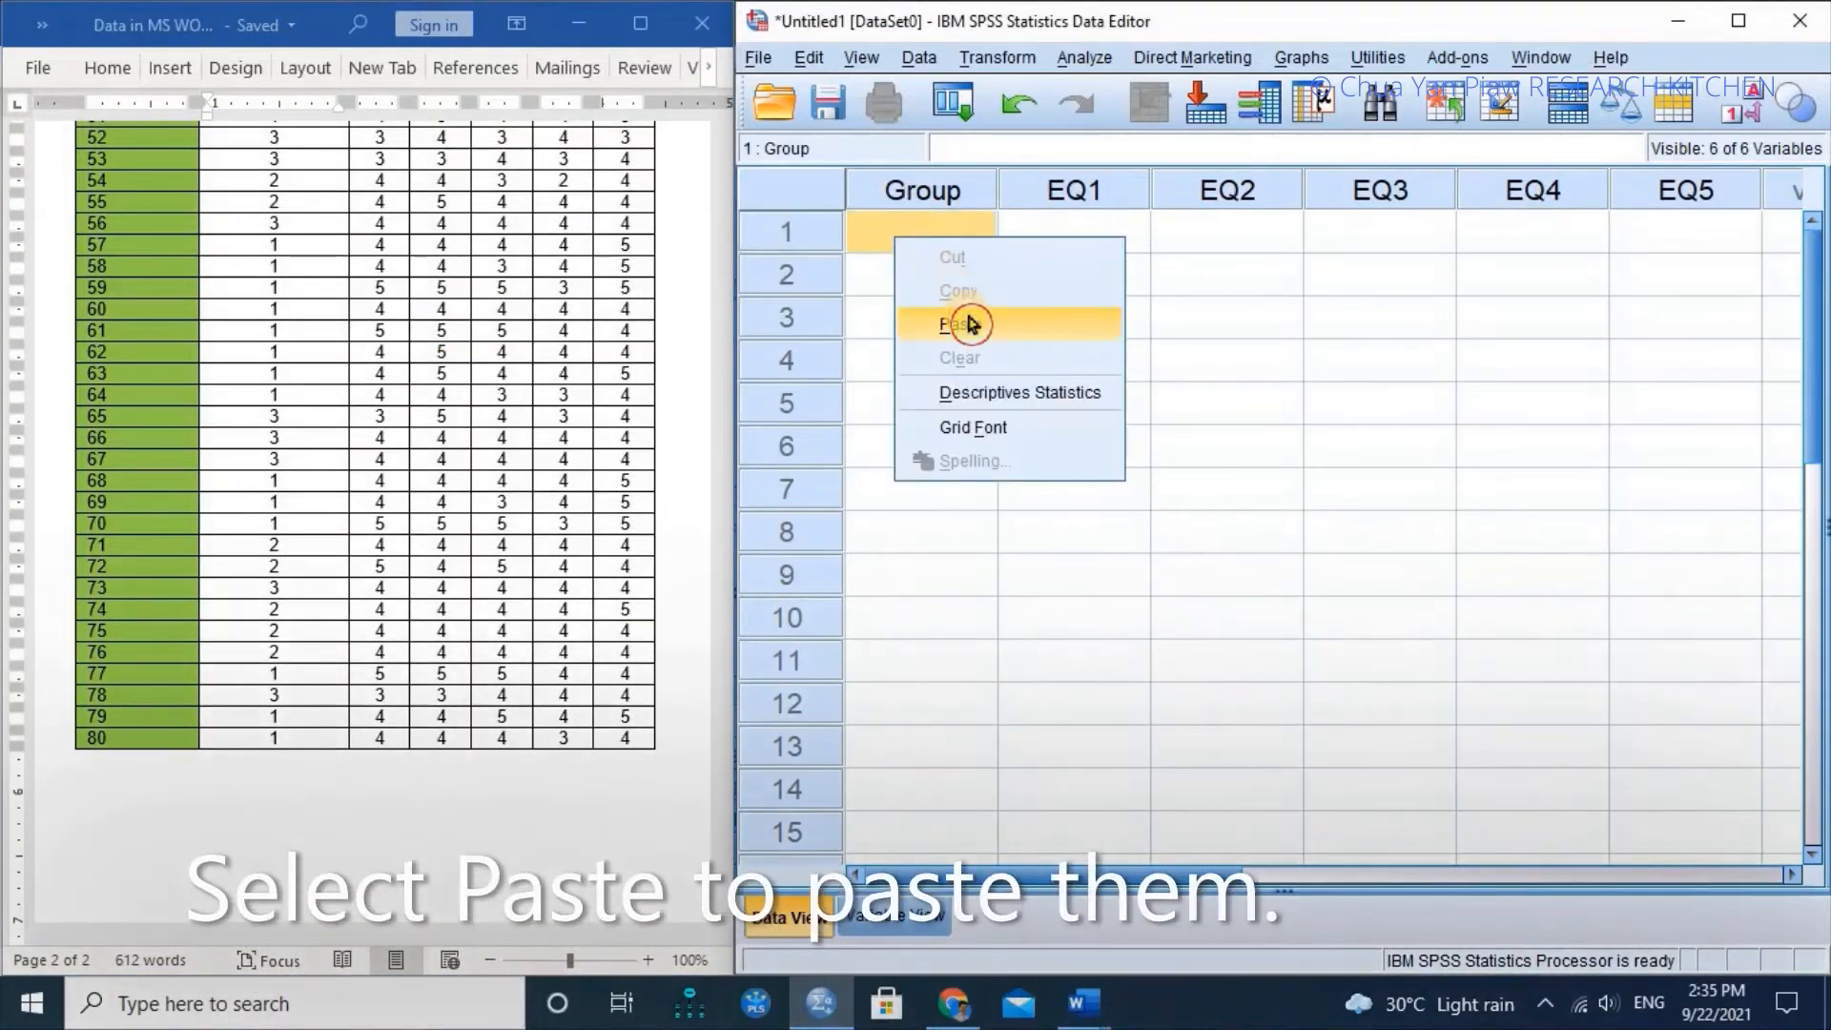
click(971, 324)
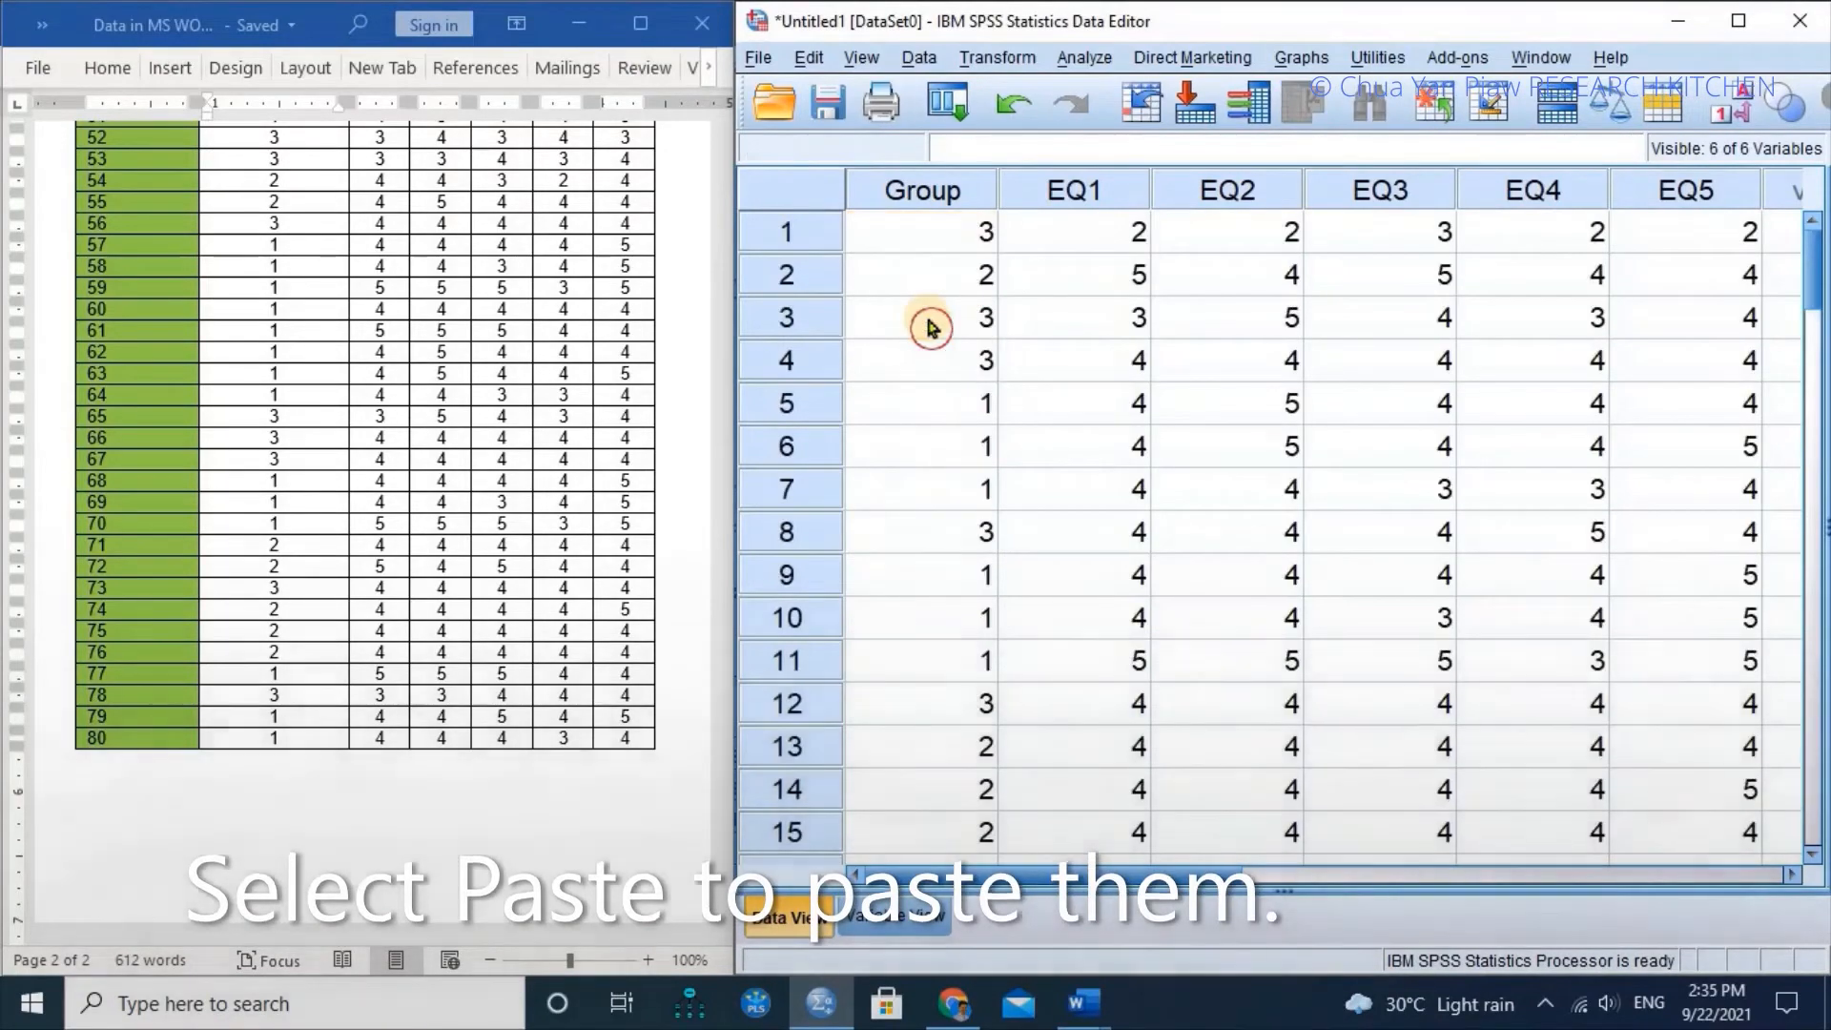
drag(1812, 248, 1813, 564)
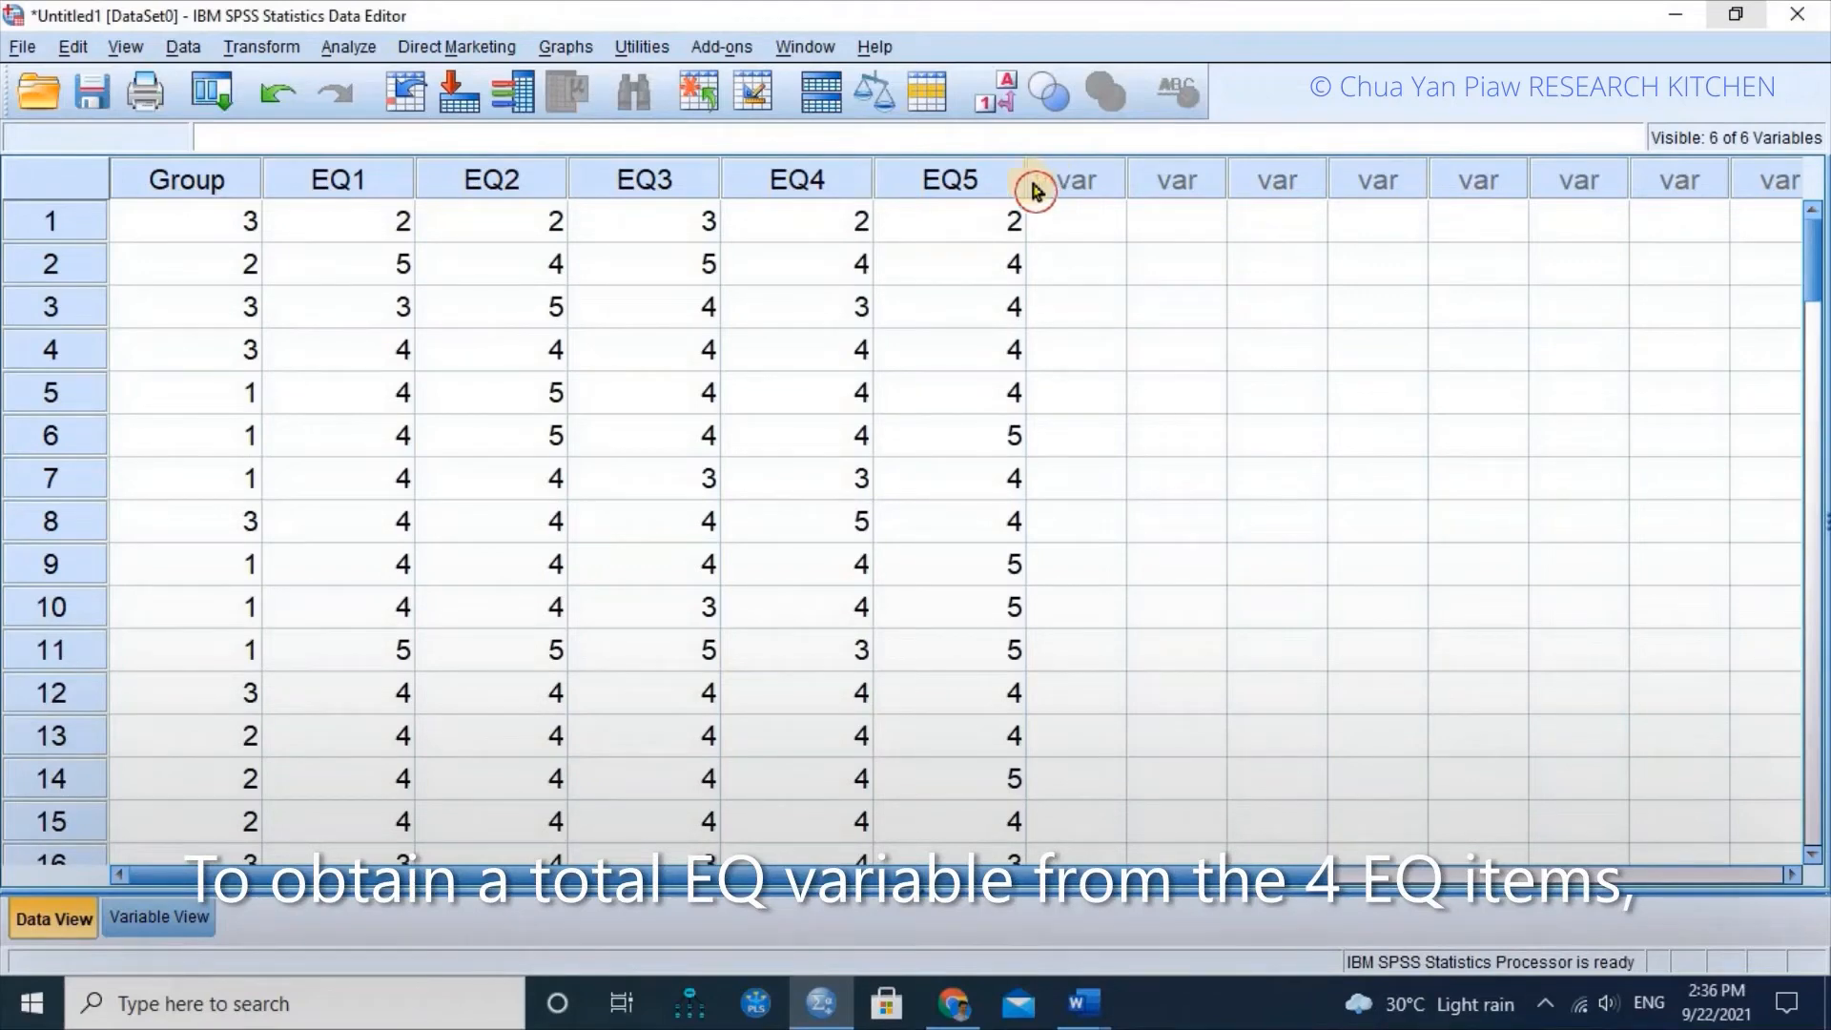
Start computing a new variable with the target name Total_EQ and display the source list by variable names
click(276, 48)
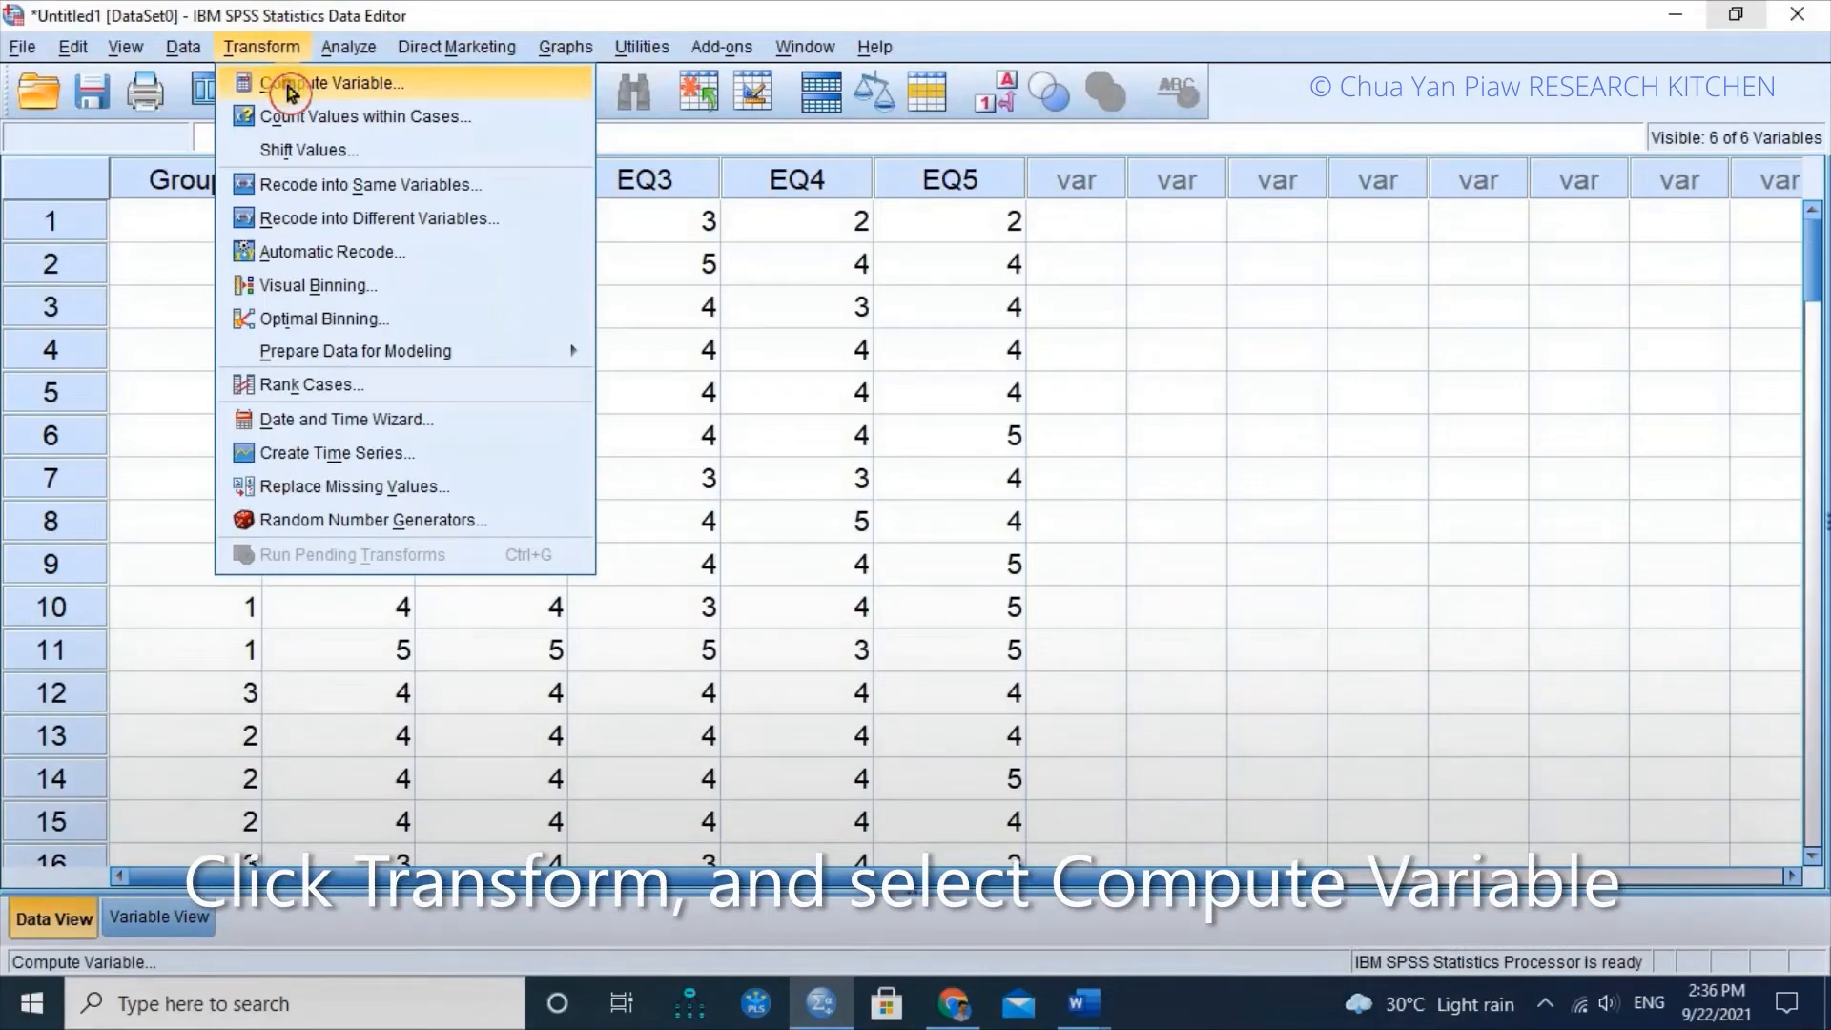
click(289, 86)
text(Total)
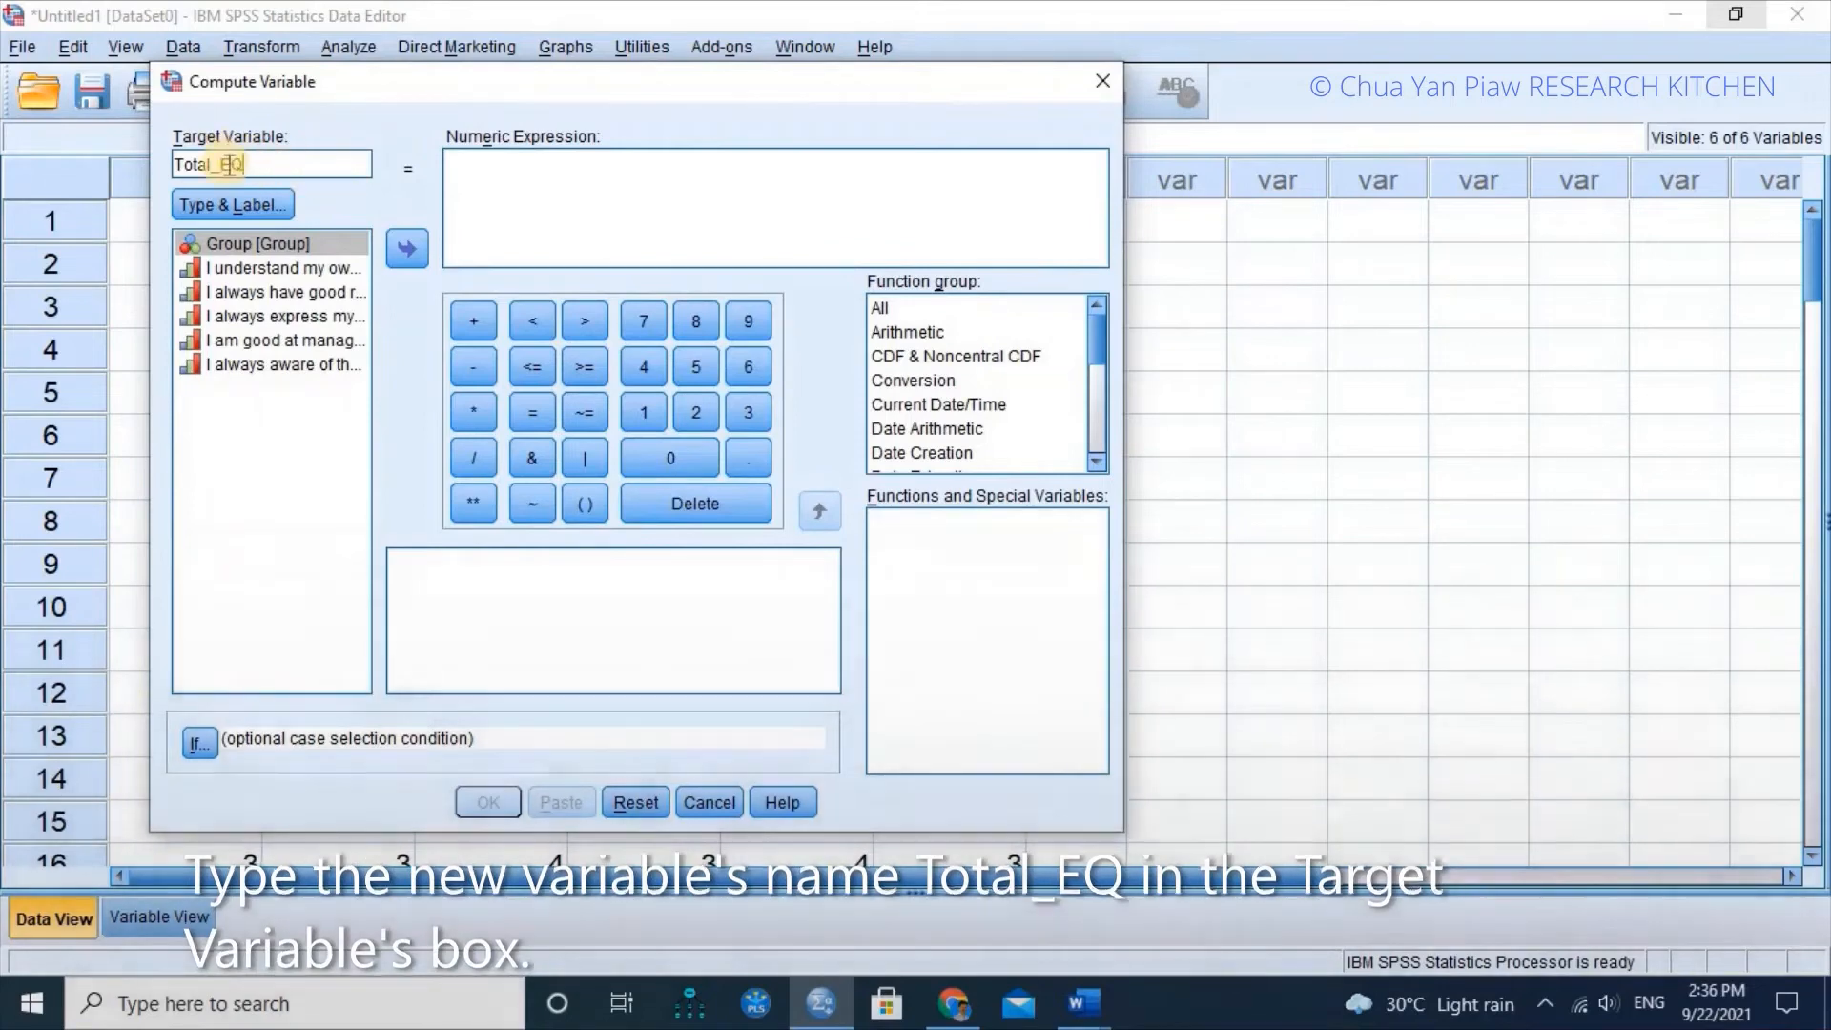
text(_EQ)
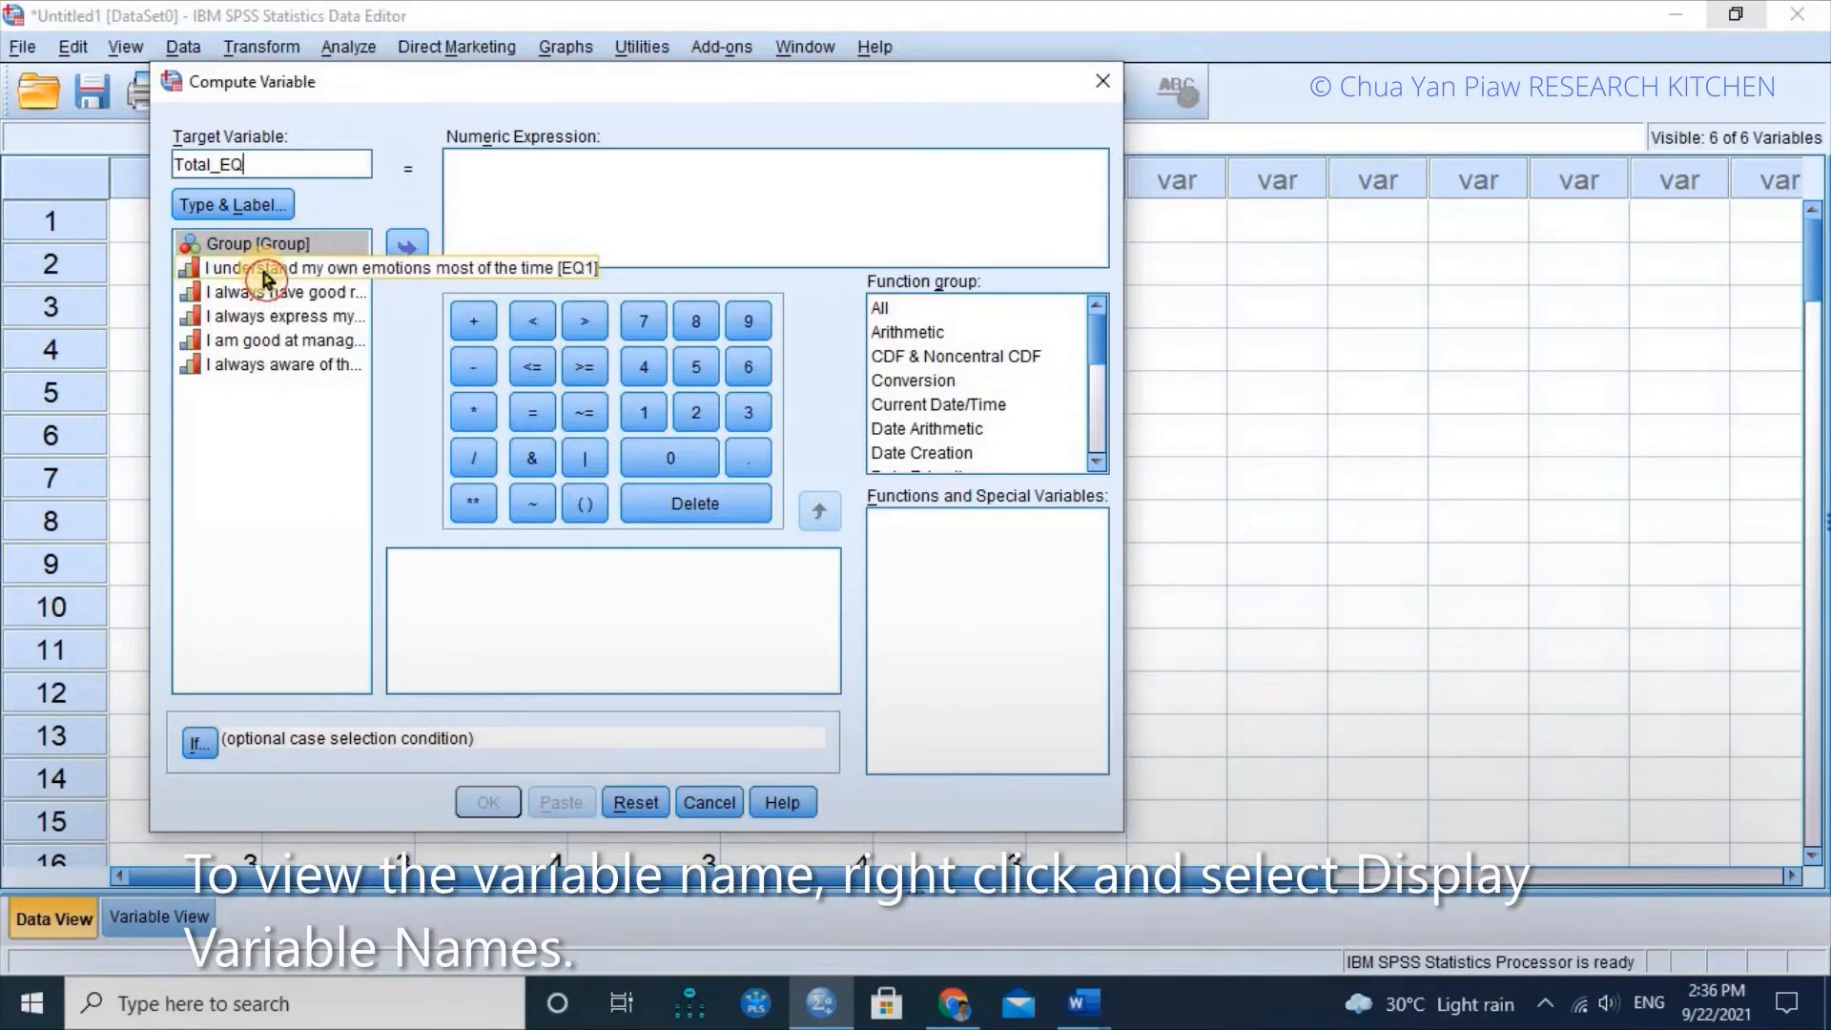
right_click(262, 276)
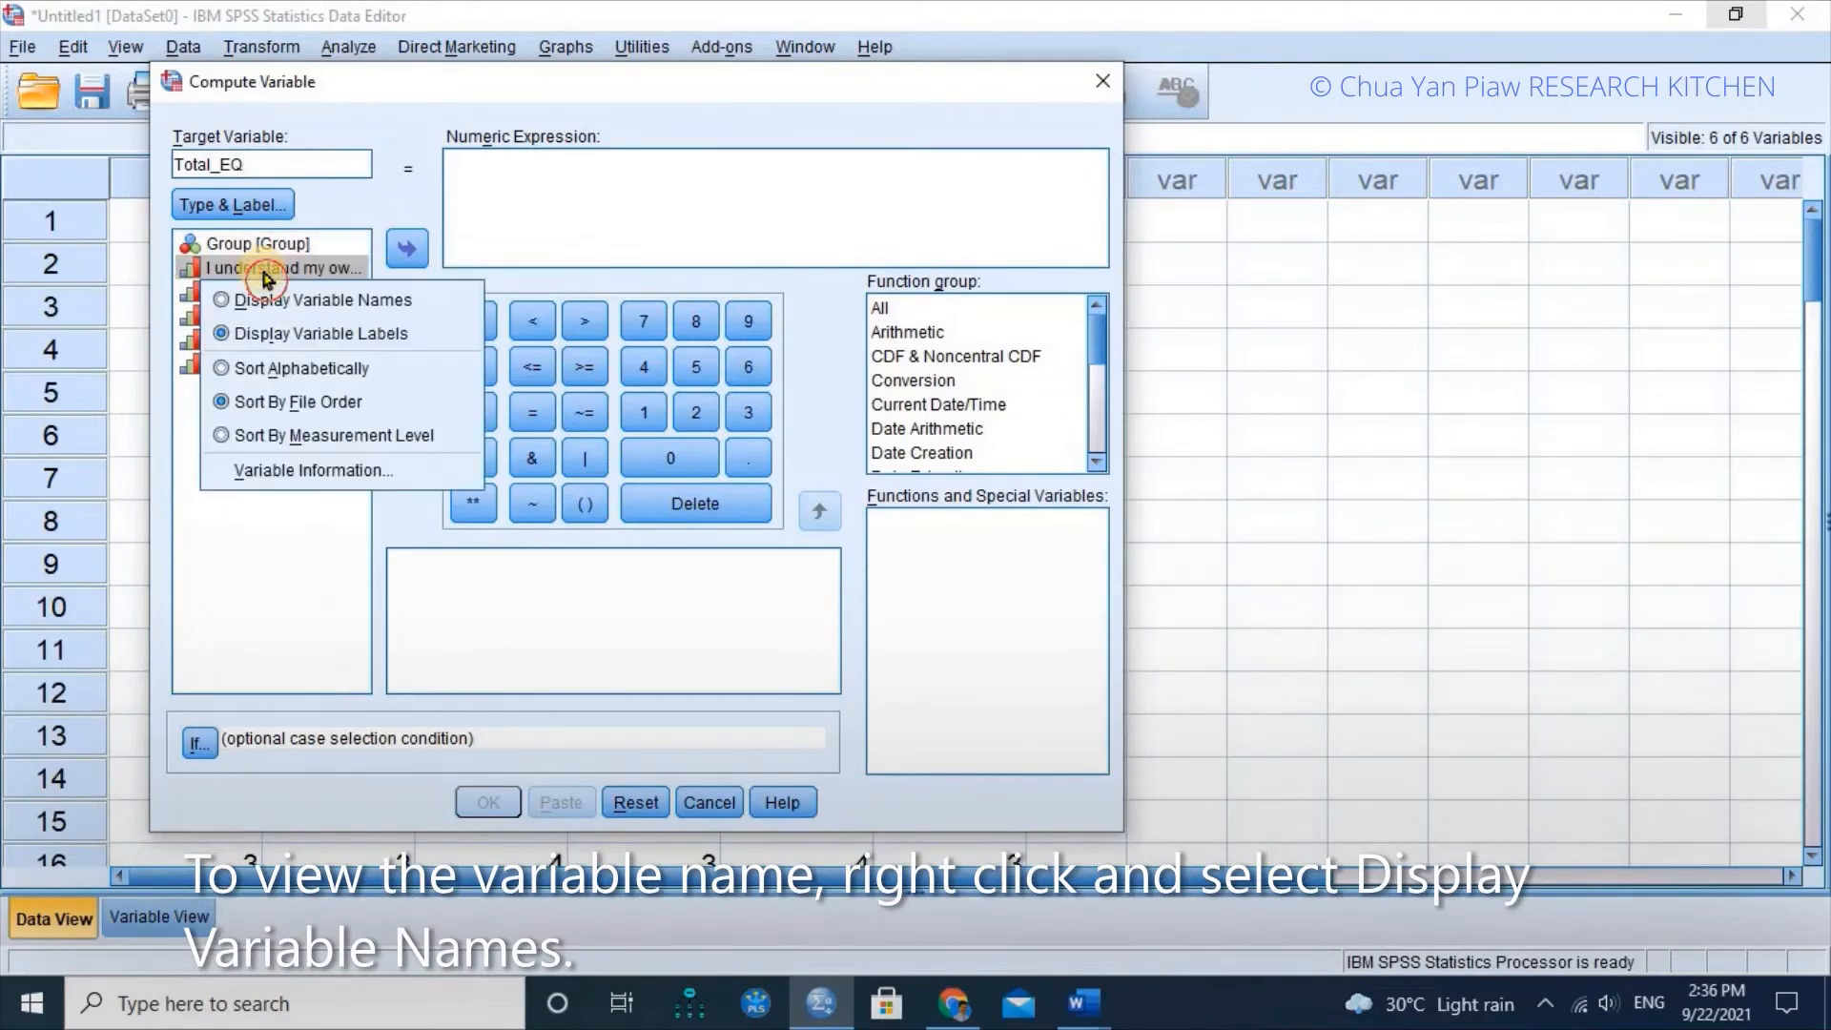
click(252, 297)
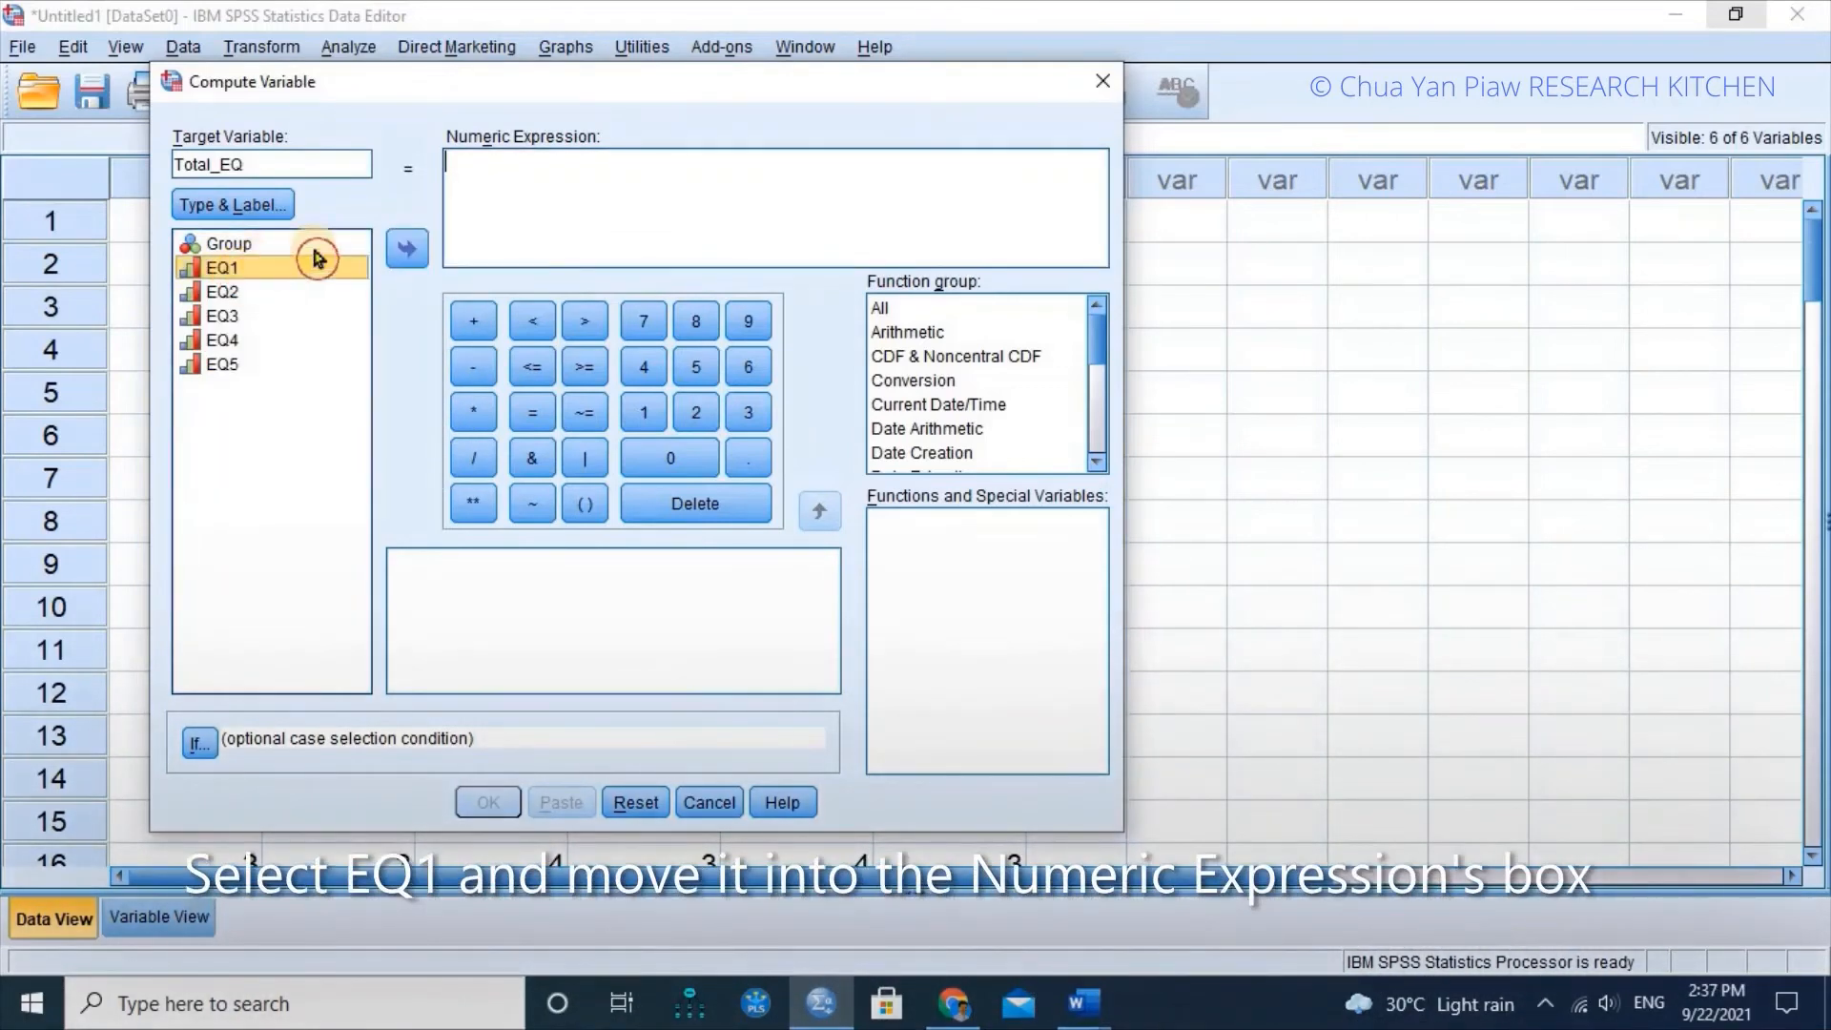
Begin the numeric expression for Total_EQ with EQ1 + EQ2 +
click(405, 254)
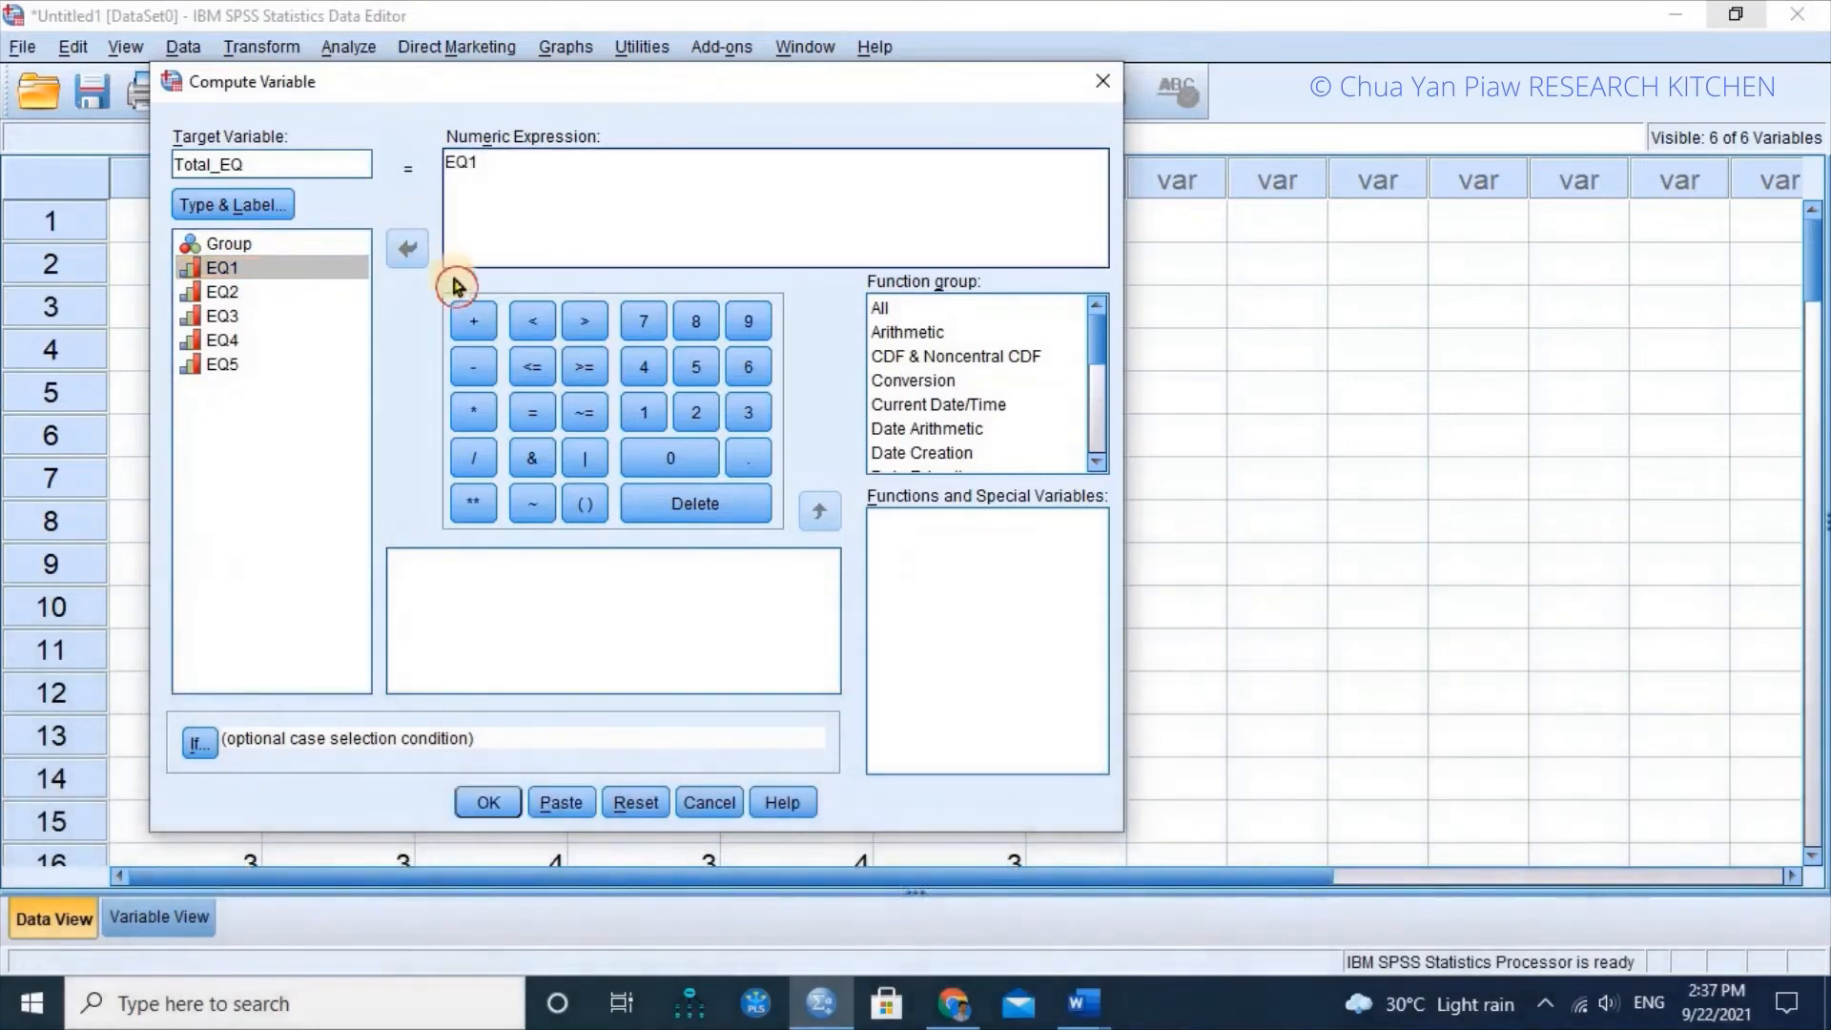
click(474, 321)
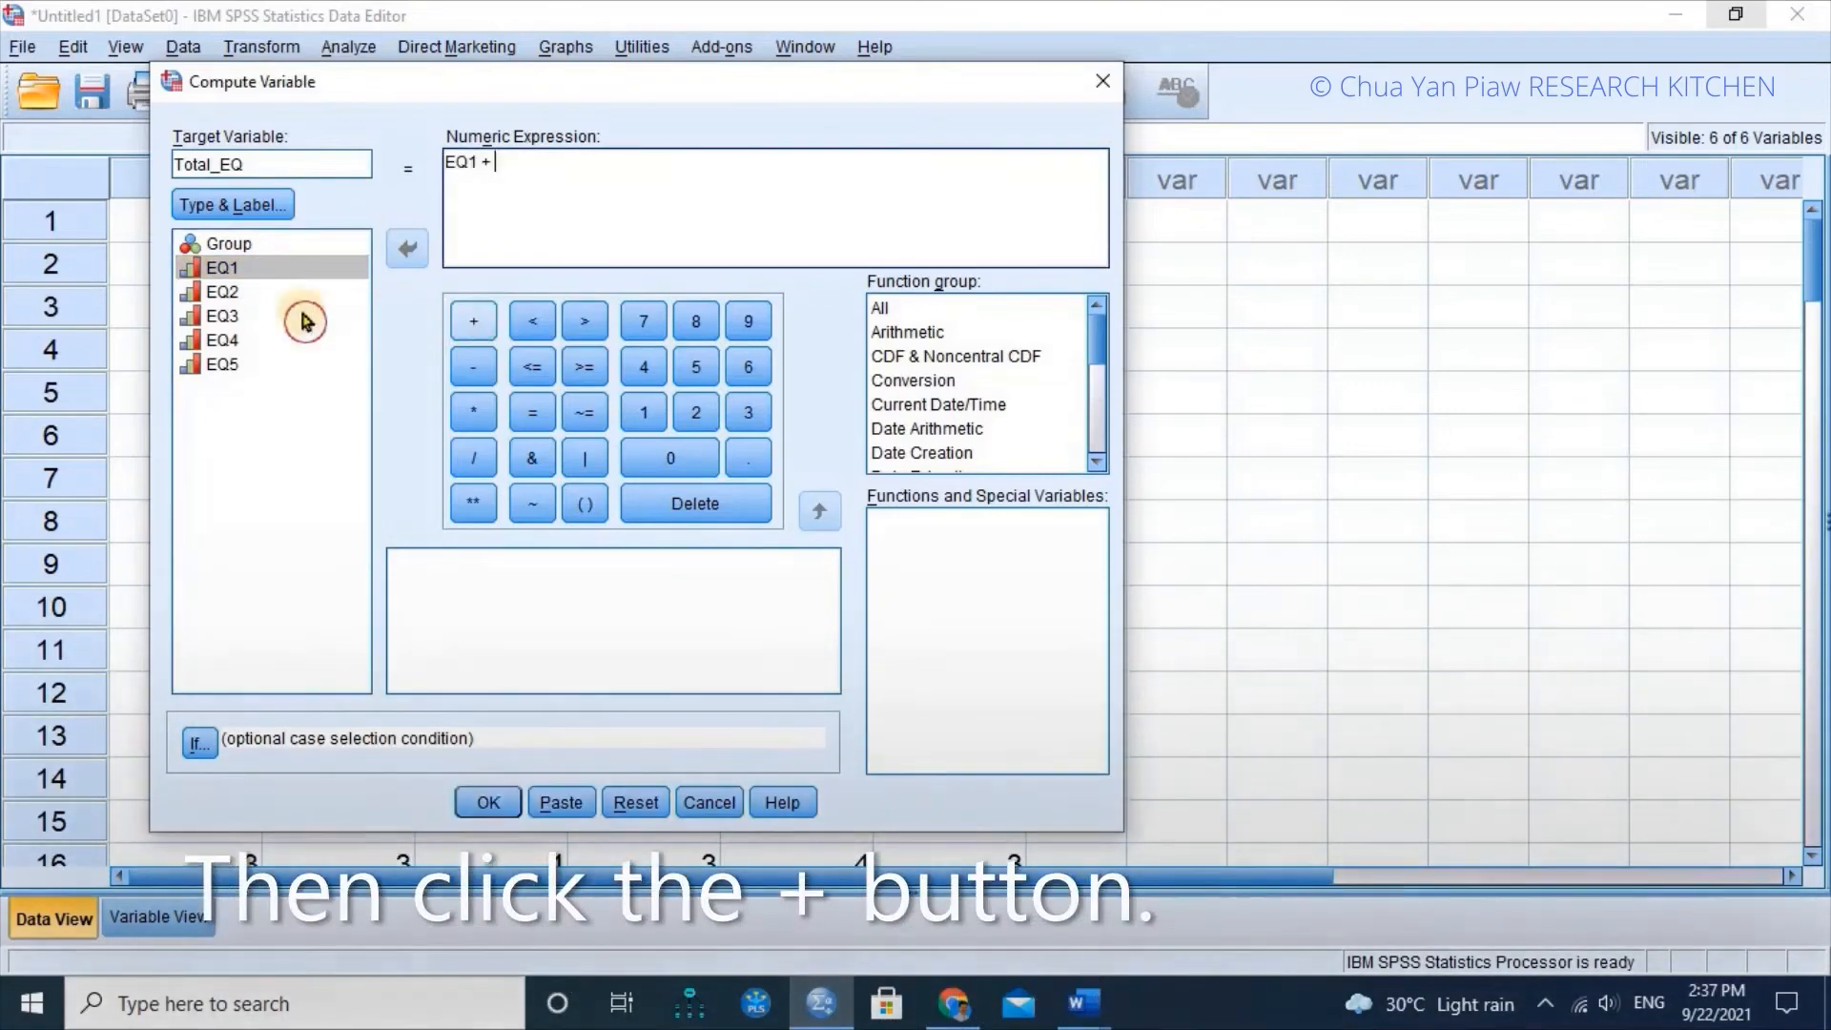
click(221, 291)
click(408, 248)
click(474, 322)
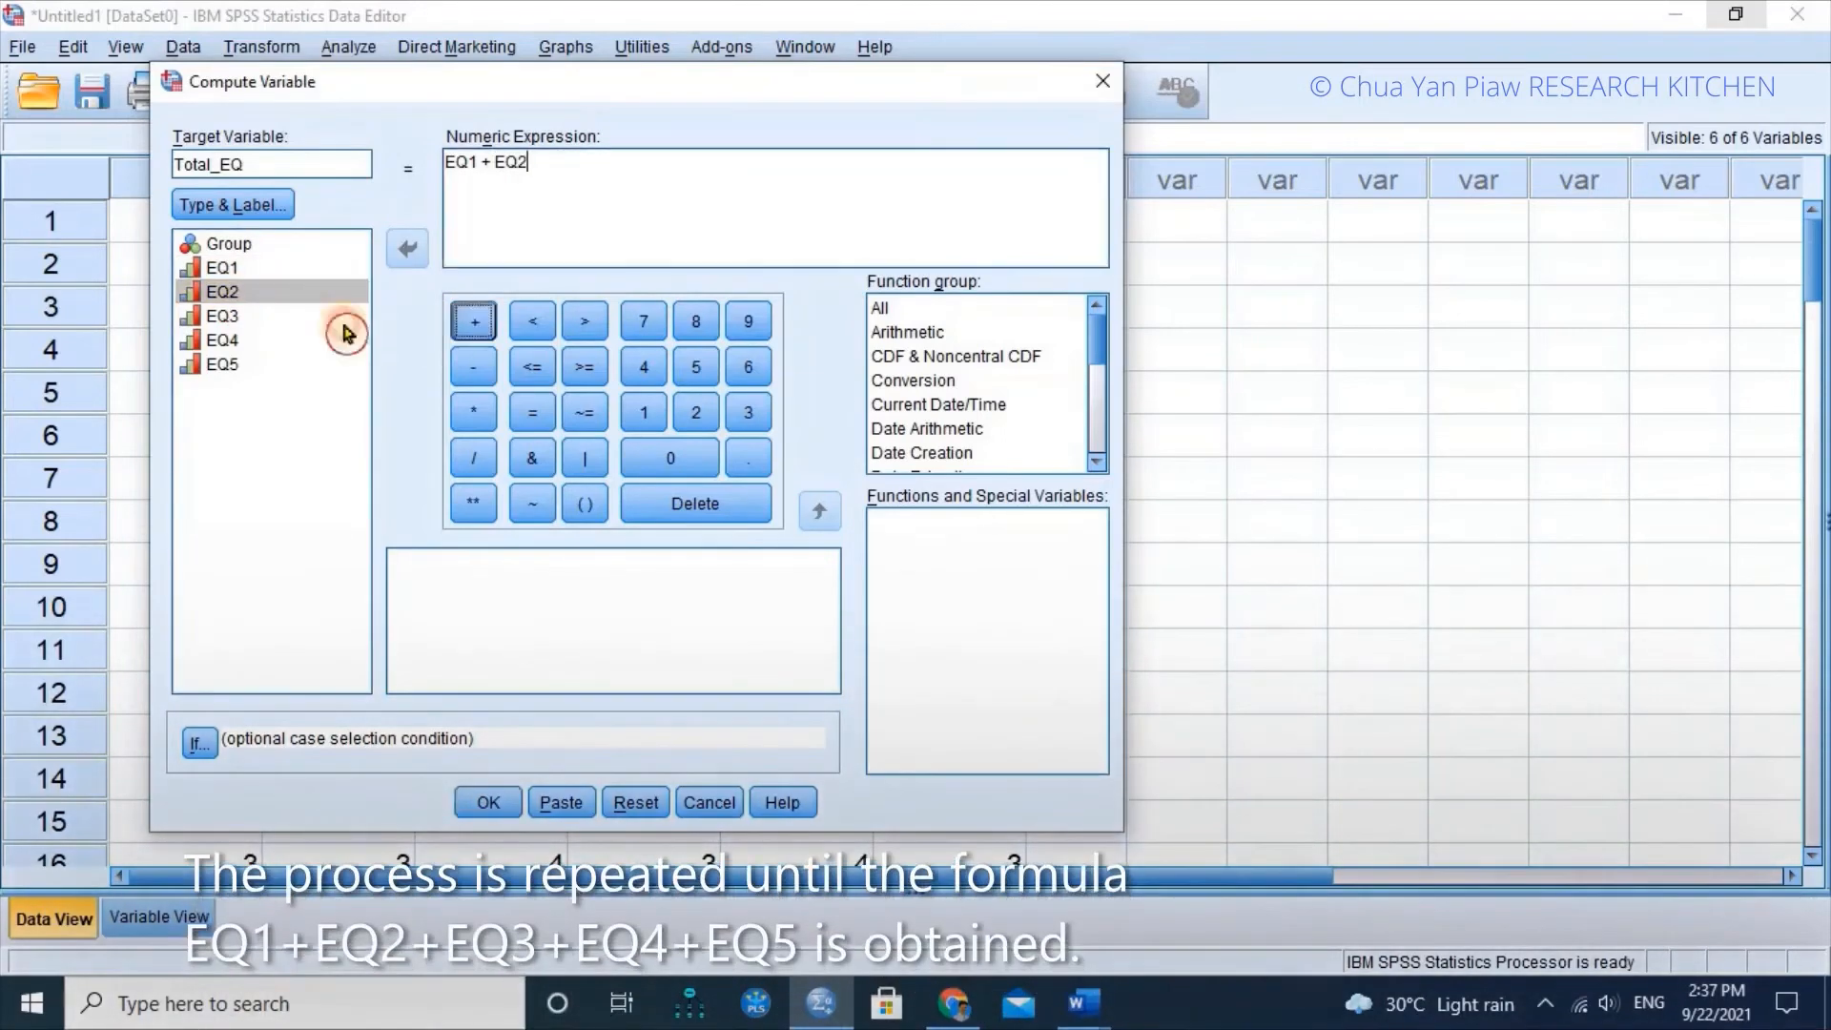
Complete the numeric expression for Total_EQ by appending the remaining items, EQ3 + EQ4 + EQ5
click(221, 315)
click(404, 266)
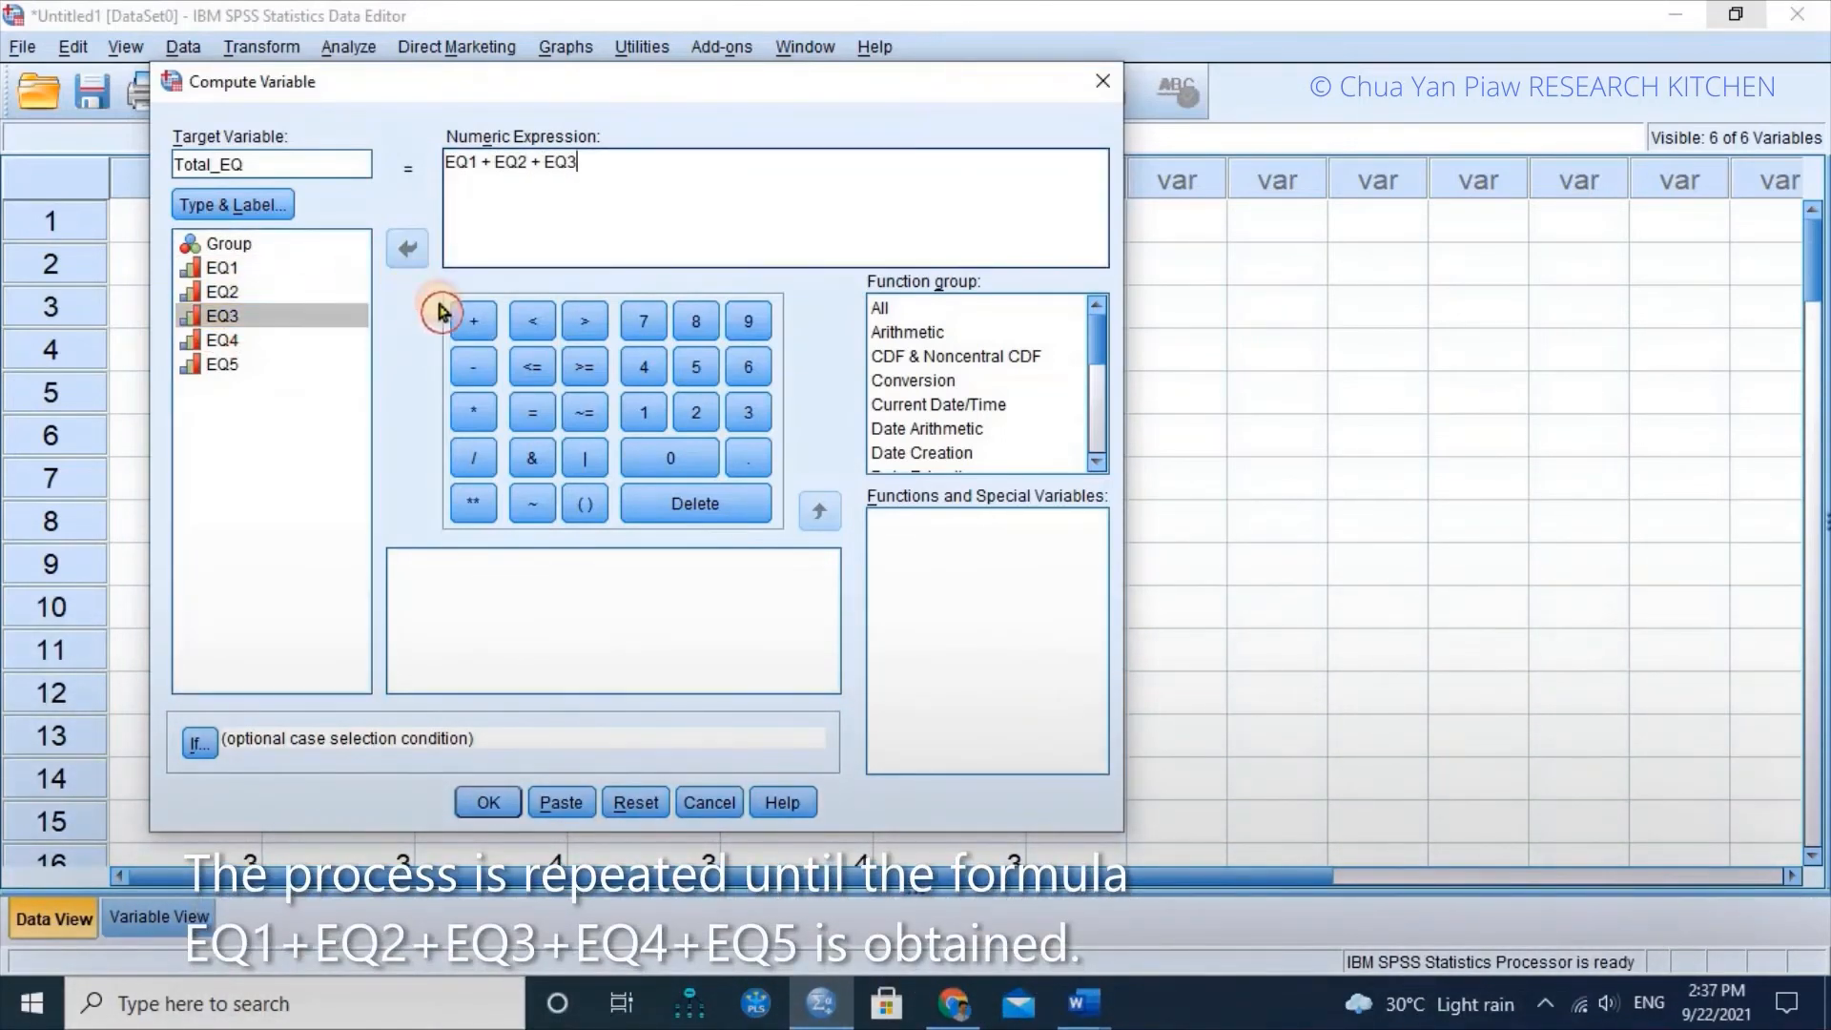
click(474, 321)
click(227, 341)
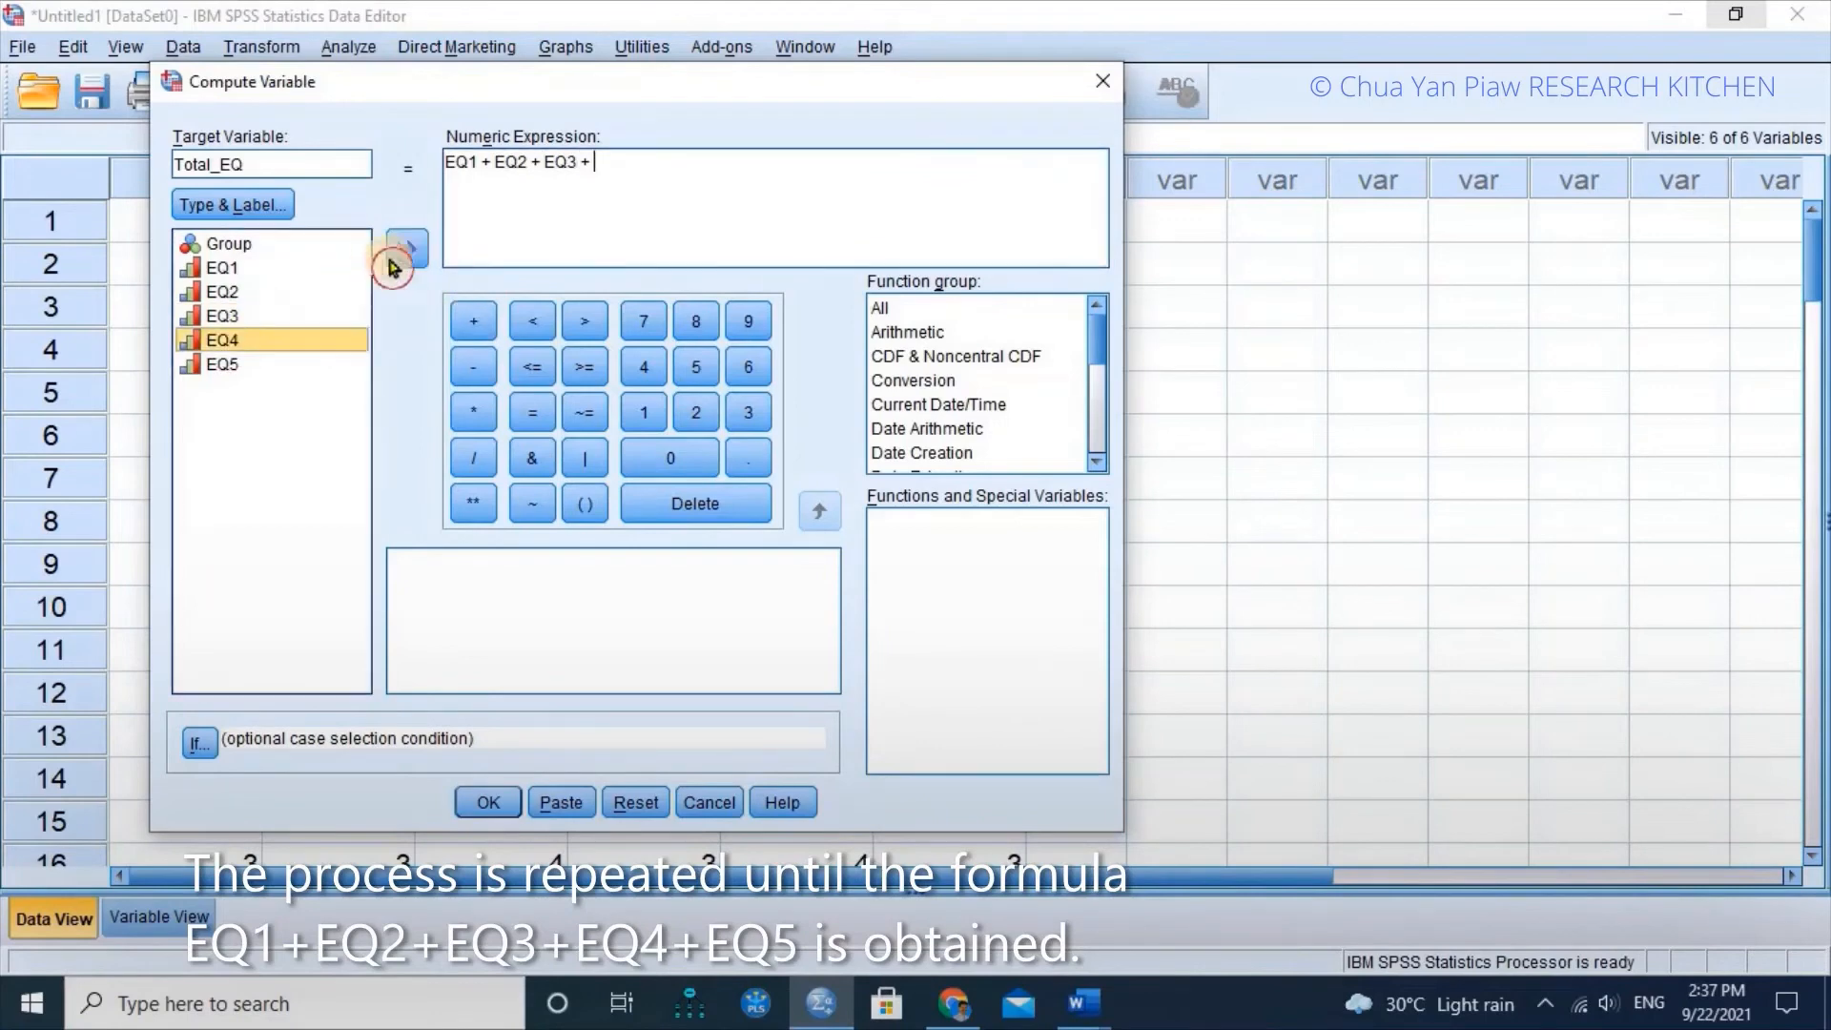
click(408, 258)
click(468, 322)
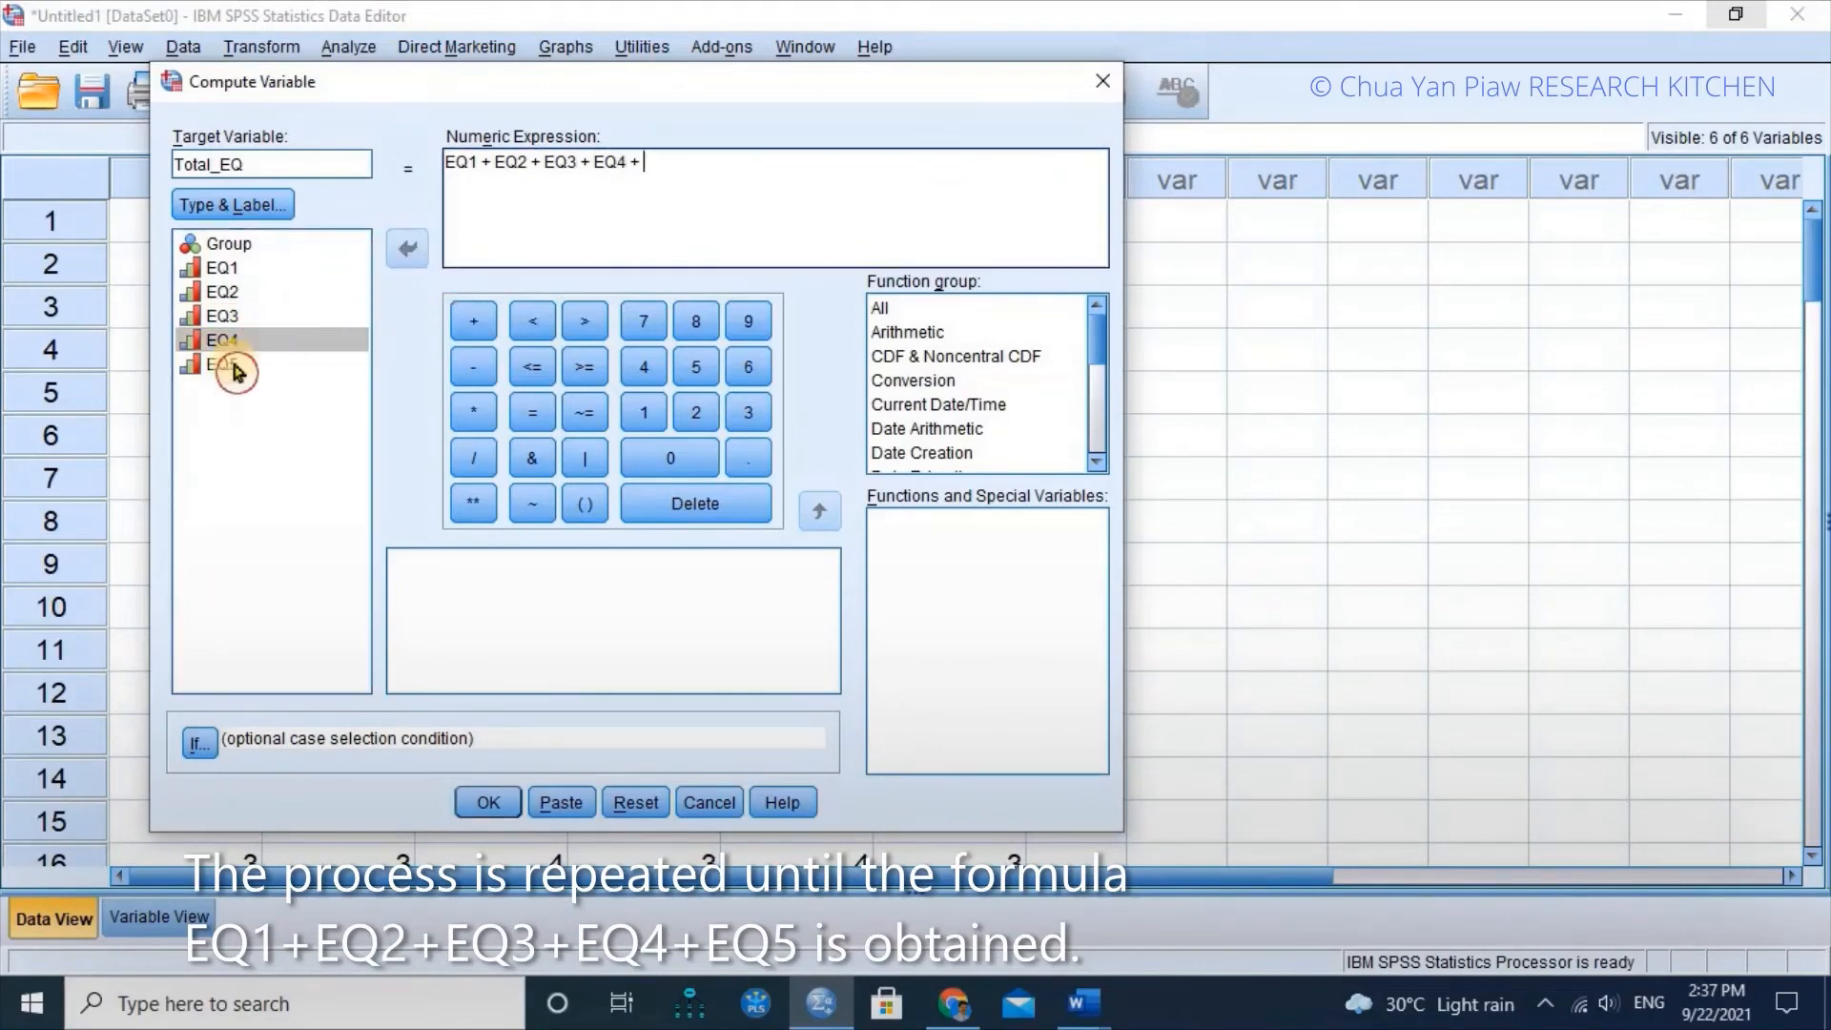
click(226, 362)
click(410, 255)
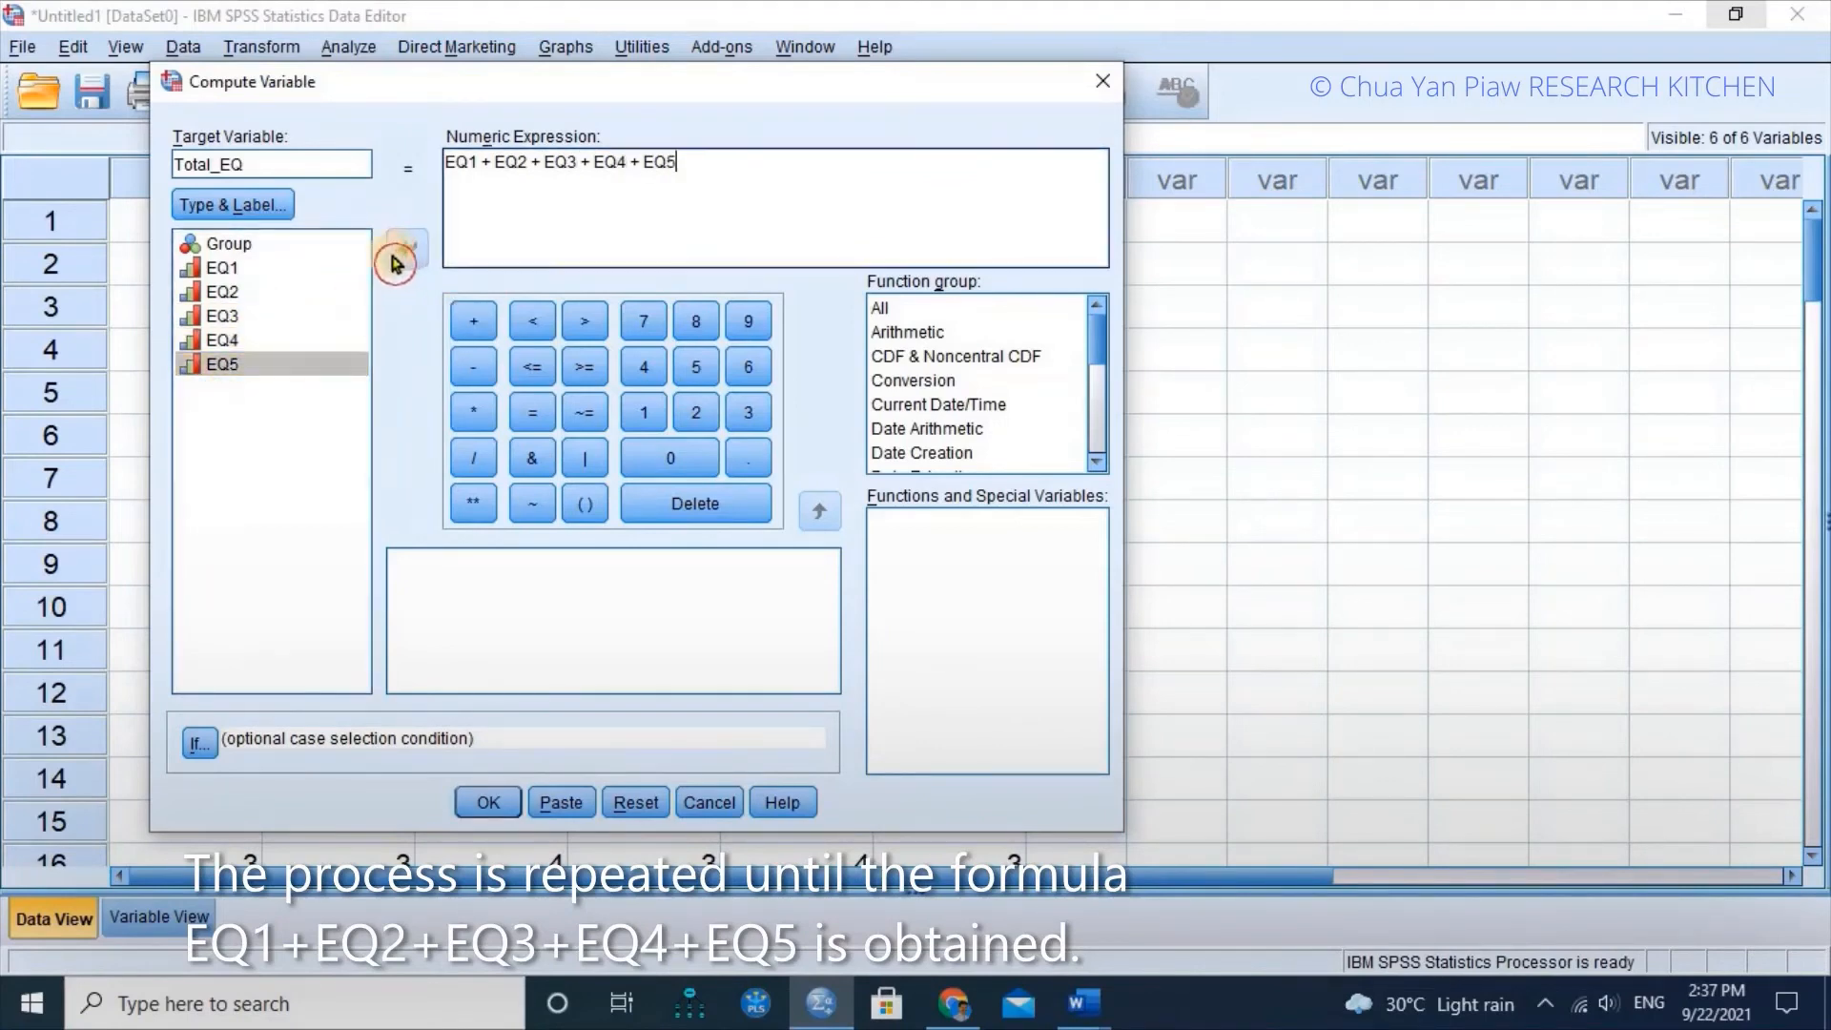
Run the Total_EQ computation and close the output viewer to return to the data
click(472, 806)
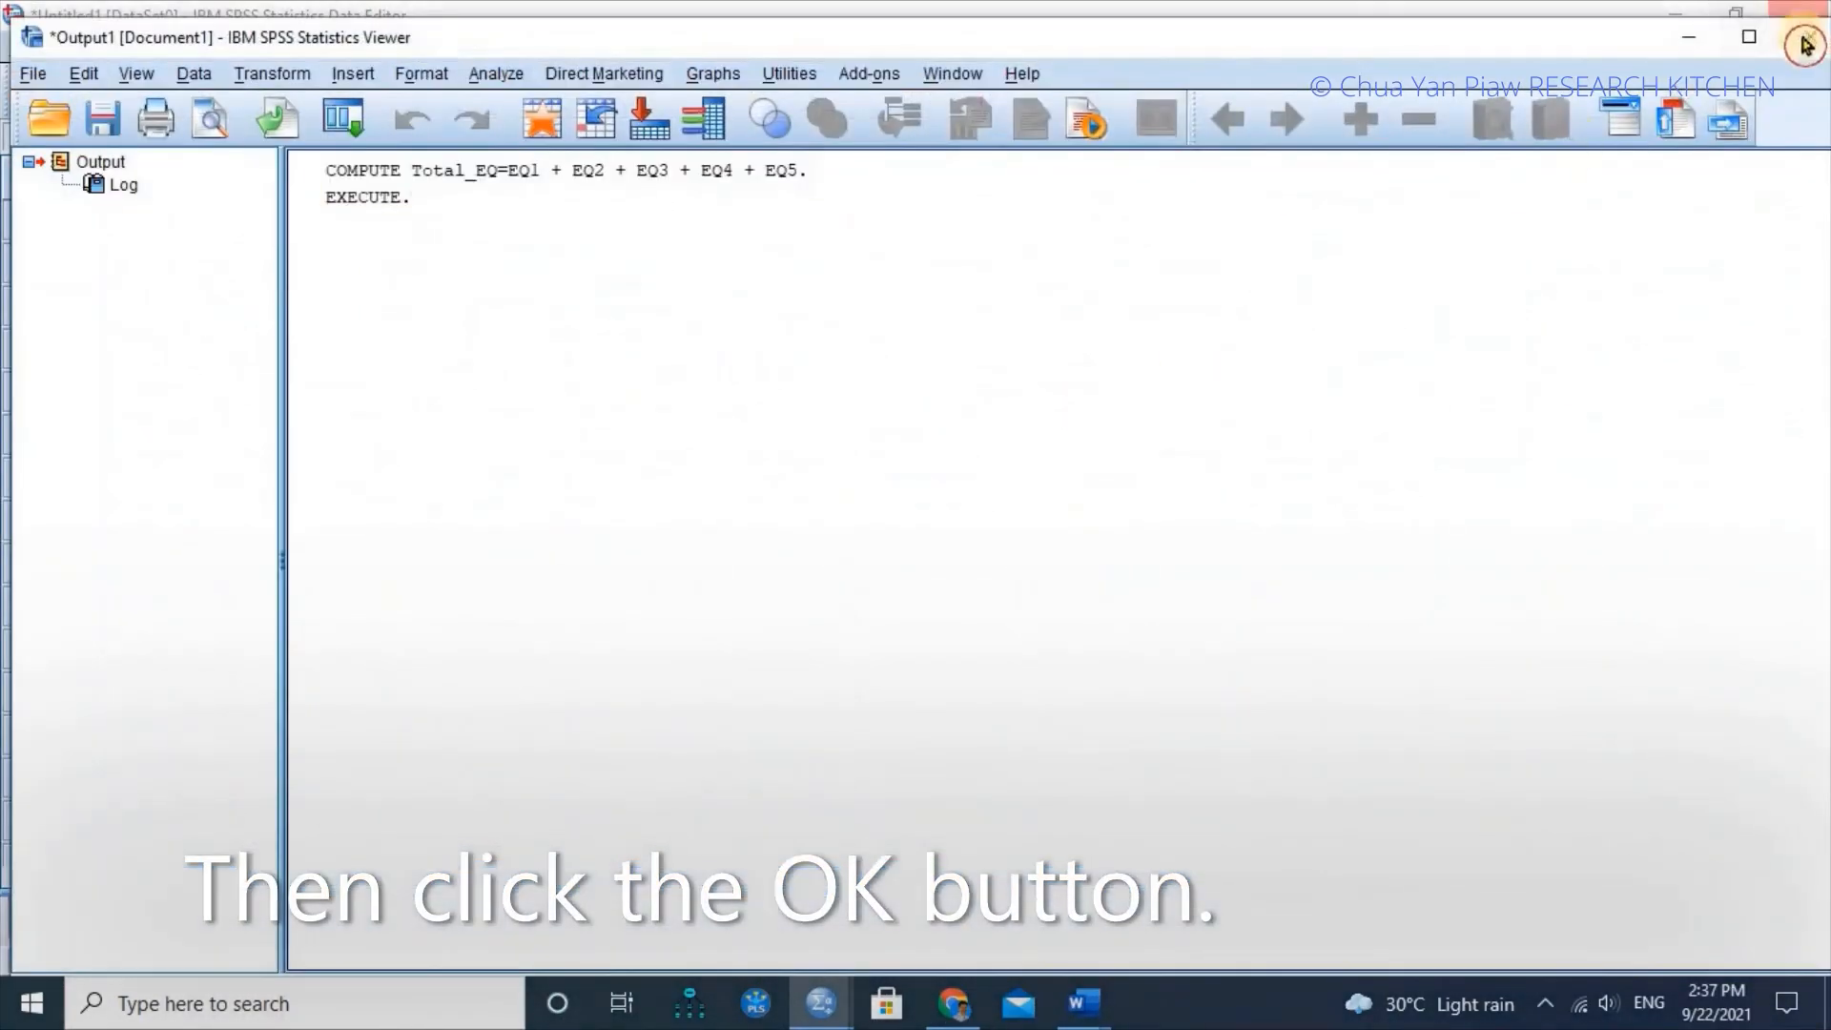
click(1810, 38)
click(924, 562)
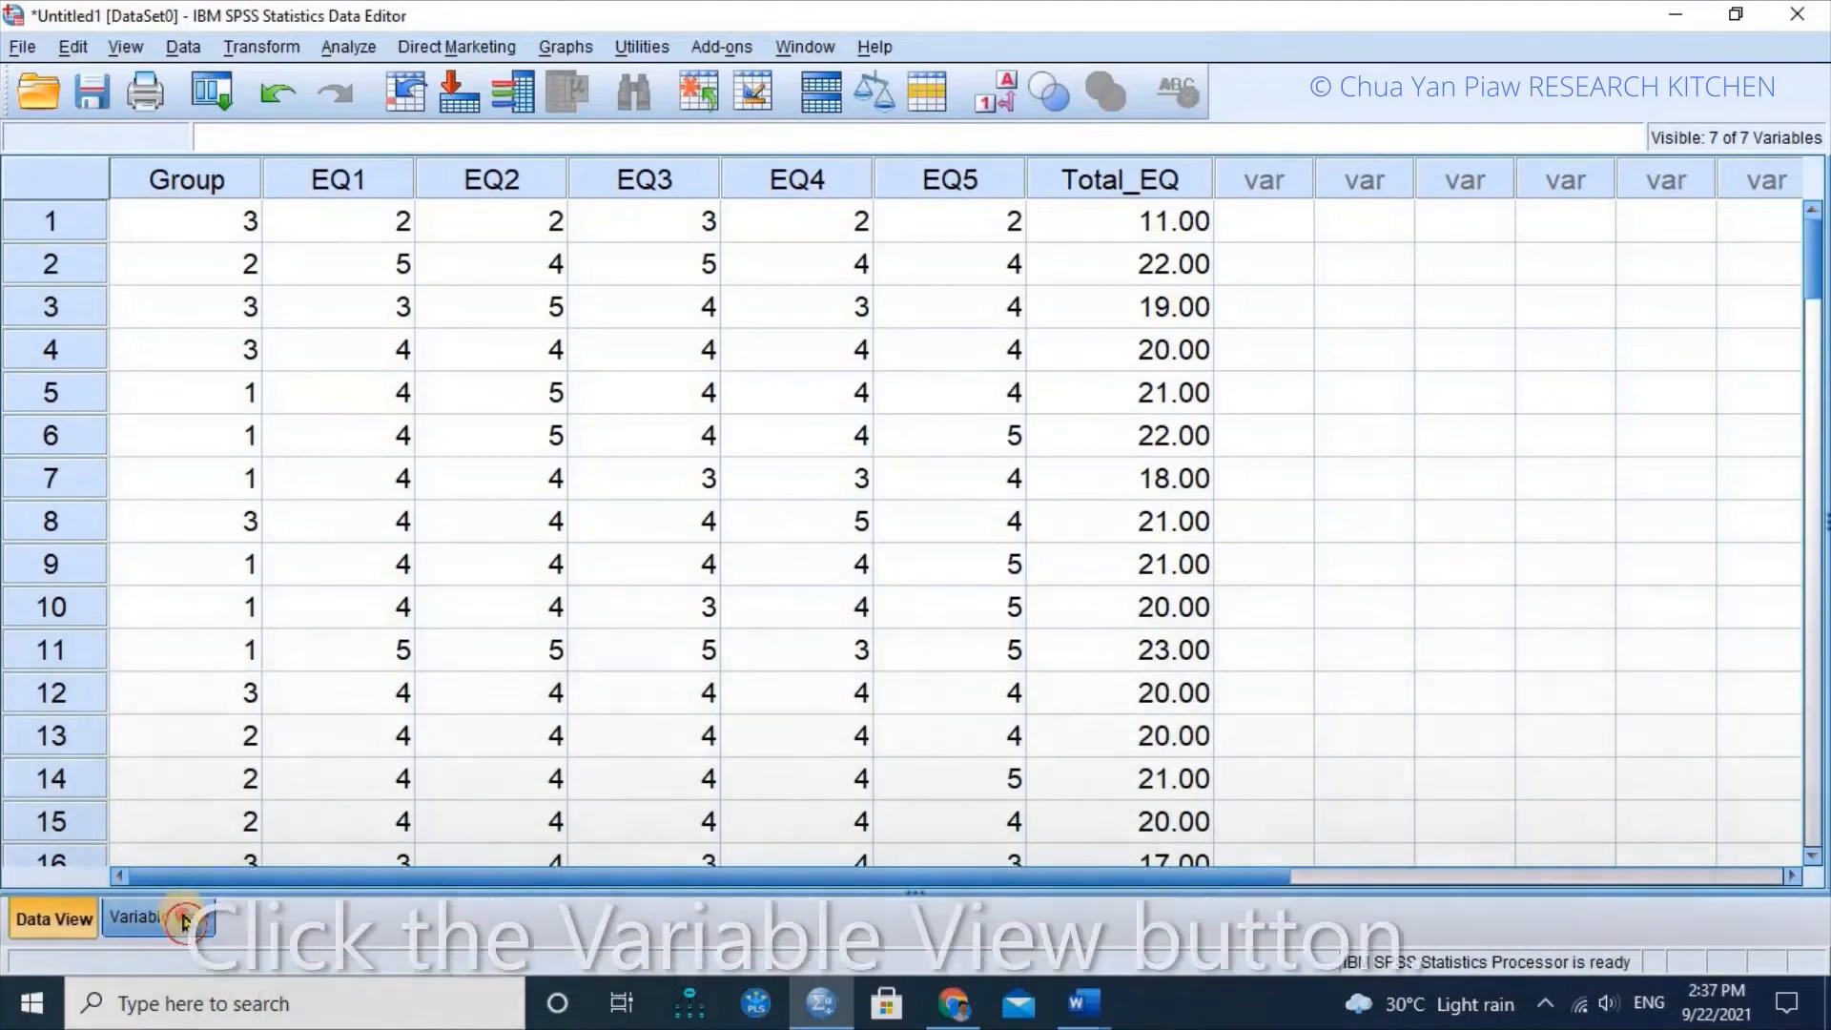
In the variable definitions, set the decimals of Total_EQ to 0 and enter EQ as its label
click(215, 904)
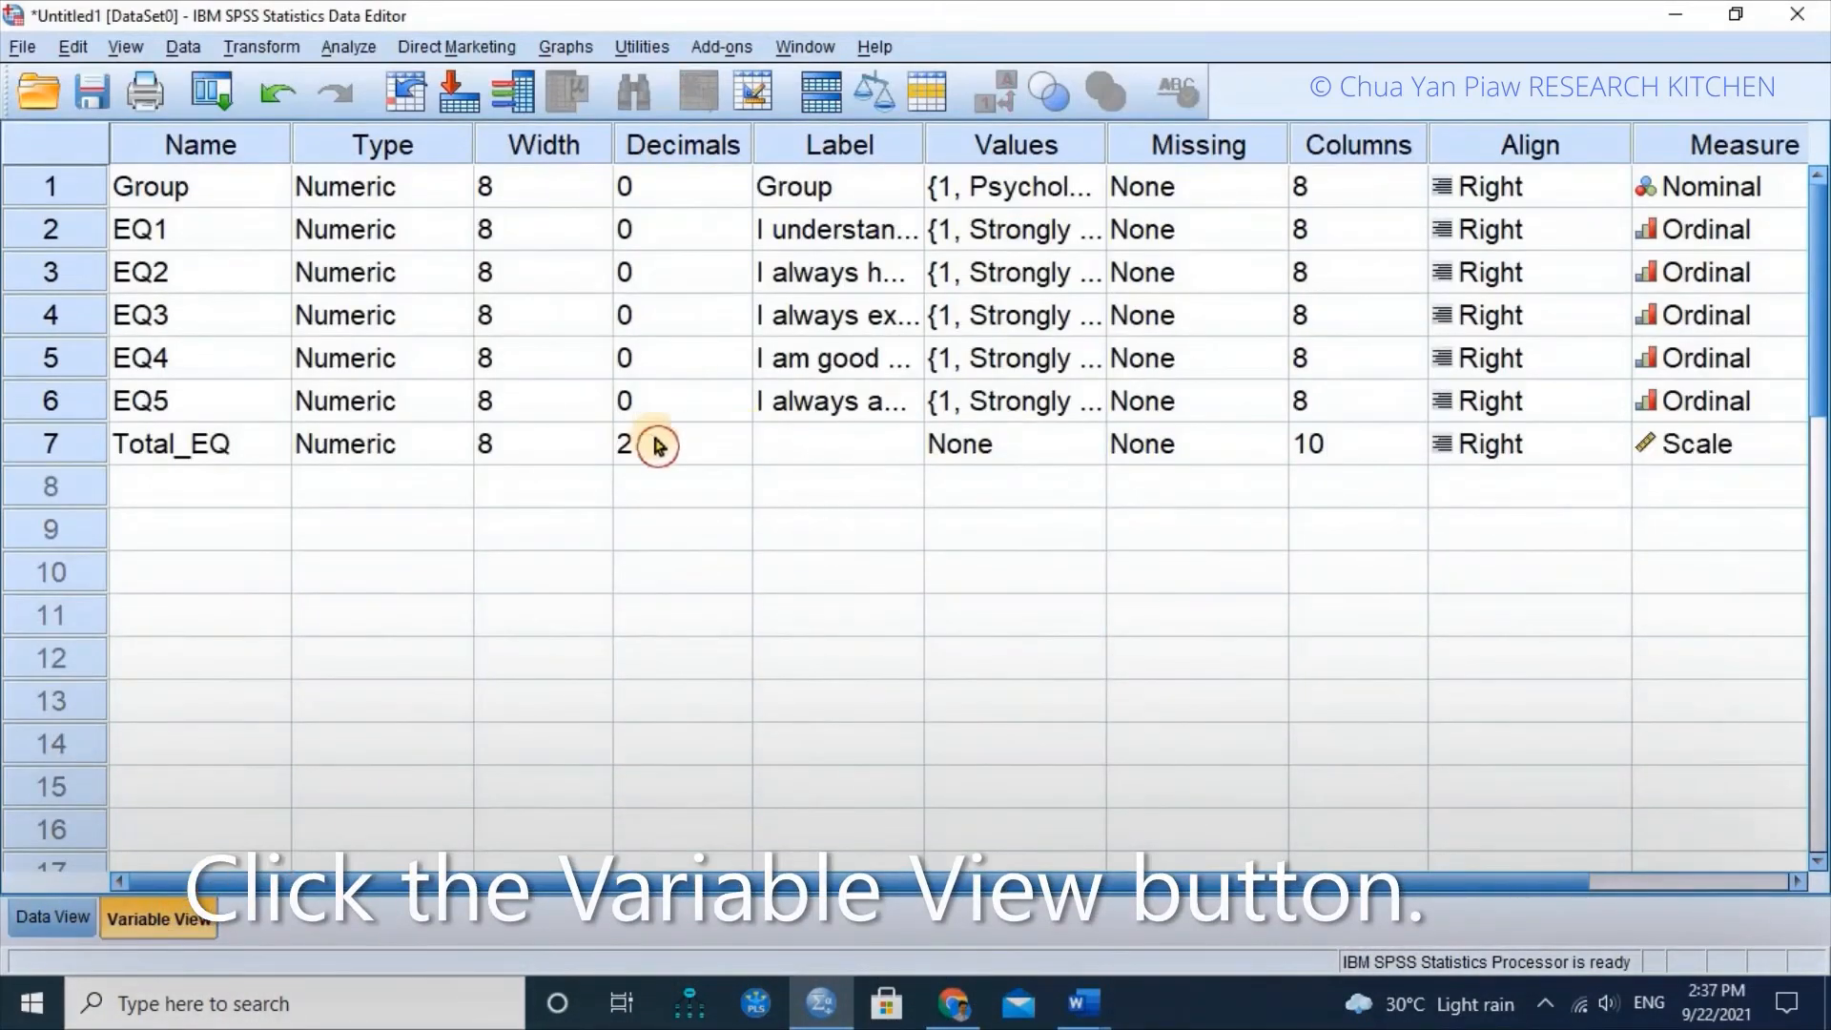
click(739, 447)
click(741, 457)
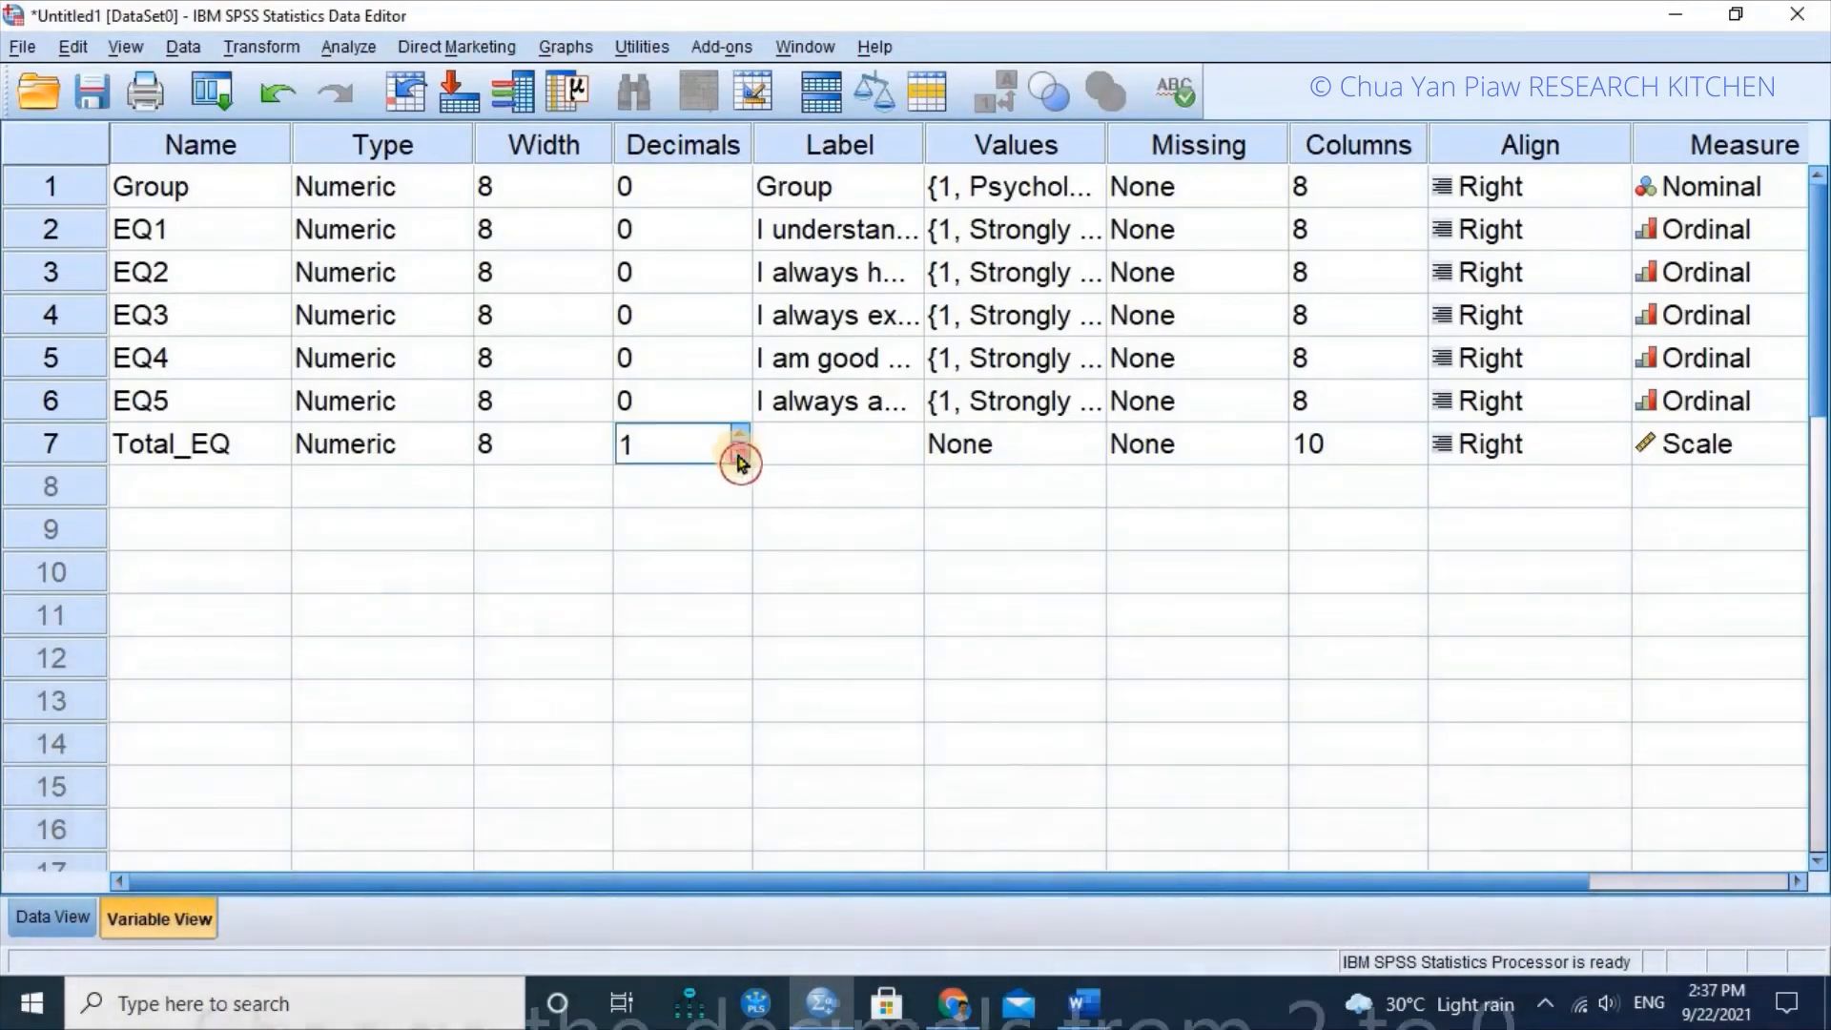
click(741, 459)
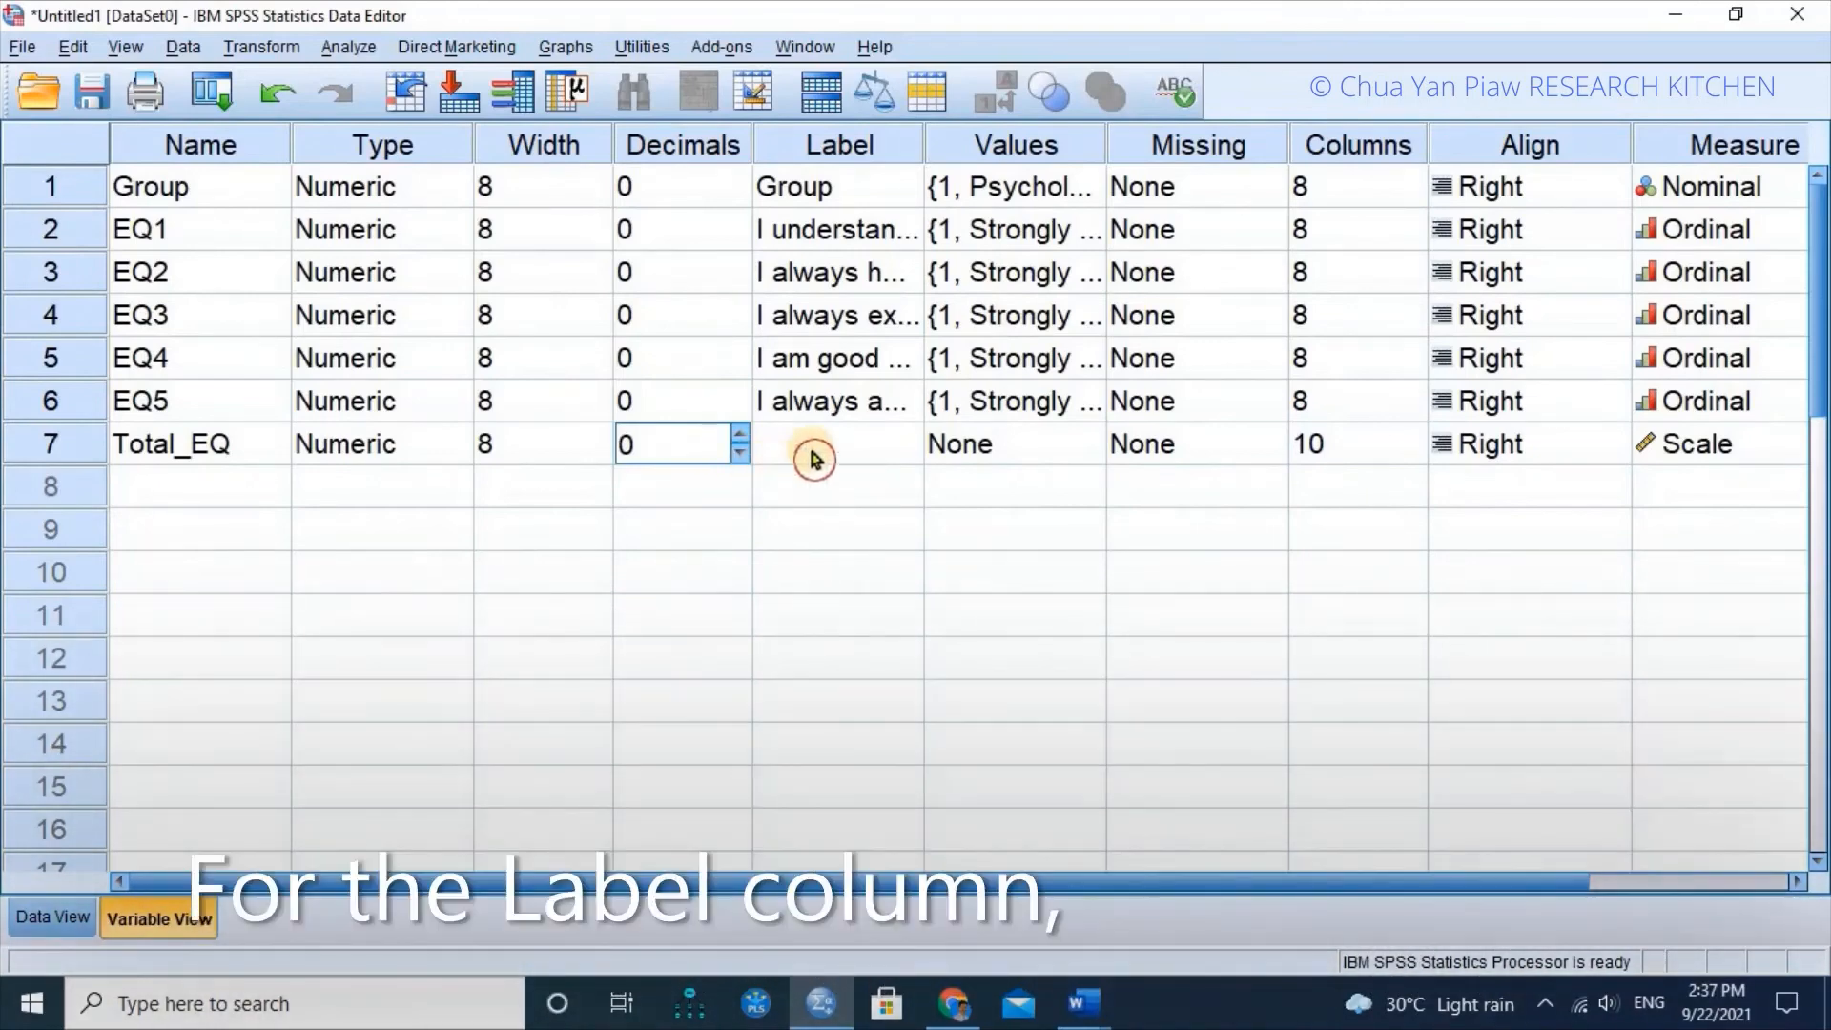
click(814, 460)
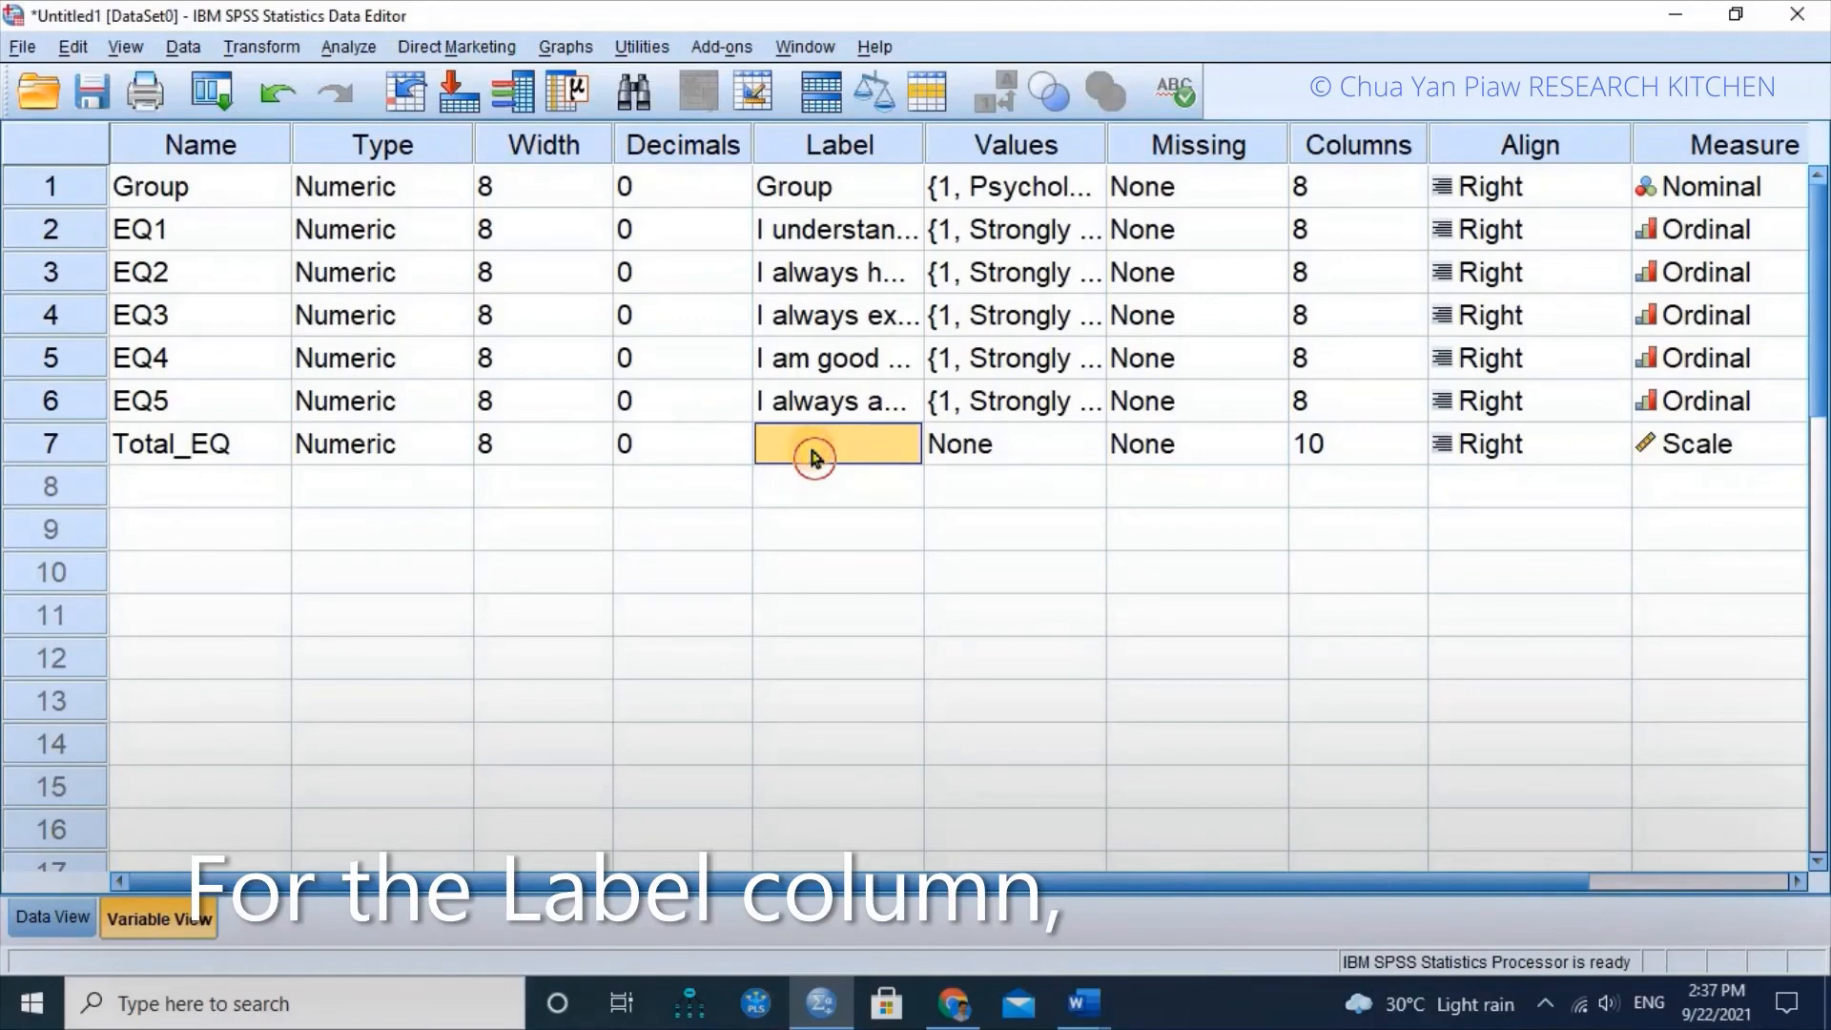
text(EQ)
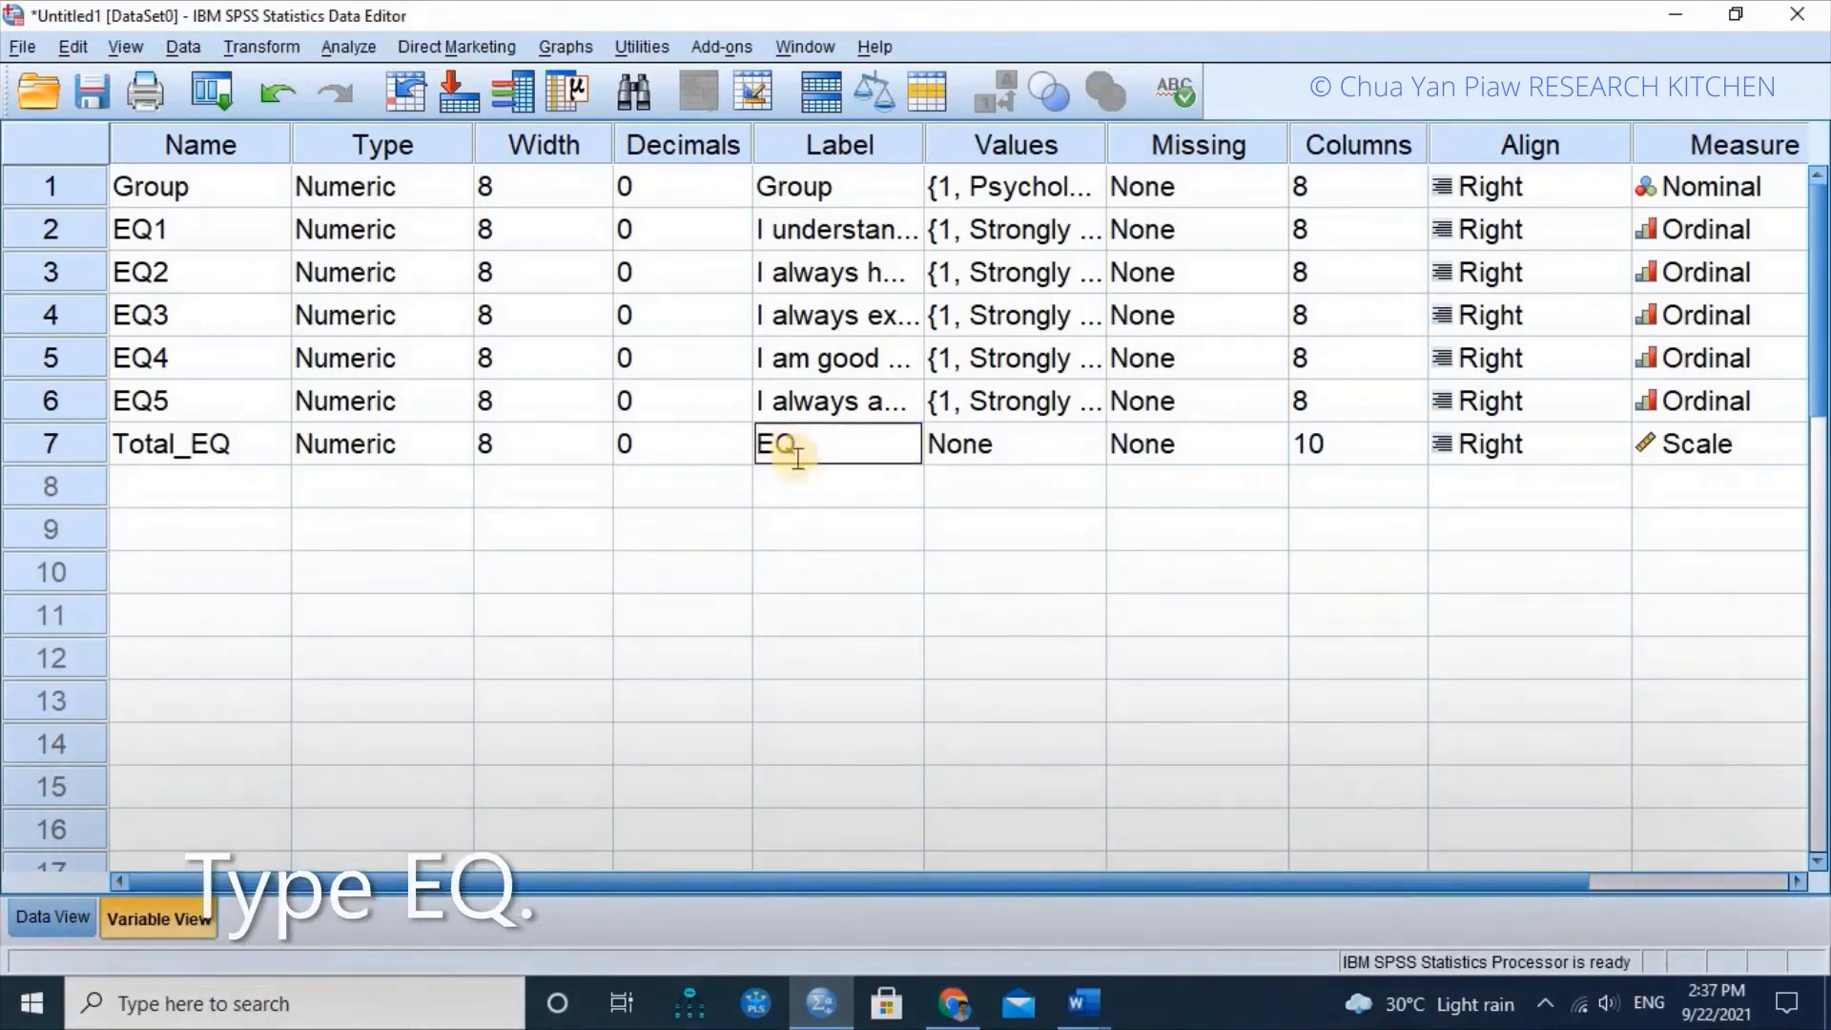
click(801, 496)
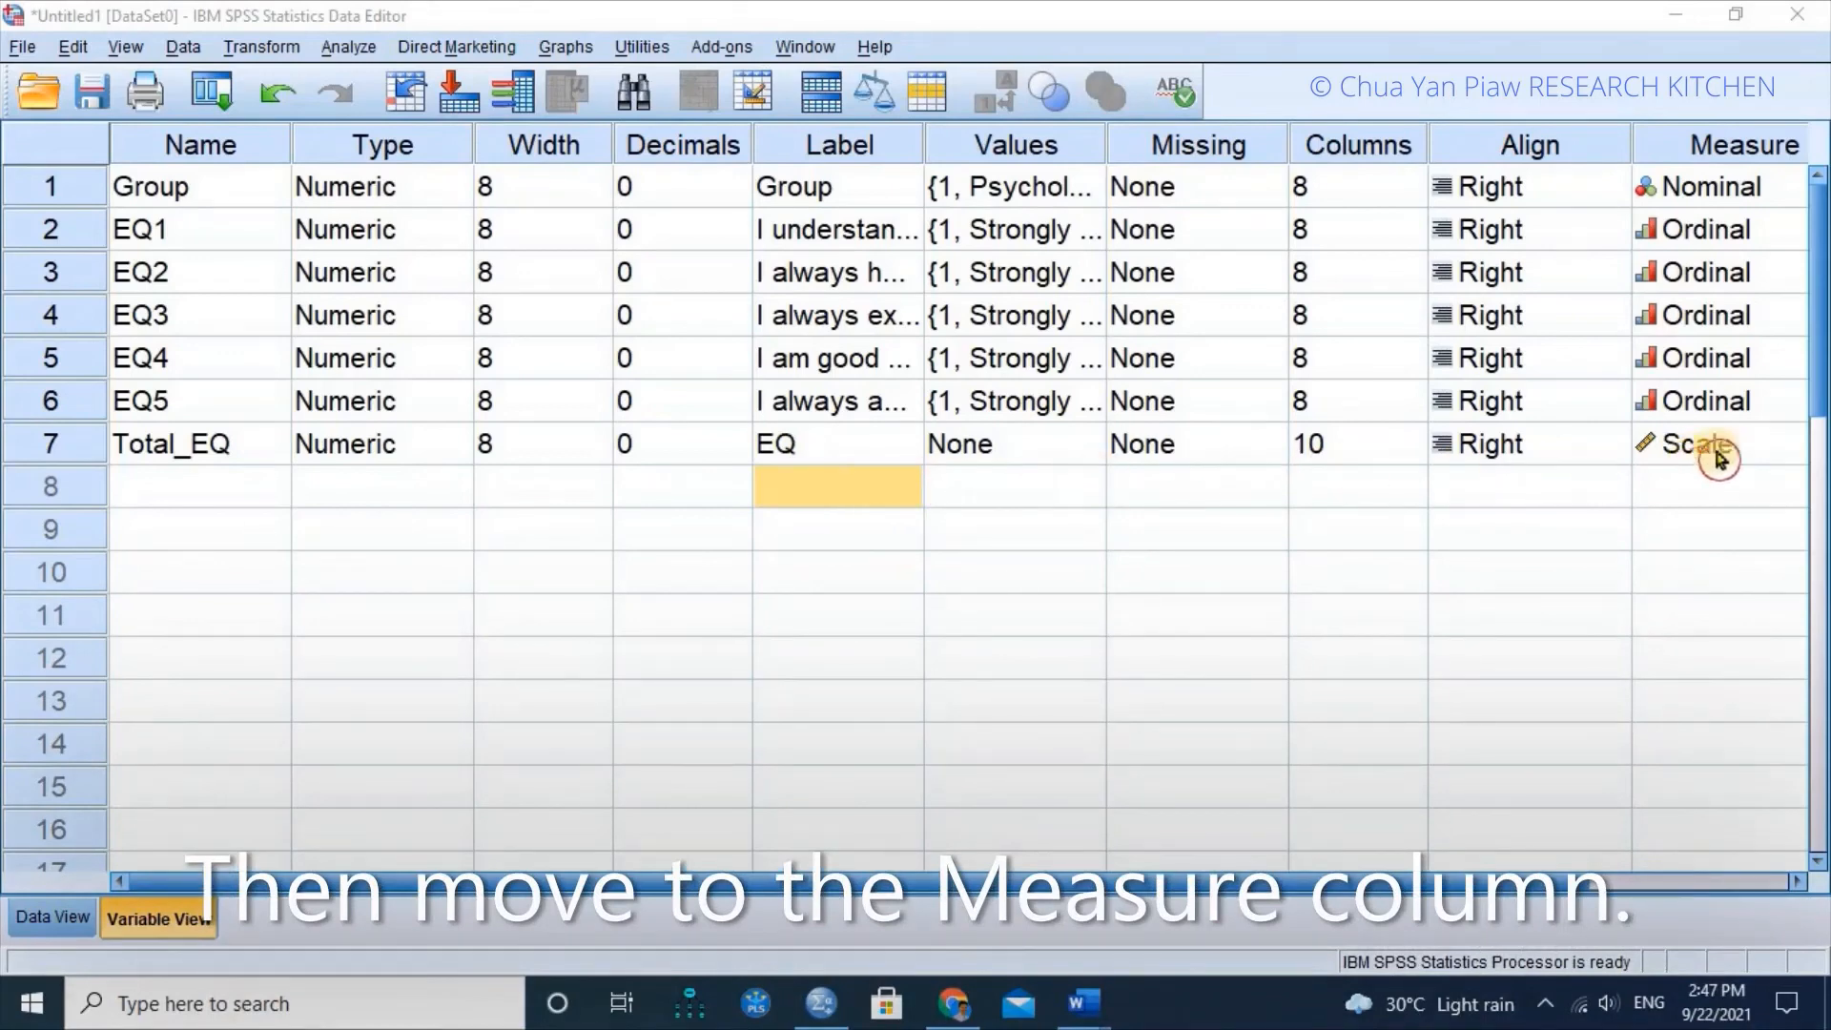
Set the measurement level of Total_EQ to Ordinal
click(1793, 451)
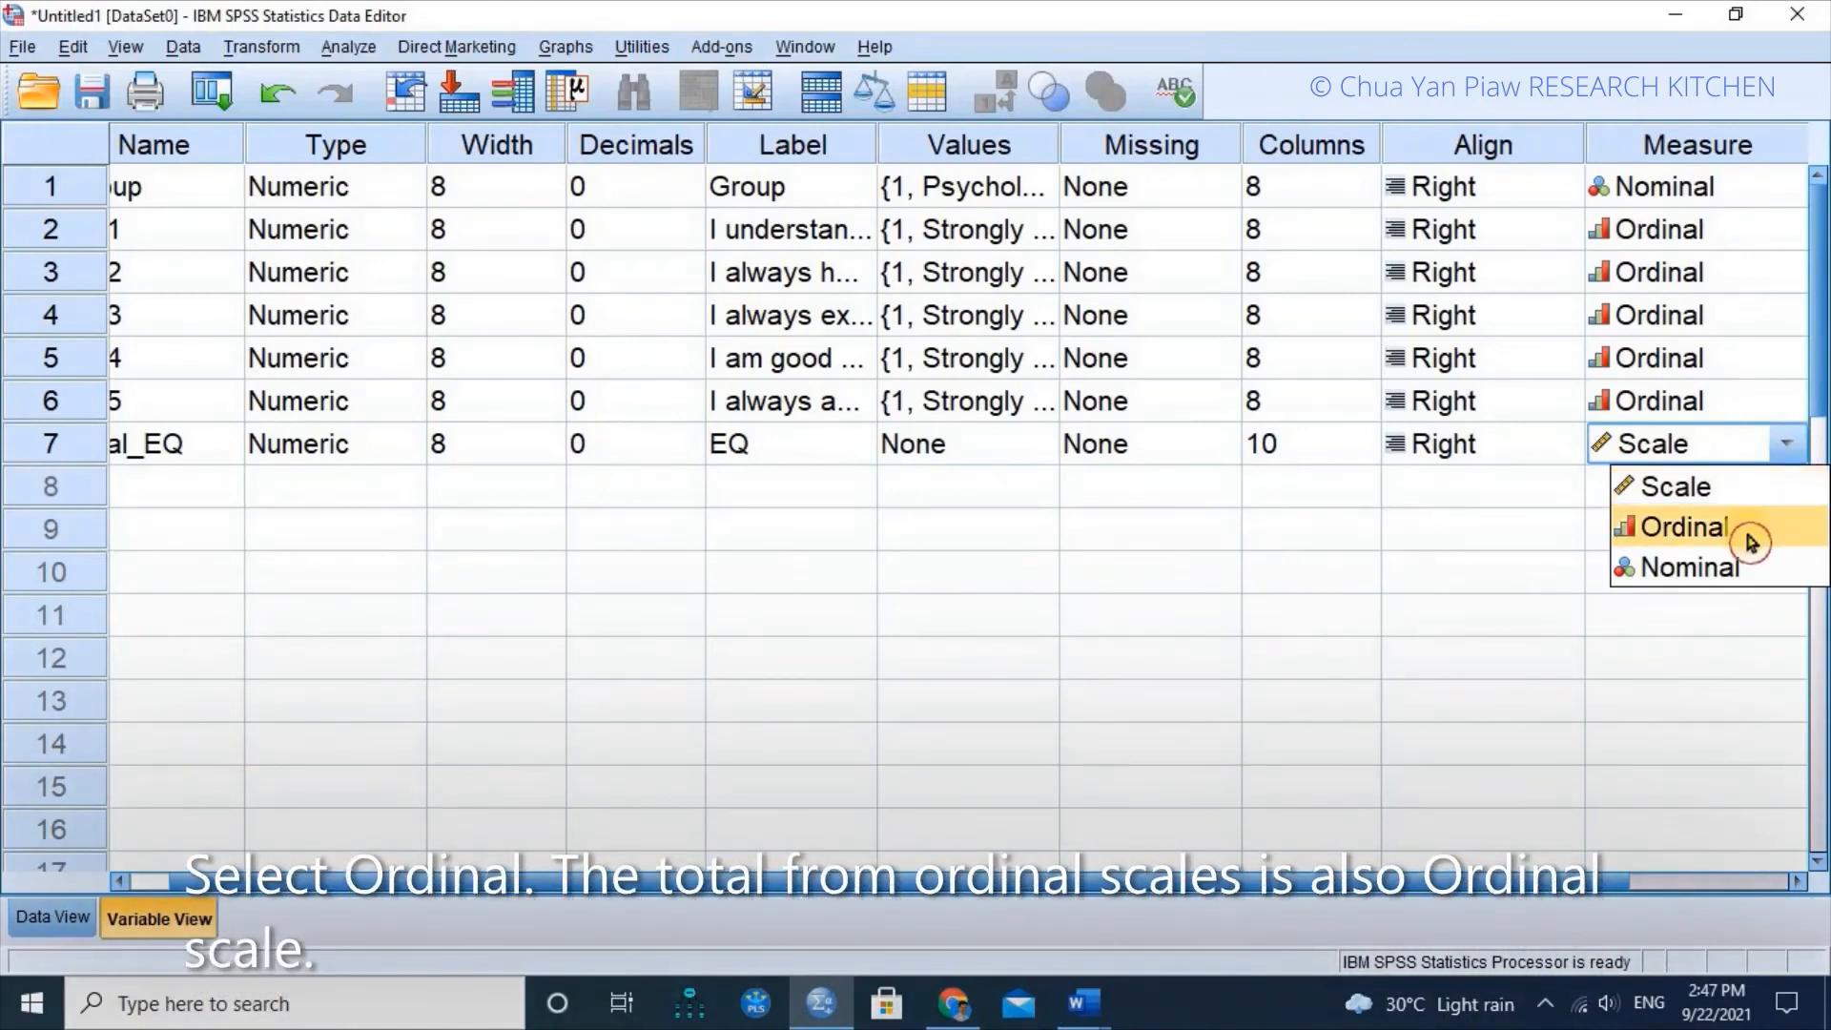
click(1752, 542)
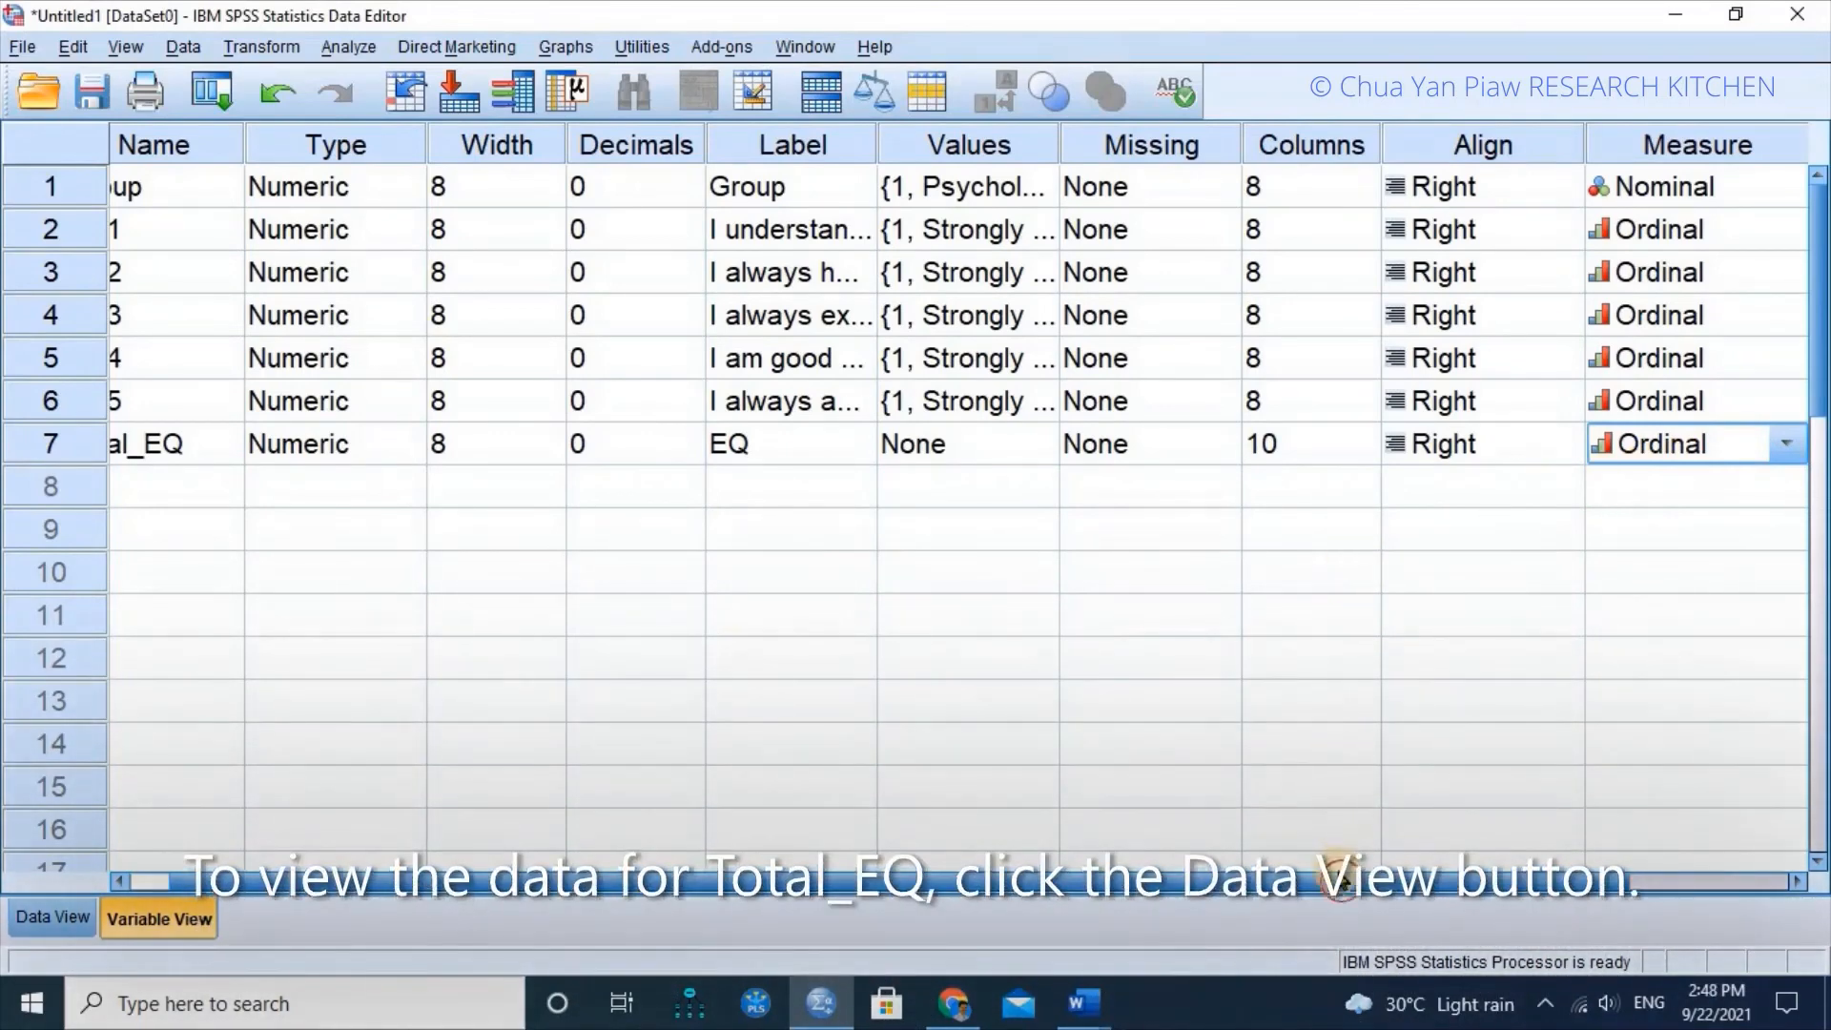
drag(1341, 883, 1240, 892)
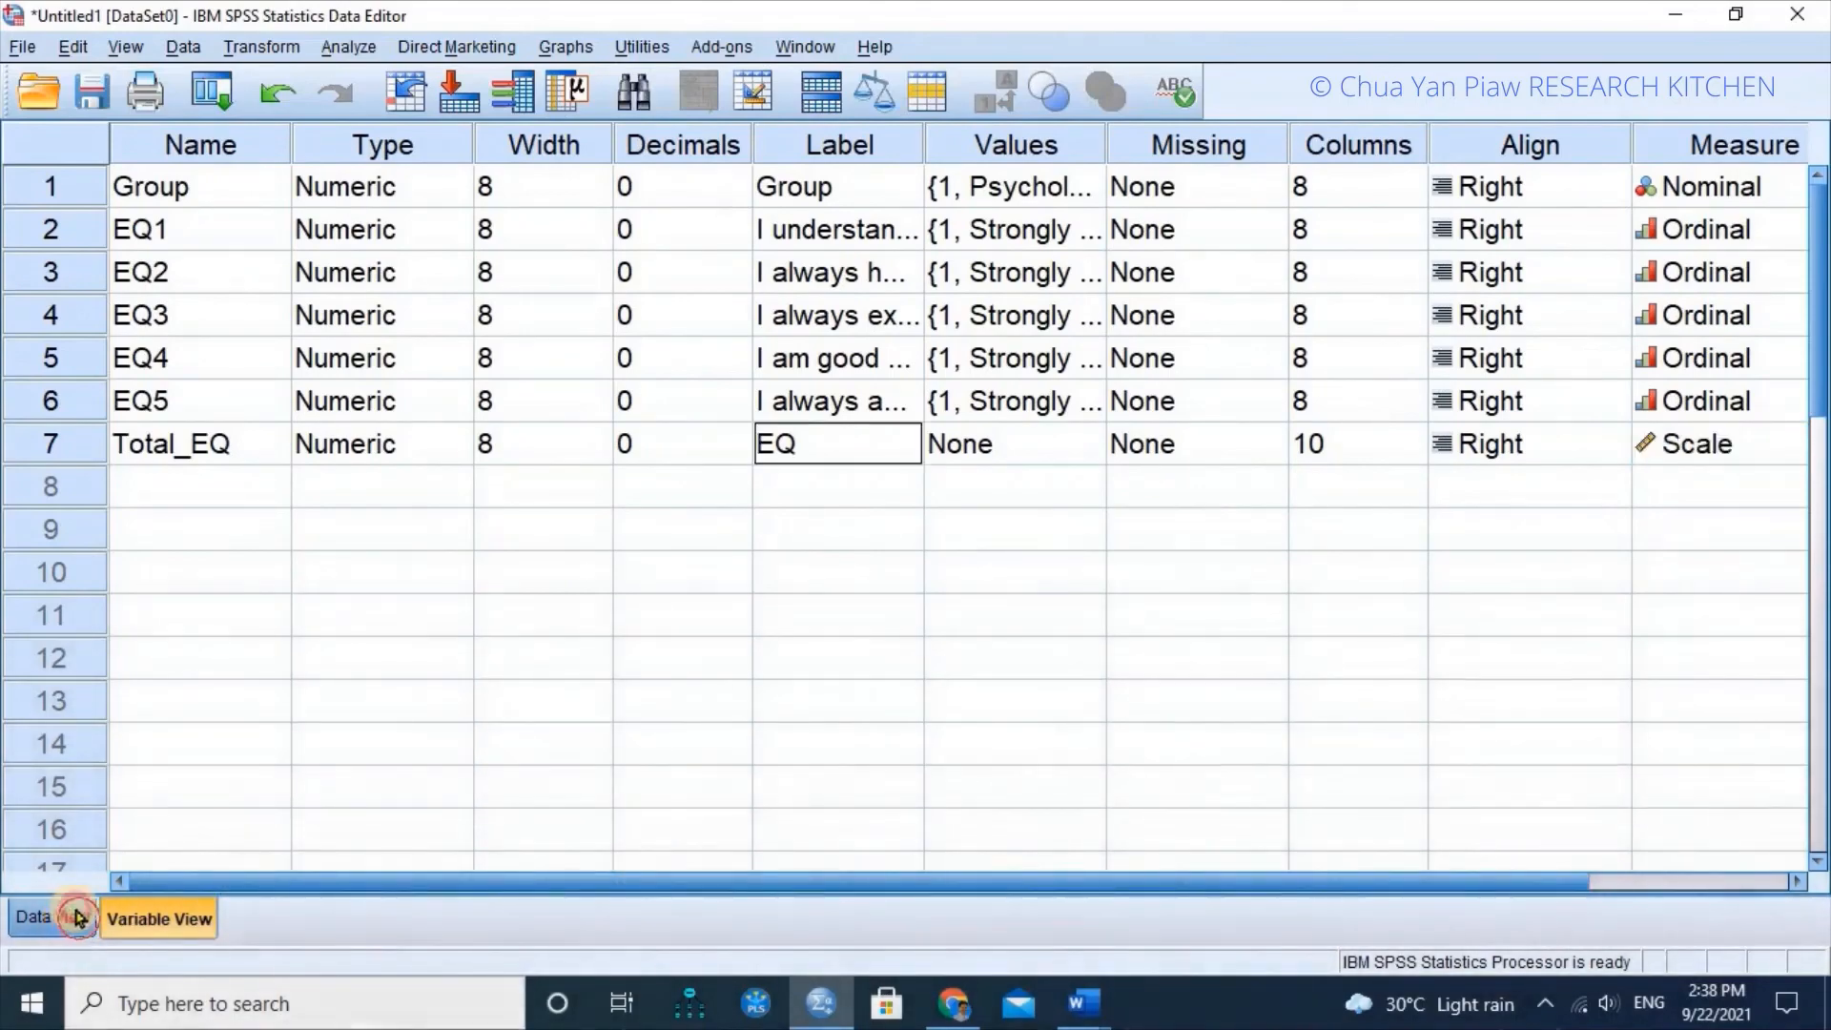
Show the data grid and look through the Total_EQ values of all respondents
click(57, 921)
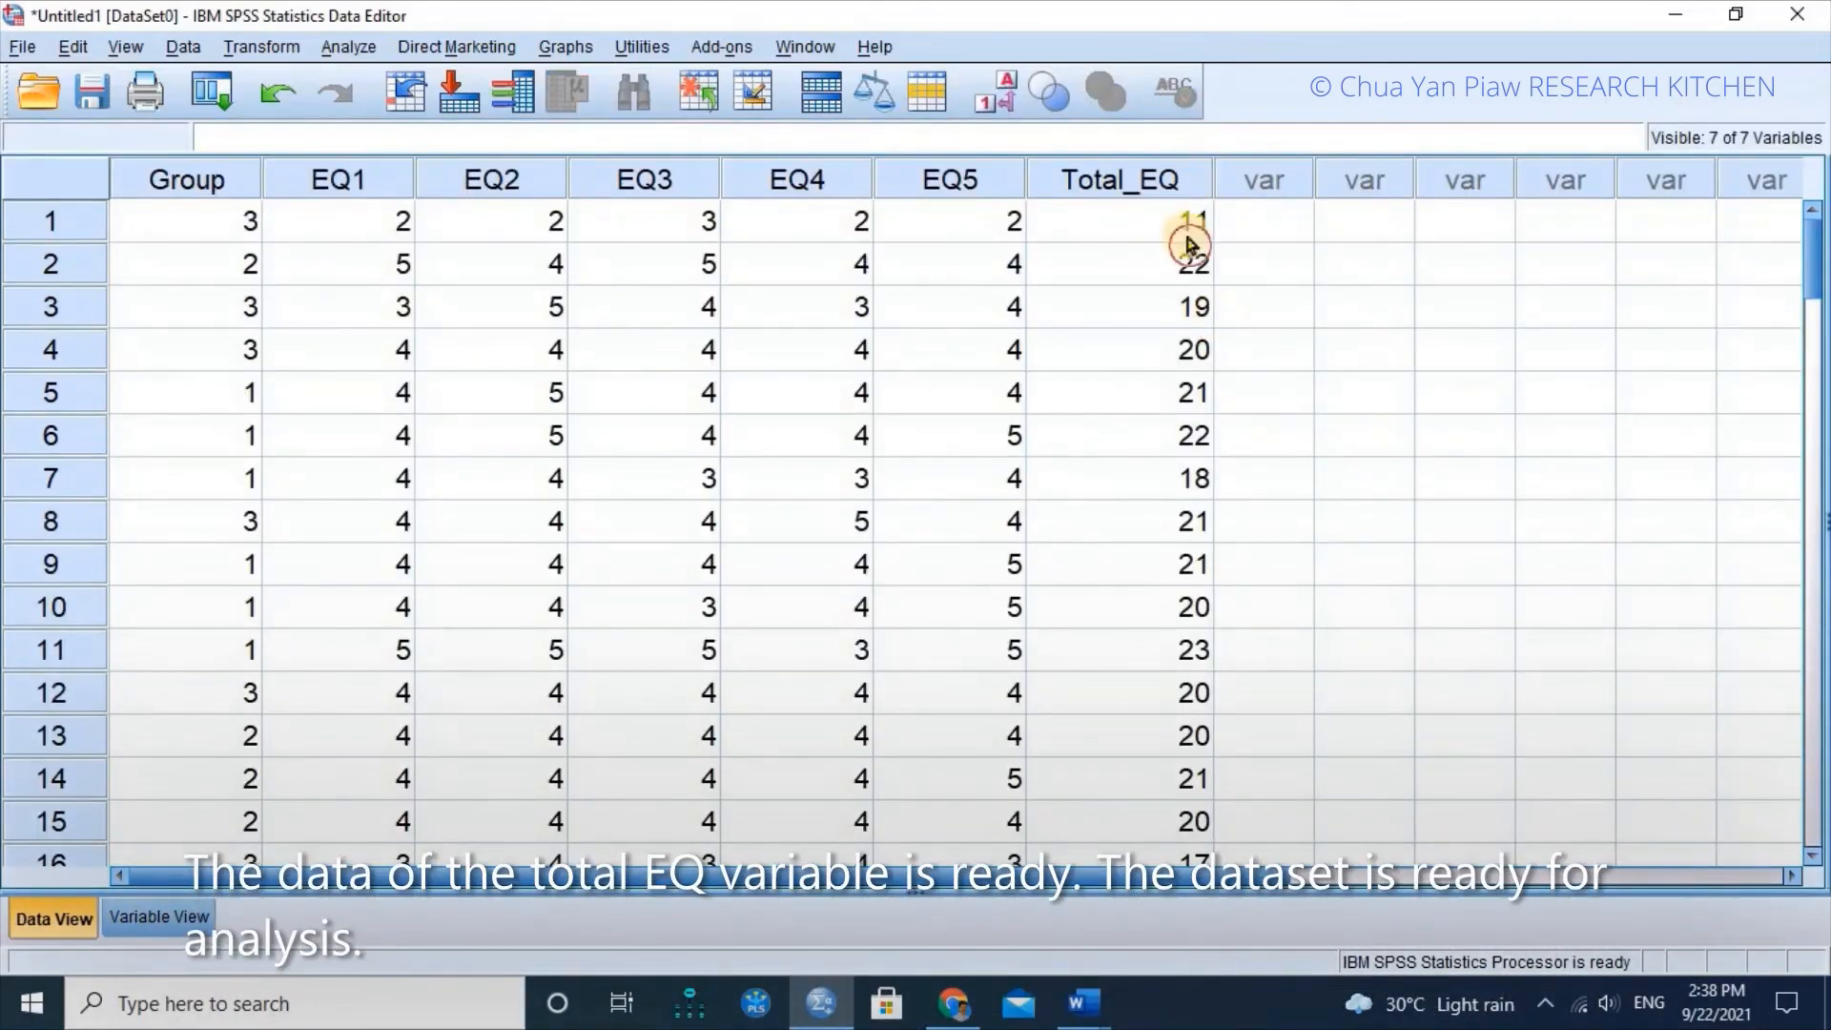
scroll(1182, 601, down, 1)
scroll(1183, 601, down, 8)
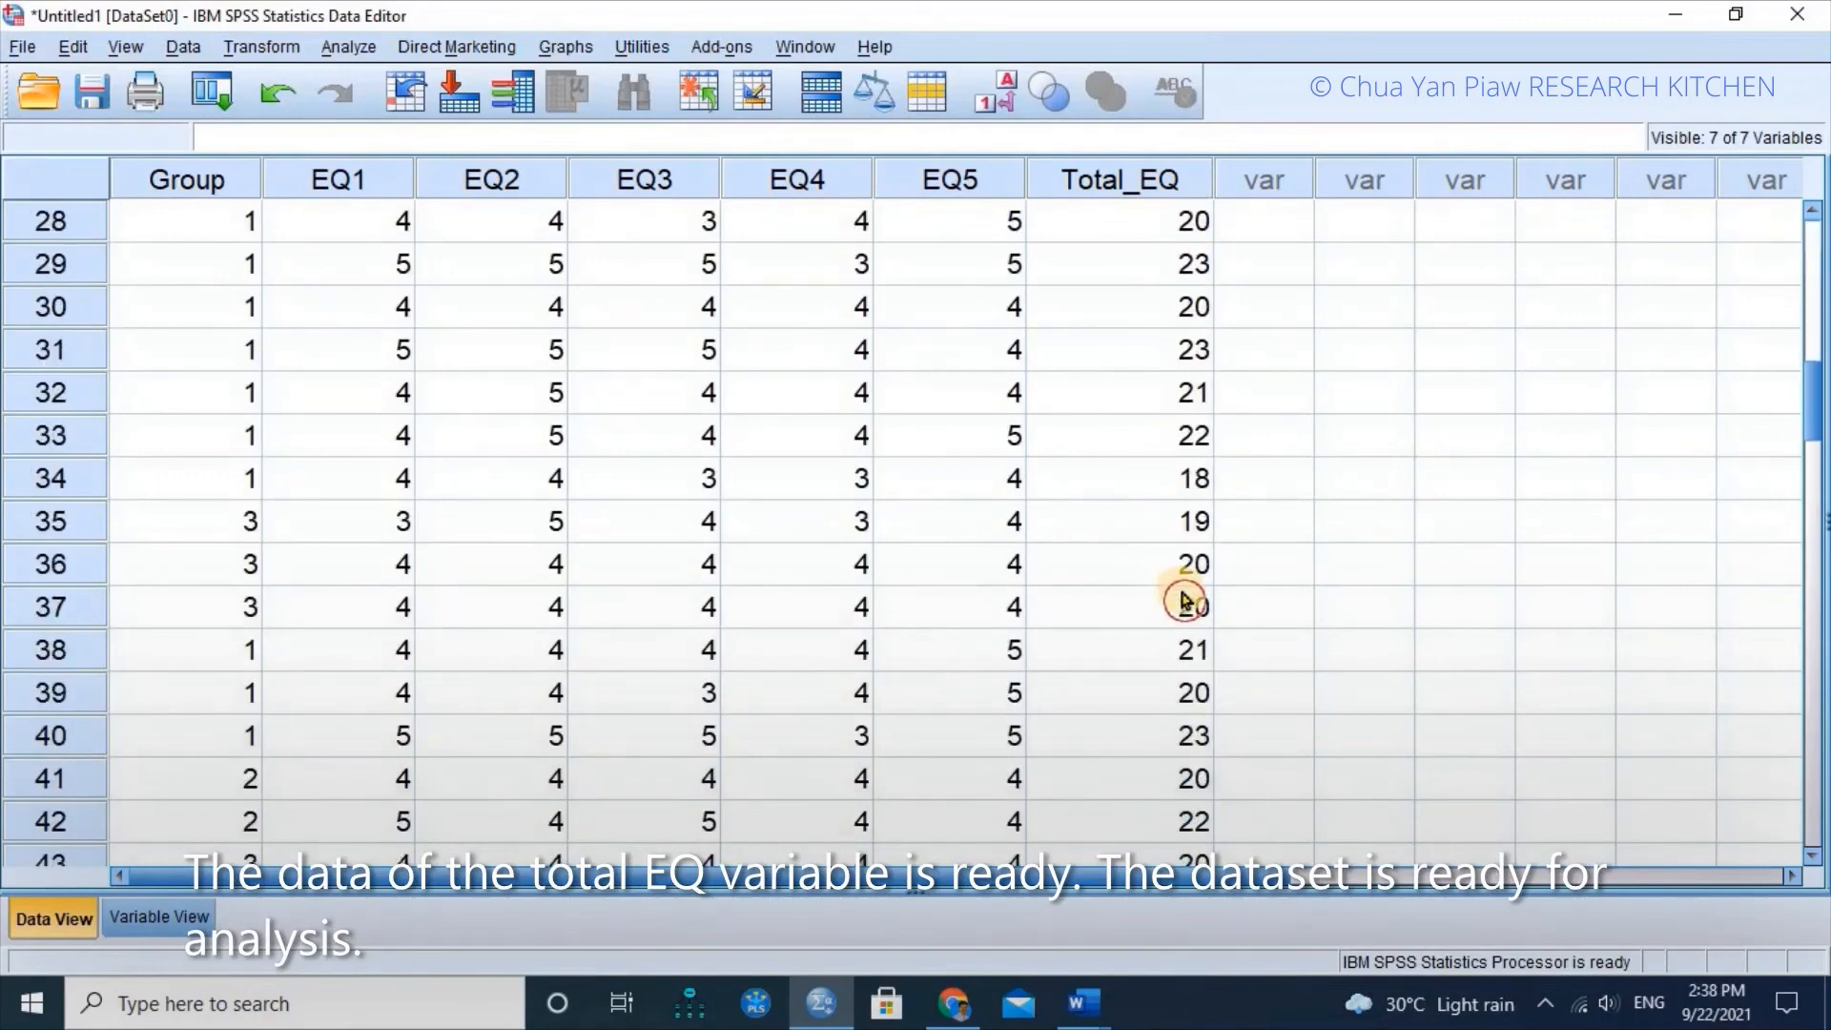
scroll(1183, 601, down, 10)
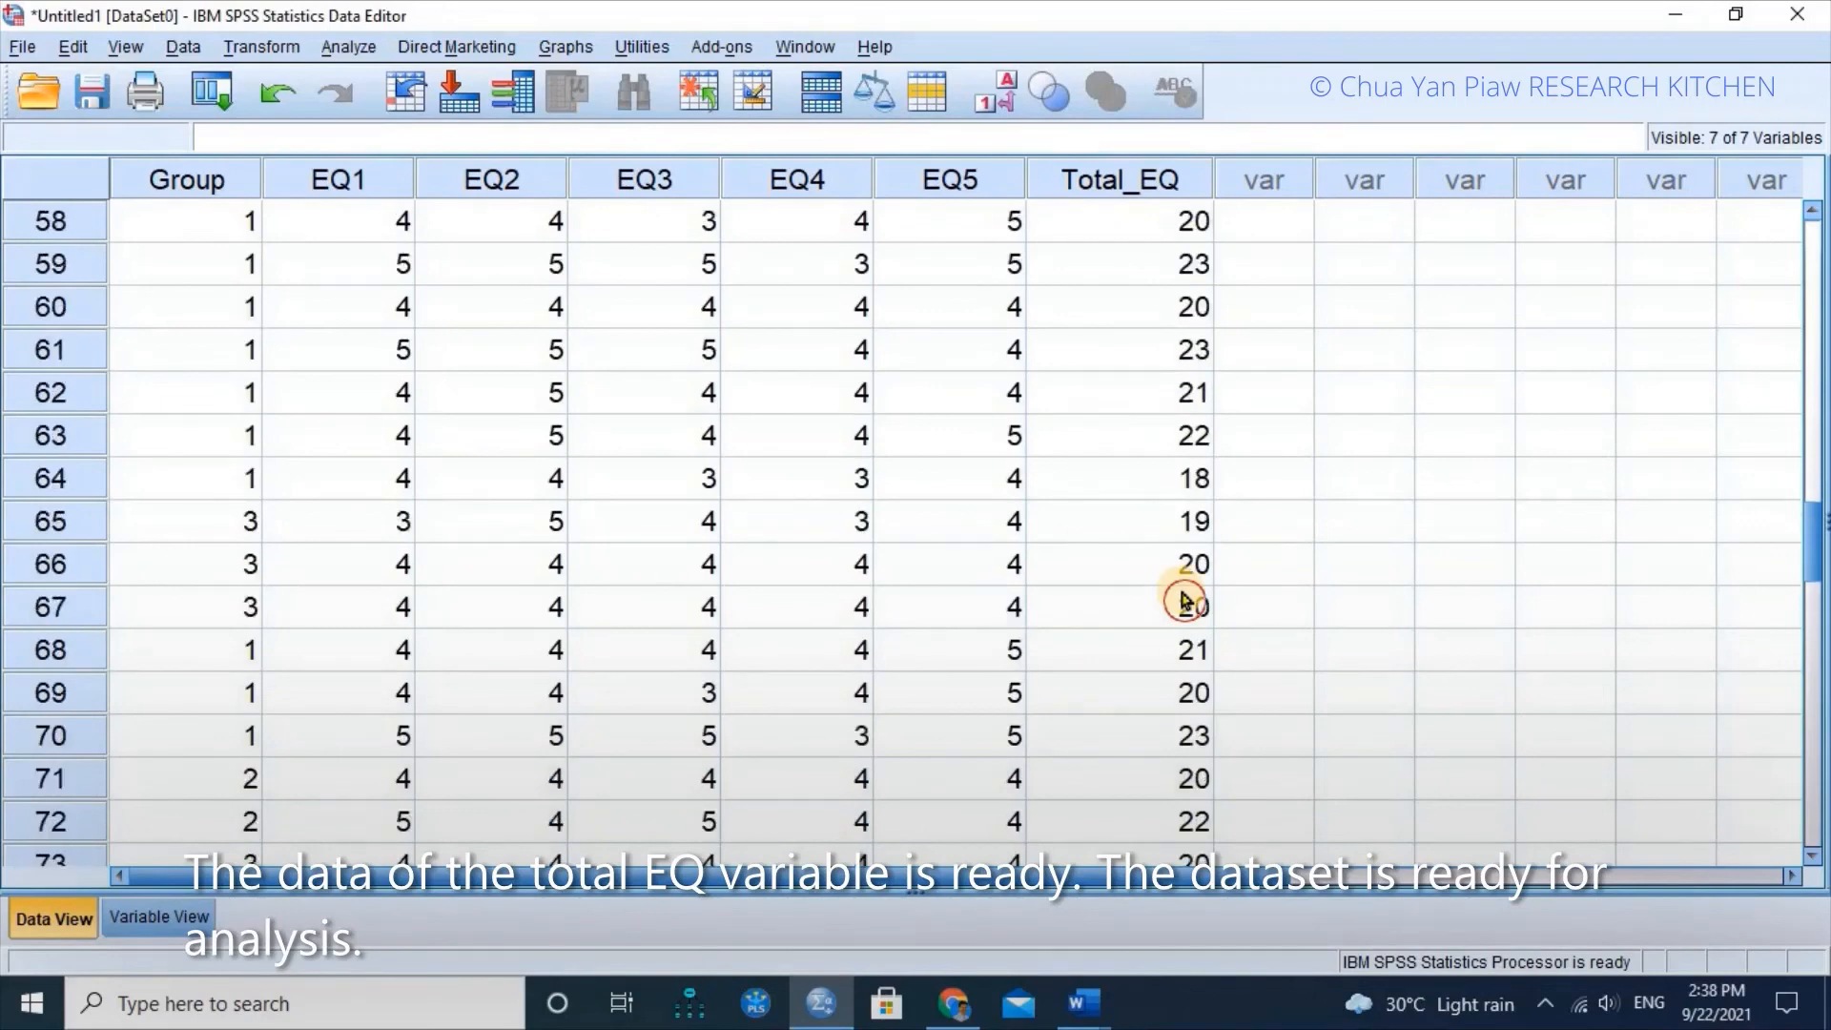
scroll(1183, 601, down, 5)
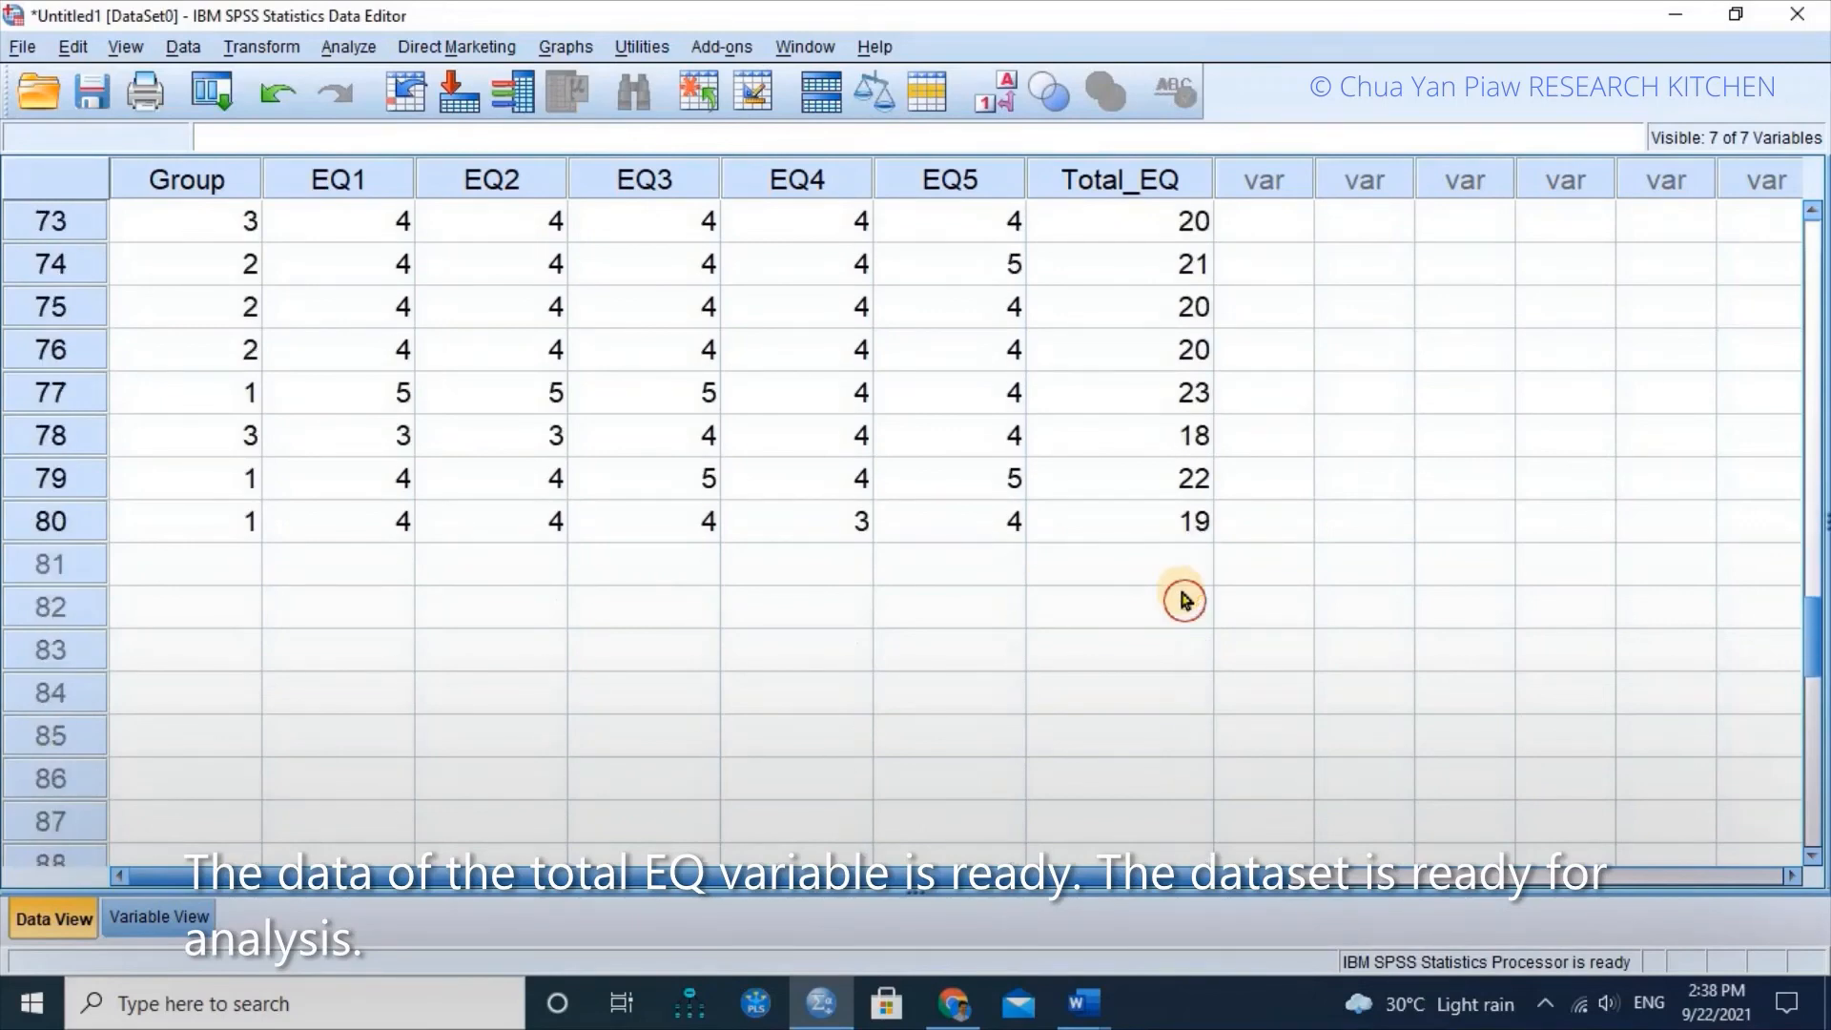
scroll(1183, 601, up, 14)
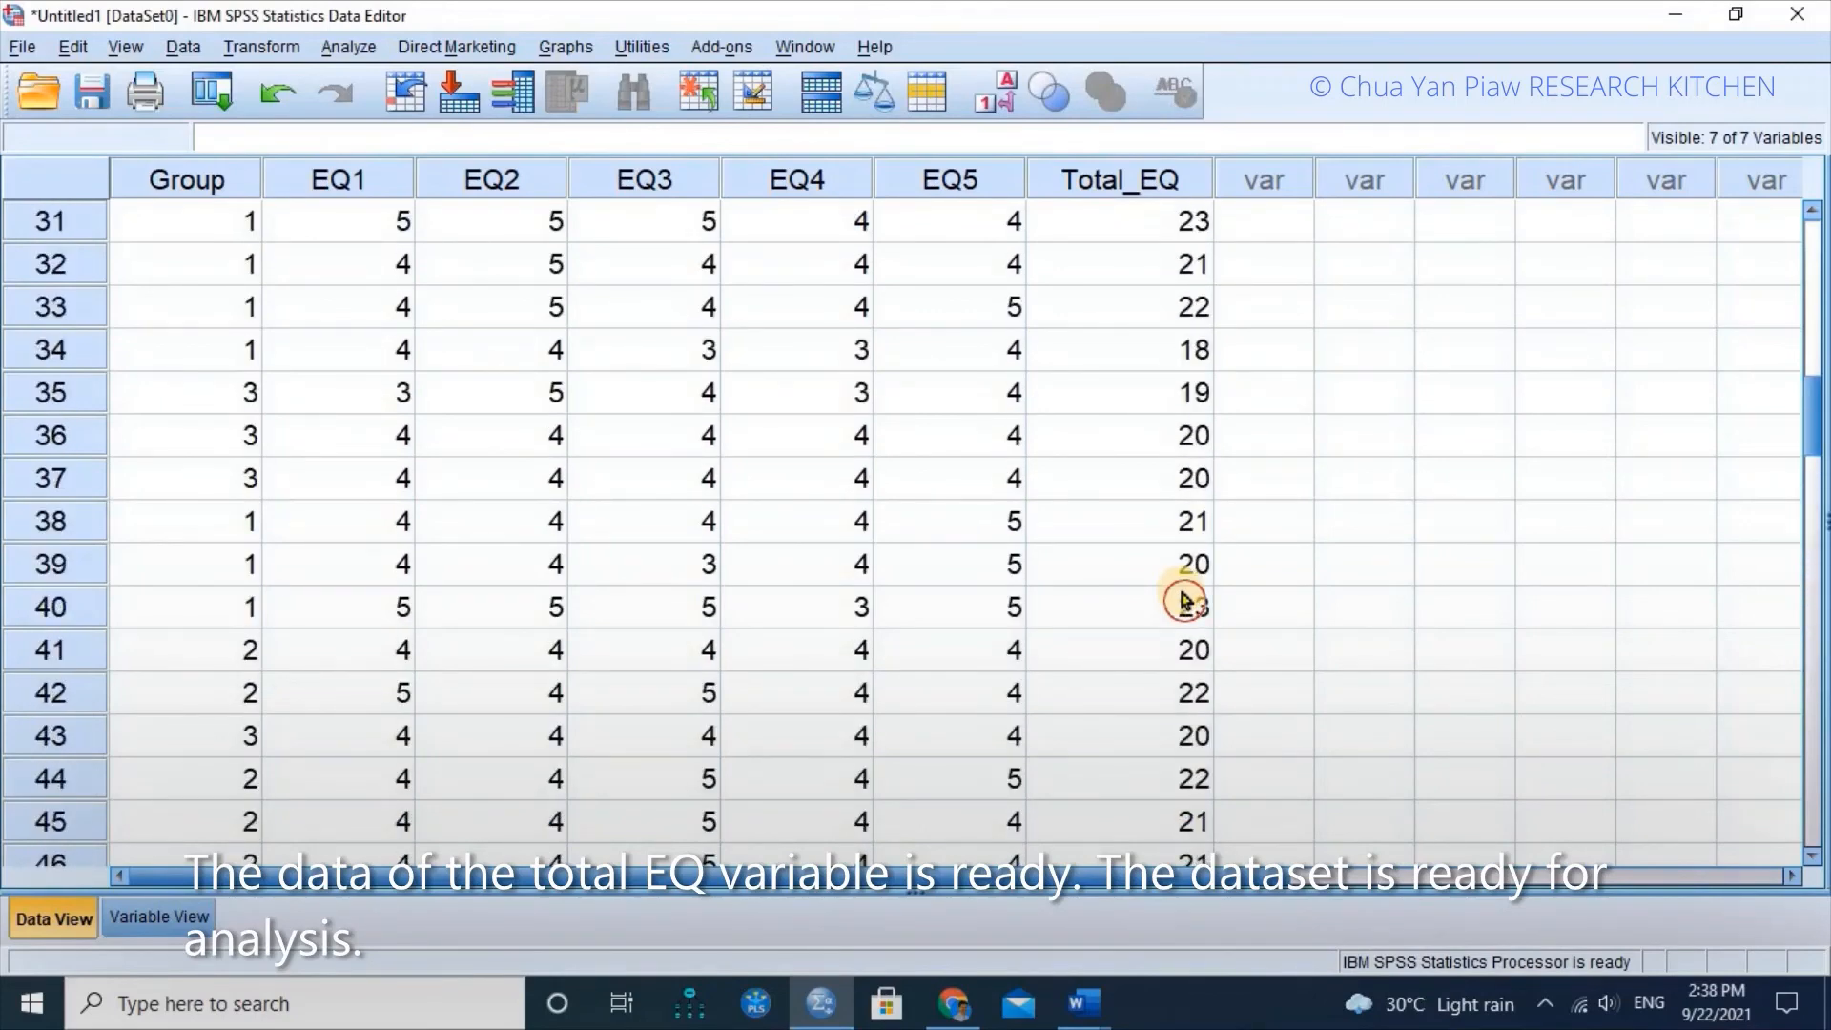
scroll(1183, 601, up, 10)
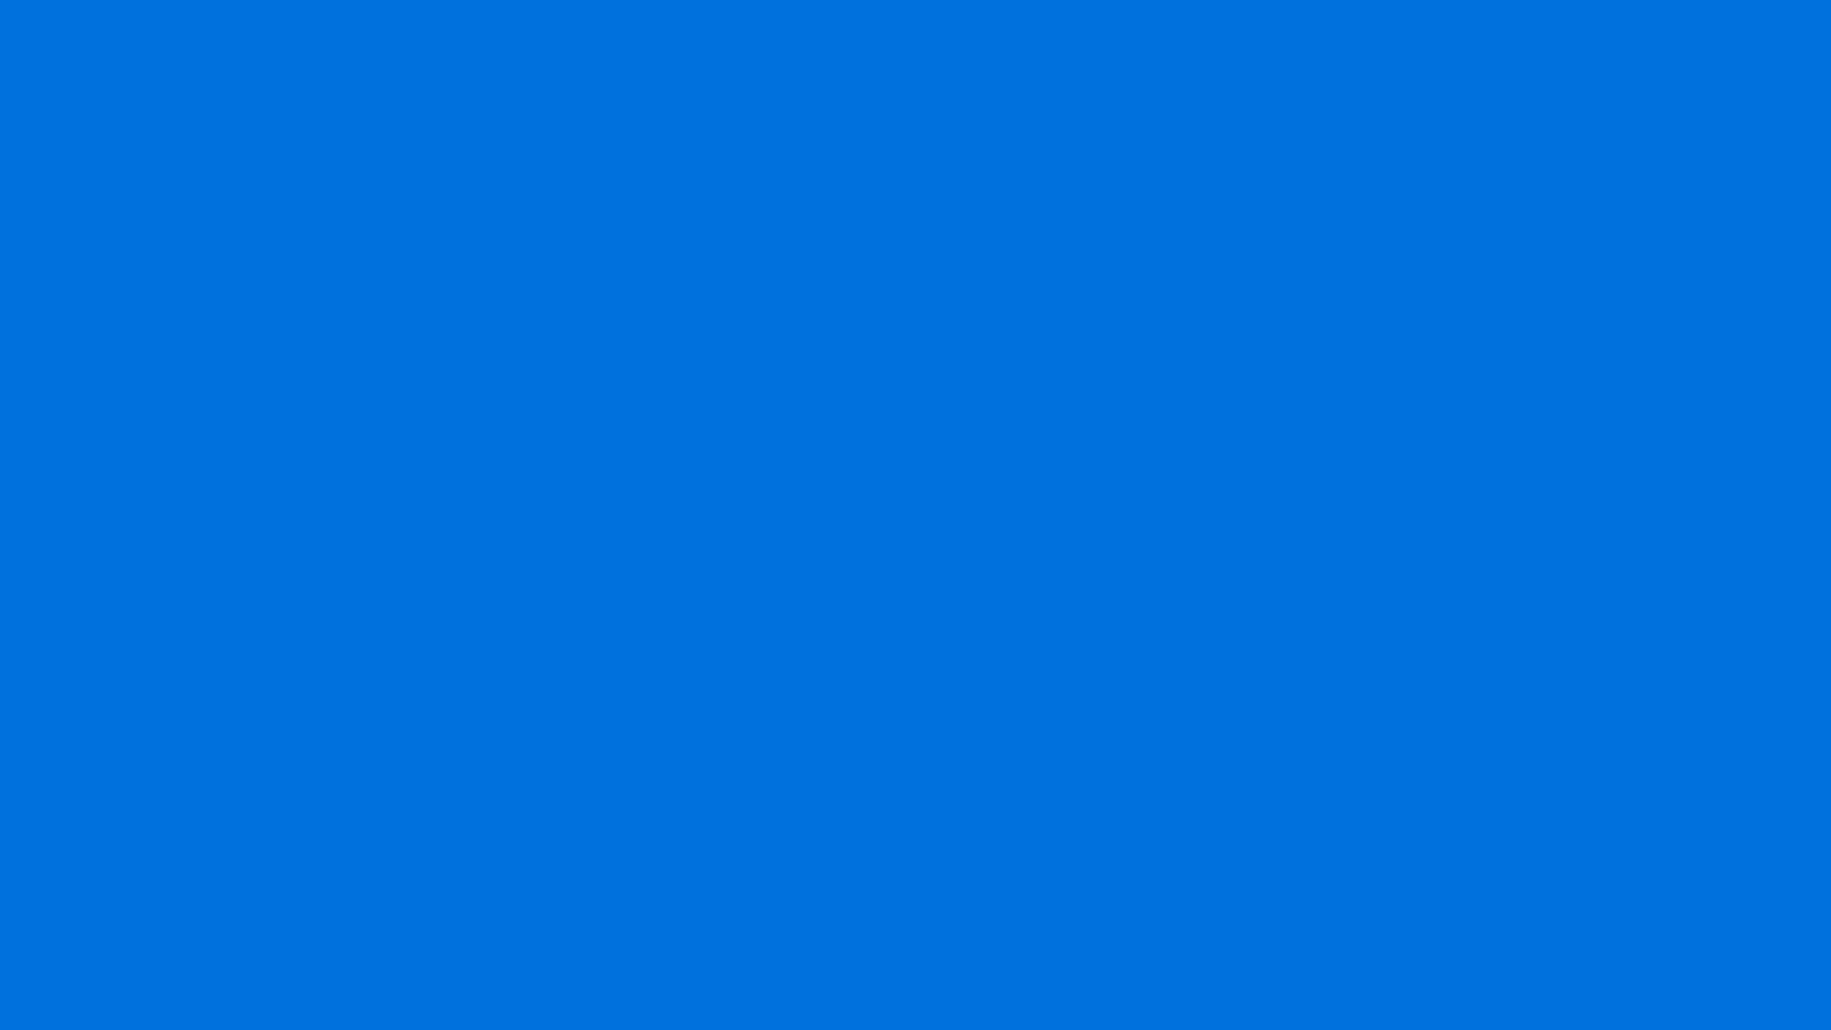